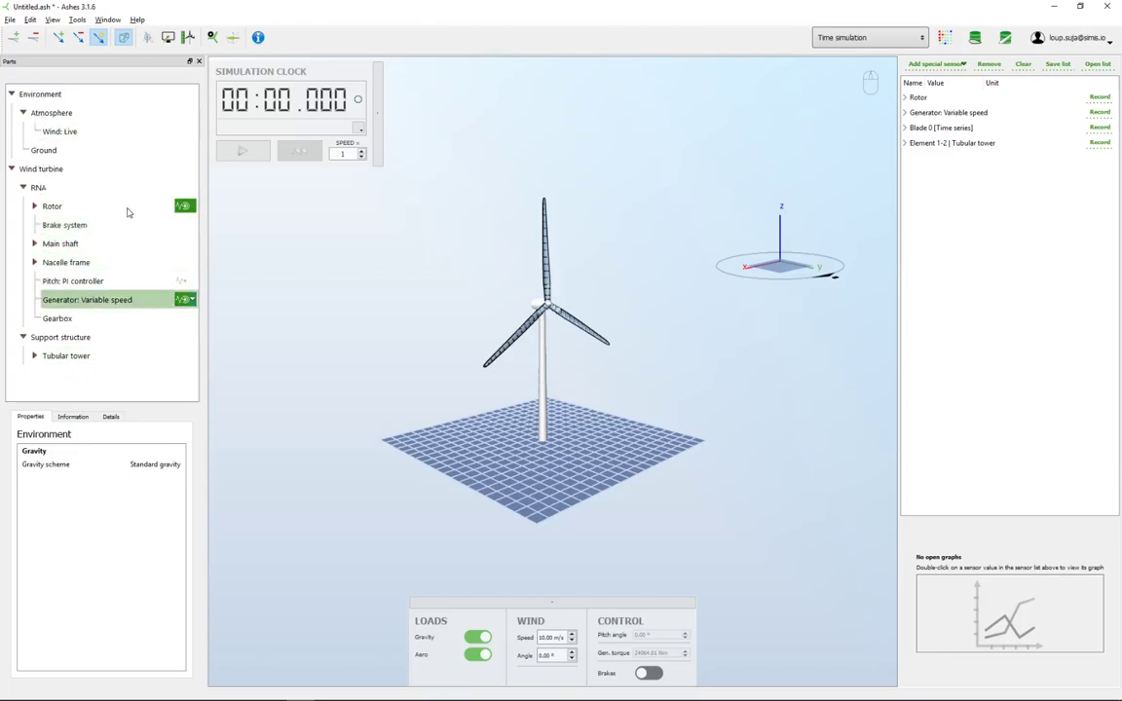
# - Browse the properties of the Atmosphere, Wind turbine, Rotor, RNA, Ground and Wind: Live parts
pyautogui.click(57, 113)
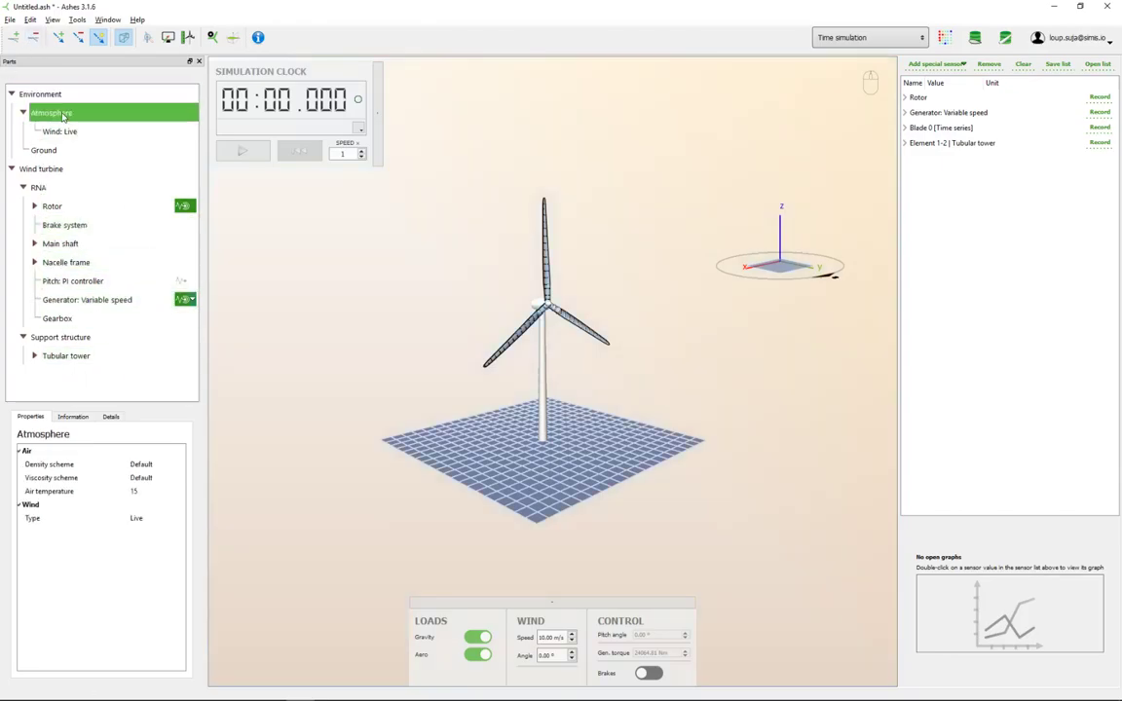
pyautogui.click(47, 171)
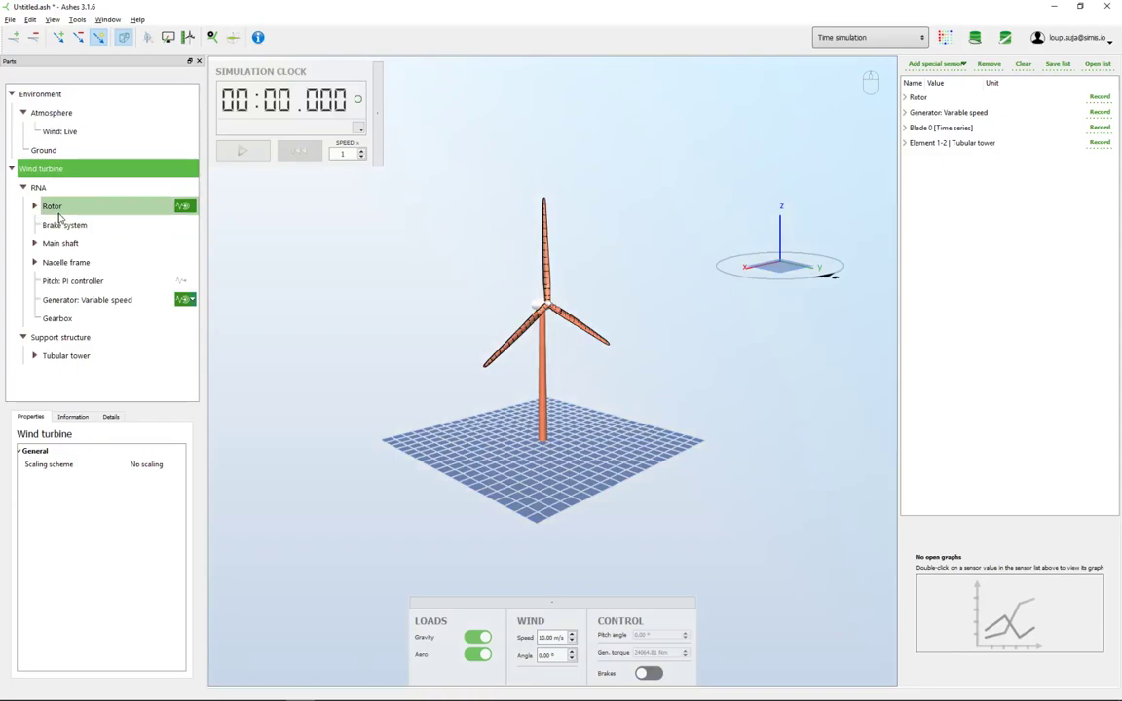
pyautogui.click(53, 208)
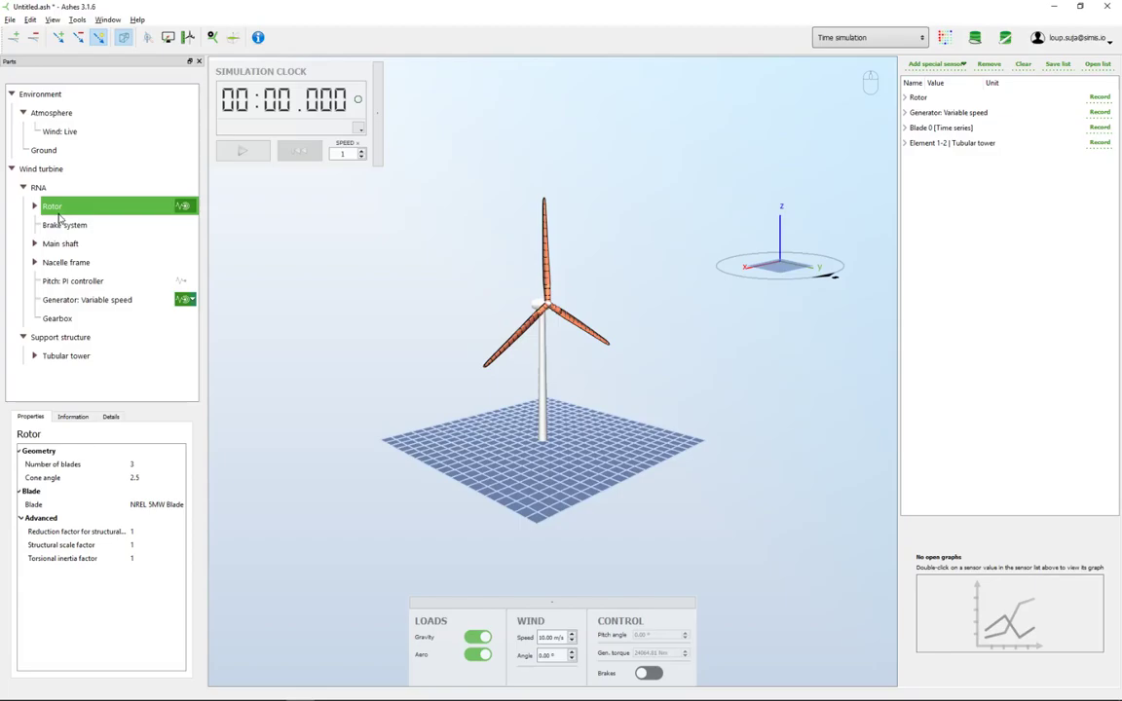
pyautogui.click(39, 187)
pyautogui.click(47, 167)
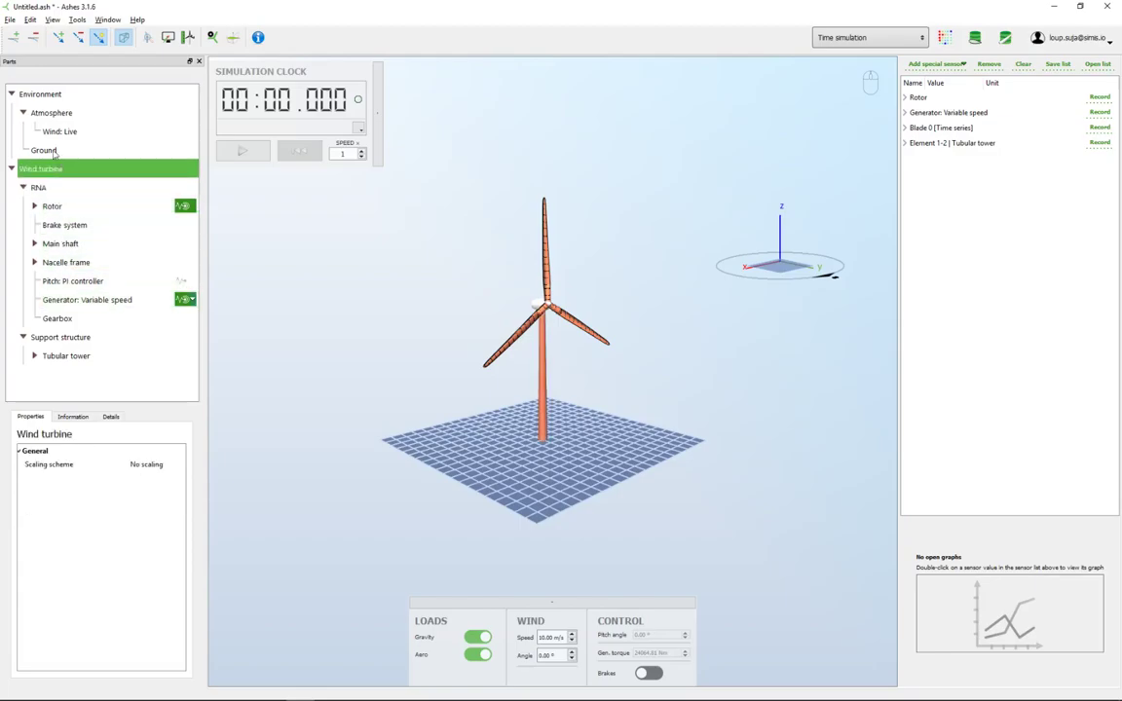
pyautogui.click(49, 151)
pyautogui.click(76, 132)
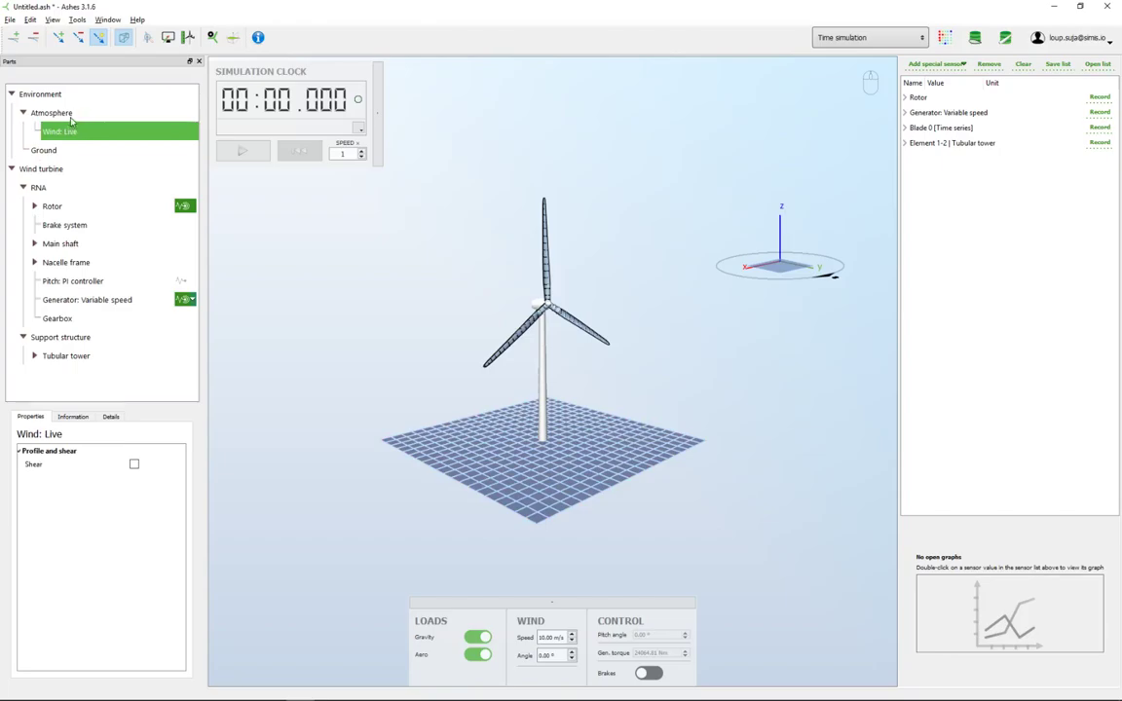
pyautogui.click(62, 114)
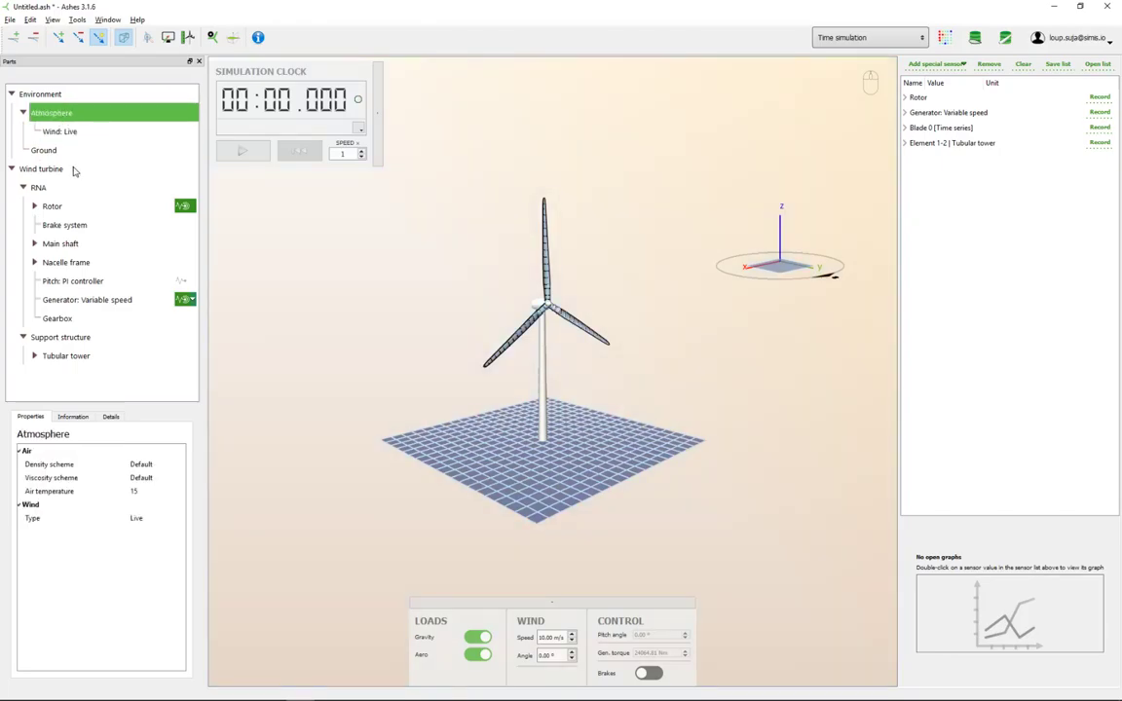
# - Go through the part hierarchy in order from Environment down to Brake system, viewing each part's properties
pyautogui.click(41, 93)
pyautogui.click(51, 114)
pyautogui.click(56, 130)
pyautogui.click(51, 151)
pyautogui.click(45, 170)
pyautogui.click(41, 187)
pyautogui.click(63, 210)
pyautogui.click(65, 227)
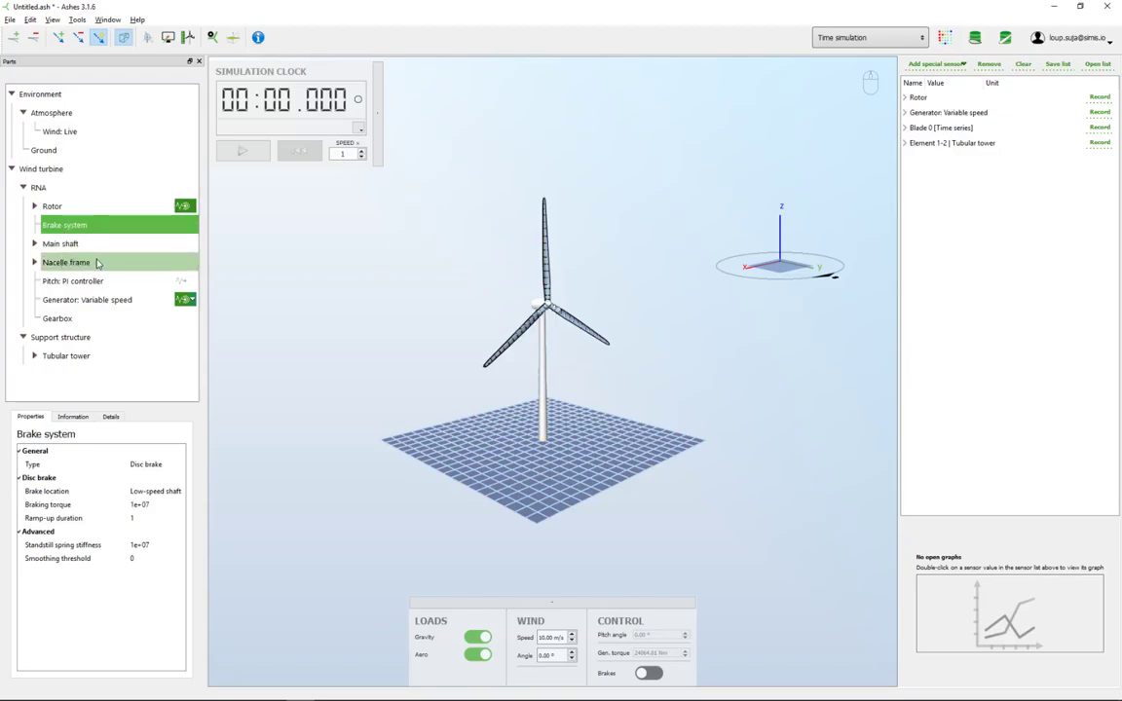
# - Examine the nacelle frame and main shaft properties, including the description of the shaft's horizontal distance to hub
pyautogui.click(63, 265)
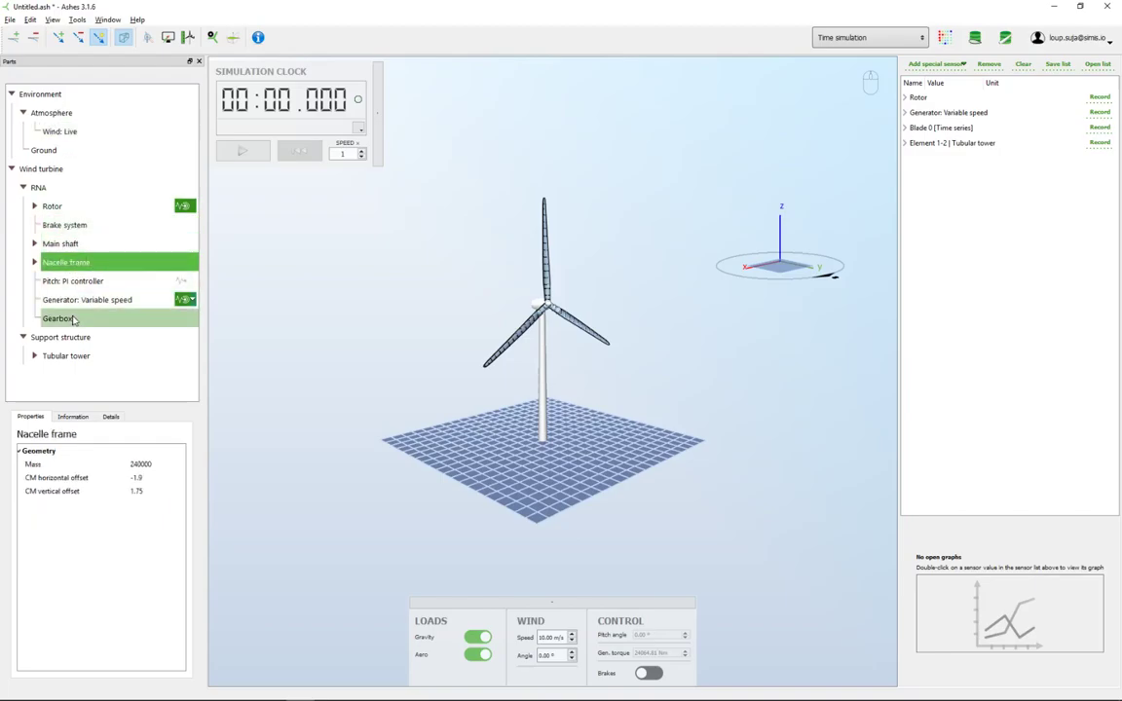
pyautogui.click(70, 244)
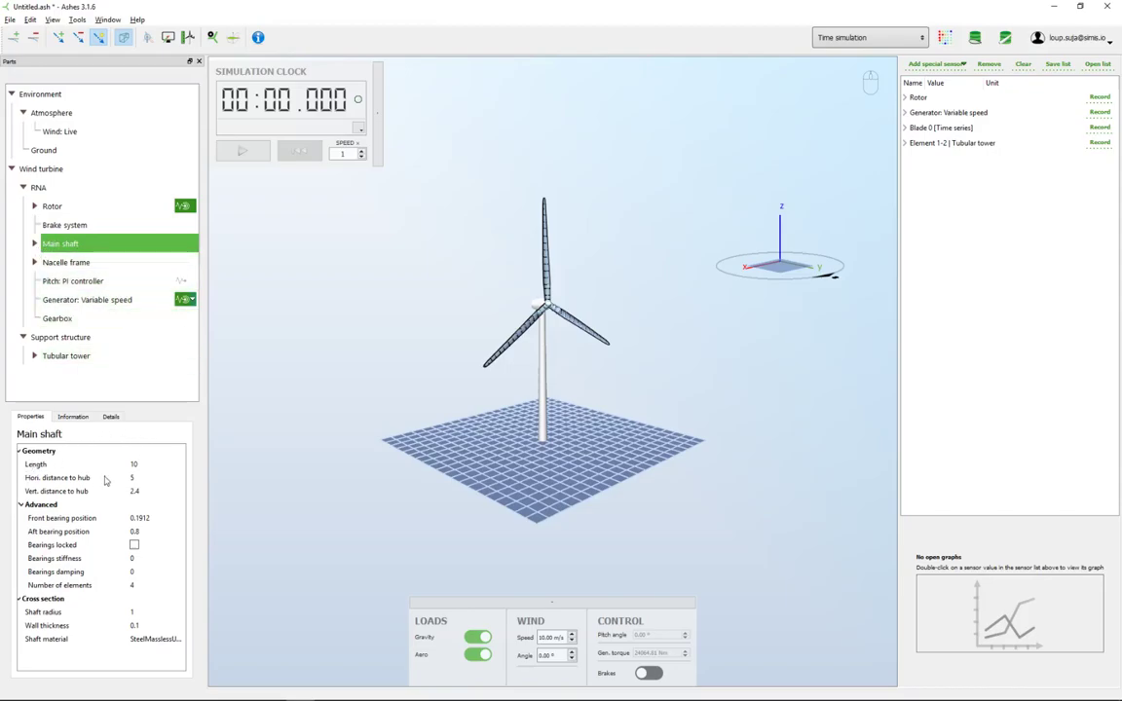
pyautogui.moveTo(137, 481)
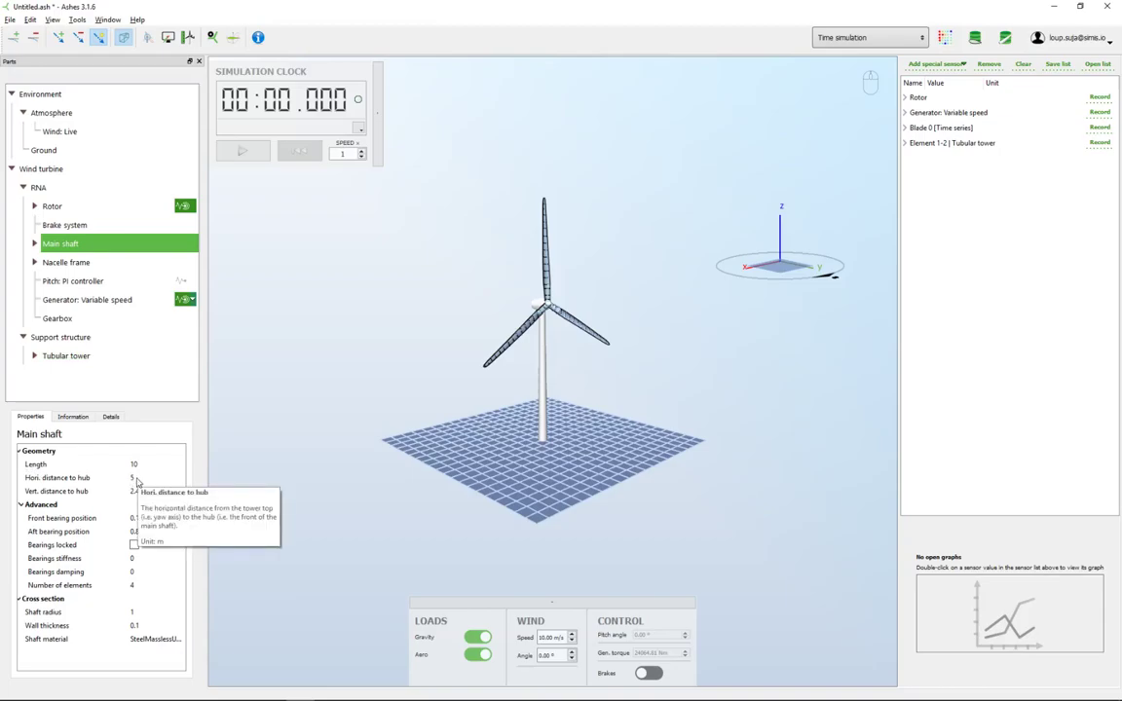
pyautogui.moveTo(431, 330); pyautogui.dragTo(508, 426)
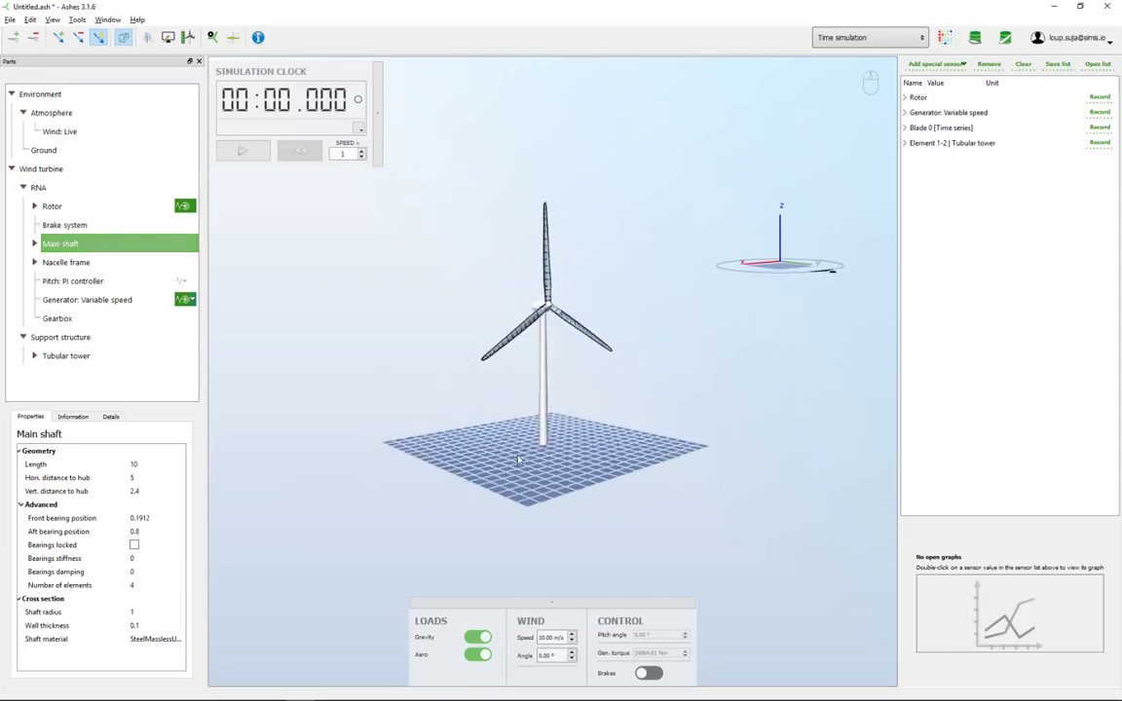
pyautogui.moveTo(511, 469); pyautogui.dragTo(579, 421)
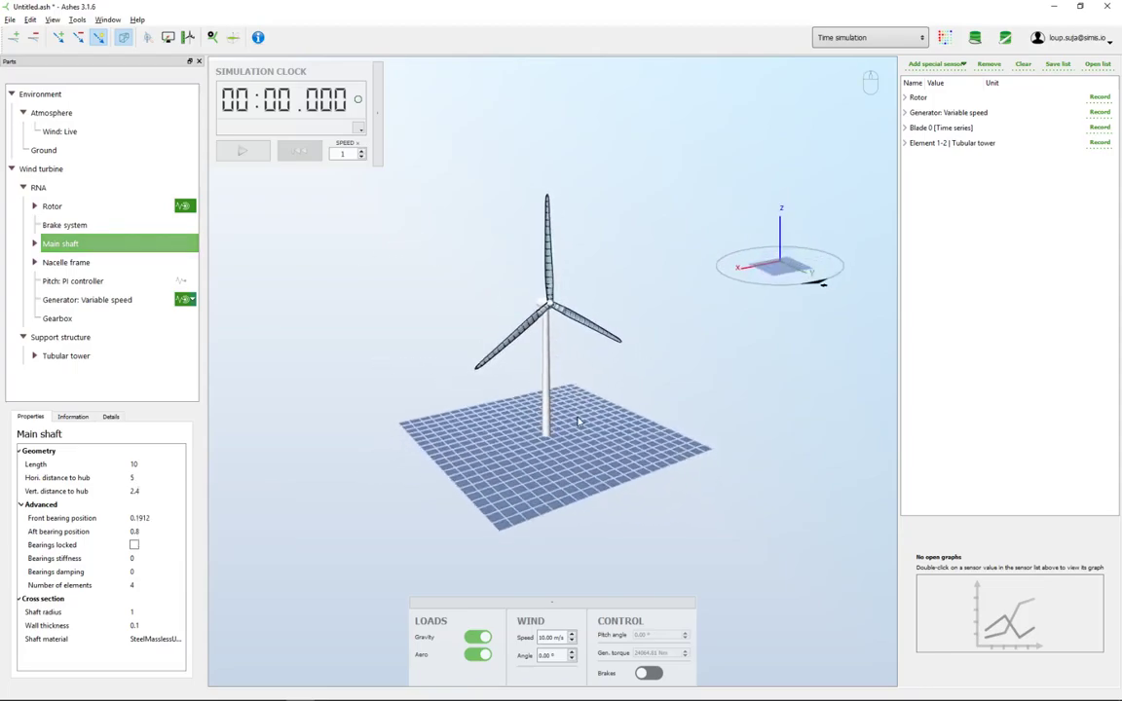
pyautogui.moveTo(393, 323); pyautogui.dragTo(442, 341)
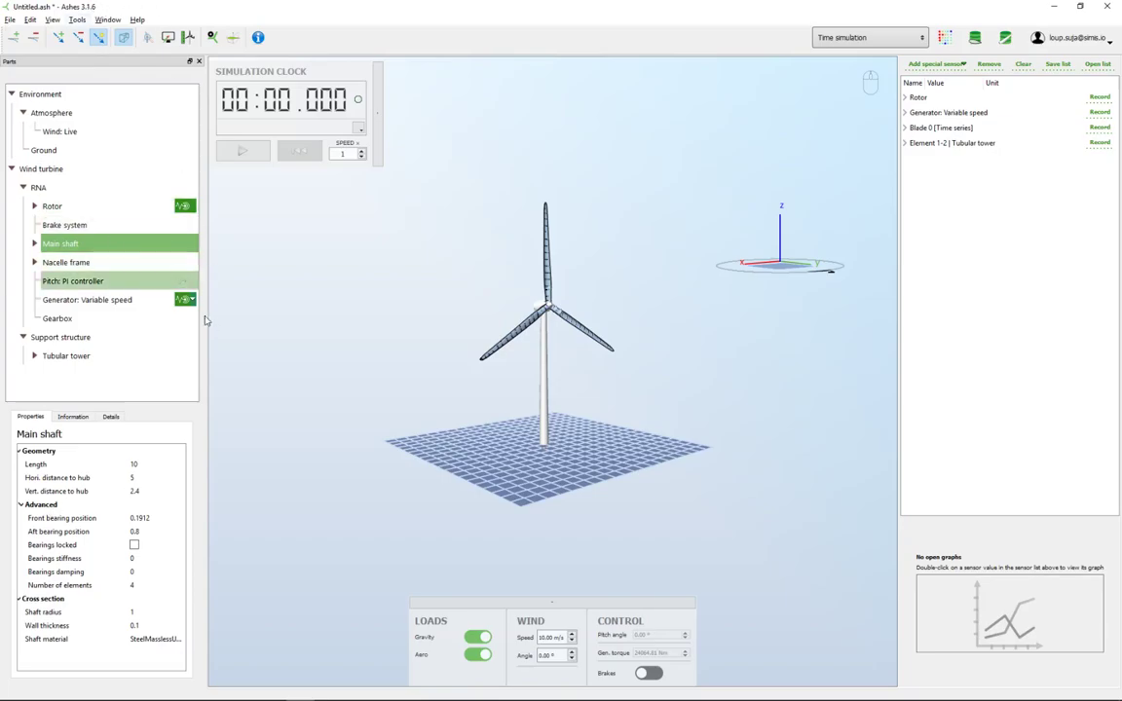
# - Read the gravity information of the Environment part and return to its properties
pyautogui.click(43, 96)
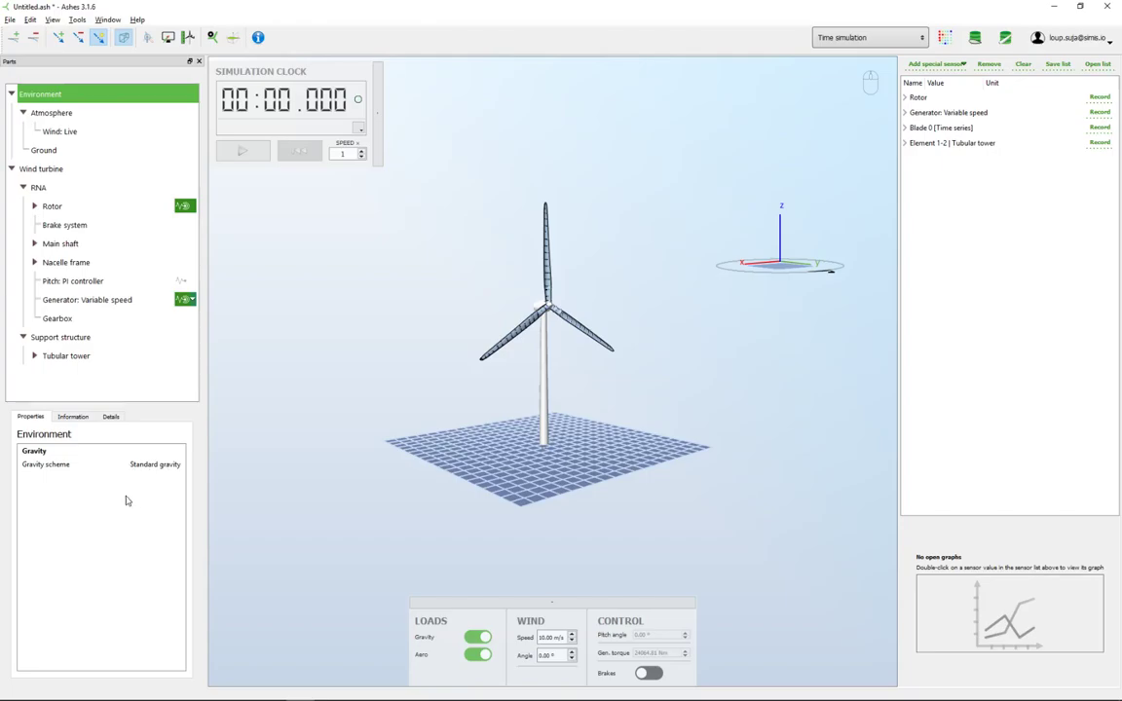
pyautogui.click(73, 417)
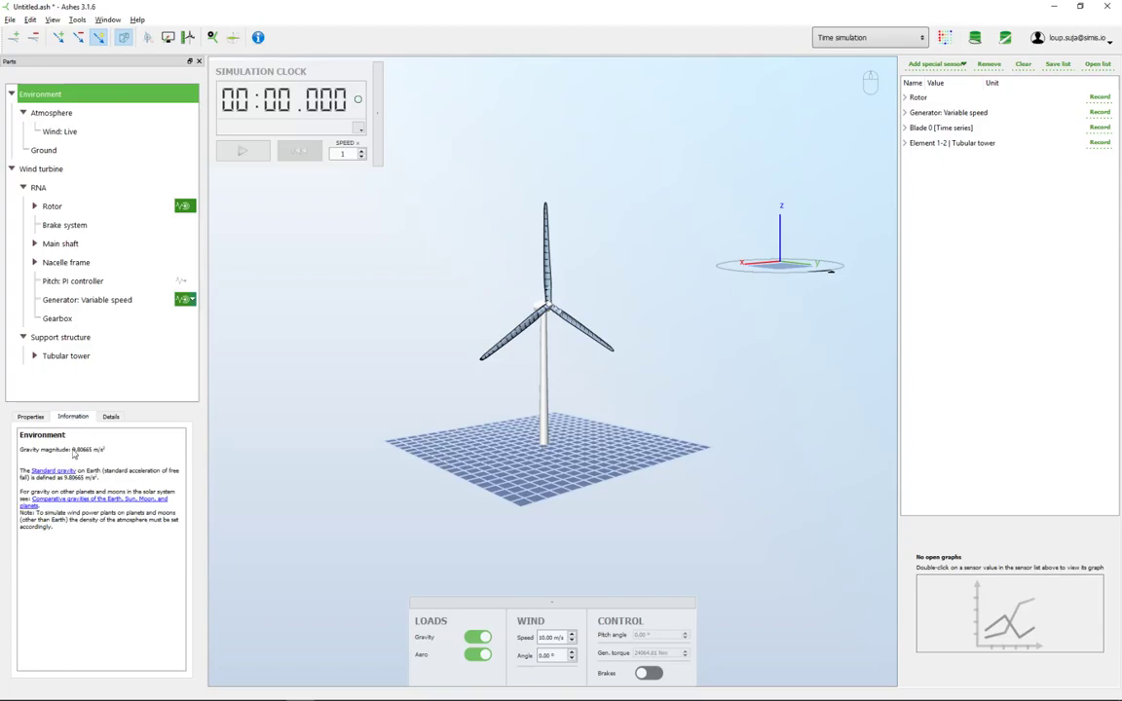
pyautogui.click(31, 417)
# - Try the User defined gravity scheme for the Environment and restore Standard gravity
pyautogui.click(156, 465)
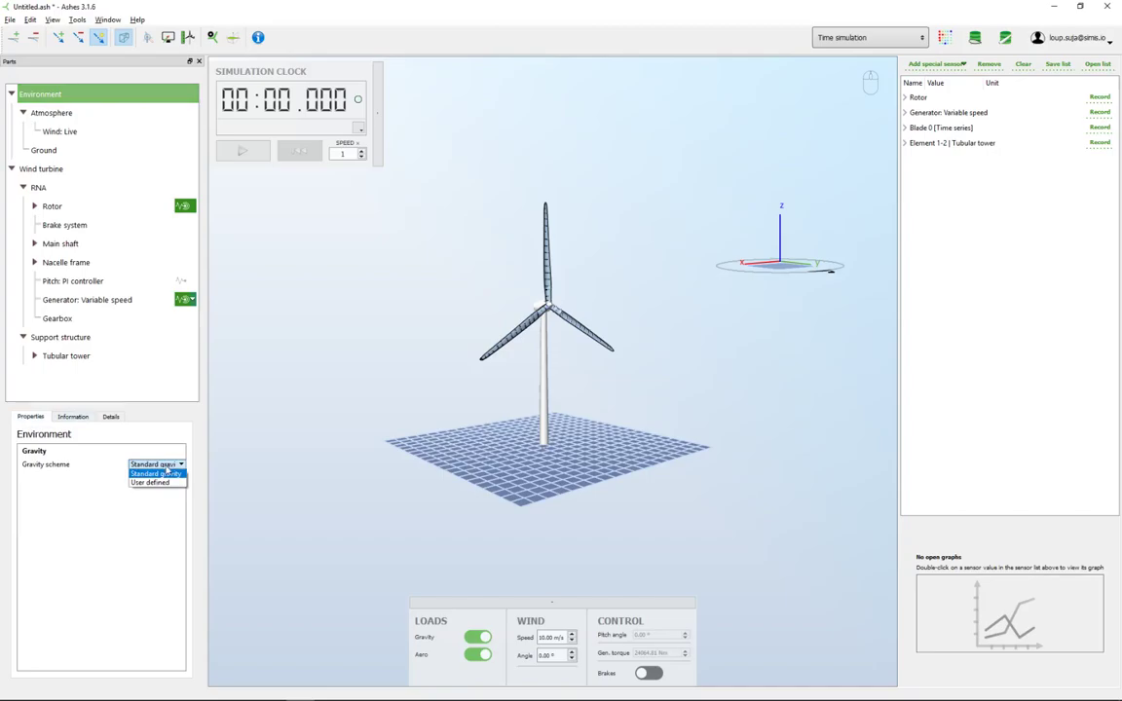
pyautogui.click(156, 482)
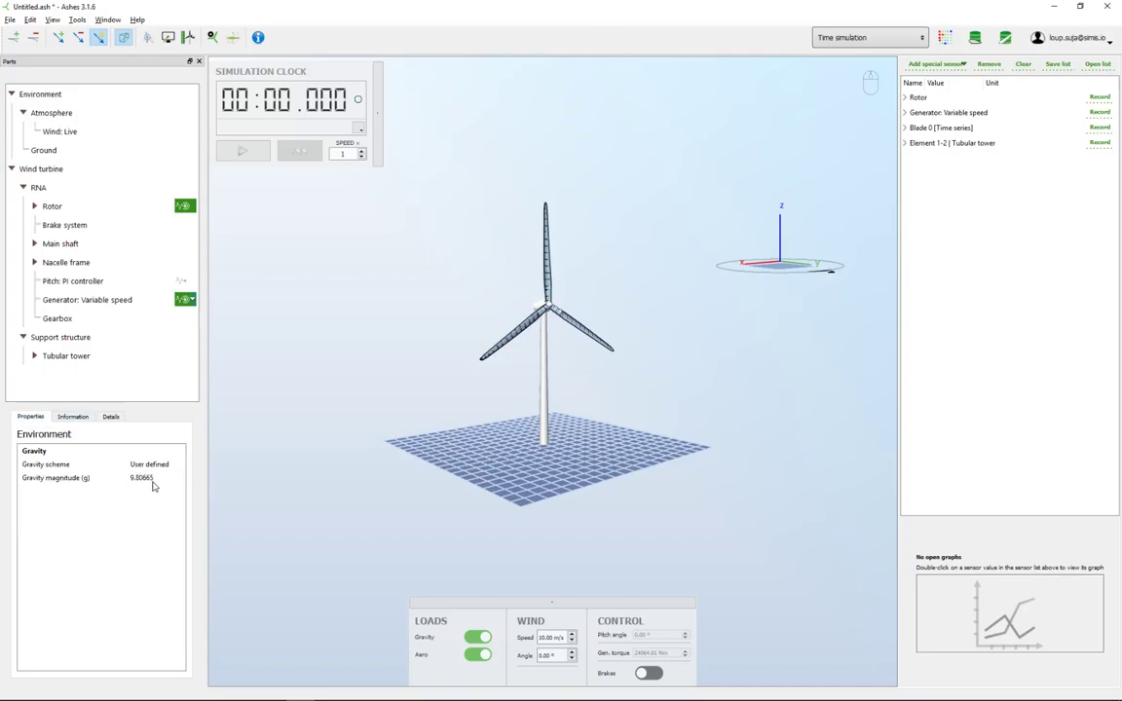
pyautogui.click(162, 467)
pyautogui.click(154, 474)
pyautogui.click(53, 95)
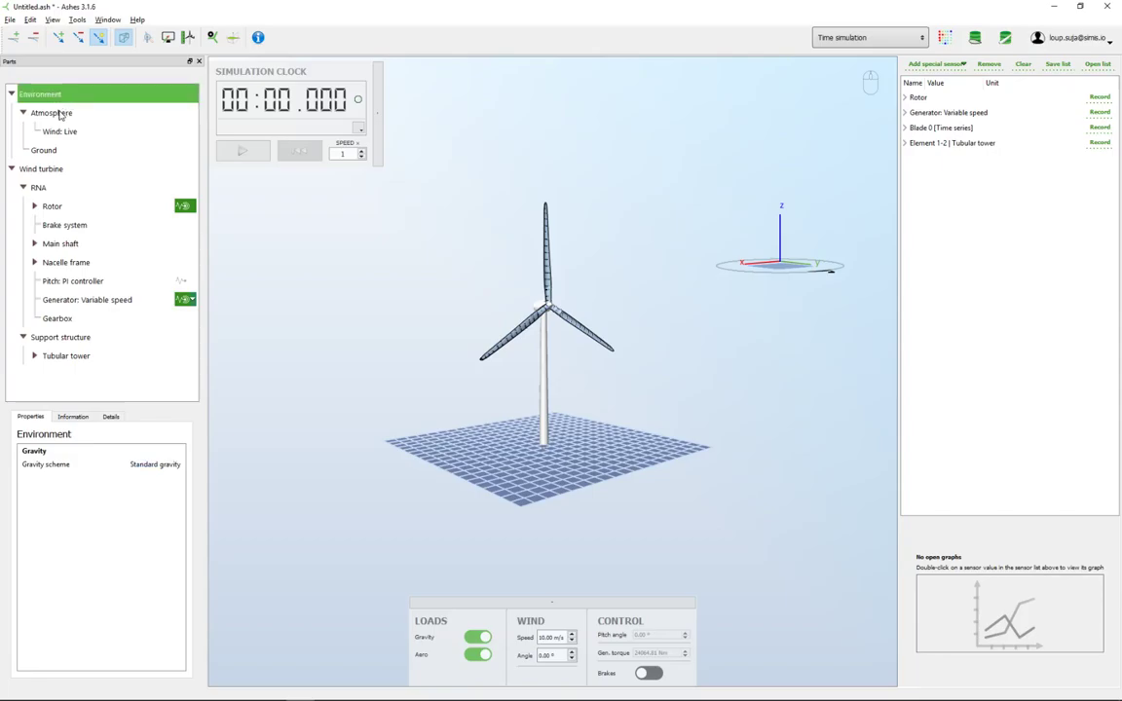
# - Read the Atmosphere's density and viscosity scheme descriptions and its information page, and return to its properties
pyautogui.click(61, 115)
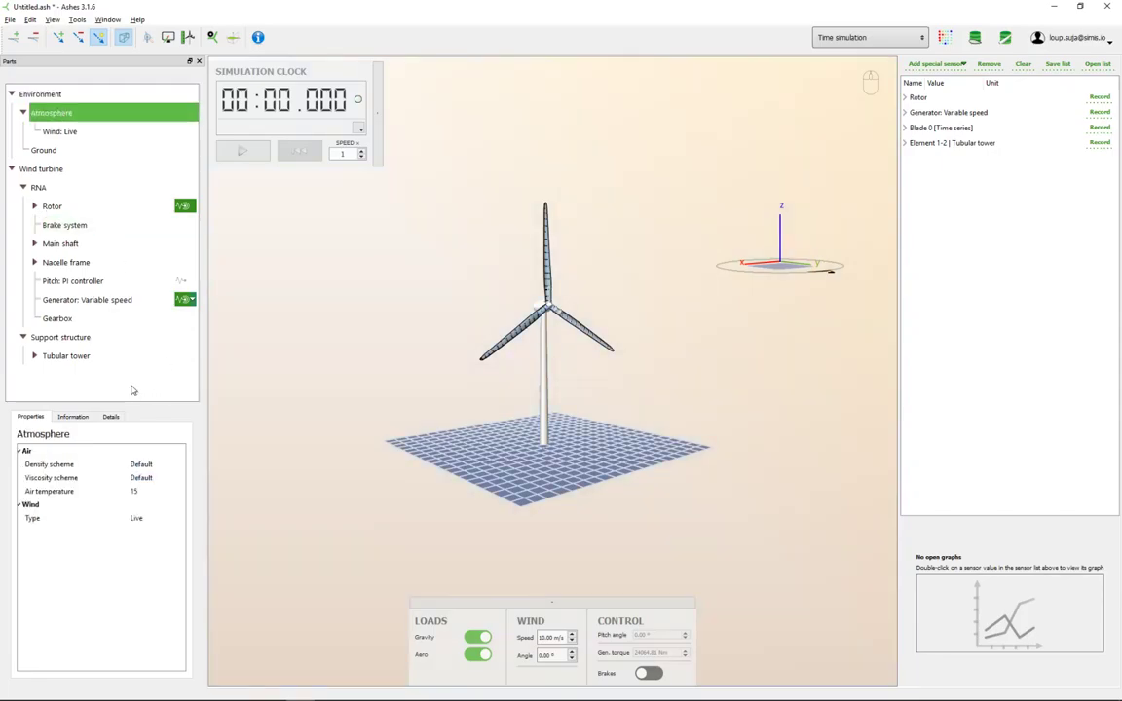
pyautogui.moveTo(115, 478)
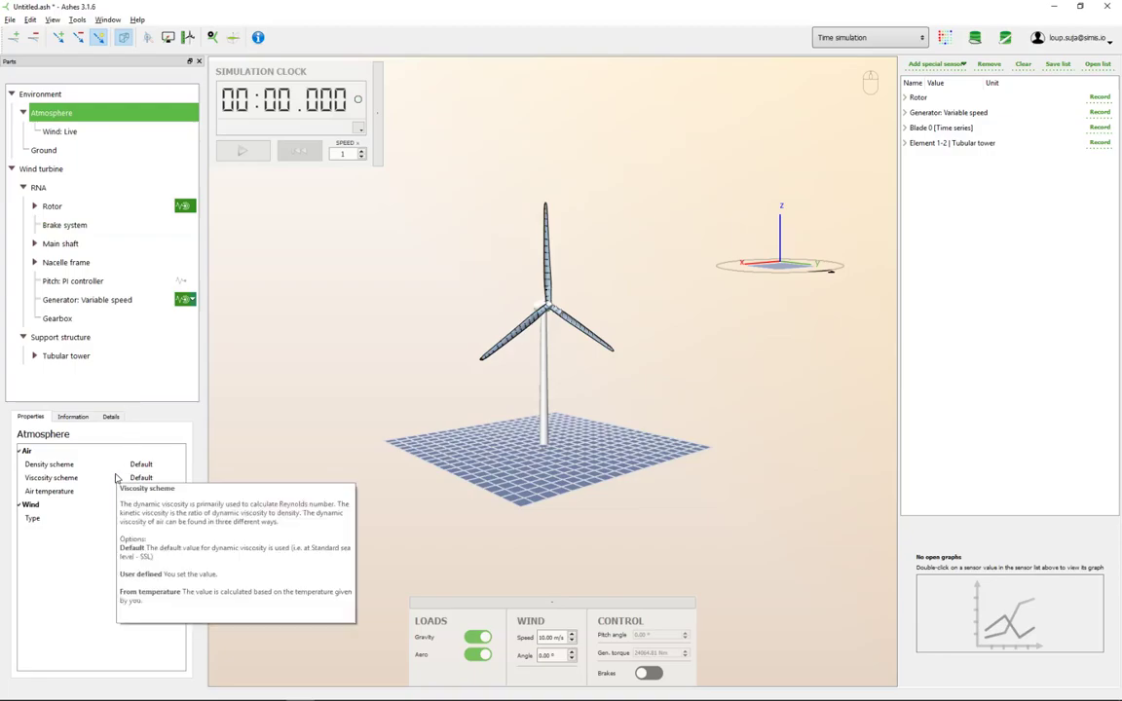
pyautogui.moveTo(51, 464)
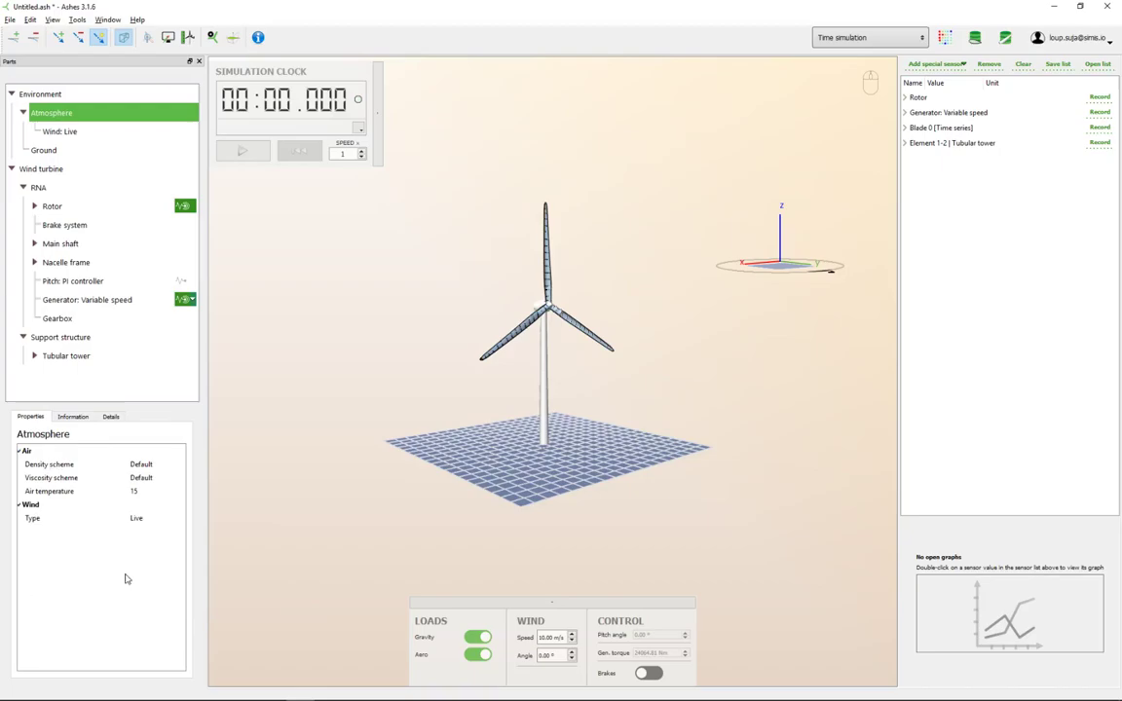
pyautogui.click(72, 417)
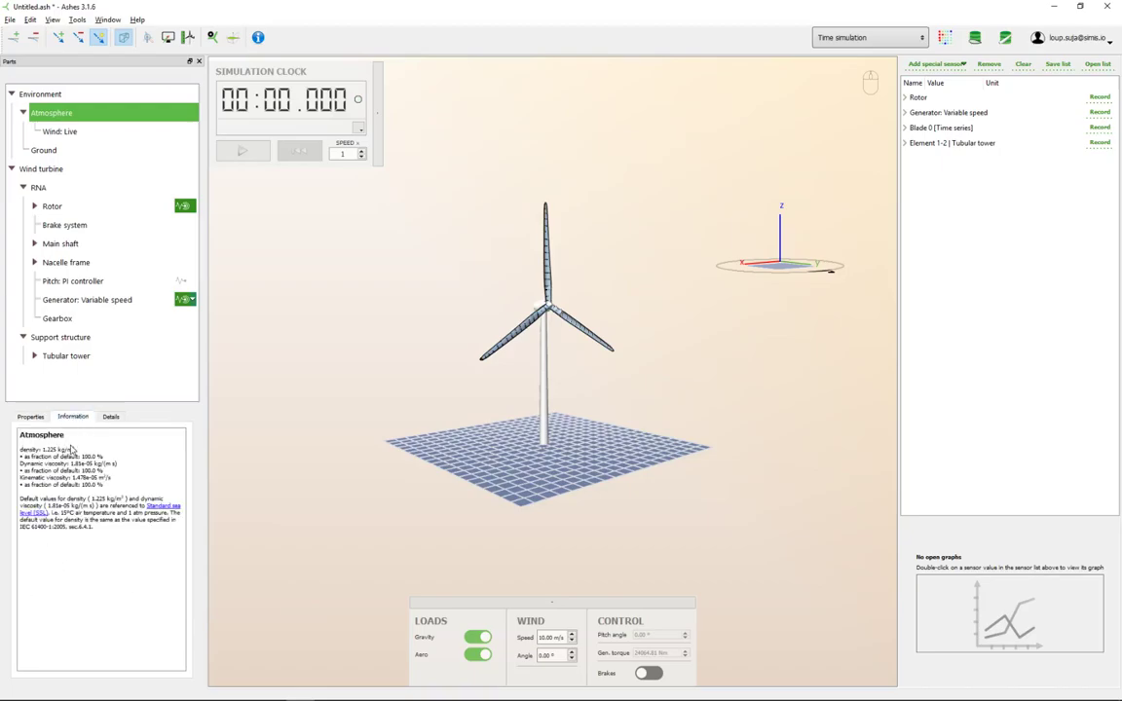
pyautogui.click(30, 417)
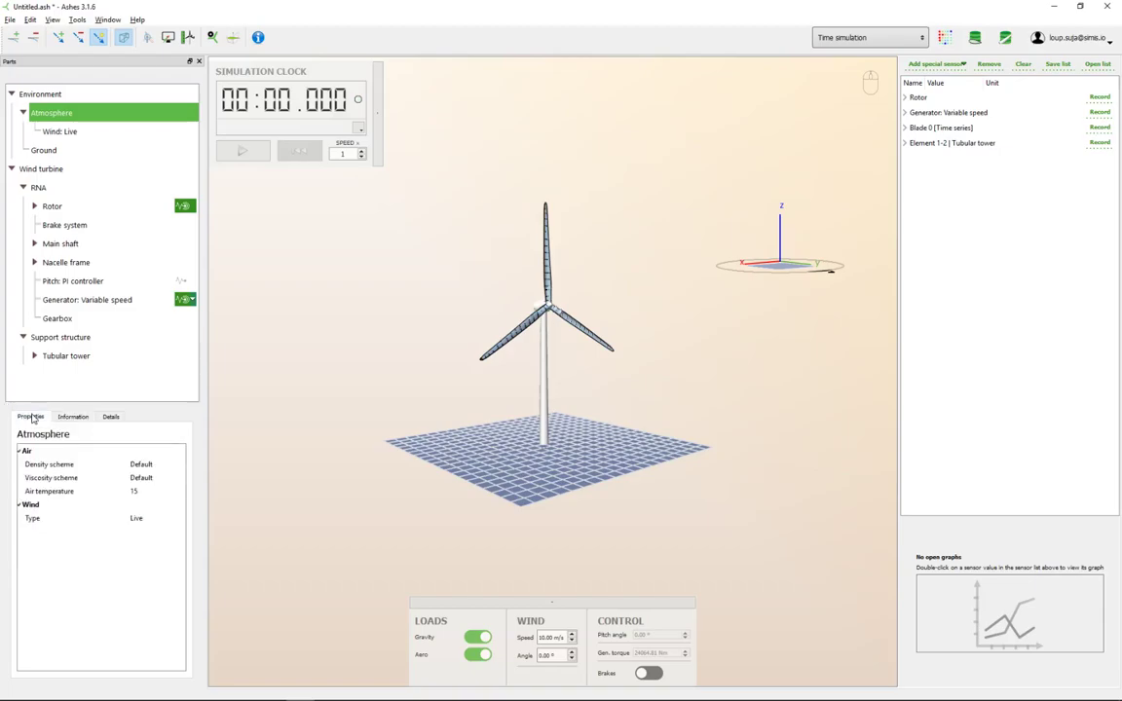
# - Try the User defined and the temperature-and-altitude density schemes for the Atmosphere, and restore Default
pyautogui.click(142, 465)
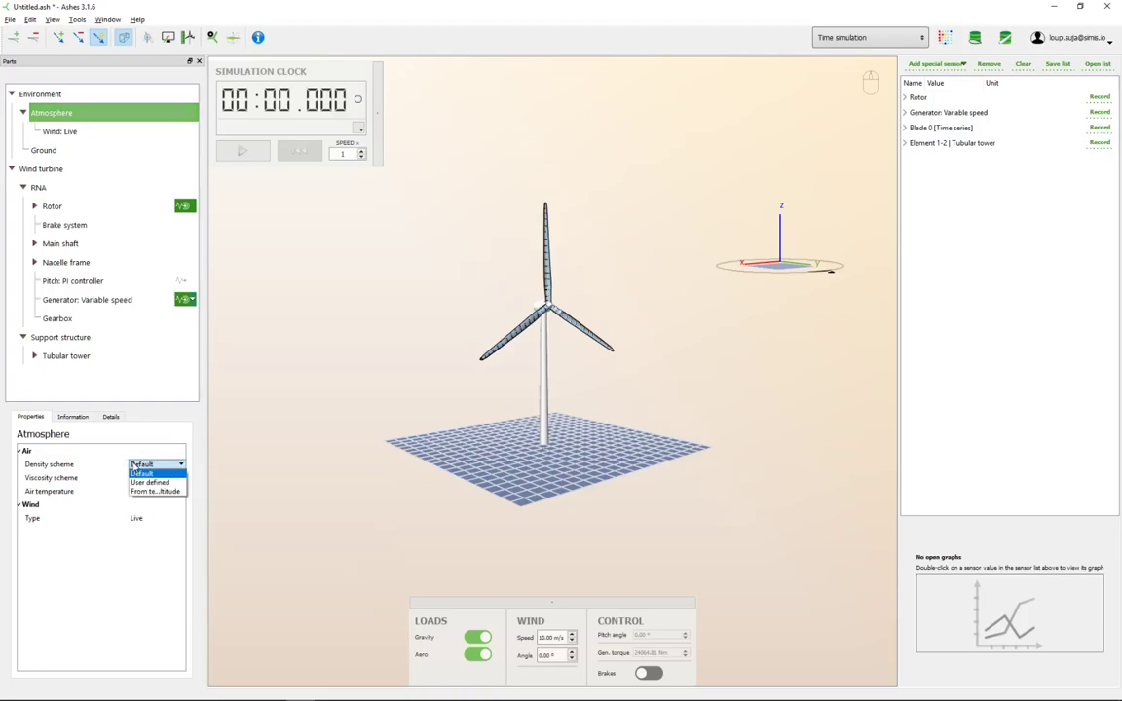
pyautogui.click(156, 482)
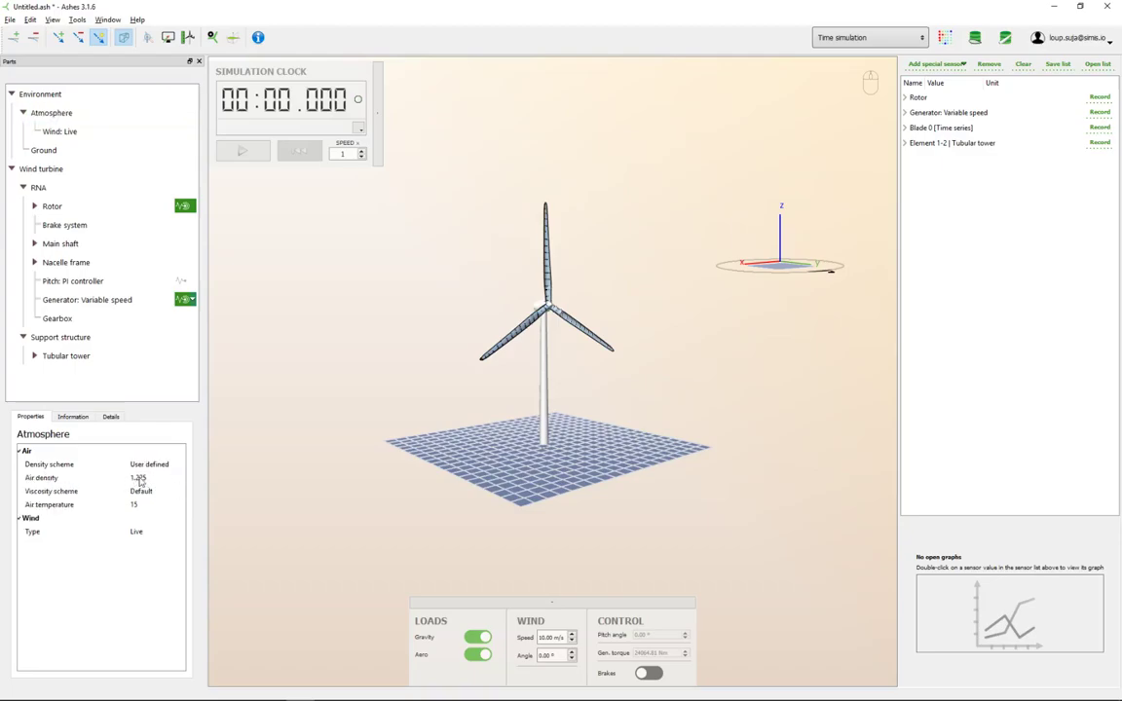
pyautogui.click(160, 466)
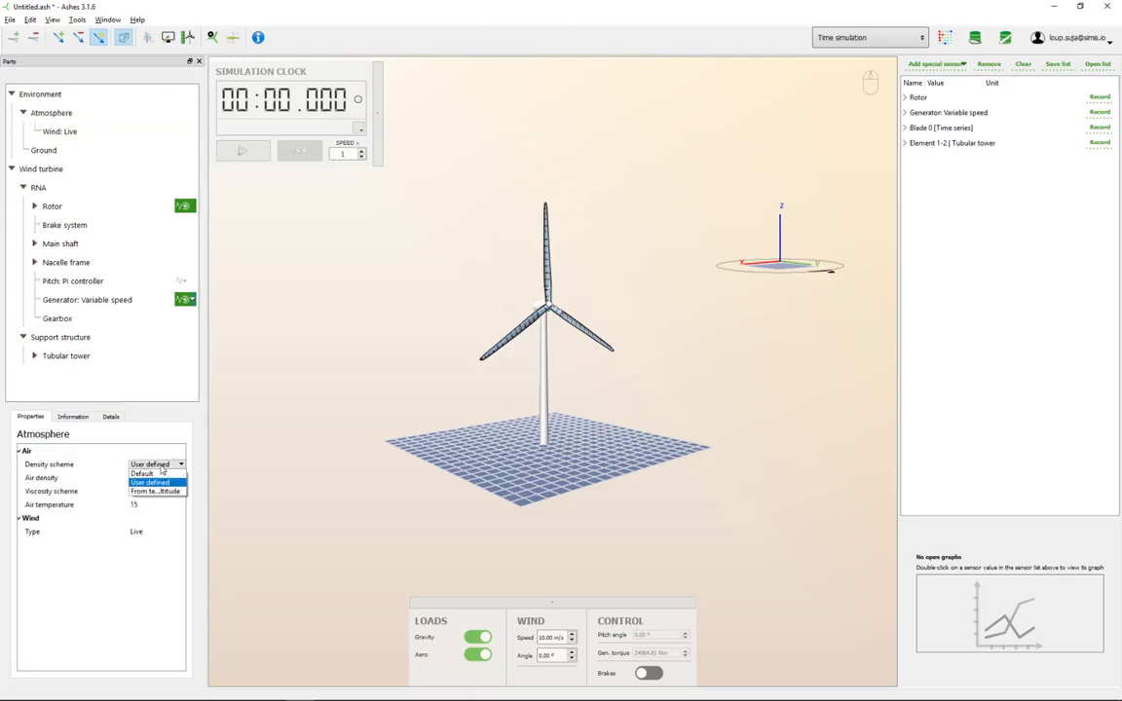
pyautogui.click(156, 493)
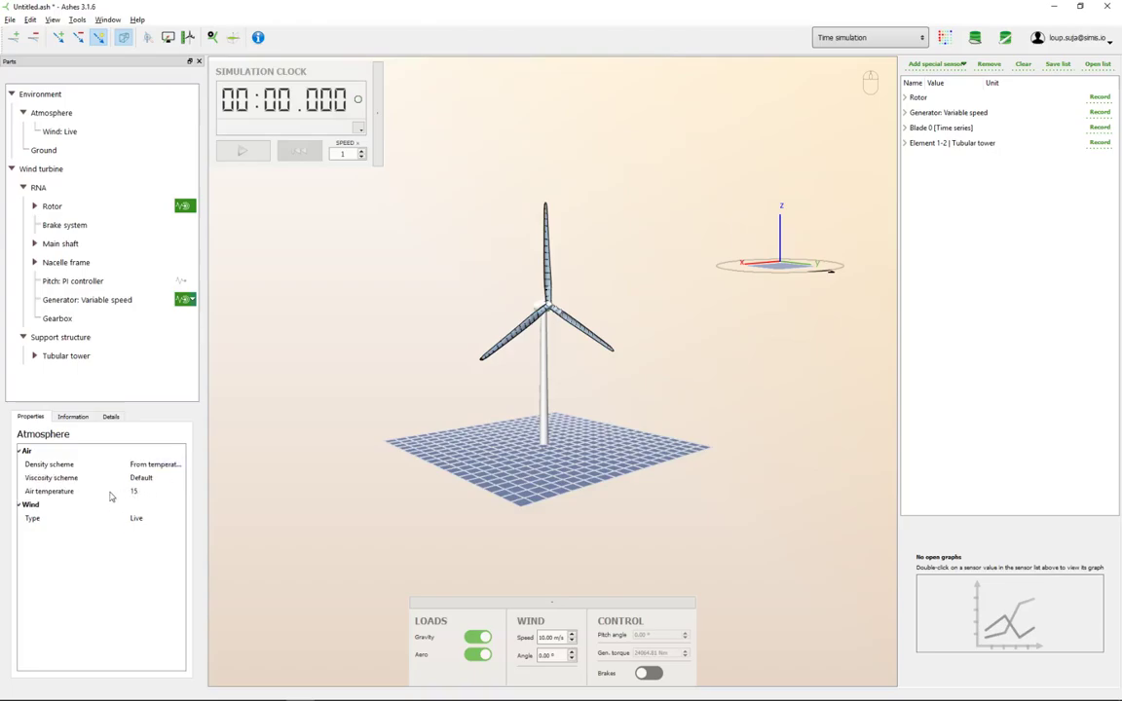
pyautogui.moveTo(145, 496)
pyautogui.click(158, 468)
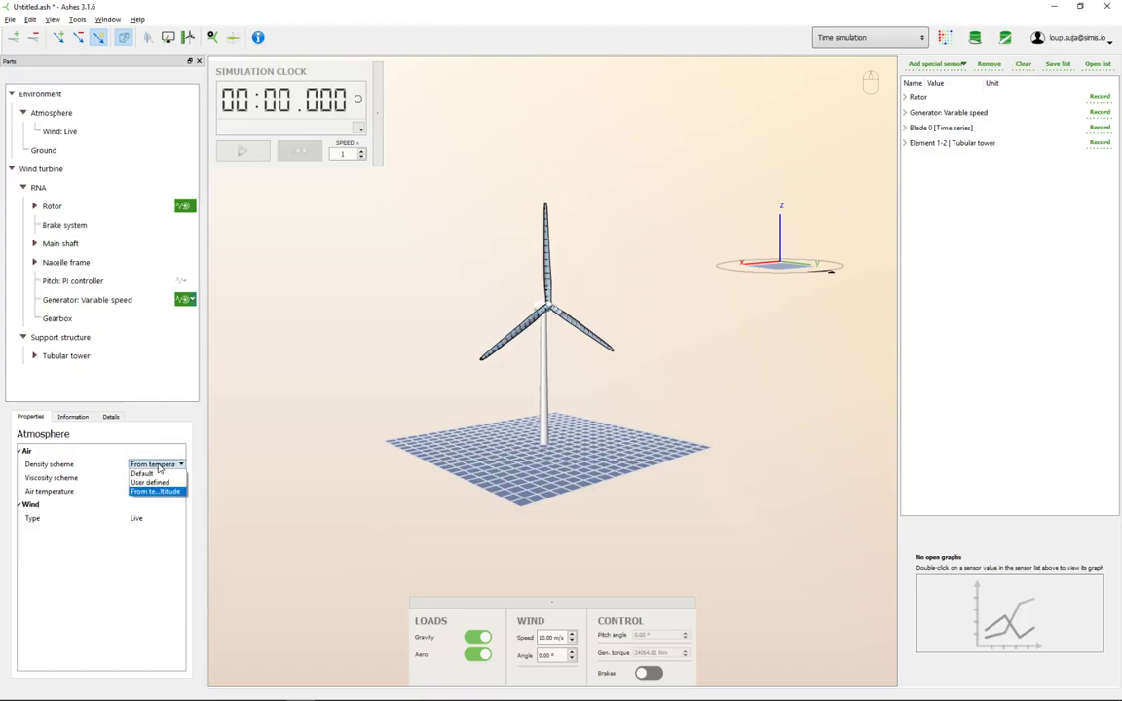
pyautogui.click(152, 474)
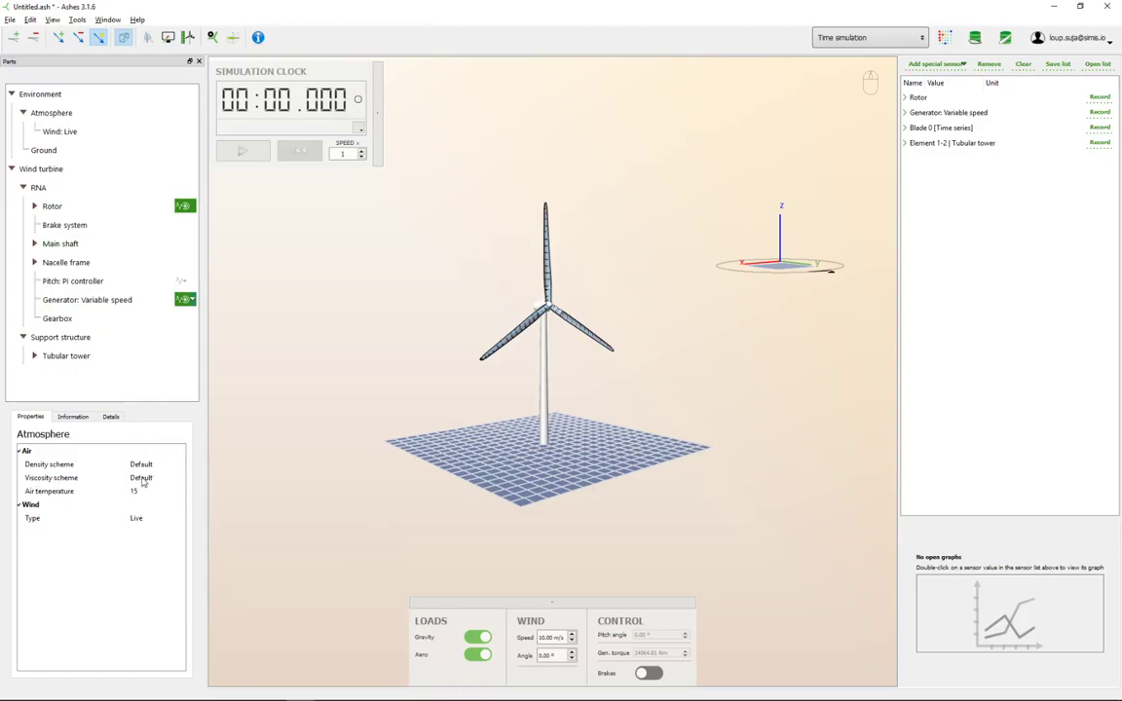
# - Review the available viscosity schemes for the Atmosphere, leaving the scheme at Default
pyautogui.click(143, 479)
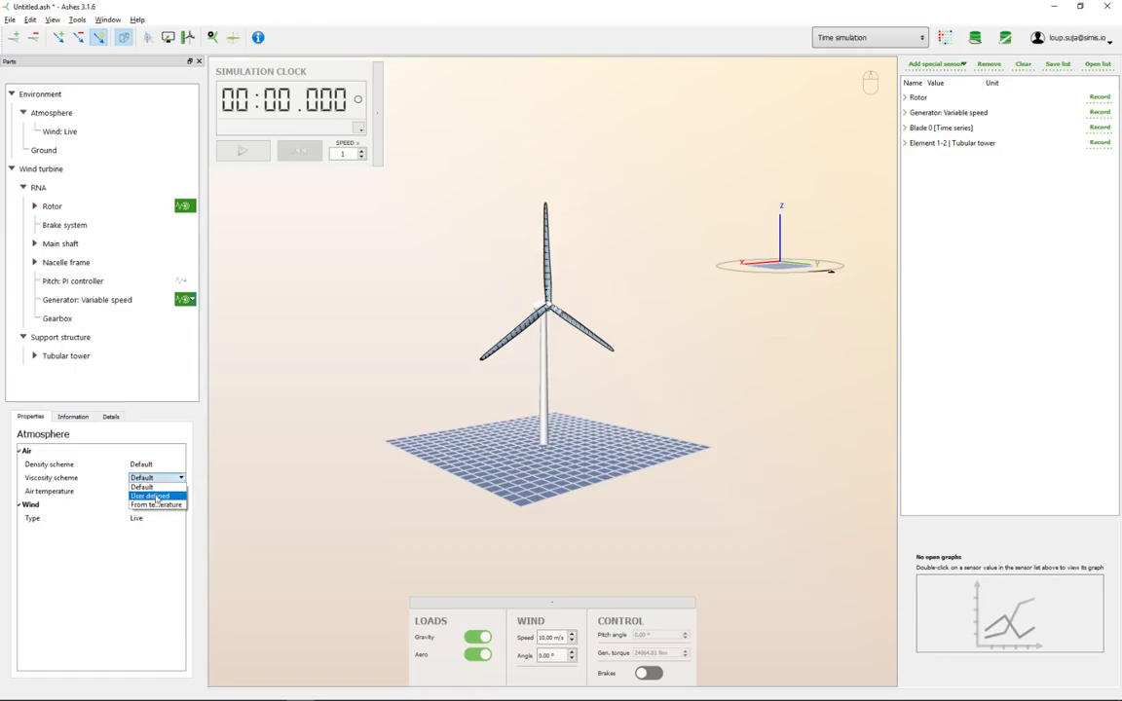
pyautogui.click(119, 547)
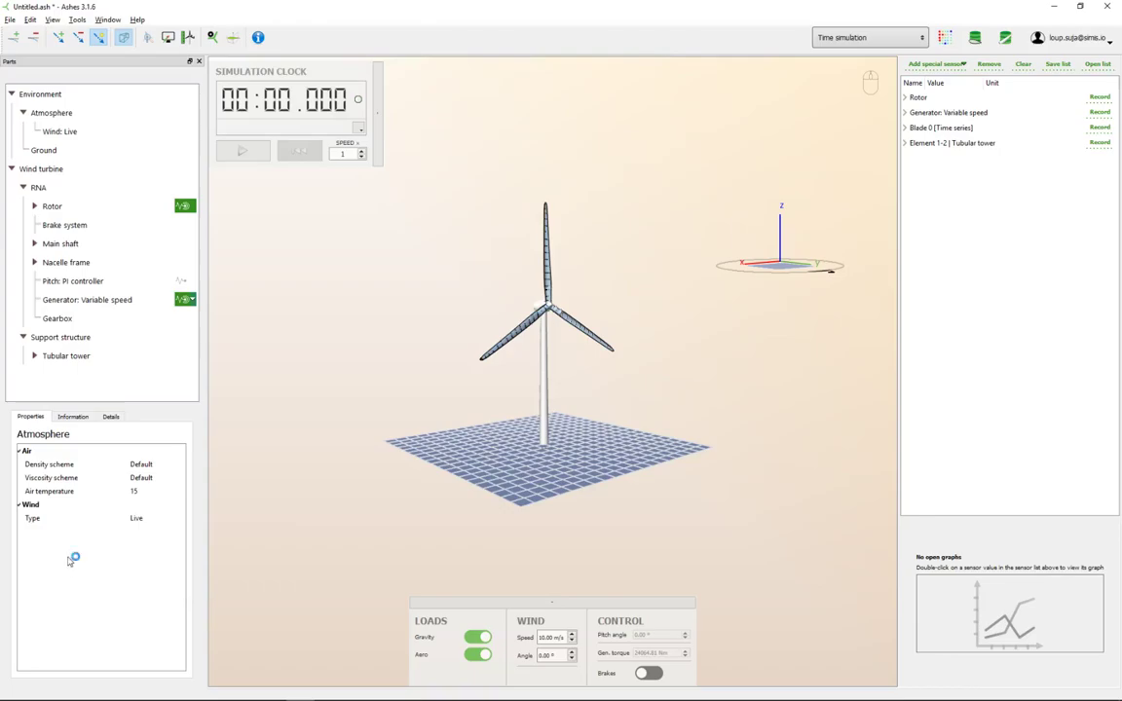
# - Review the Atmosphere's wind types, keeping Live, and check the properties of the Wind: Live part before returning to the Atmosphere
pyautogui.click(137, 520)
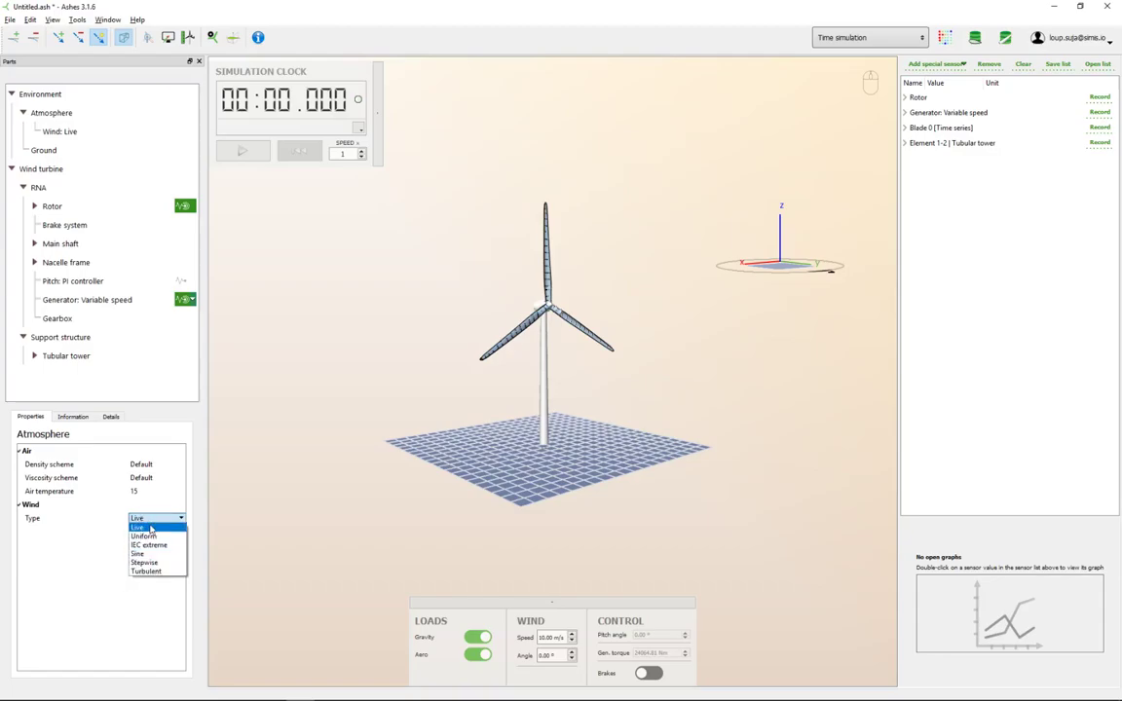
pyautogui.click(148, 529)
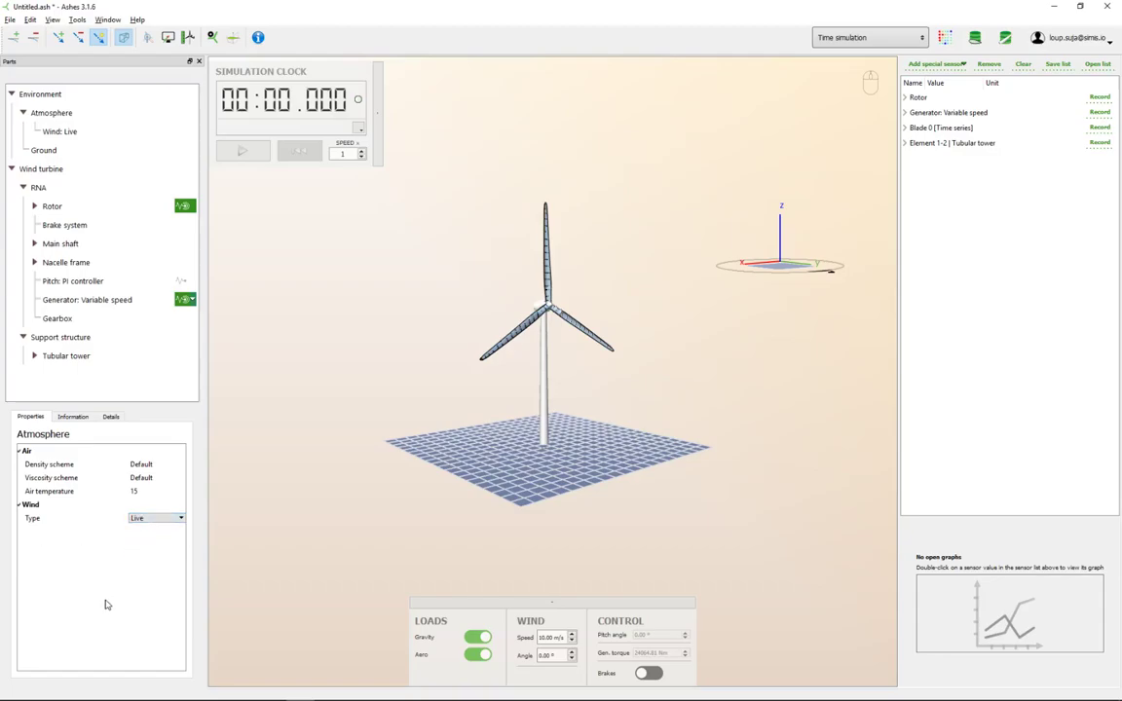
pyautogui.click(59, 134)
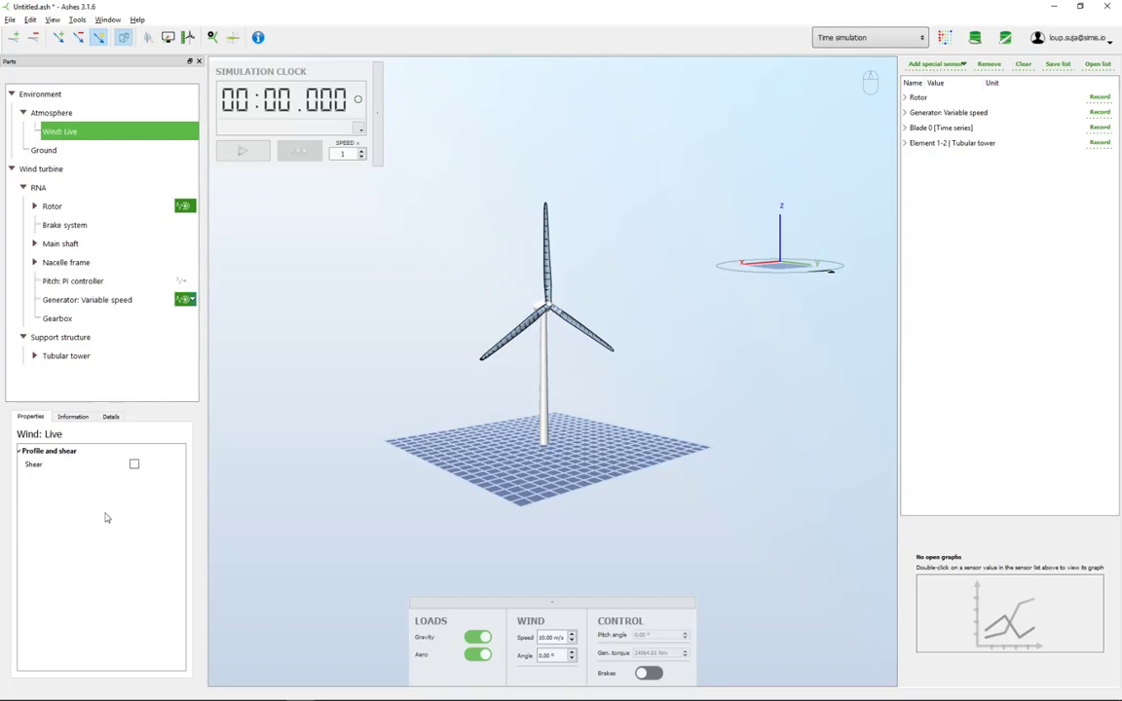
pyautogui.click(58, 115)
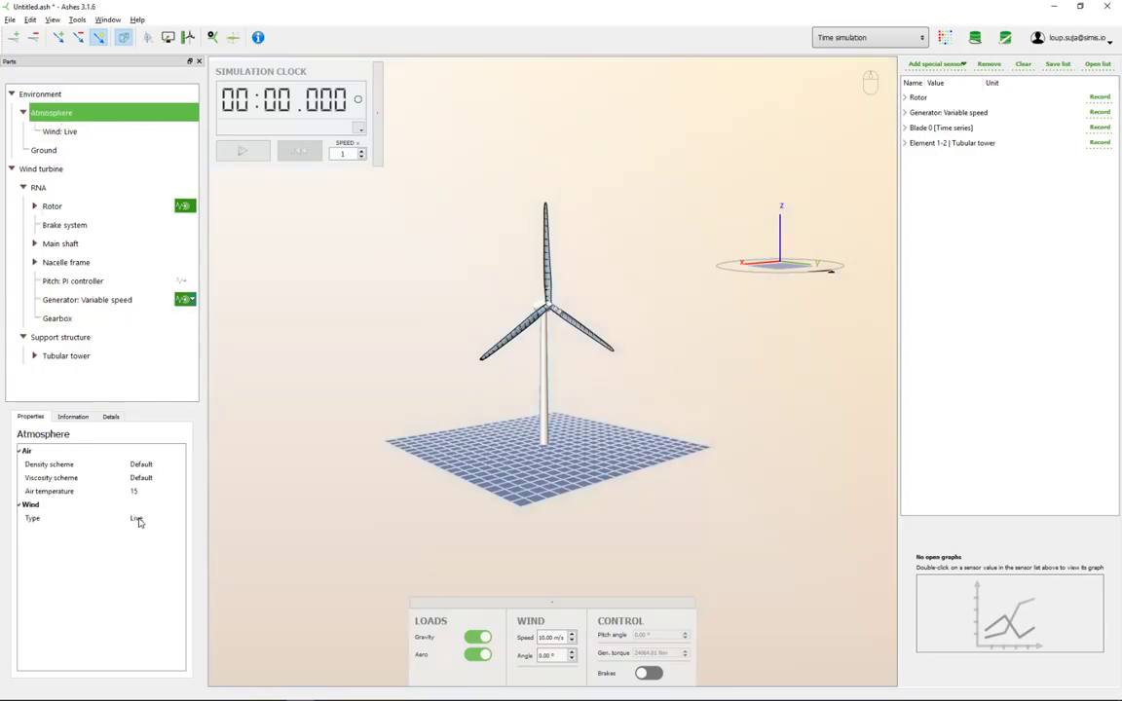
# - Keep the Live wind type, run the time simulation, and graph the rotor's wind speed magnitude at hub
pyautogui.click(137, 519)
pyautogui.click(151, 525)
pyautogui.click(65, 132)
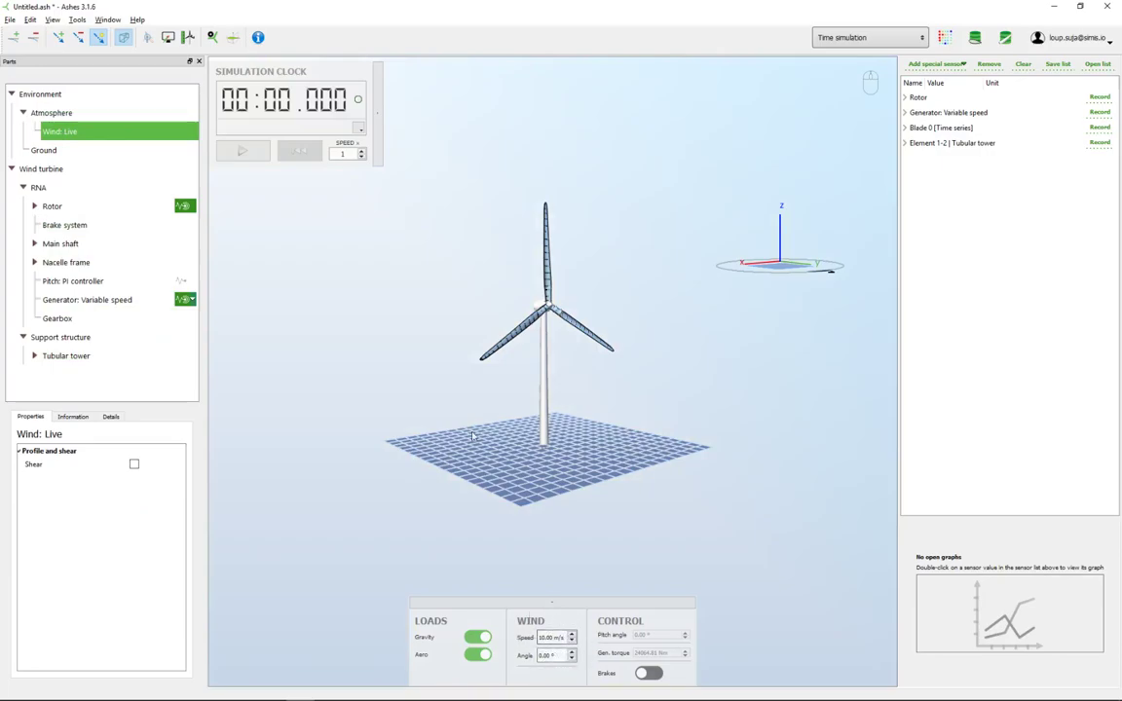
pyautogui.click(242, 151)
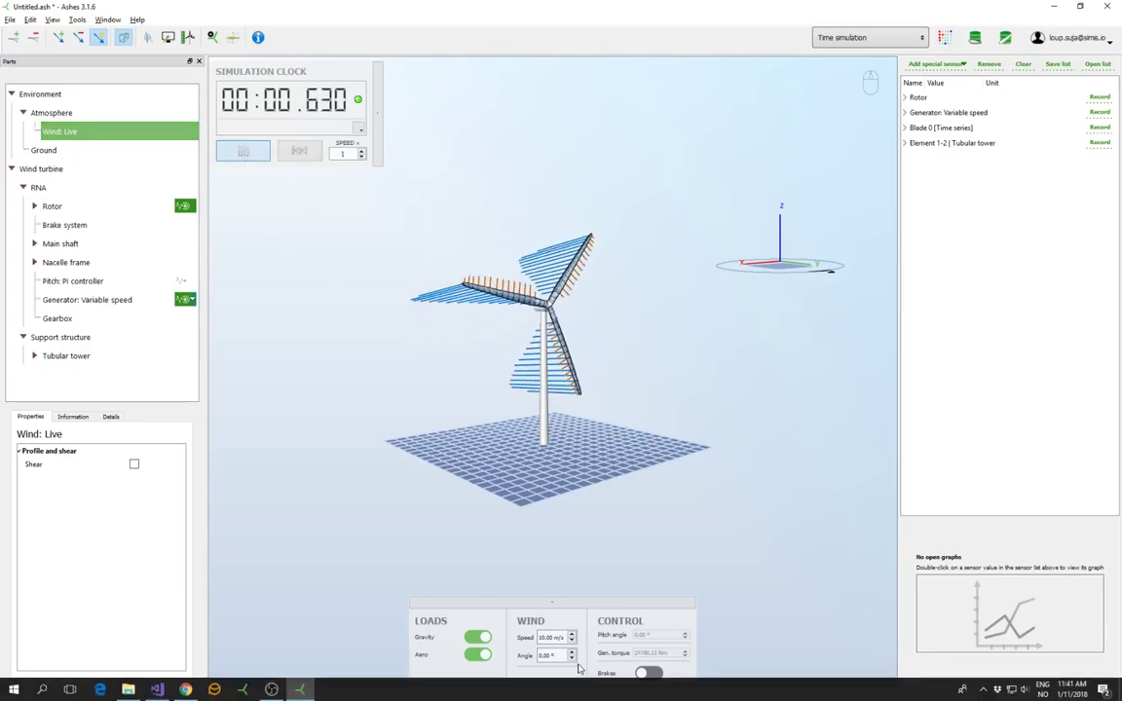
pyautogui.click(904, 98)
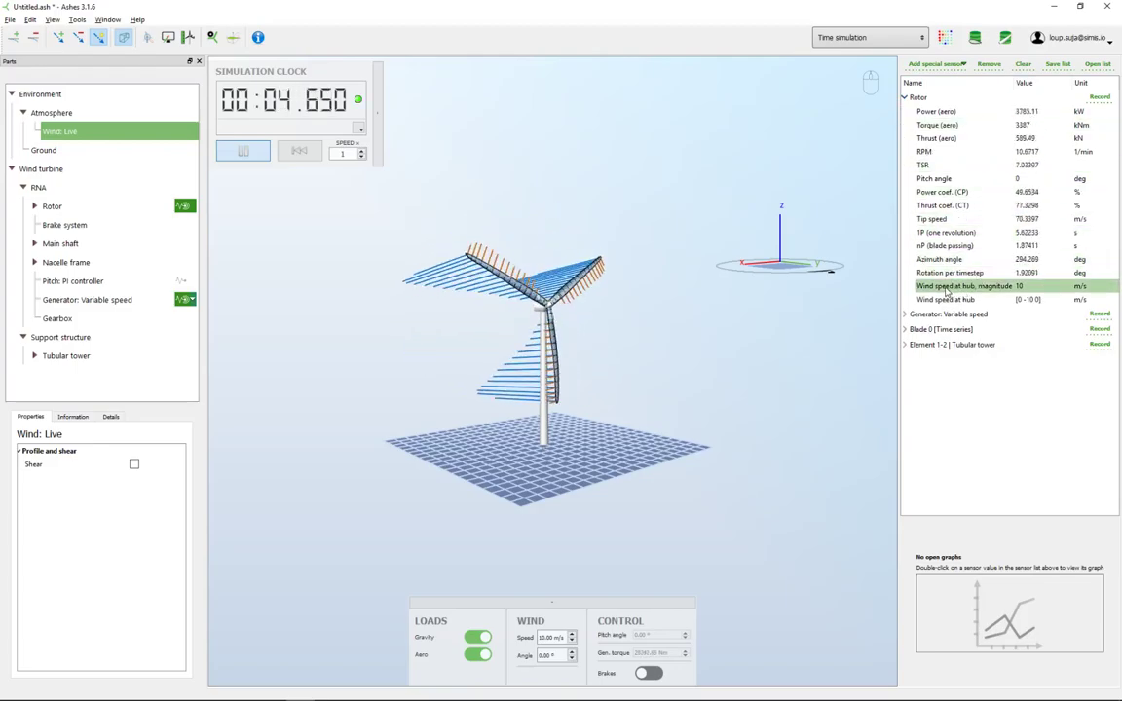
pyautogui.doubleClick(947, 288)
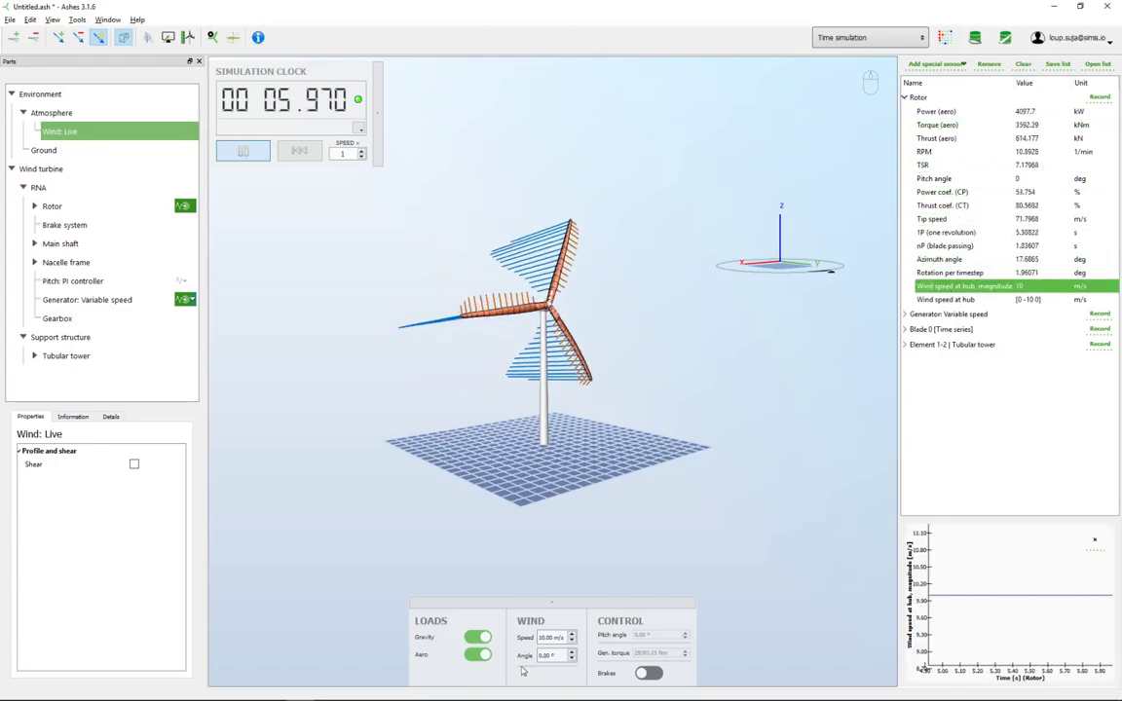
# - Raise the live wind speed to 12 m/s, lower it to 9 m/s, and restore 10 m/s while the simulation runs
pyautogui.click(573, 634)
pyautogui.click(573, 634)
pyautogui.click(573, 641)
pyautogui.click(573, 641)
pyautogui.click(573, 641)
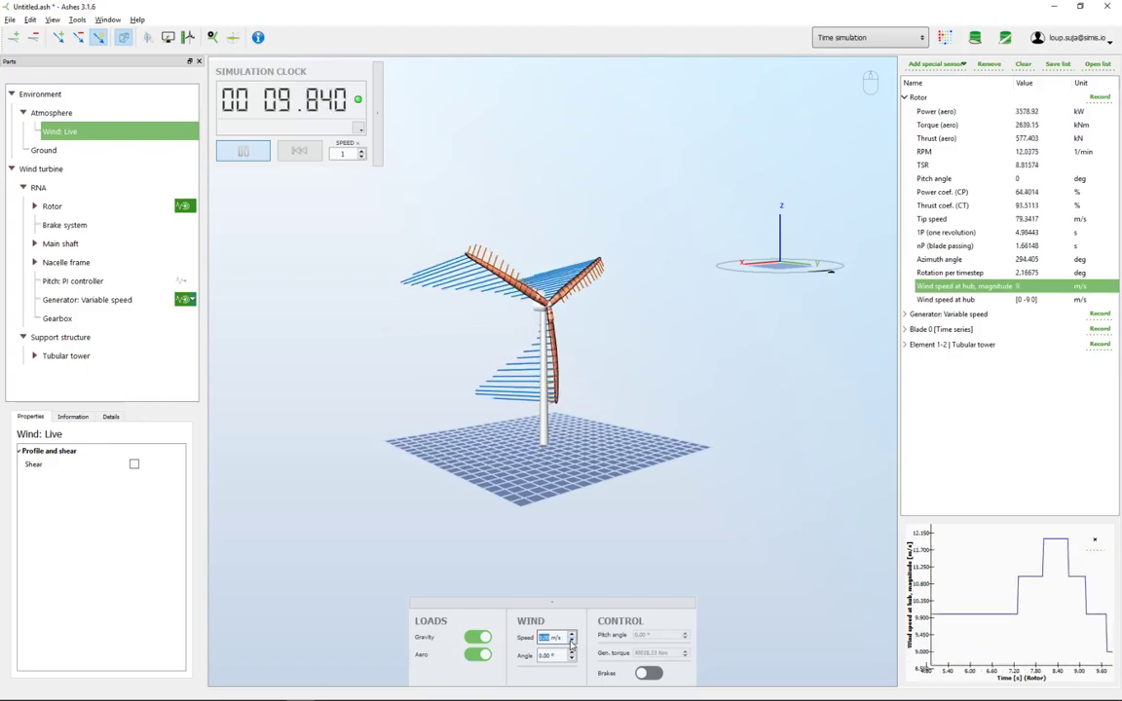
pyautogui.click(573, 634)
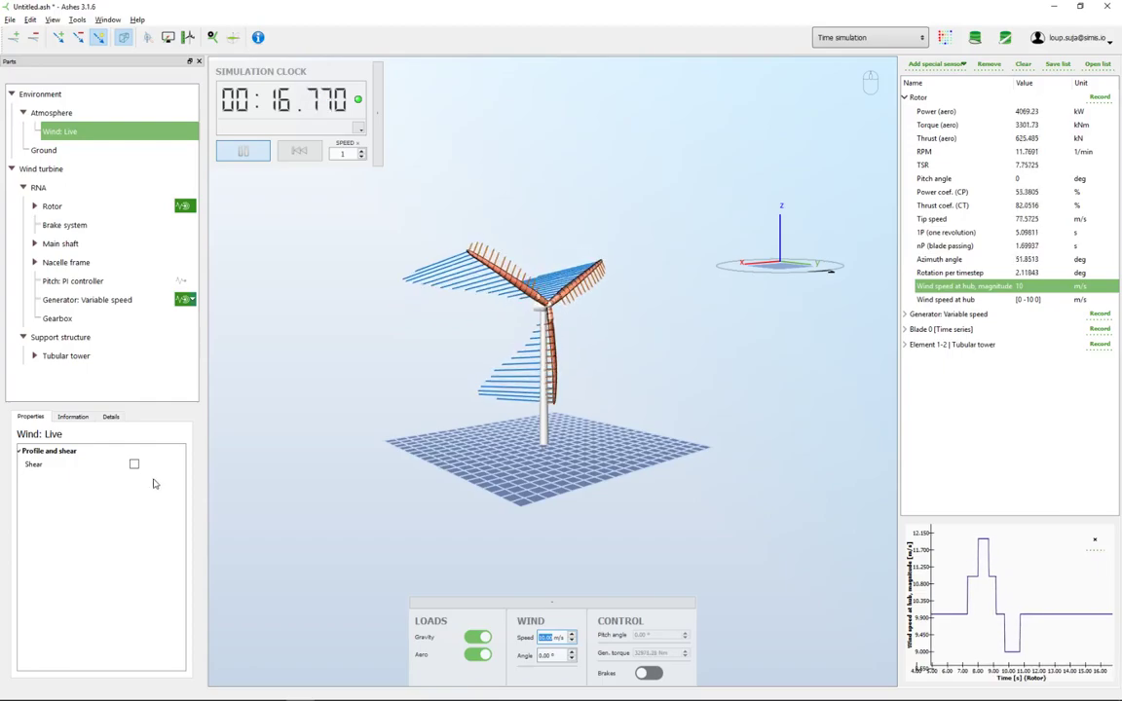
# - Enable shear for the Wind: Live part and apply the change with a simulation reset
pyautogui.moveTo(458, 447); pyautogui.dragTo(477, 469)
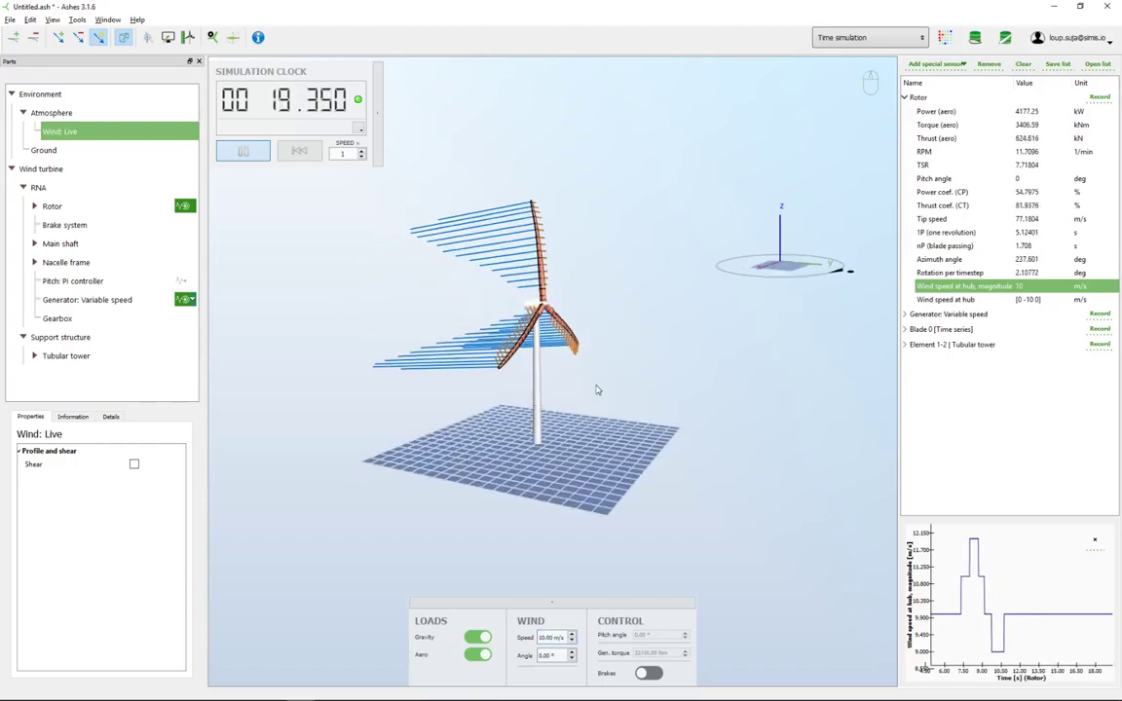
pyautogui.moveTo(604, 391); pyautogui.dragTo(643, 393)
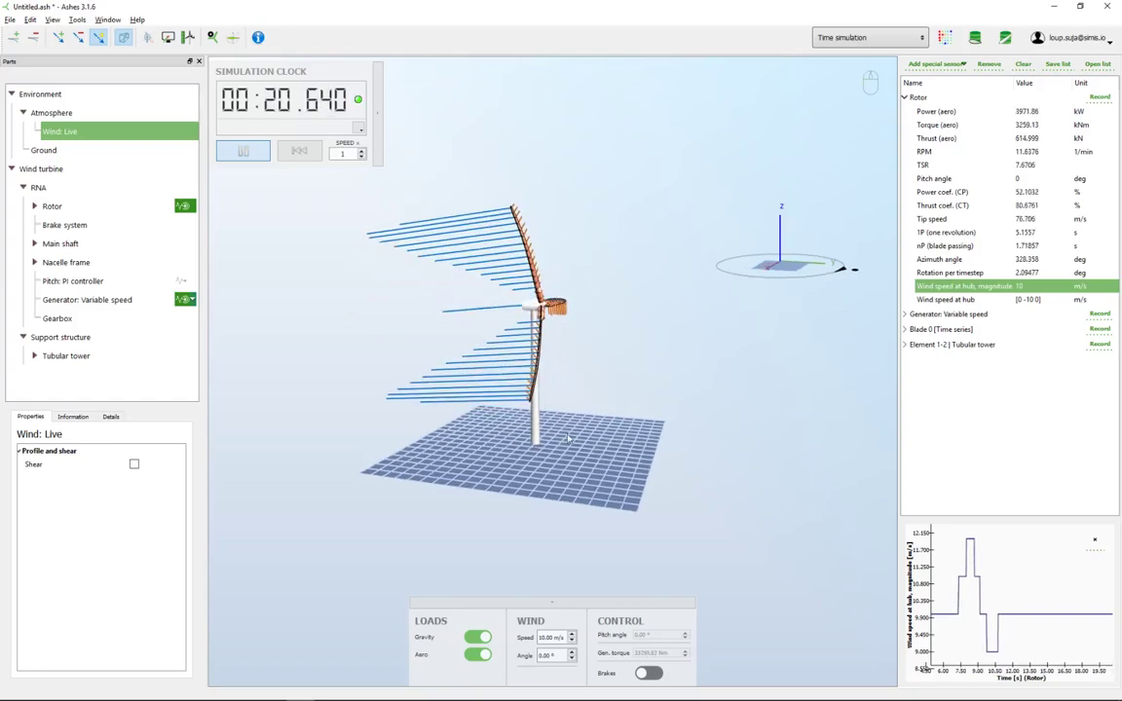
pyautogui.moveTo(437, 378); pyautogui.dragTo(589, 371)
pyautogui.moveTo(419, 364); pyautogui.dragTo(599, 290)
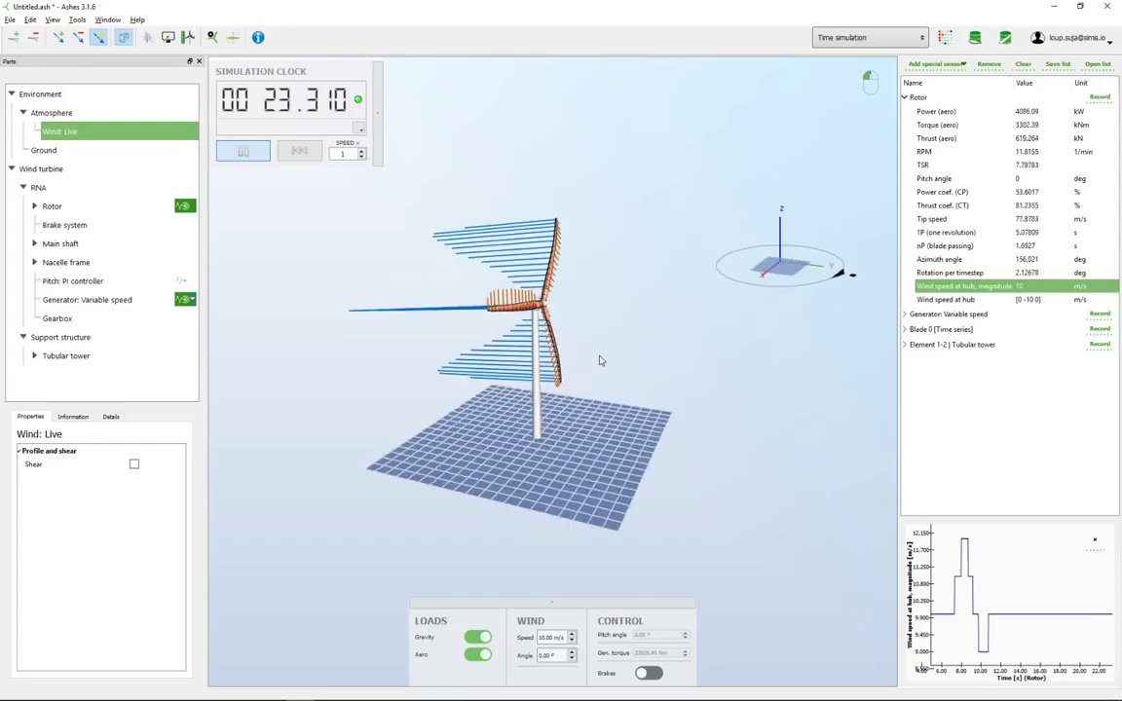
pyautogui.click(134, 465)
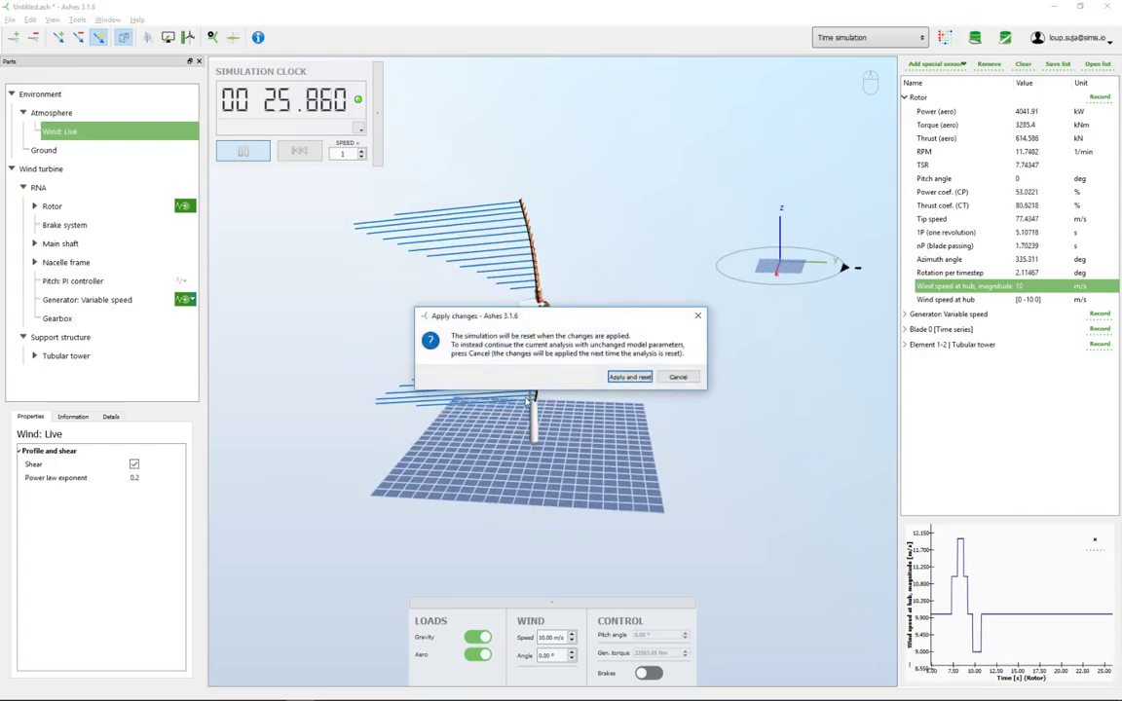
pyautogui.click(629, 377)
pyautogui.moveTo(582, 413); pyautogui.dragTo(607, 392)
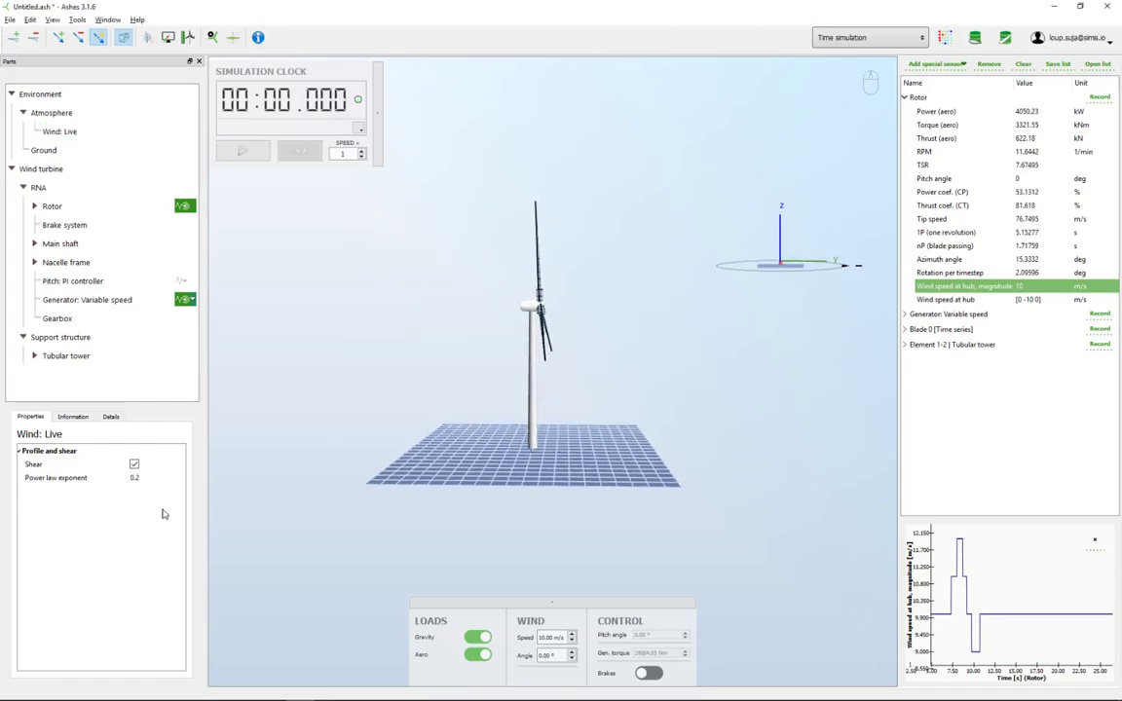
# - Read the power law exponent's description, consult the Wikipedia article on the wind profile power law in the browser, and return to Ashes
pyautogui.moveTo(138, 485)
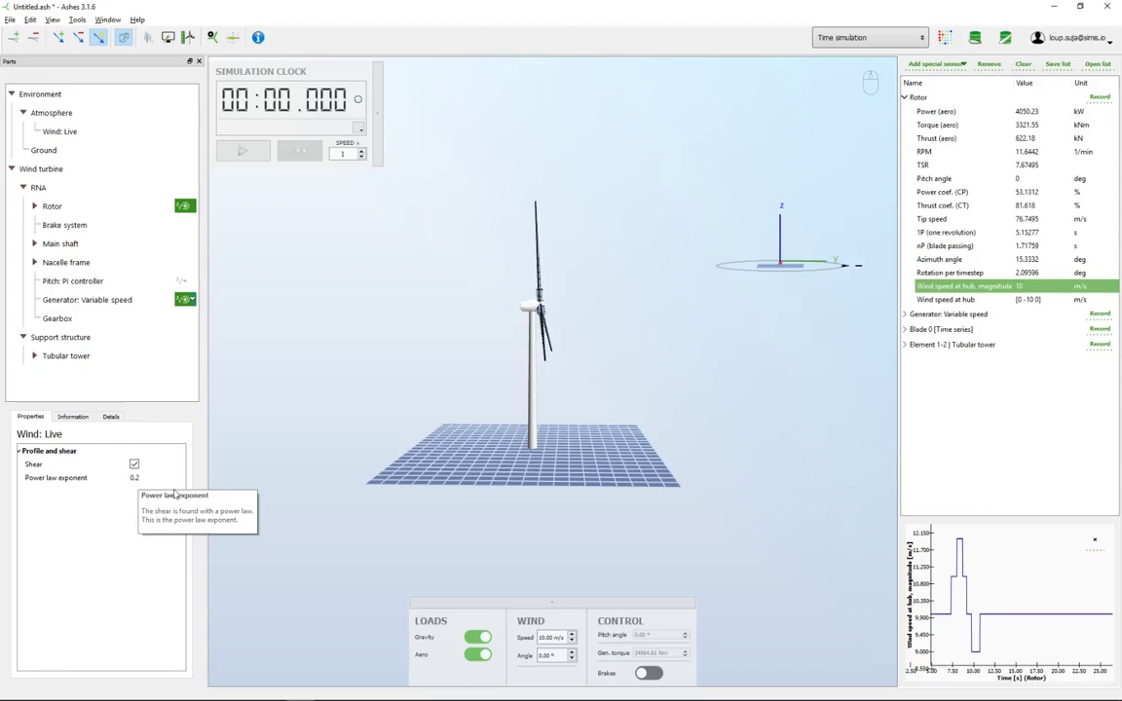
pyautogui.moveTo(433, 346); pyautogui.dragTo(400, 358)
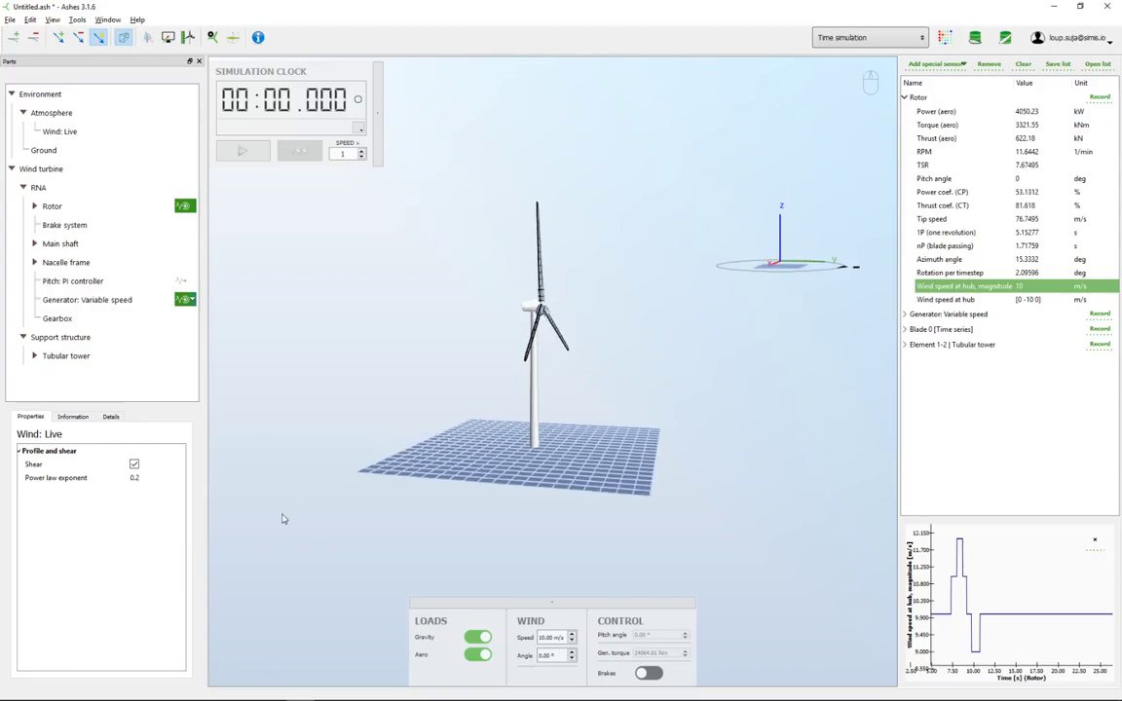
pyautogui.click(185, 690)
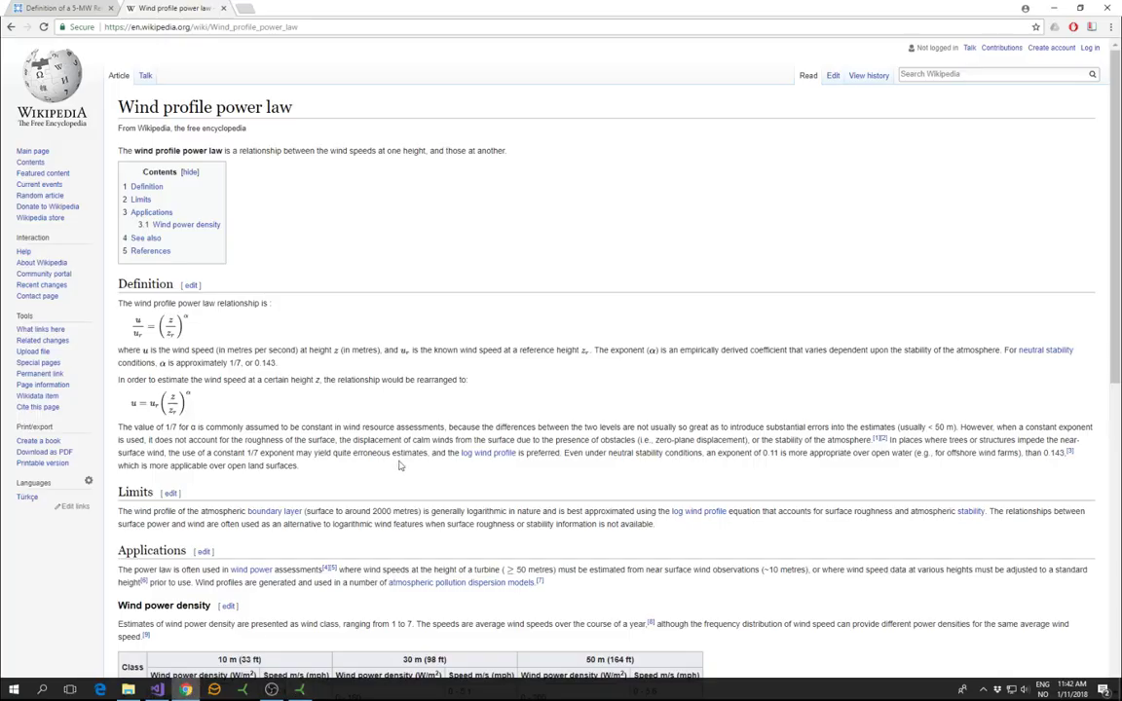
pyautogui.moveTo(439, 440); pyautogui.dragTo(311, 316)
pyautogui.click(312, 317)
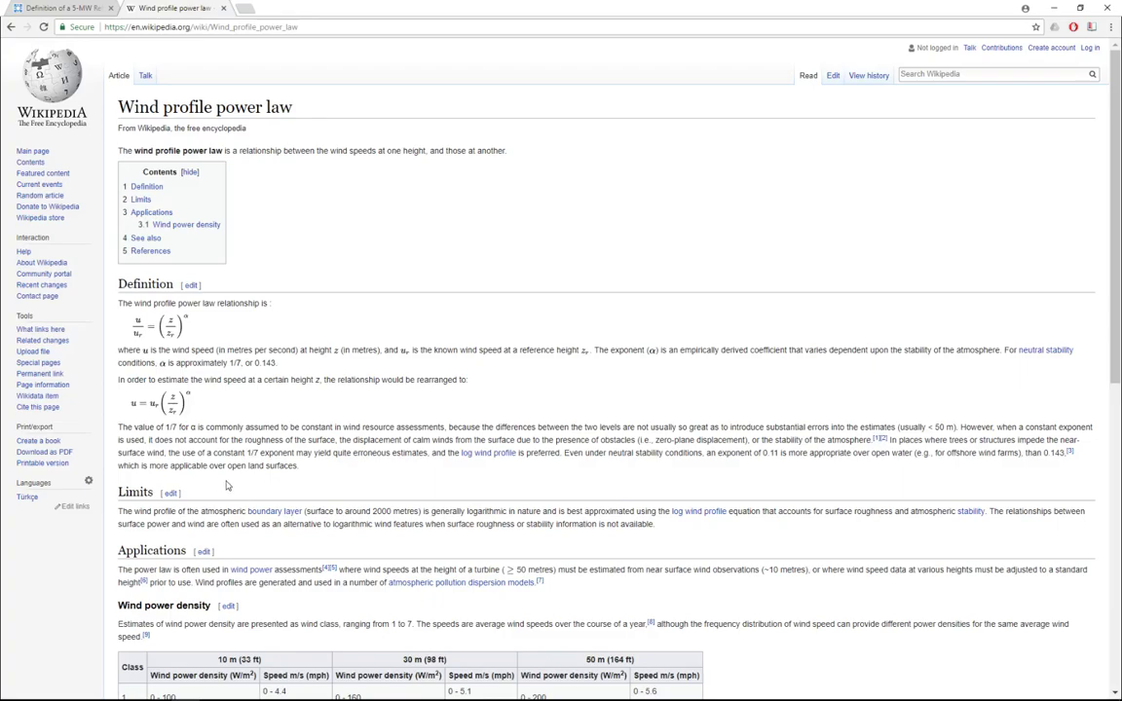
pyautogui.click(304, 694)
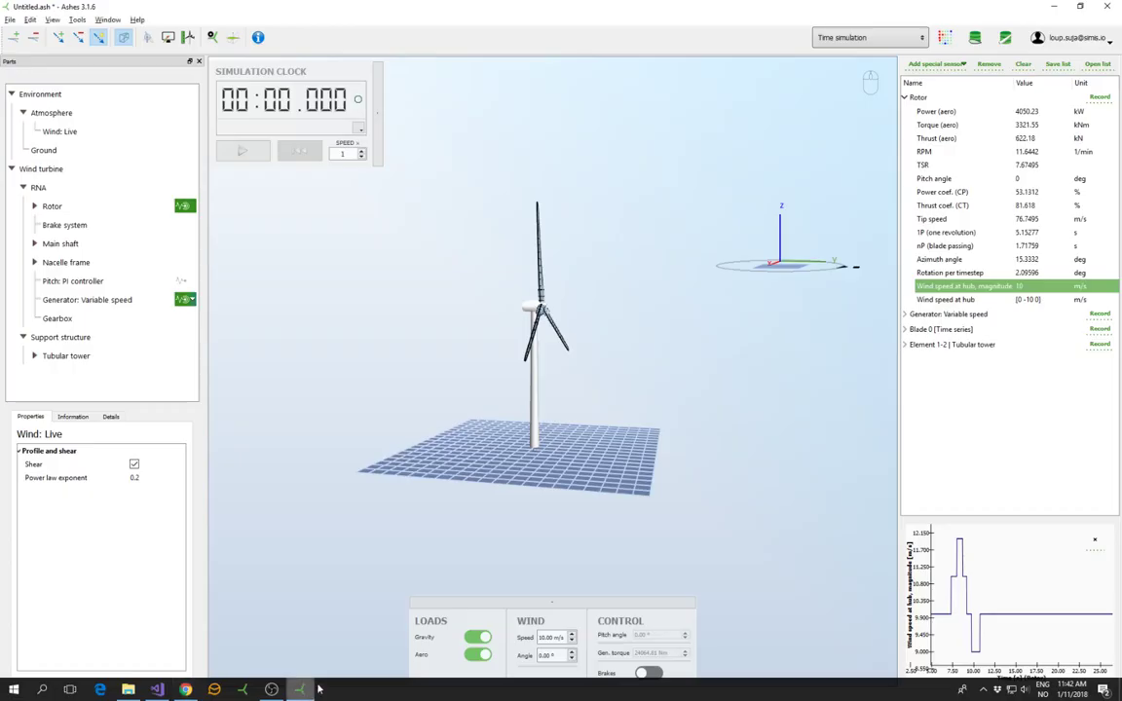
pyautogui.moveTo(606, 418); pyautogui.dragTo(577, 422)
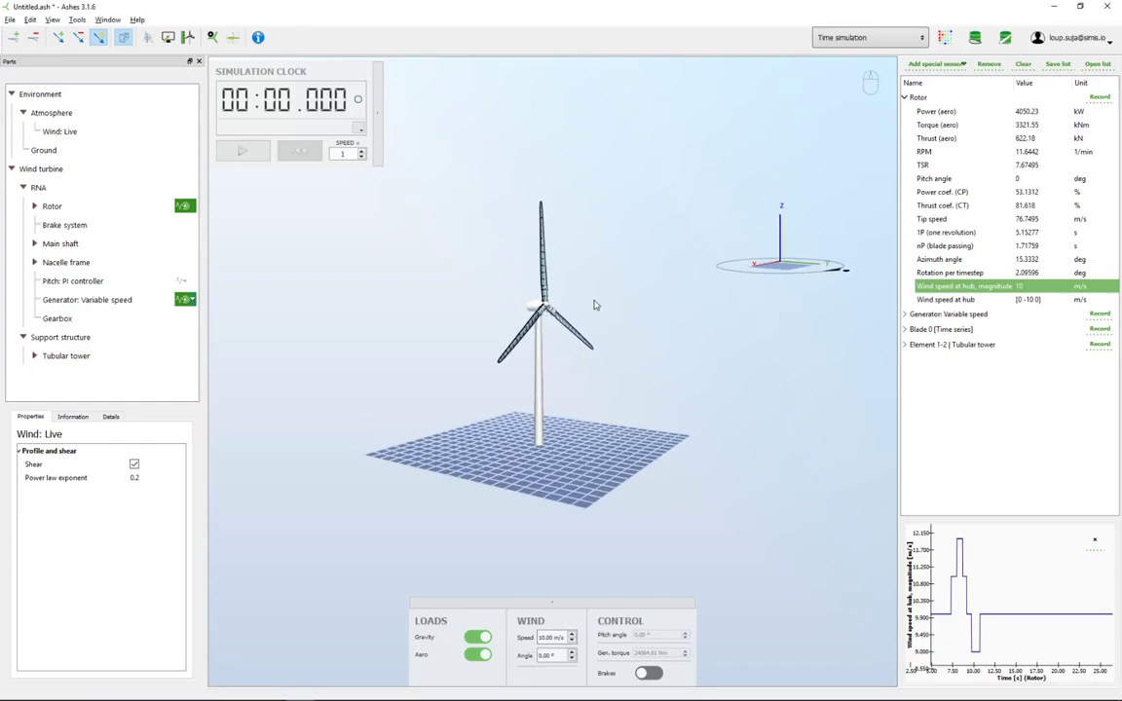
pyautogui.moveTo(594, 305); pyautogui.dragTo(622, 306)
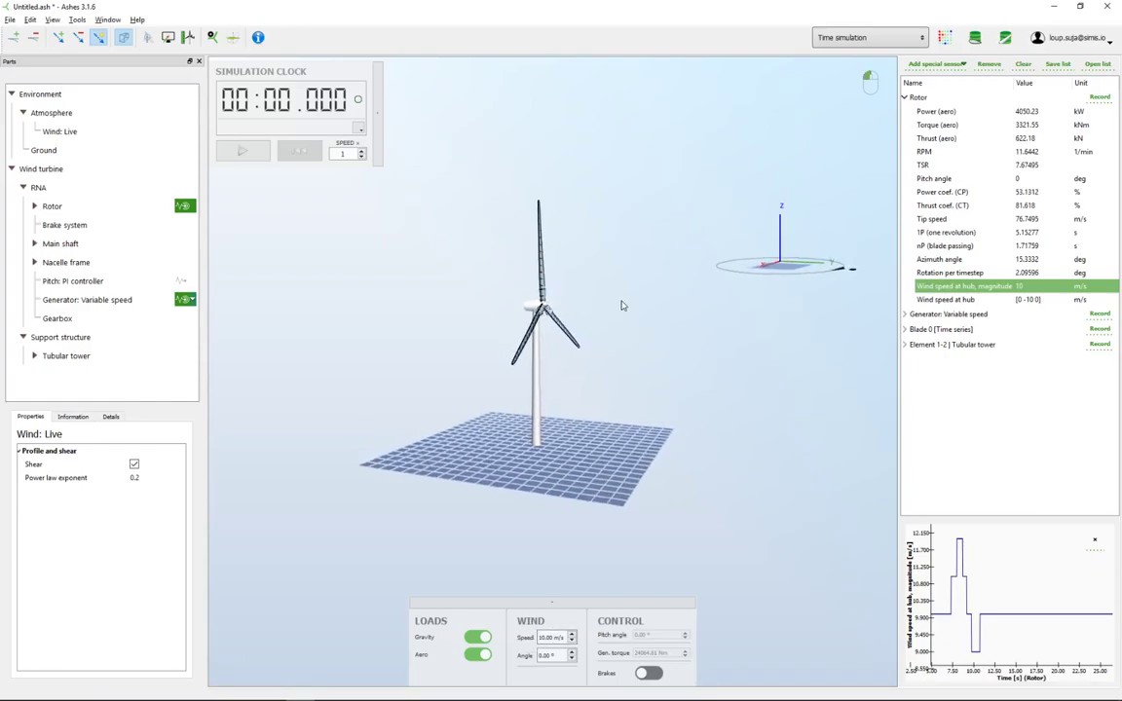
# - Set the Atmosphere's wind type to Uniform and review the initial speed, angle and shear properties of the Wind: Uniform w/shear part
pyautogui.click(66, 116)
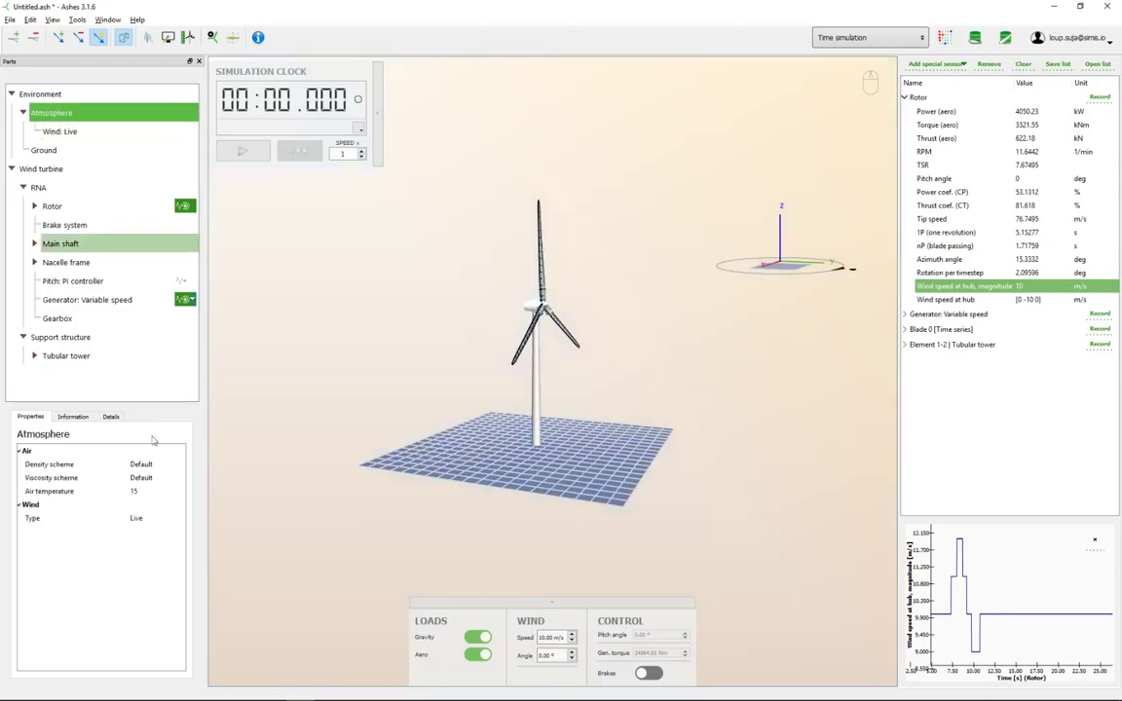
pyautogui.click(139, 521)
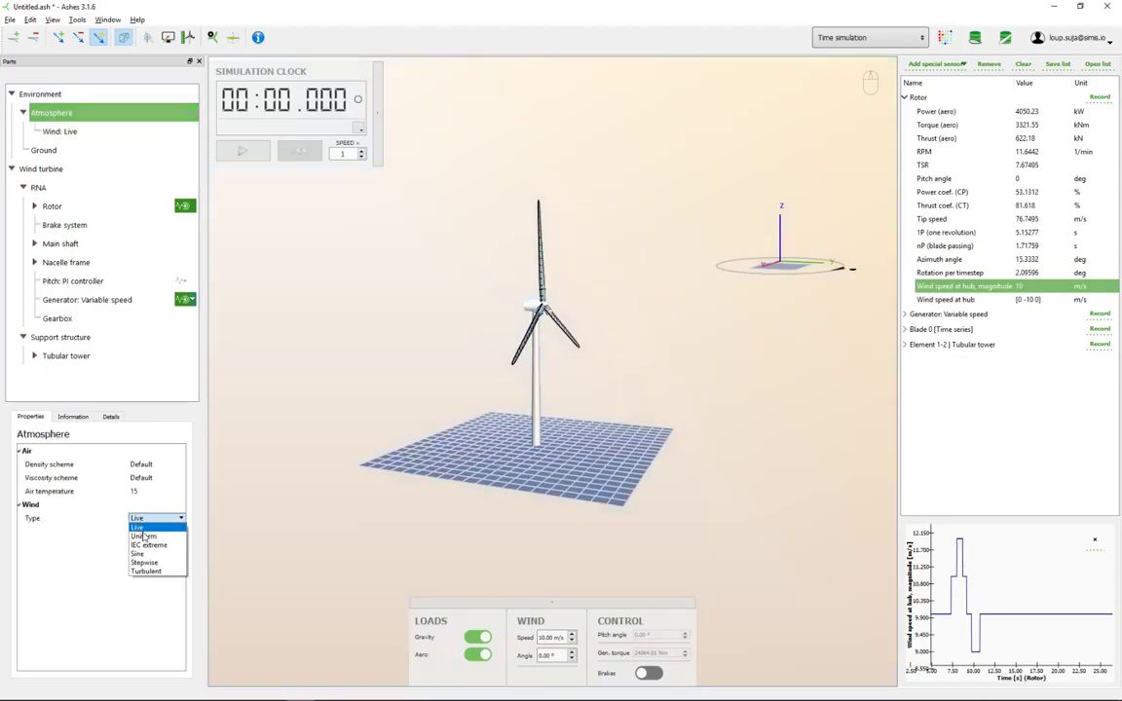
pyautogui.click(143, 536)
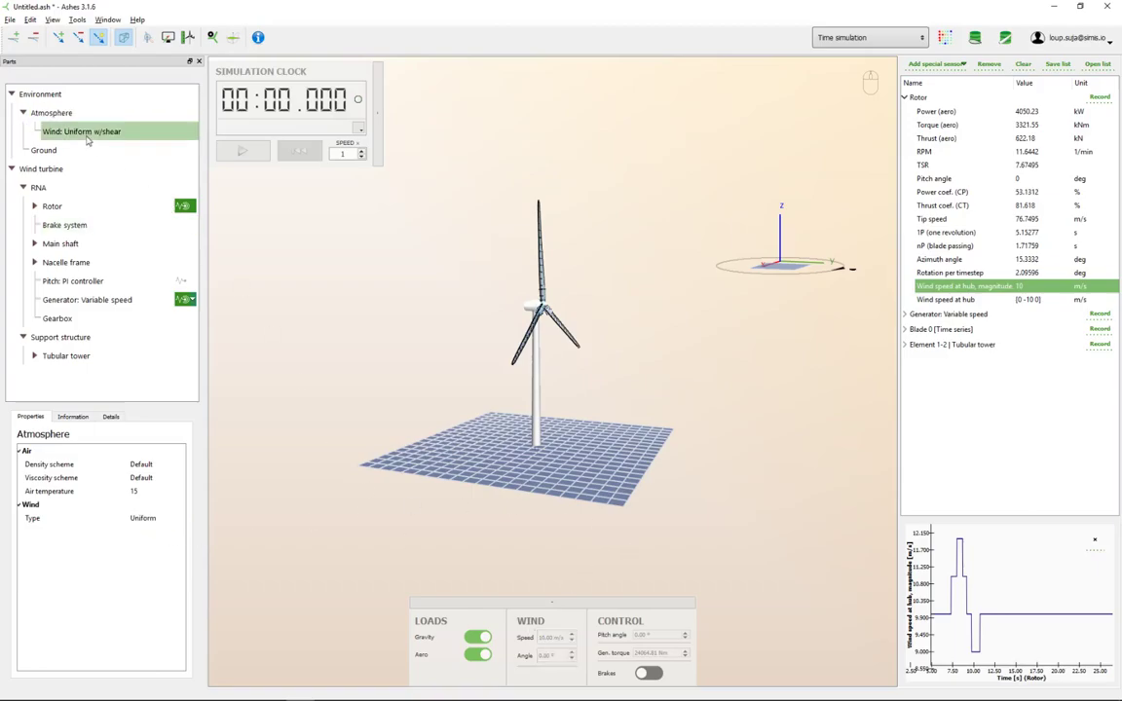
pyautogui.click(88, 133)
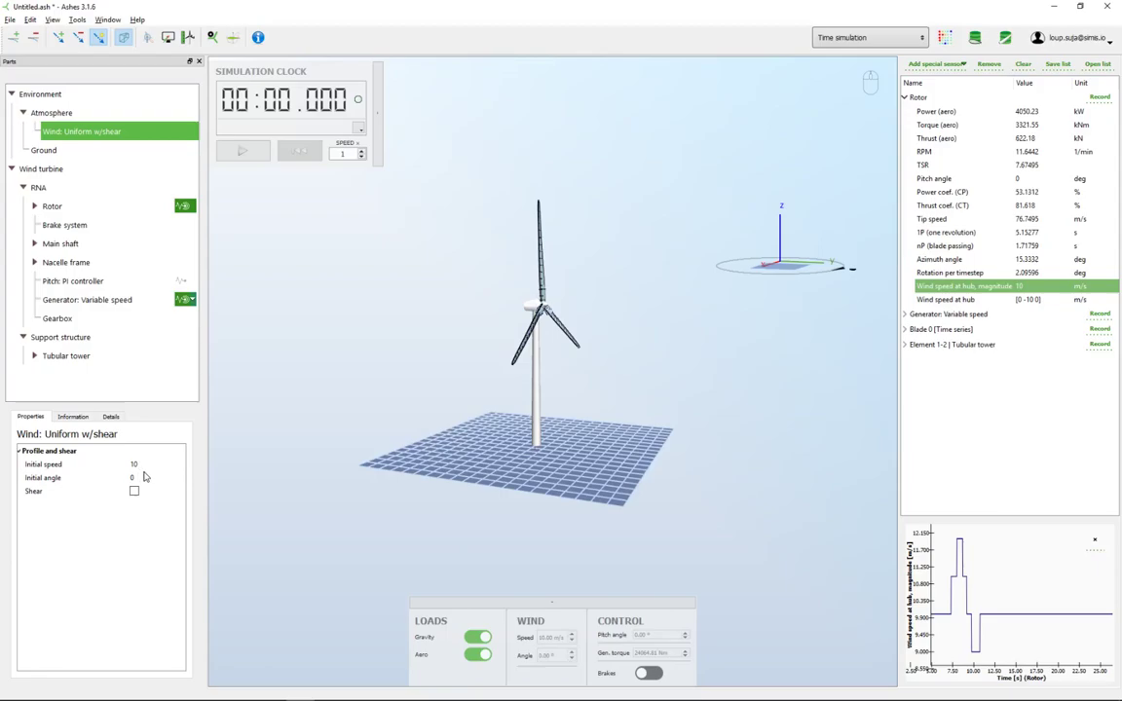
pyautogui.moveTo(148, 476)
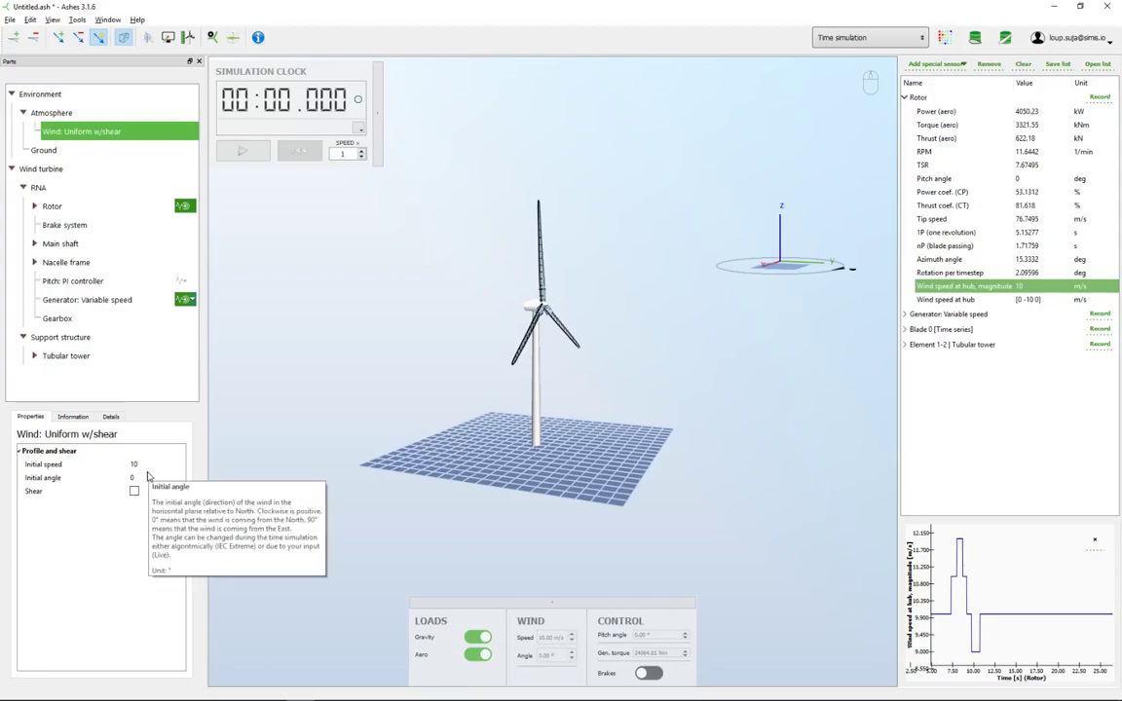
# - Change the Atmosphere's wind type to IEC extreme and show the properties of the Wind: IEC extreme part
pyautogui.click(69, 113)
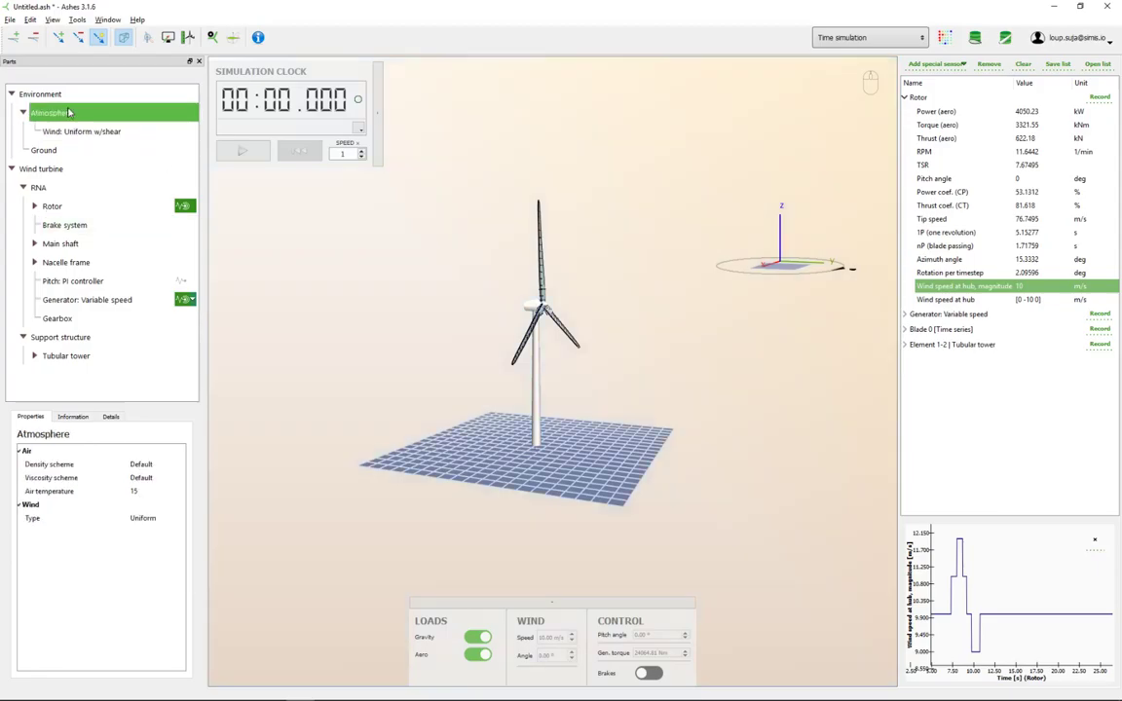
pyautogui.click(146, 518)
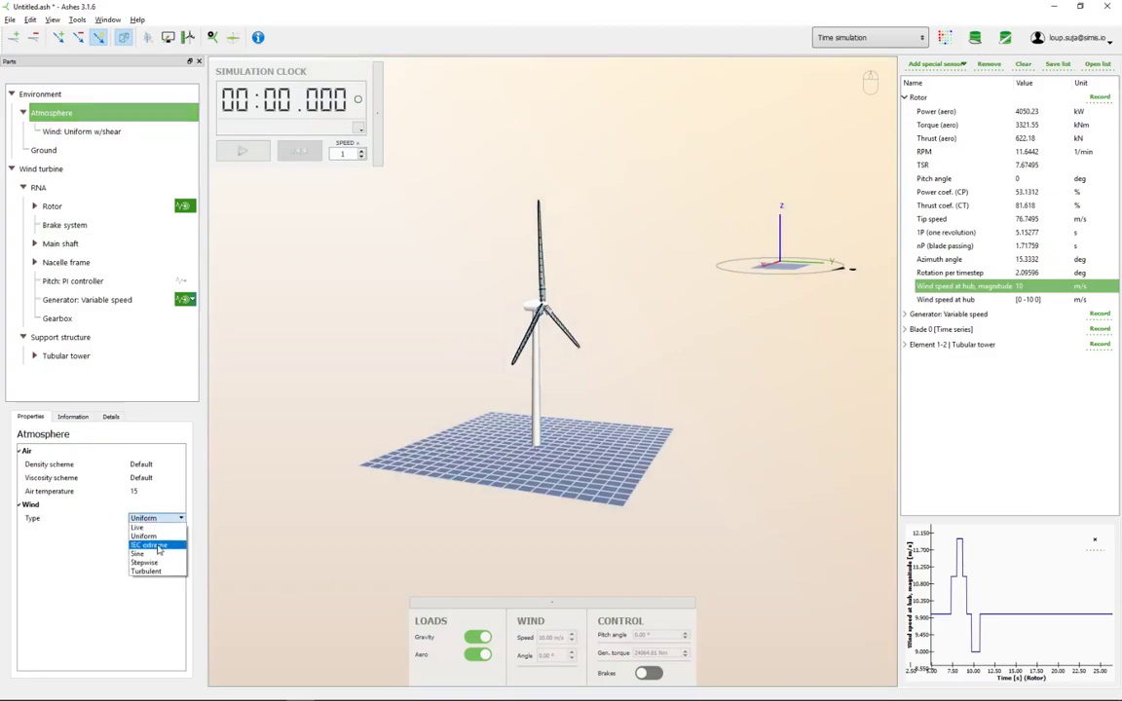
pyautogui.click(158, 547)
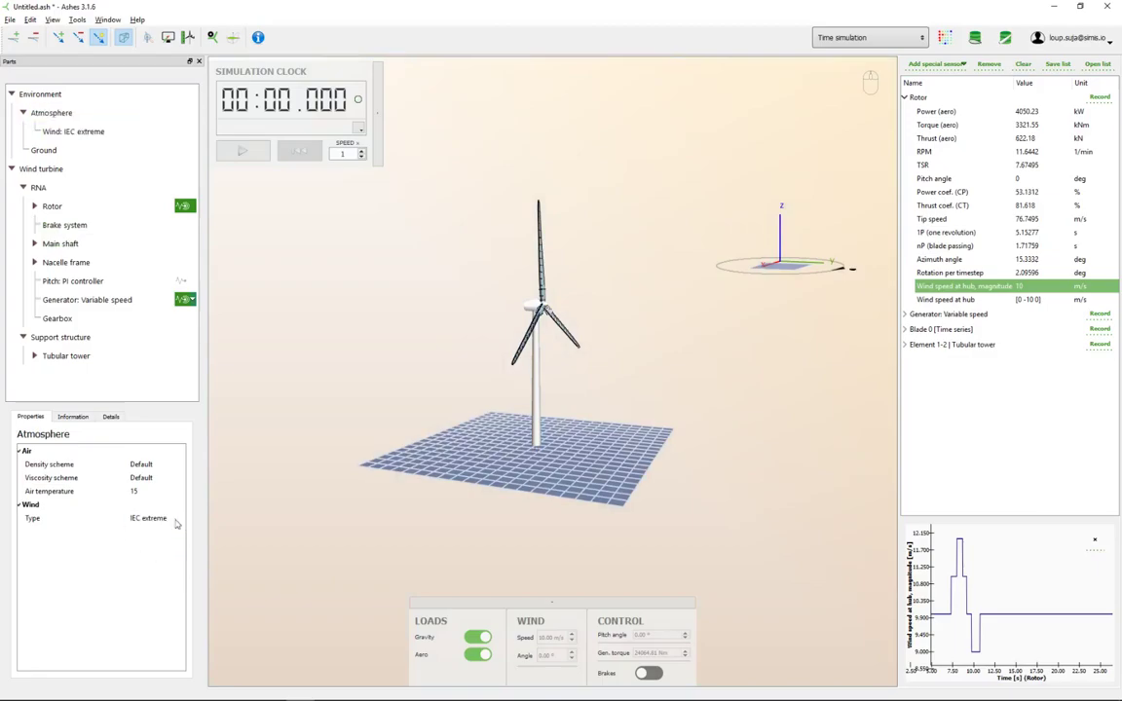
pyautogui.click(72, 132)
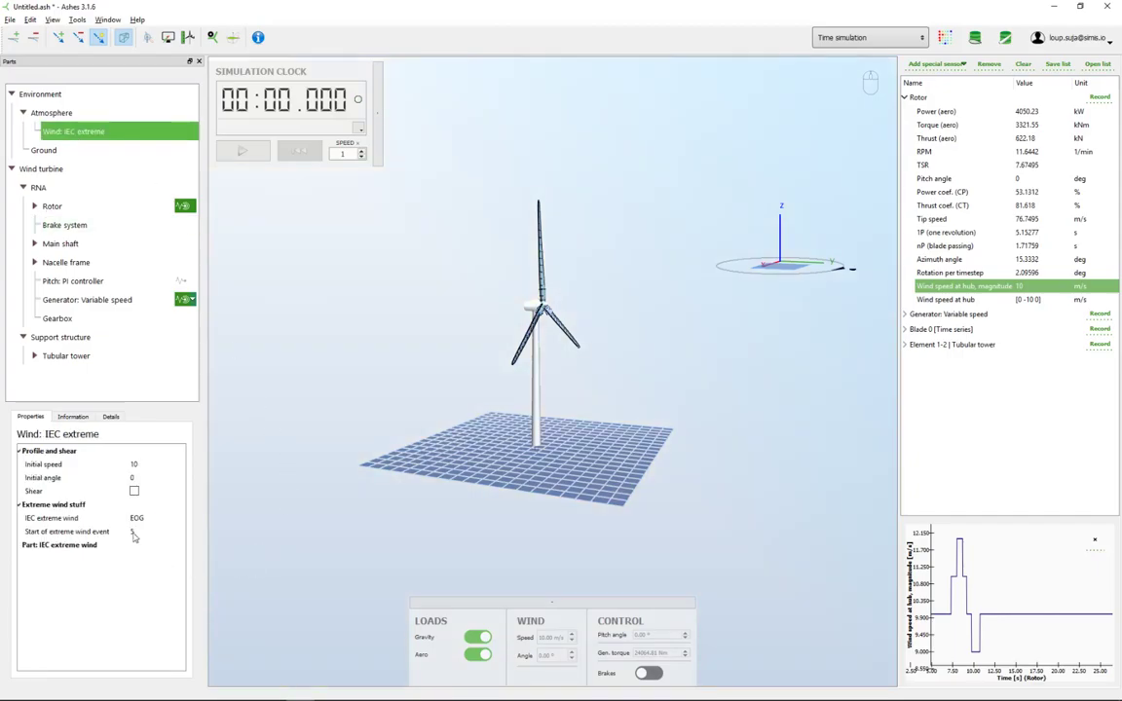
# - Review the available IEC extreme wind events, keeping EOG, and check the start of the extreme wind event
pyautogui.moveTo(144, 523)
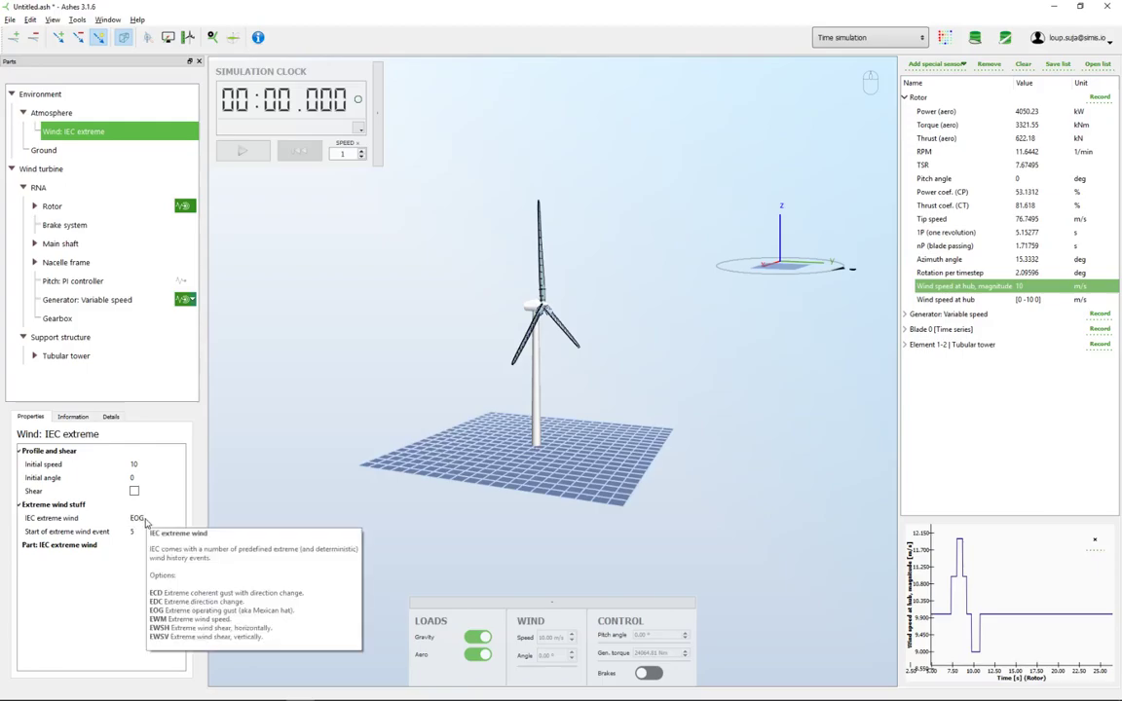
pyautogui.click(144, 519)
pyautogui.click(144, 519)
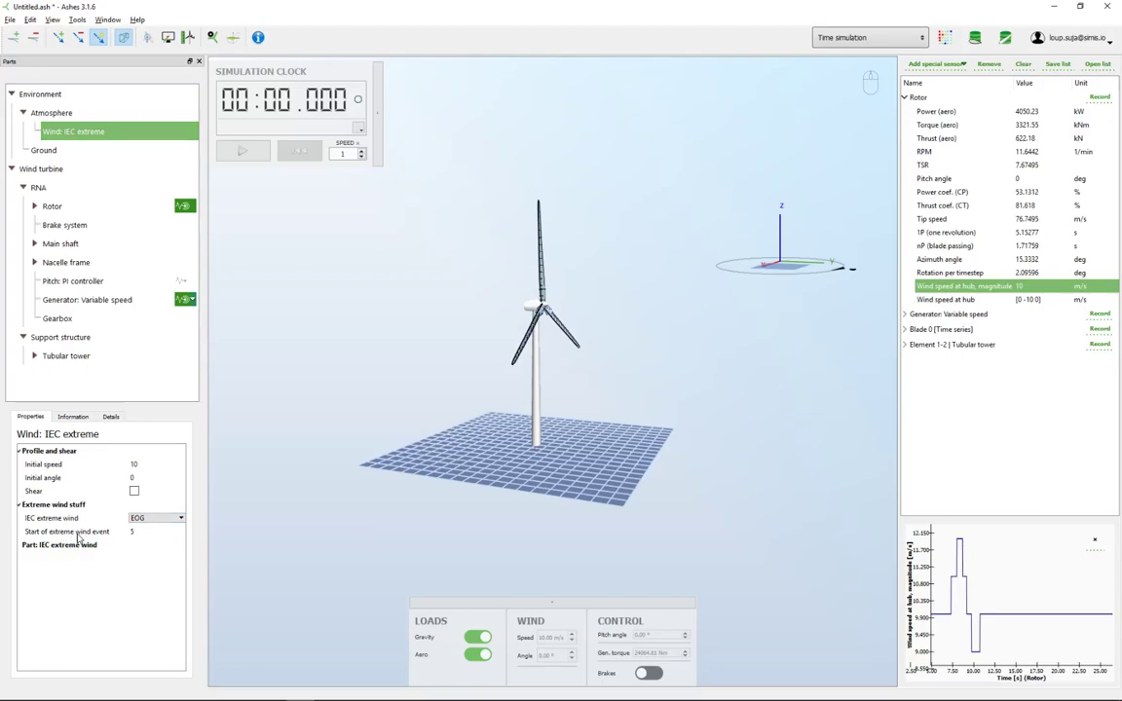
pyautogui.moveTo(126, 538)
pyautogui.moveTo(382, 513); pyautogui.dragTo(558, 506)
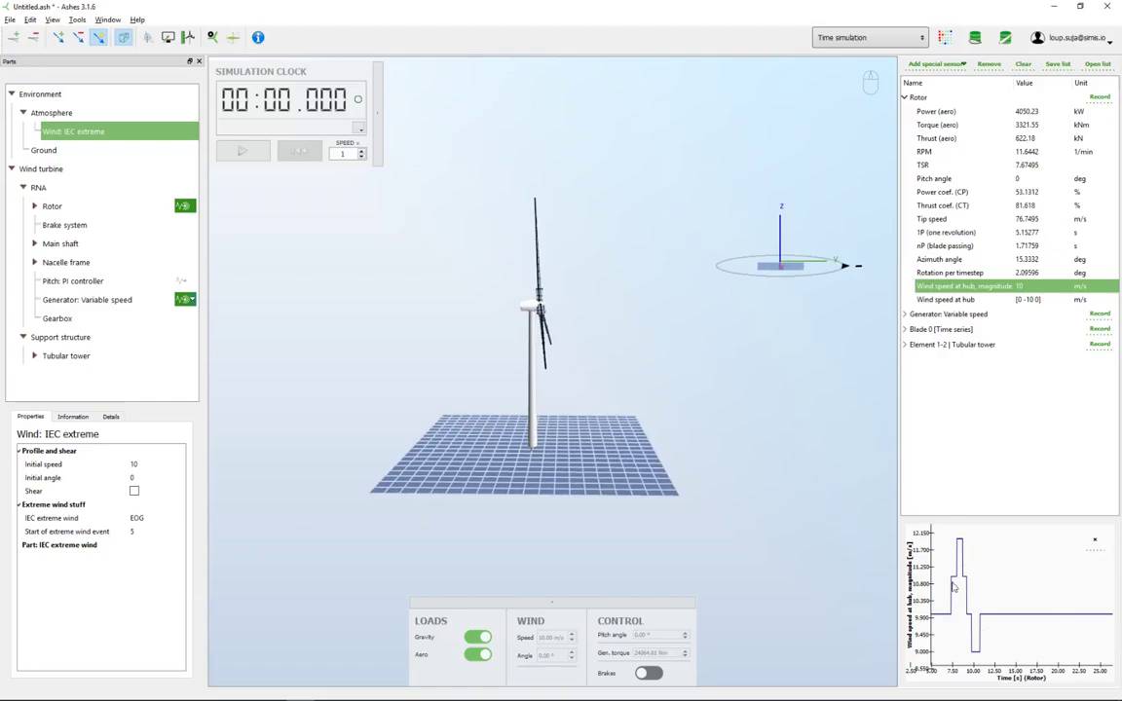
# - Change the Atmosphere's wind type to Sine, review the Wind: Sine part's period and amplitude, and return to the Atmosphere
pyautogui.click(53, 113)
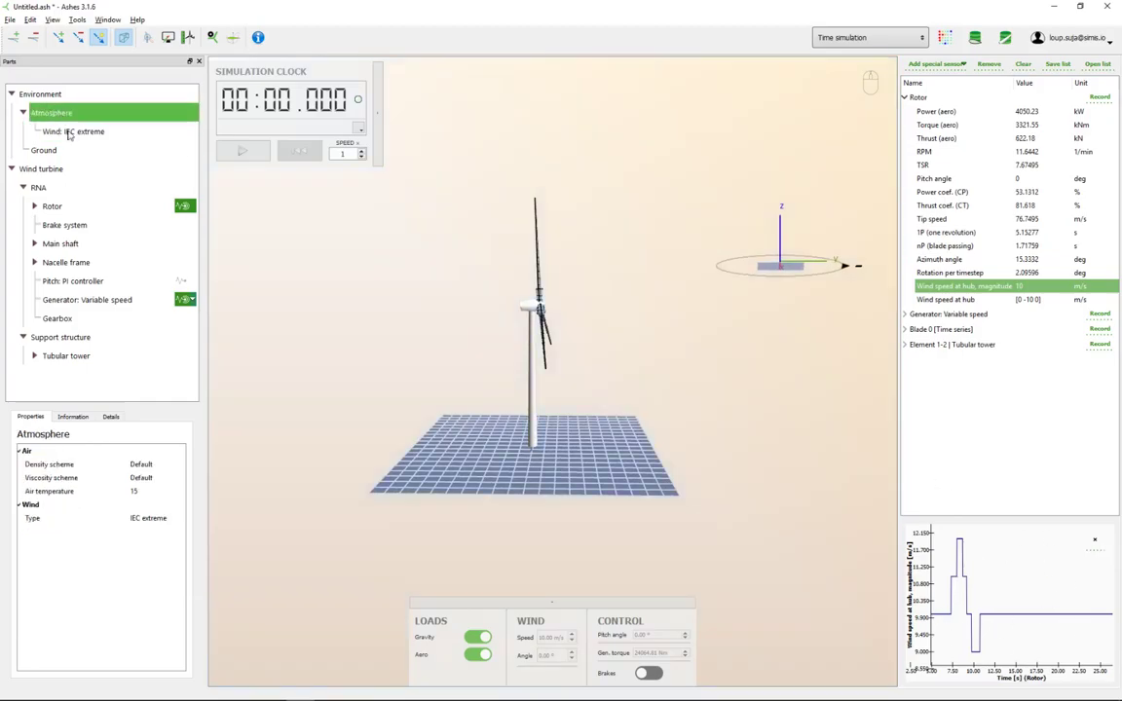
pyautogui.click(153, 519)
pyautogui.click(141, 553)
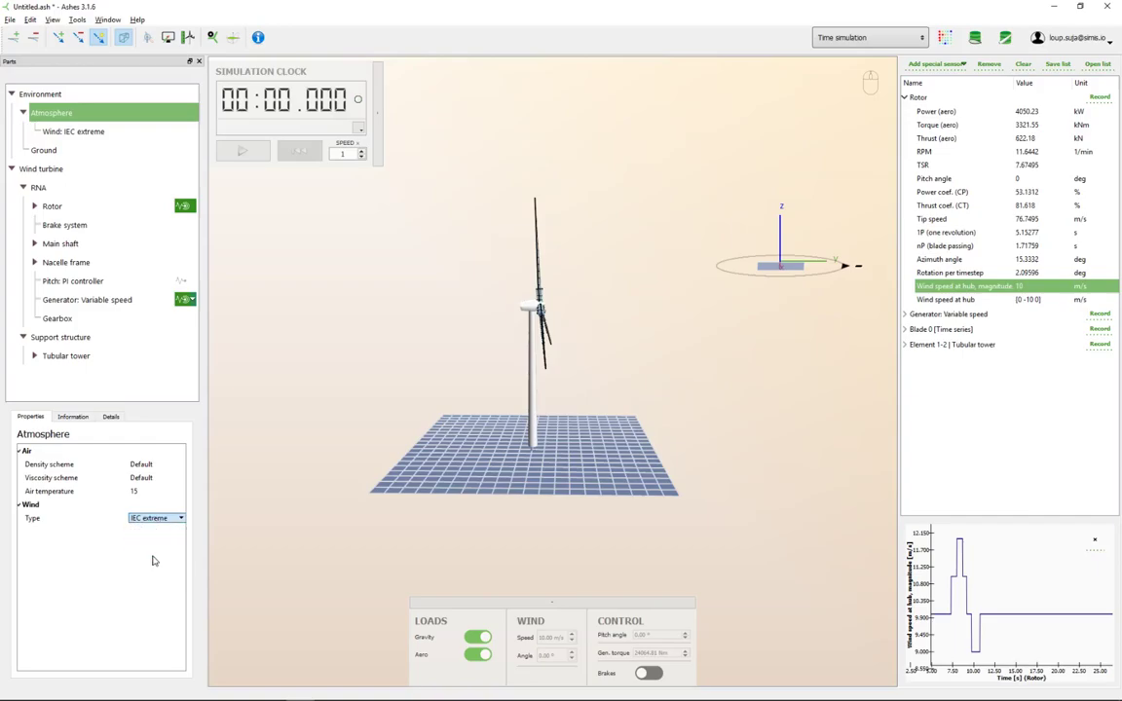
pyautogui.click(66, 133)
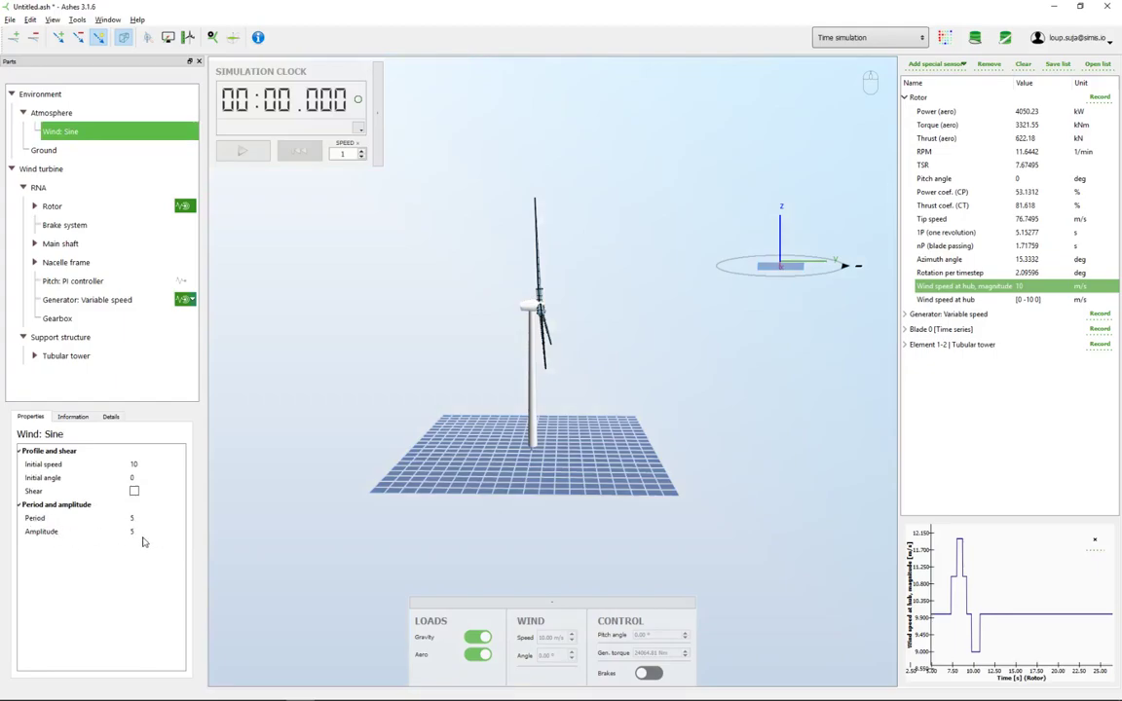
pyautogui.moveTo(143, 542)
pyautogui.moveTo(644, 429); pyautogui.dragTo(572, 416)
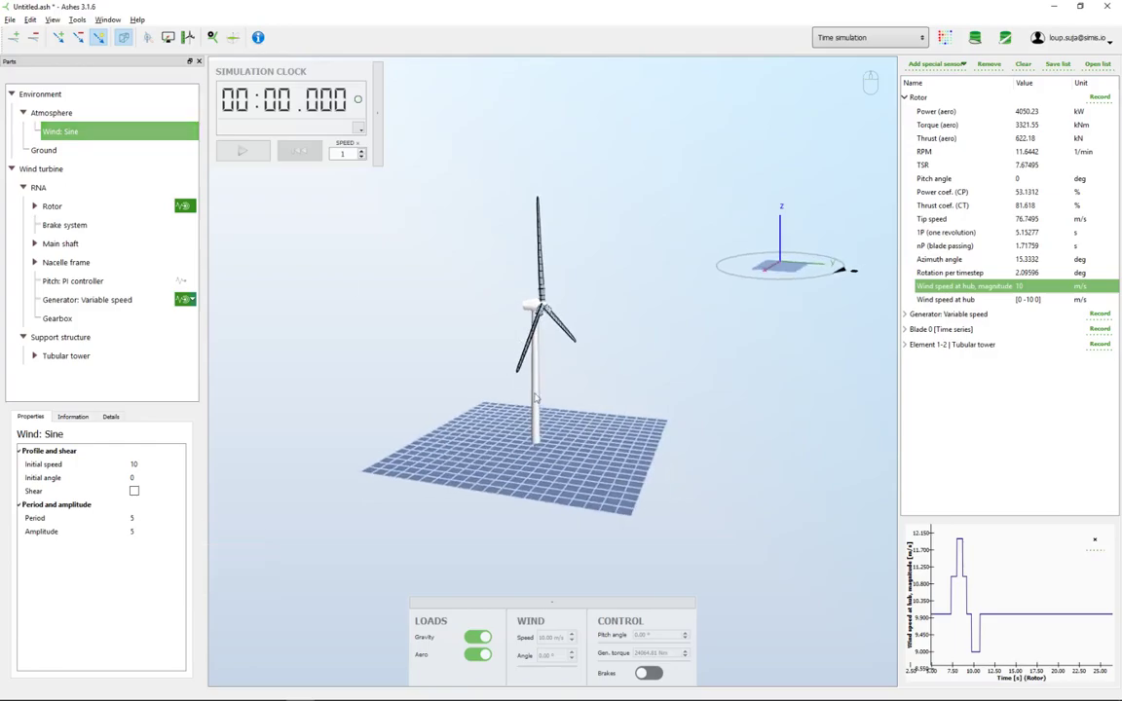
pyautogui.click(57, 114)
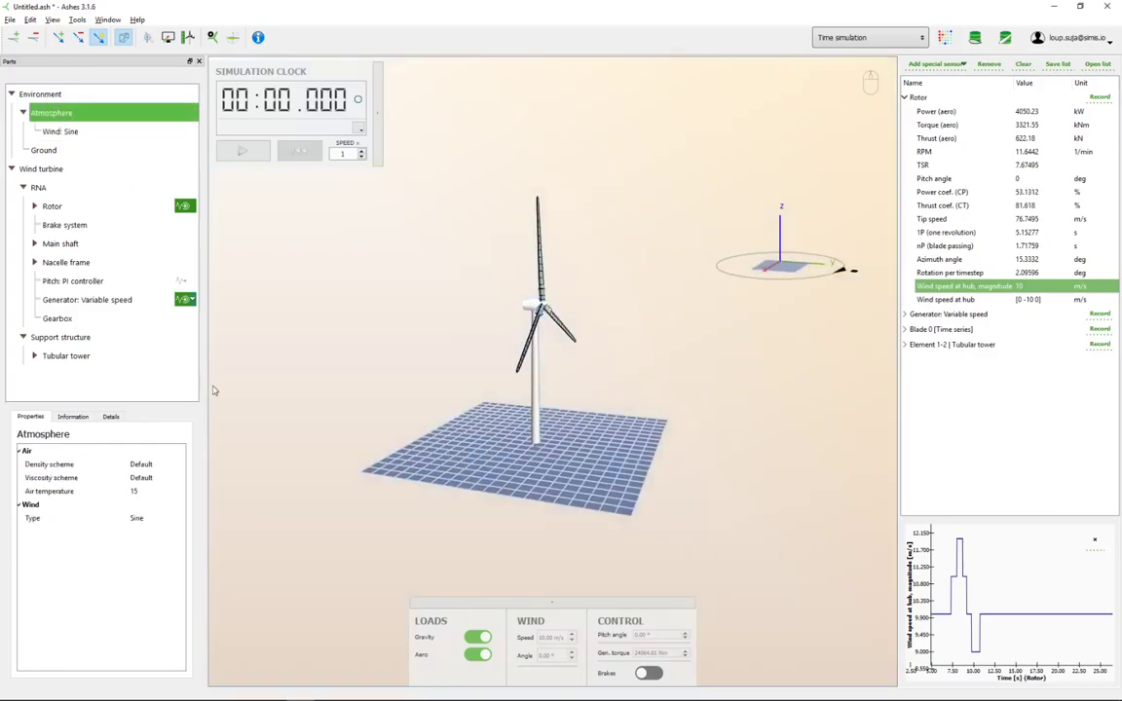
# - Set the Atmosphere's wind type to Stepwise and review the properties of the Wind: Stepwise part
pyautogui.click(139, 518)
pyautogui.click(147, 564)
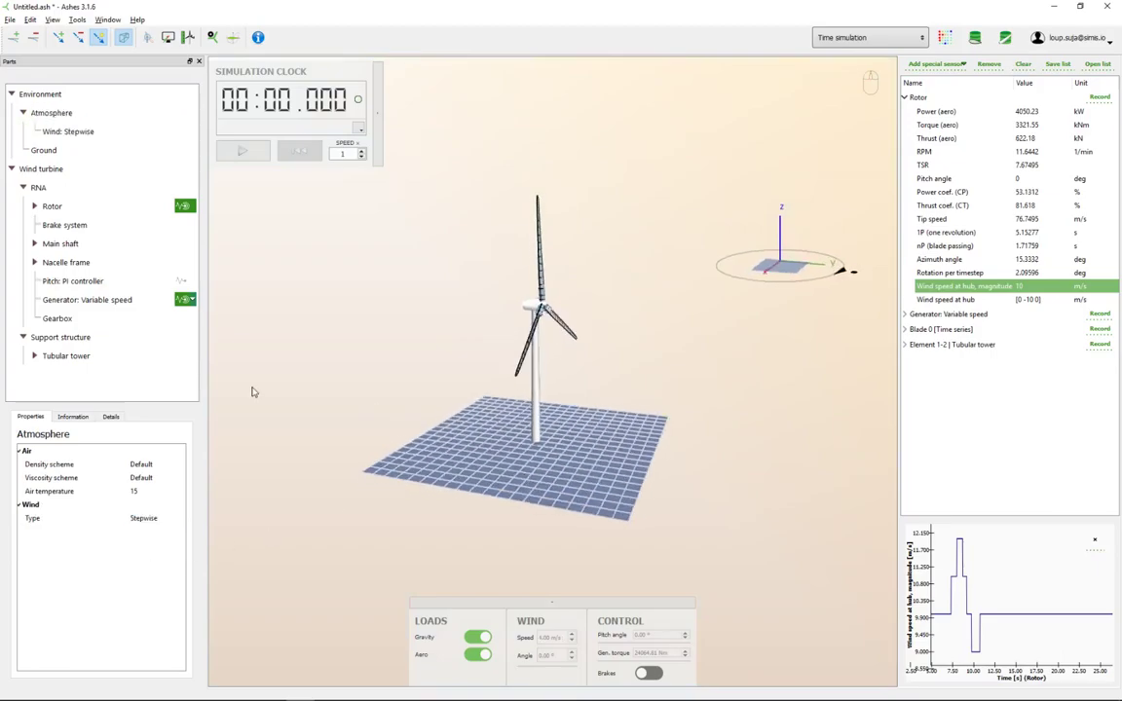
pyautogui.click(59, 132)
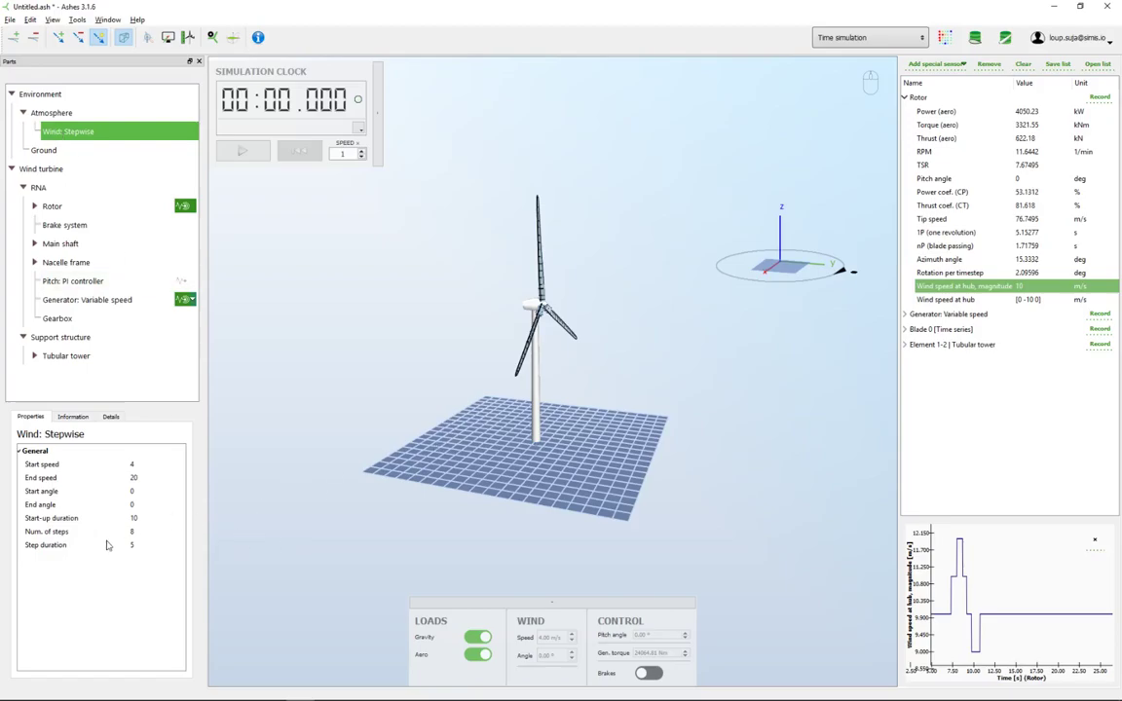
# - Run the time simulation with the stepwise wind, watch the hub wind speed plot and the turbine, and pause the run
pyautogui.click(242, 154)
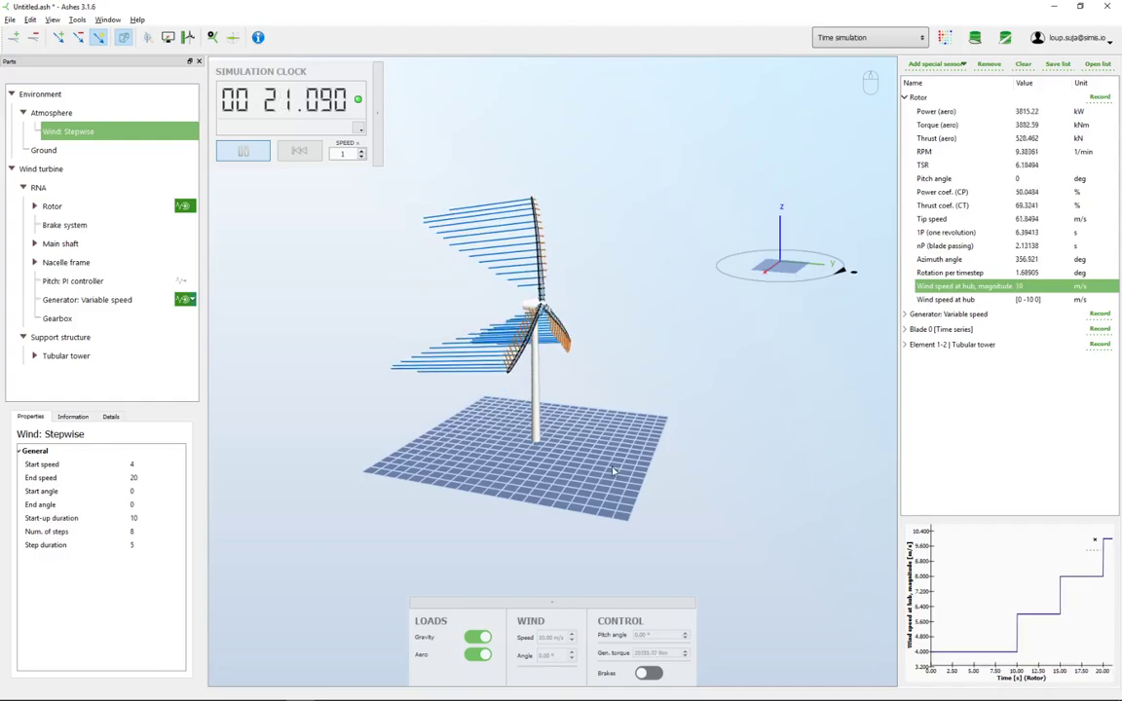
pyautogui.moveTo(735, 550); pyautogui.dragTo(555, 541)
pyautogui.moveTo(376, 411); pyautogui.dragTo(535, 464)
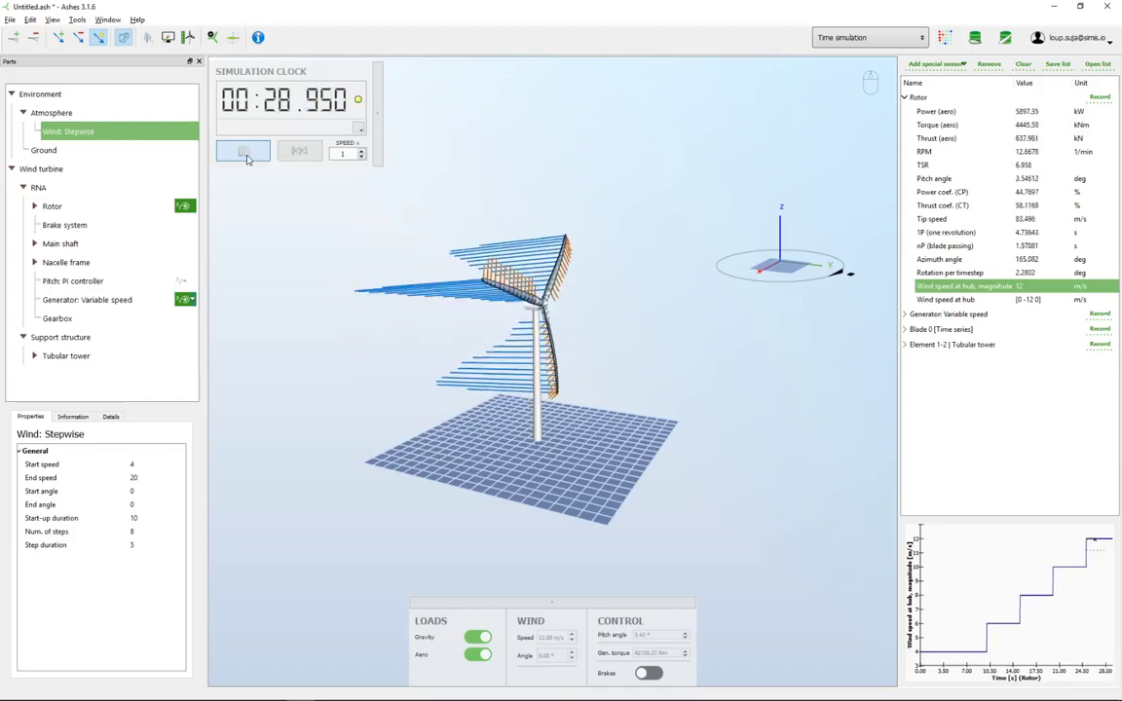
pyautogui.click(245, 151)
pyautogui.moveTo(617, 394); pyautogui.dragTo(582, 399)
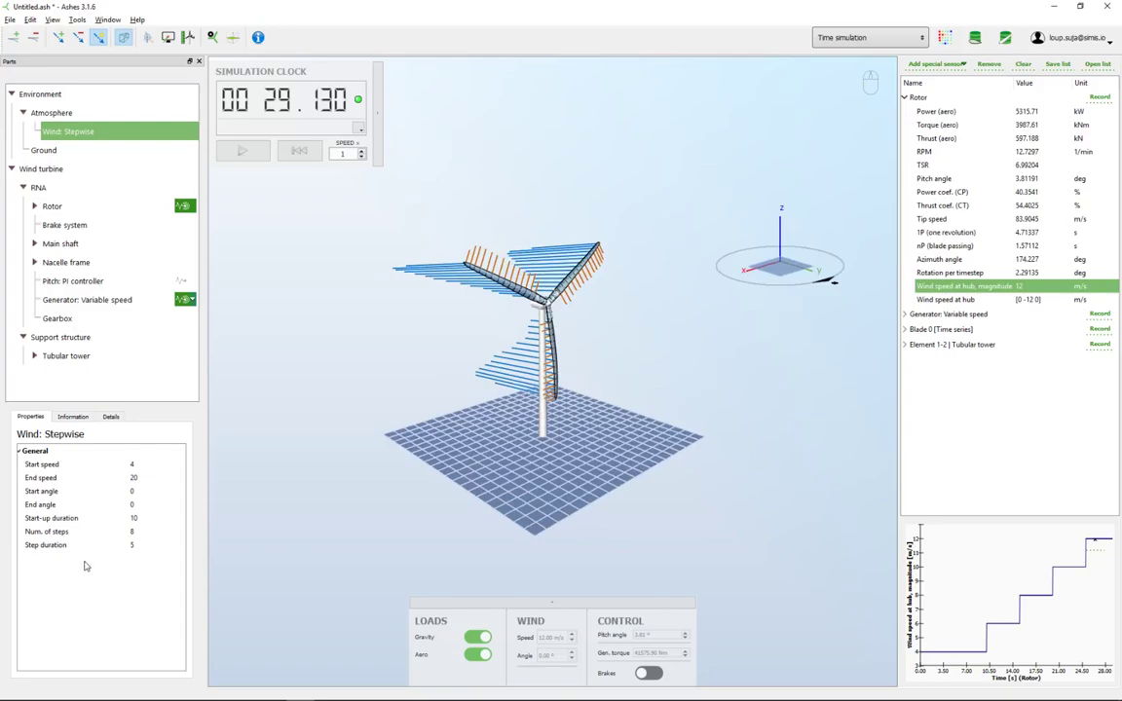
# - Check the file import and export options available for the Wind: Stepwise part
pyautogui.rightClick(74, 137)
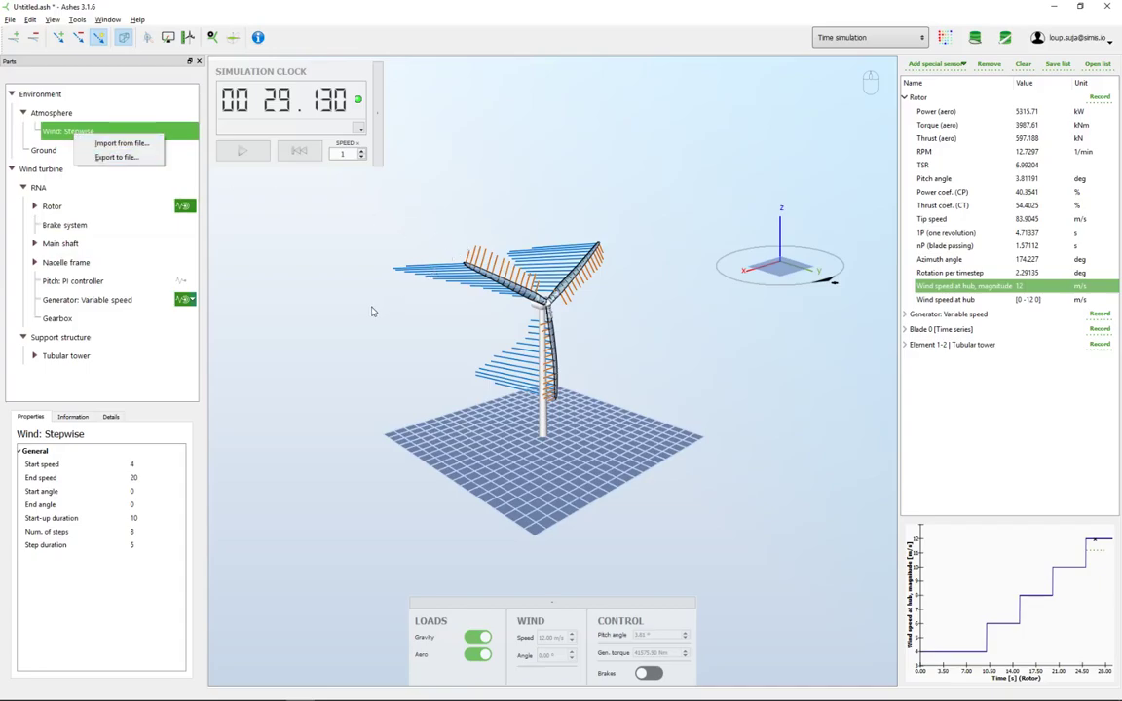
pyautogui.click(346, 261)
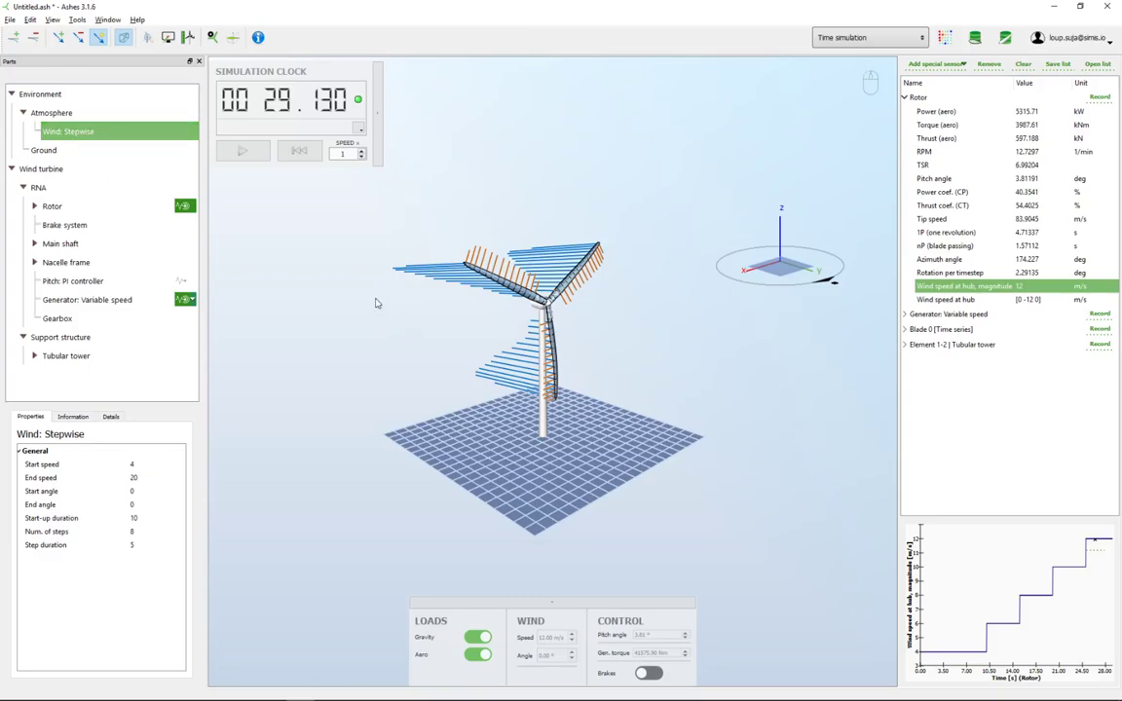
pyautogui.moveTo(368, 301); pyautogui.dragTo(378, 293)
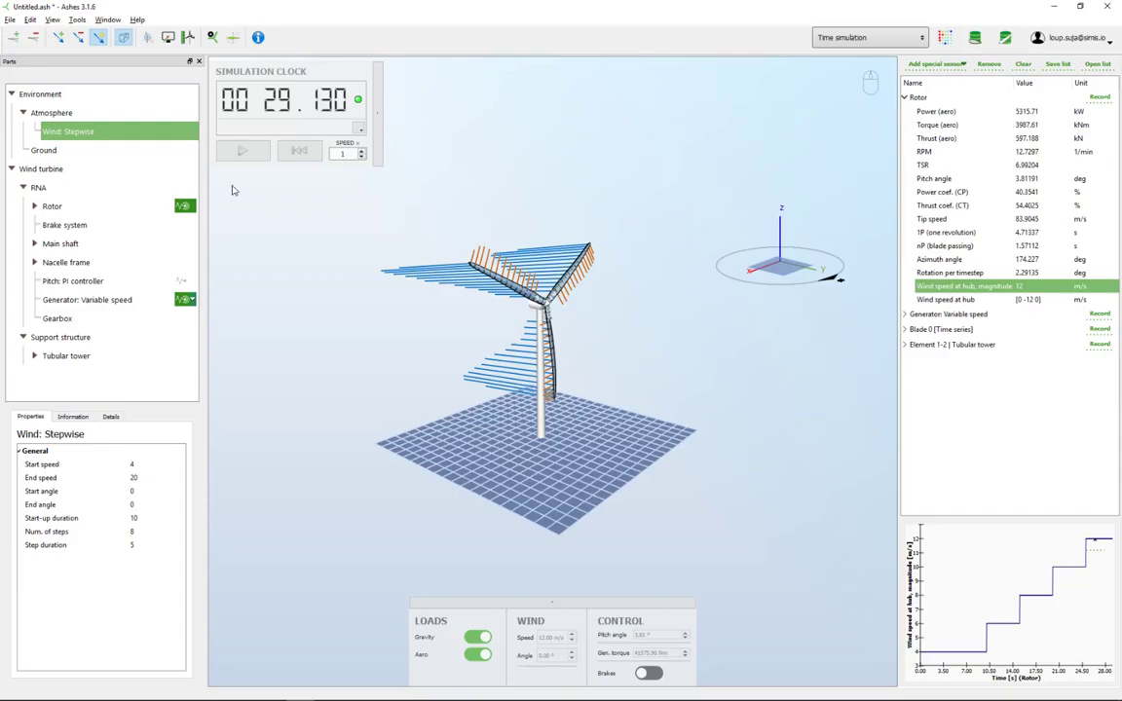
# - Show the Ground part's properties, open its level for editing without changing it, and inspect the ground in the model
pyautogui.click(49, 113)
pyautogui.click(47, 153)
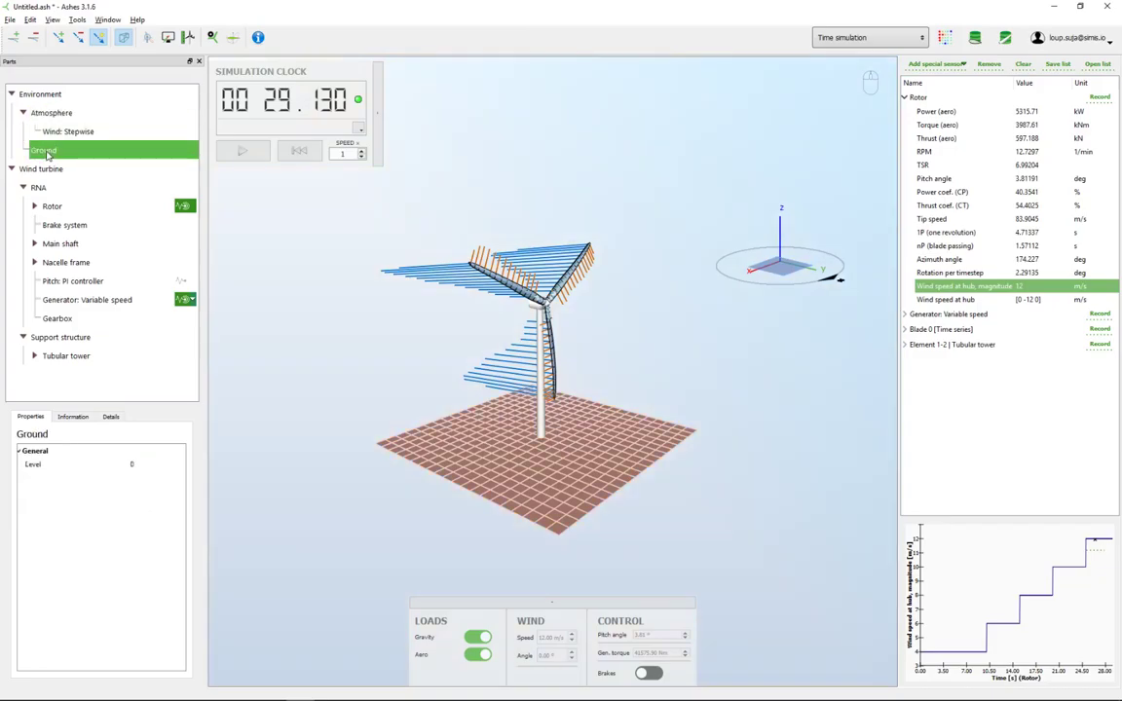
pyautogui.moveTo(579, 461); pyautogui.dragTo(547, 449)
pyautogui.moveTo(499, 492); pyautogui.dragTo(323, 435)
pyautogui.click(147, 467)
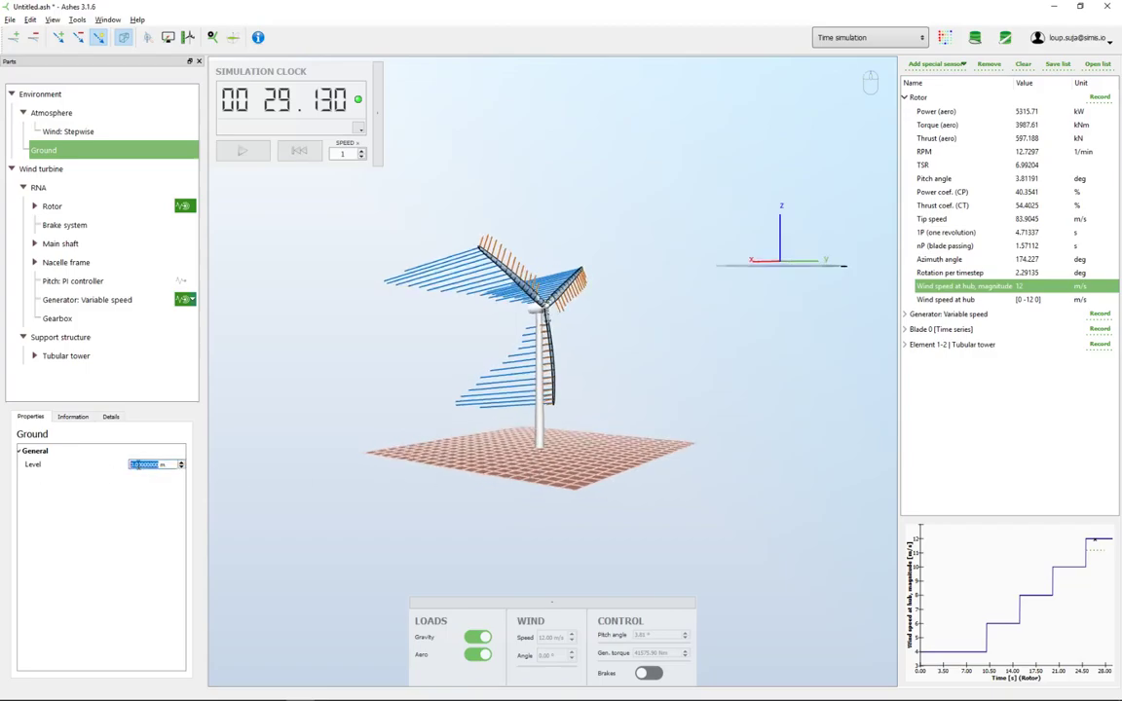
pyautogui.moveTo(648, 518); pyautogui.dragTo(386, 502)
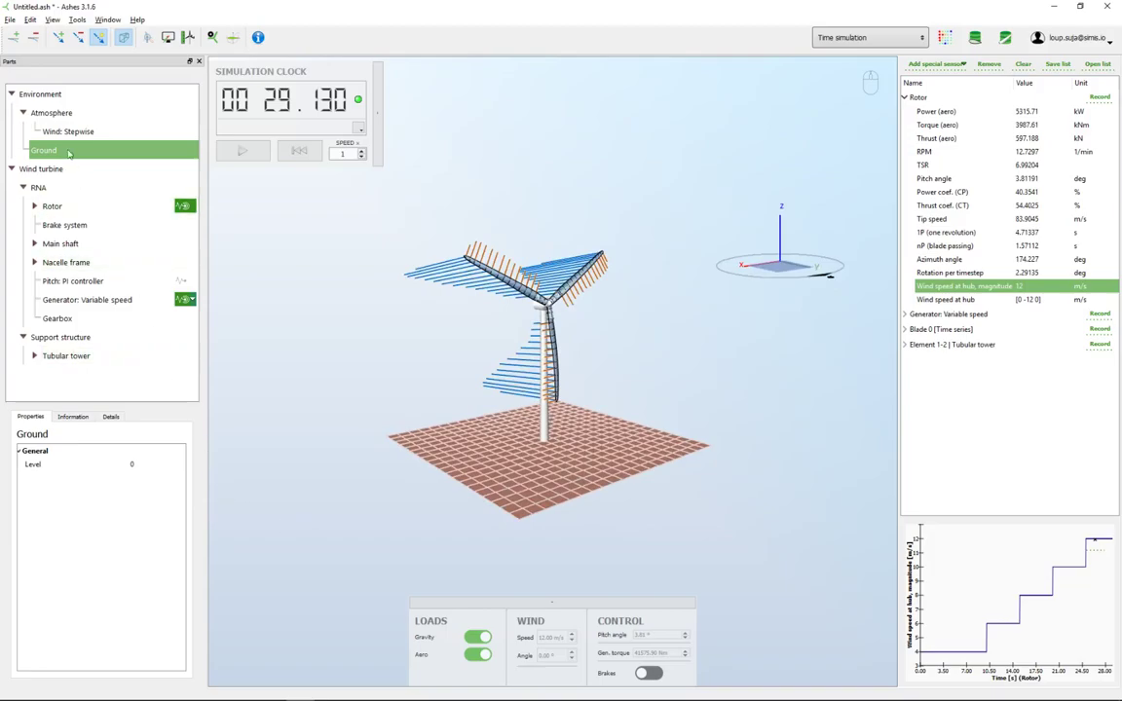
# - Review the Atmosphere's available air density schemes, keeping Default
pyautogui.click(70, 115)
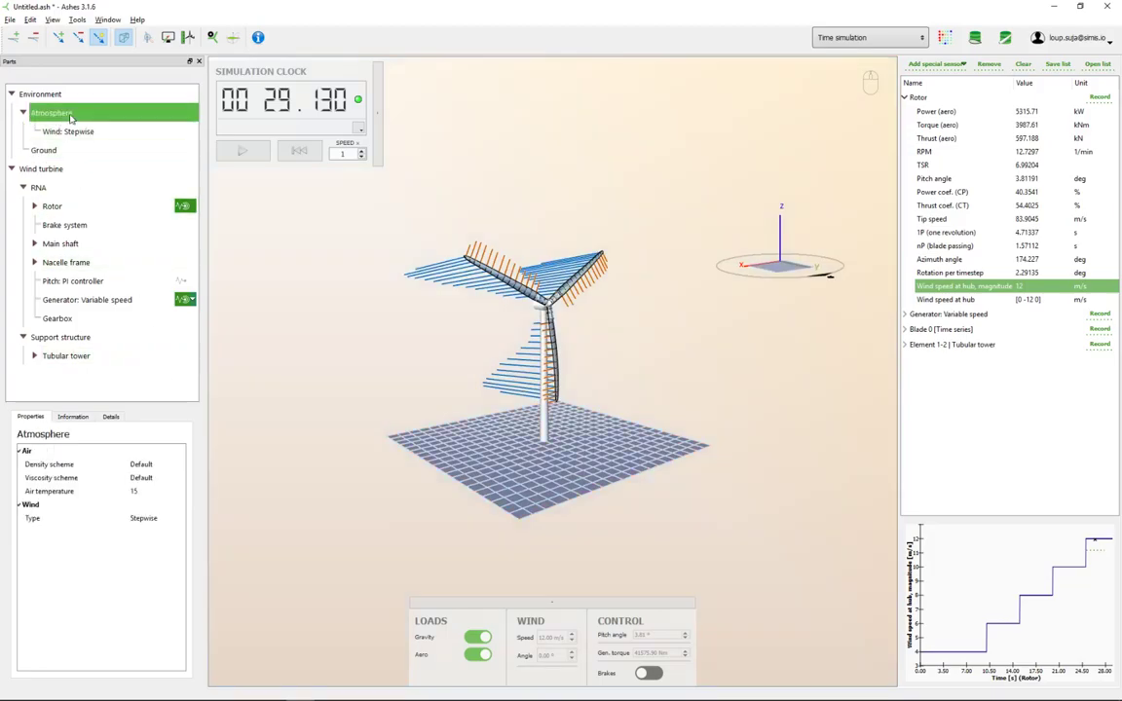
pyautogui.click(142, 467)
pyautogui.click(149, 465)
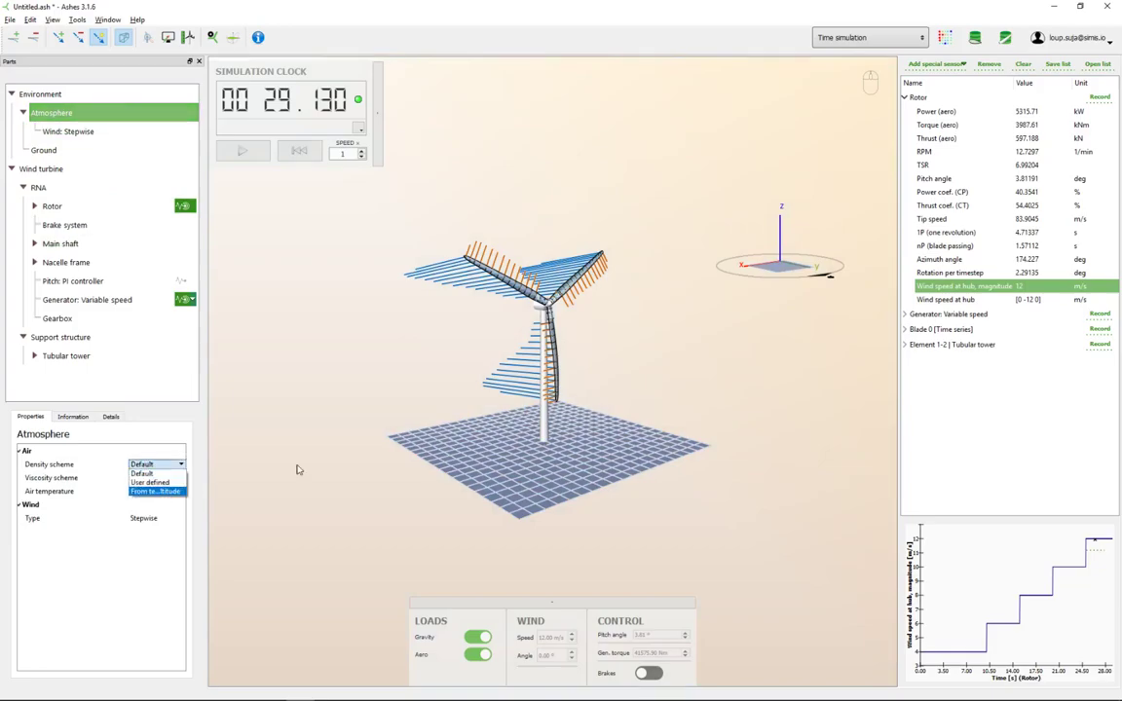
pyautogui.click(514, 381)
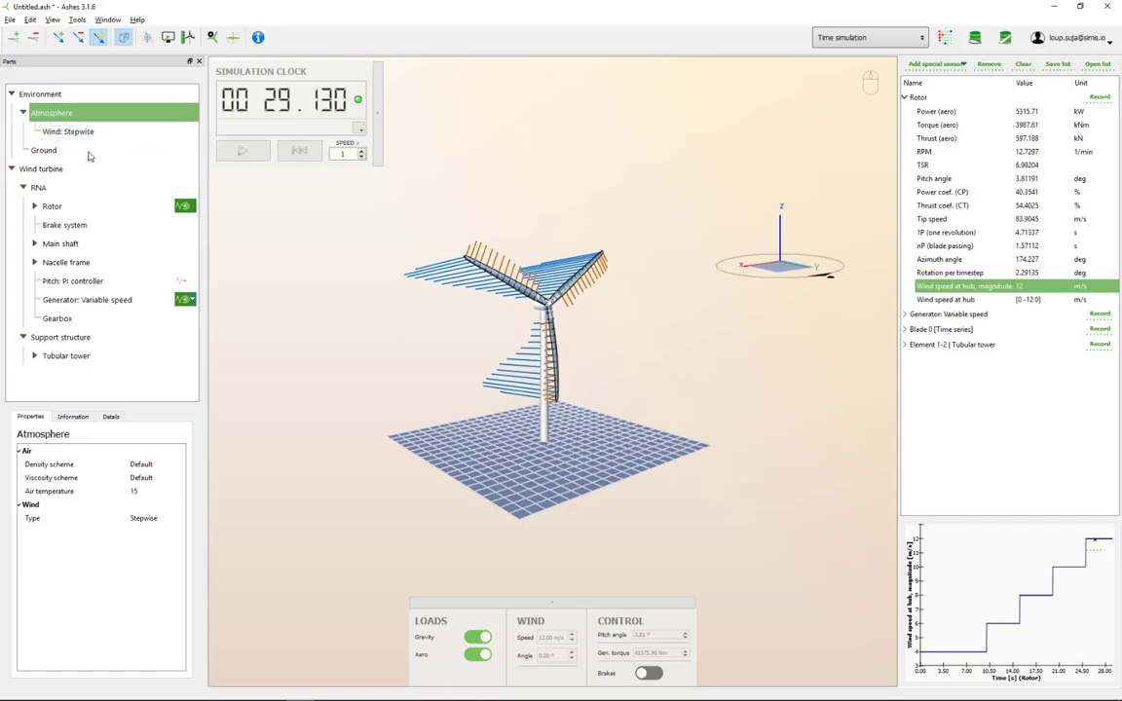
# - Set the Atmosphere's wind type to Live and apply the change with a simulation reset
pyautogui.click(145, 518)
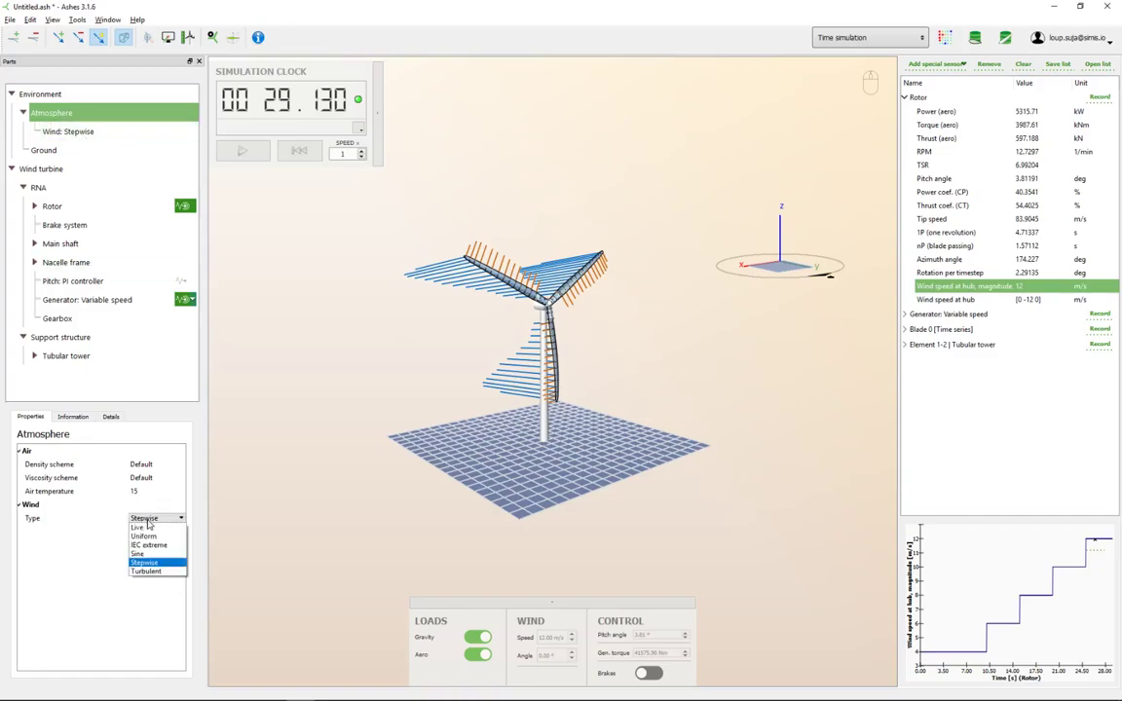
pyautogui.click(137, 528)
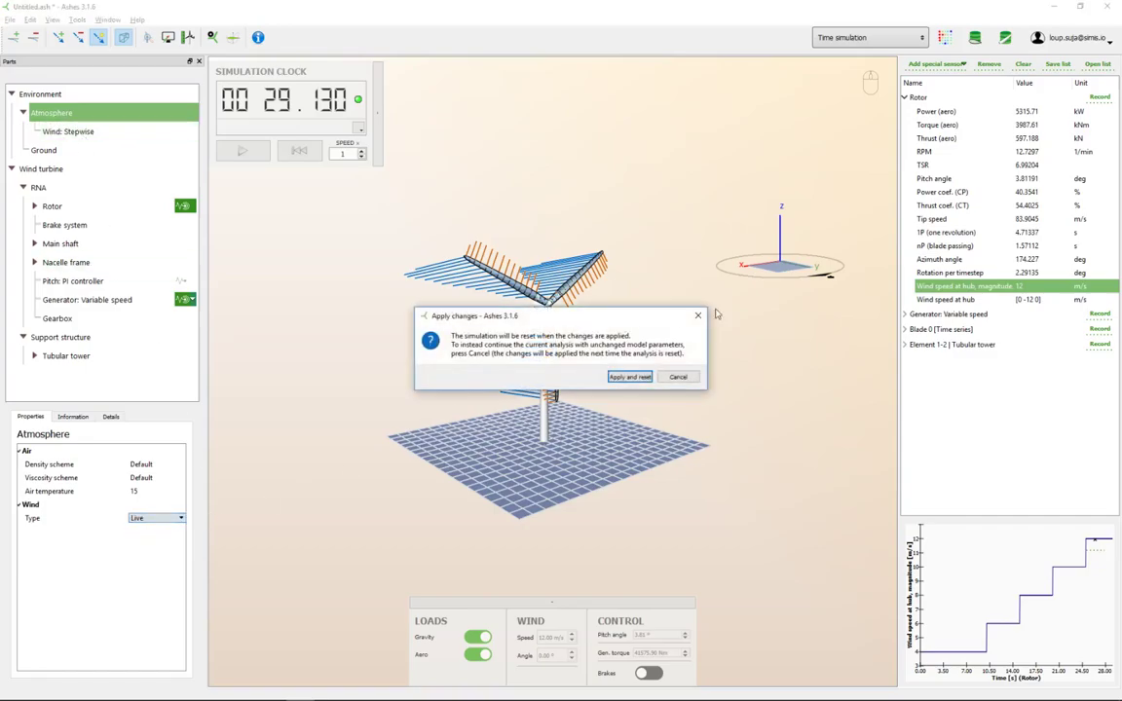
pyautogui.click(640, 377)
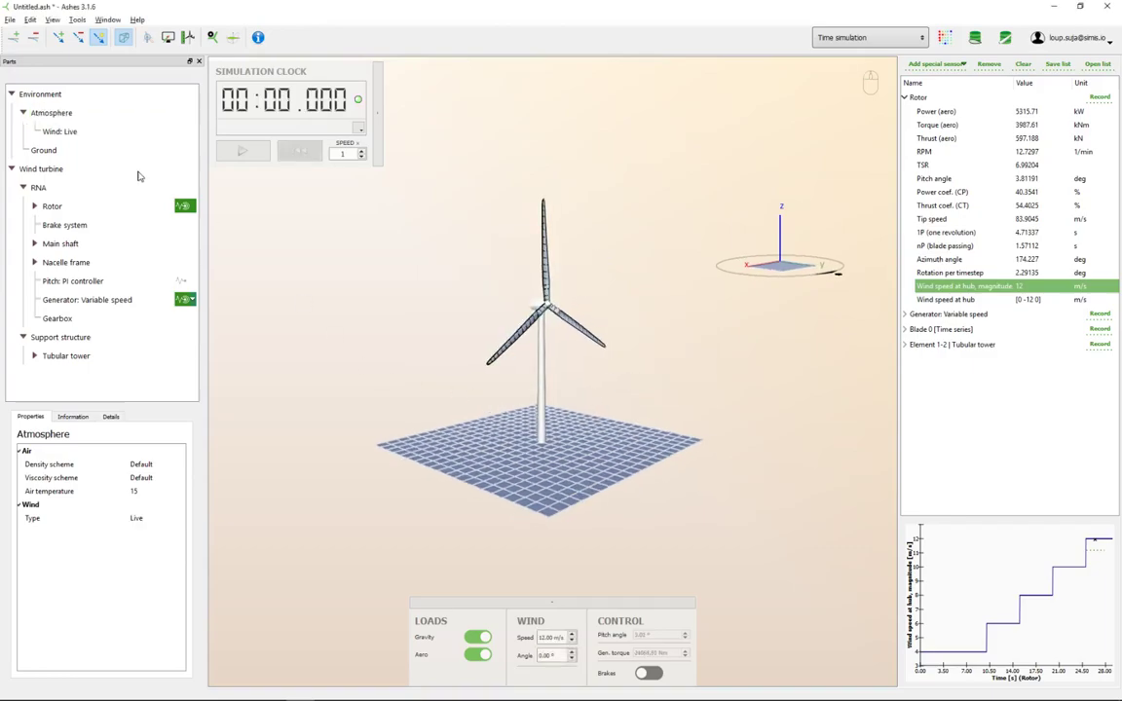
# - Collapse the Environment branch, show the Wind turbine part's properties, and inspect the whole turbine in the model
pyautogui.click(12, 95)
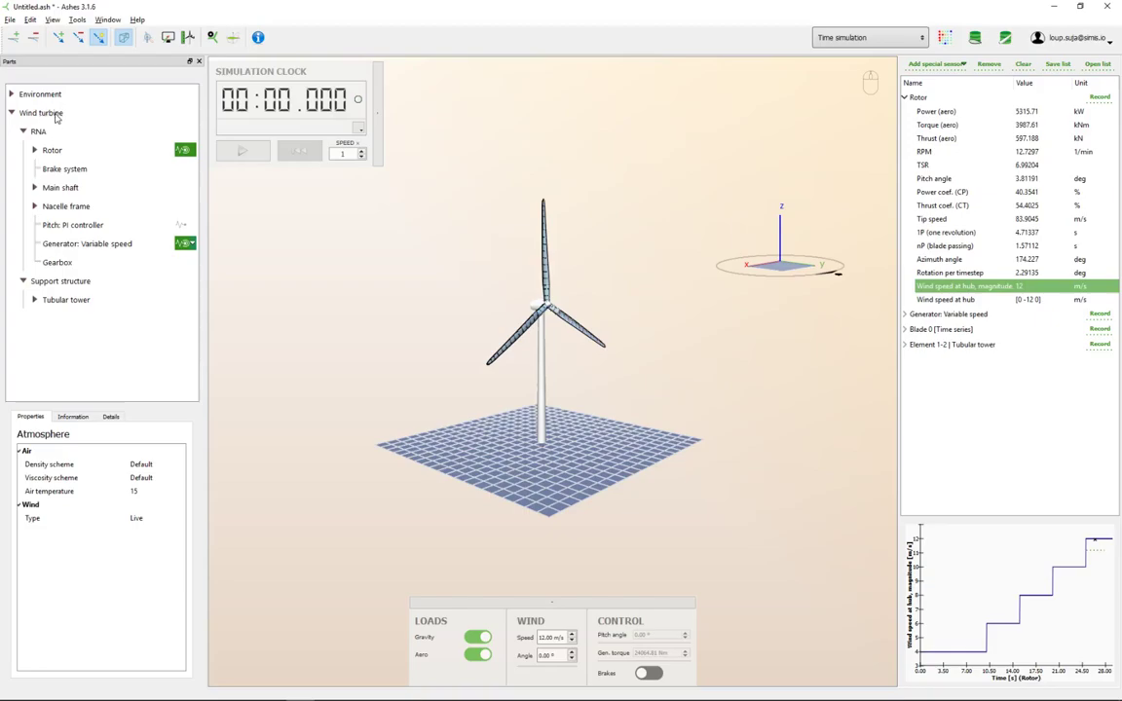
pyautogui.click(55, 115)
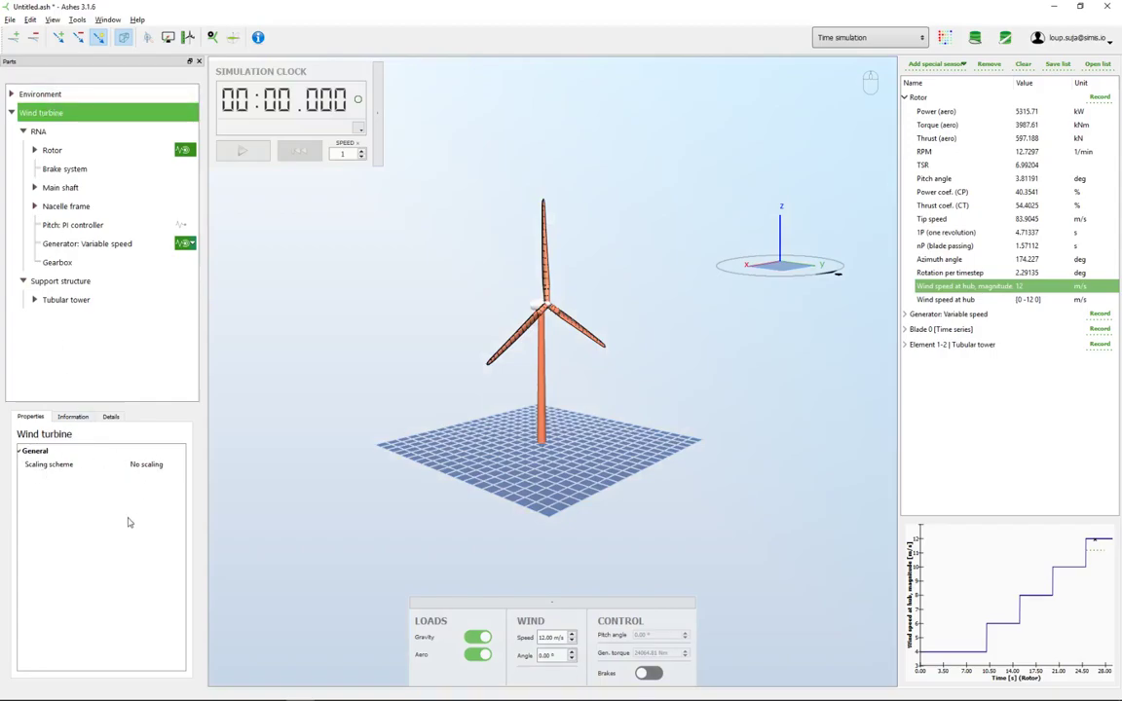
pyautogui.moveTo(572, 383); pyautogui.dragTo(494, 376)
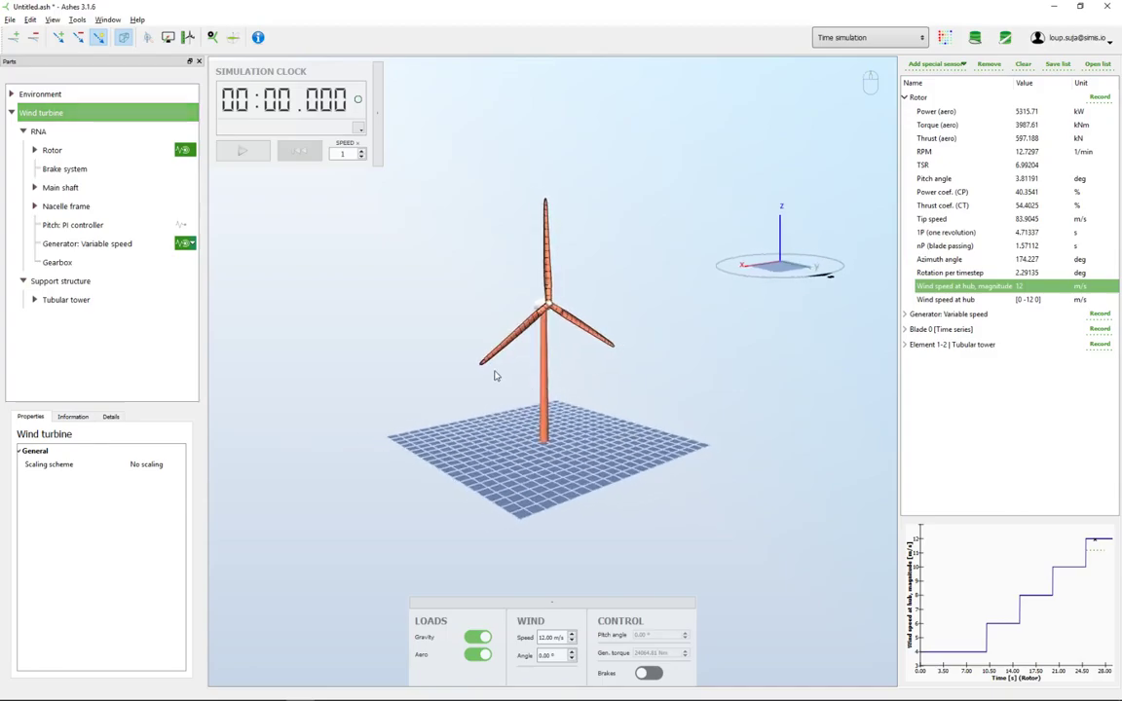
pyautogui.moveTo(355, 377); pyautogui.dragTo(508, 250)
pyautogui.moveTo(549, 479); pyautogui.dragTo(567, 455)
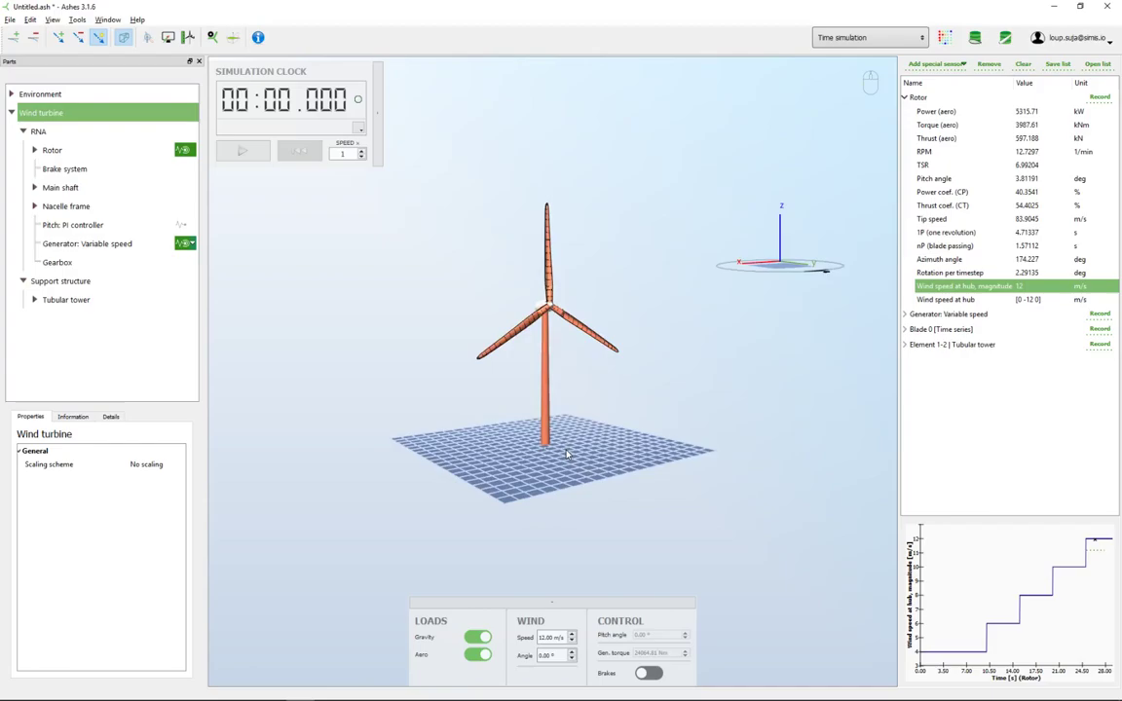
# - Set the Wind turbine's scaling scheme to Global scaling with a global scale factor of 0.5
pyautogui.click(151, 466)
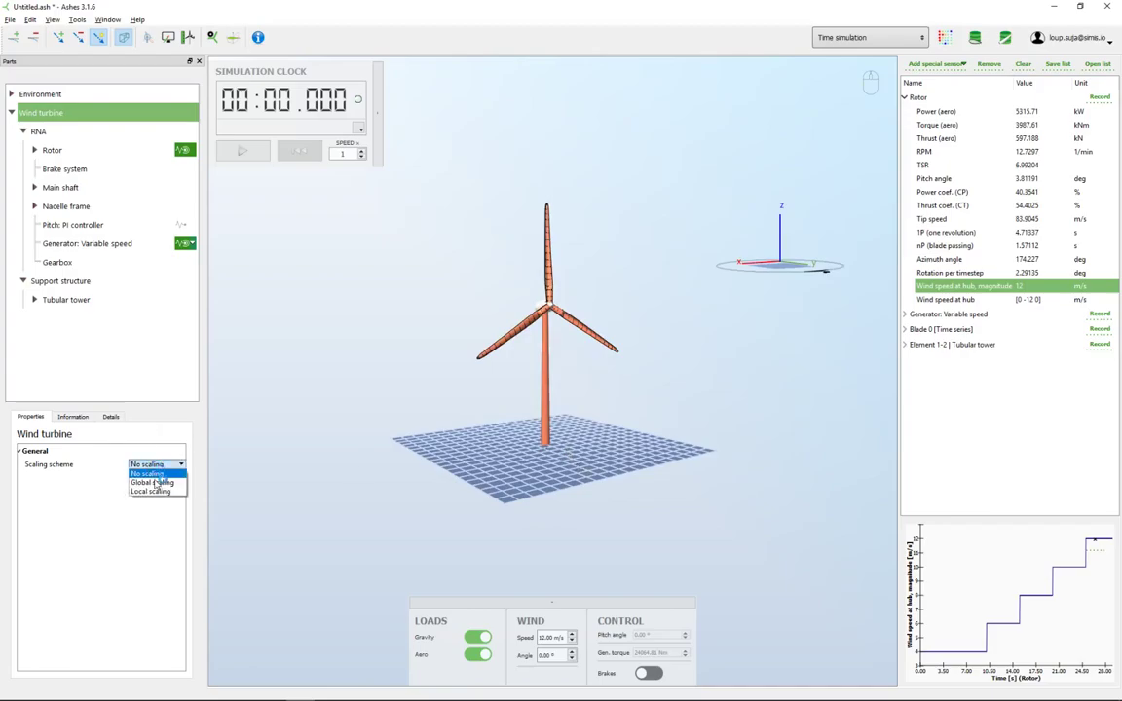
pyautogui.click(147, 483)
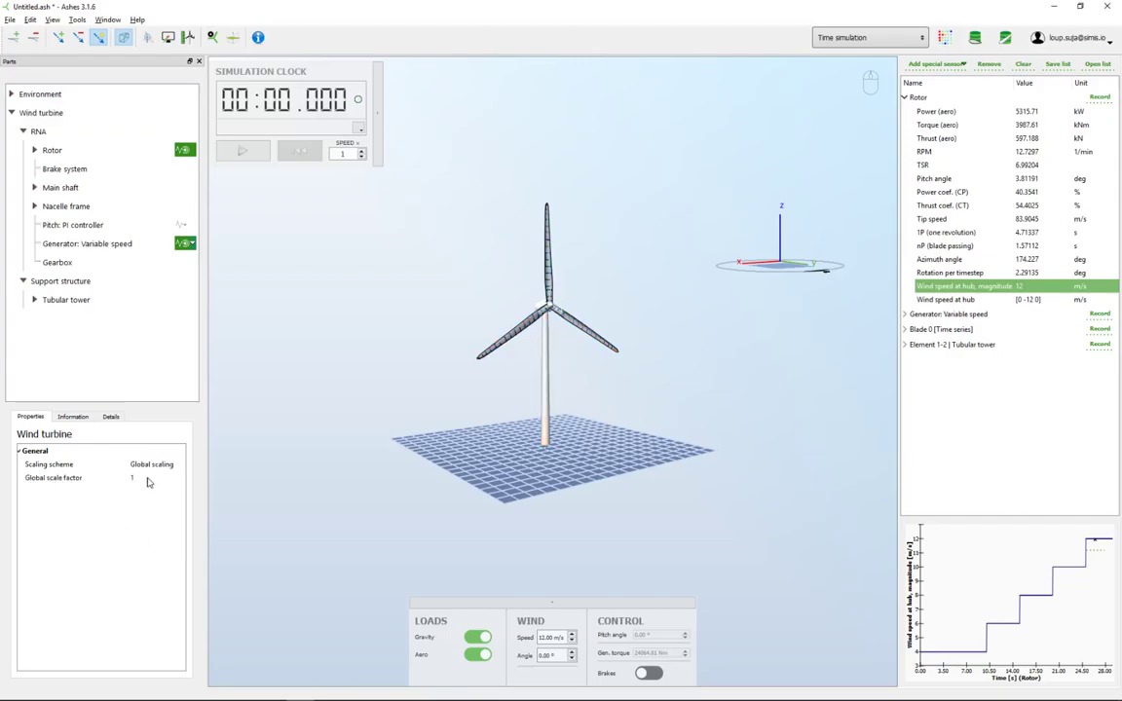
pyautogui.click(139, 481)
pyautogui.write('1')
pyautogui.press('Return')
# - Examine the scaled turbine's size and proportions from several angles and distances
pyautogui.moveTo(608, 354); pyautogui.dragTo(618, 365)
pyautogui.moveTo(619, 316); pyautogui.dragTo(609, 250)
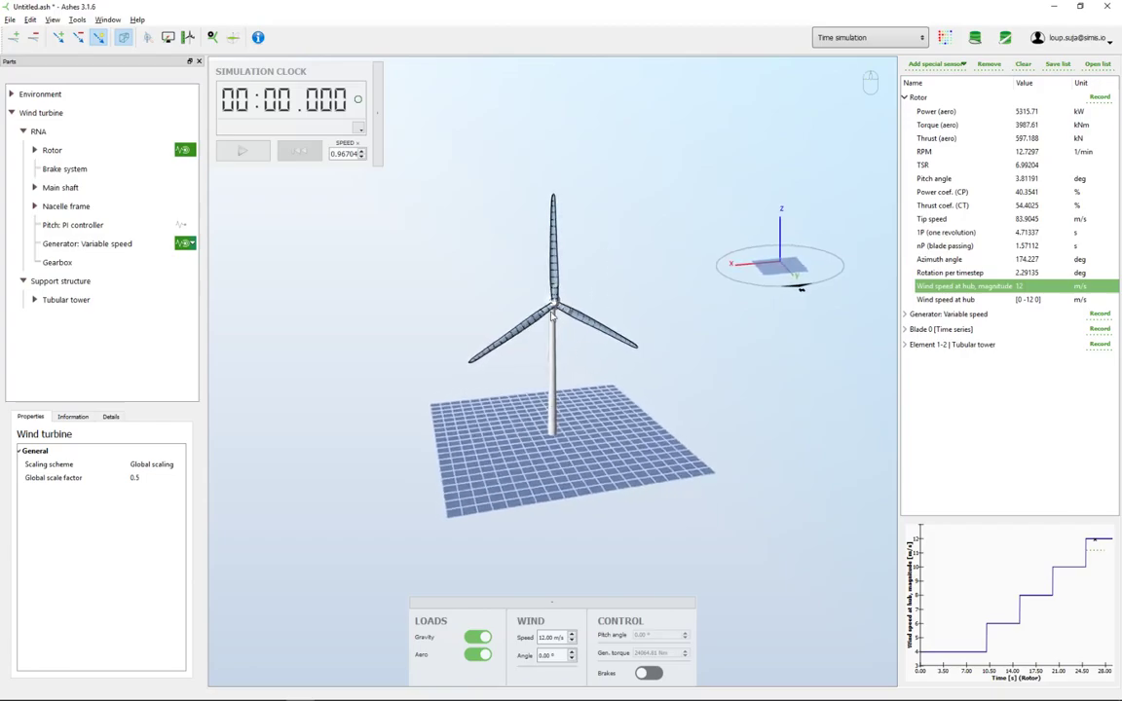
pyautogui.moveTo(593, 295); pyautogui.dragTo(606, 283)
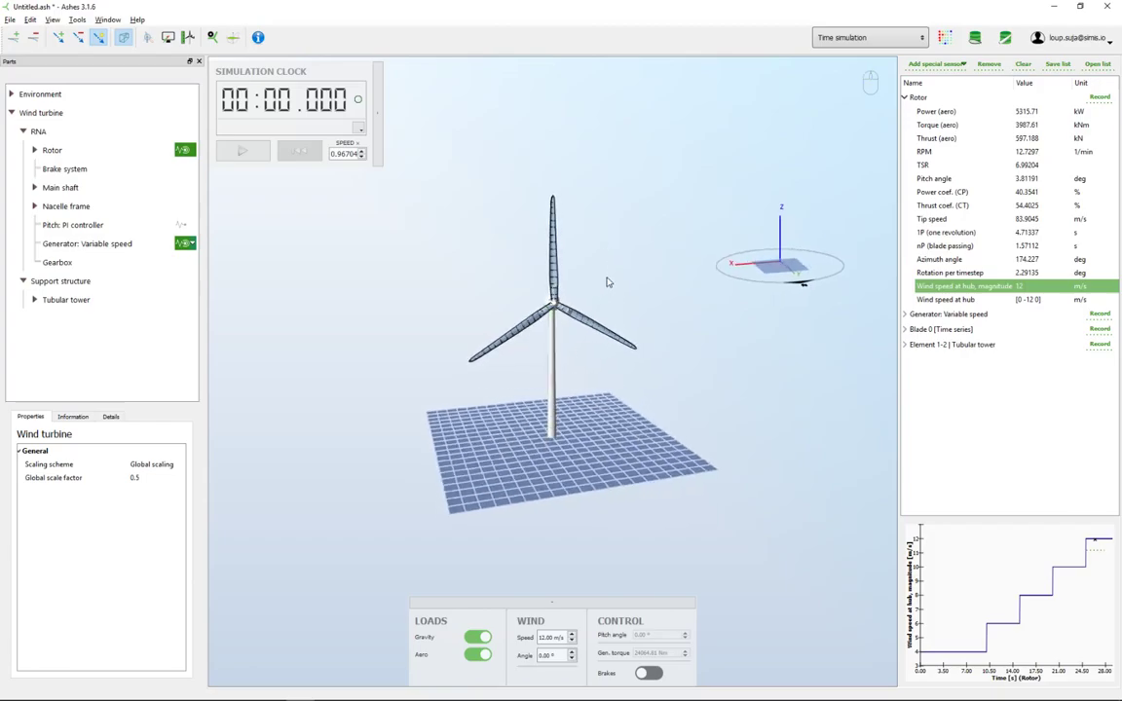
pyautogui.scroll(2, 606, 281)
pyautogui.scroll(-5, 609, 277)
pyautogui.scroll(4, 589, 238)
pyautogui.moveTo(512, 421)
pyautogui.mouseDown()
pyautogui.moveTo(578, 315)
pyautogui.moveTo(592, 353)
pyautogui.moveTo(588, 422)
pyautogui.moveTo(525, 440)
pyautogui.mouseUp()
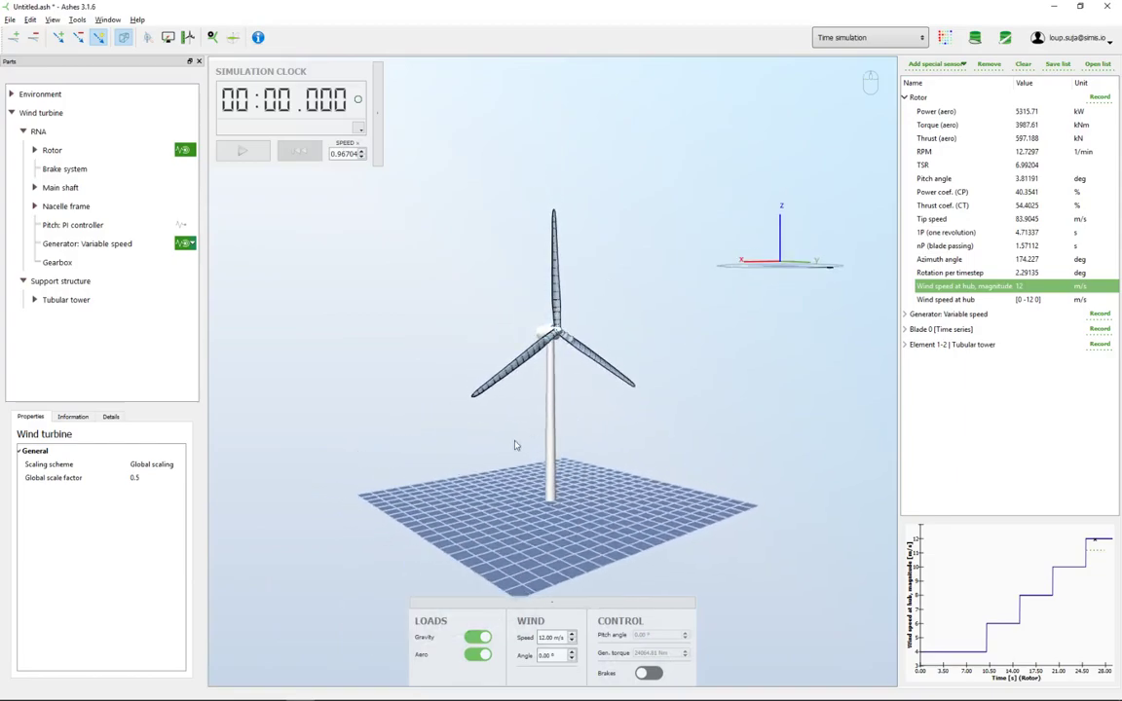
pyautogui.moveTo(485, 419); pyautogui.dragTo(484, 388, button='right')
pyautogui.moveTo(503, 375); pyautogui.dragTo(469, 382)
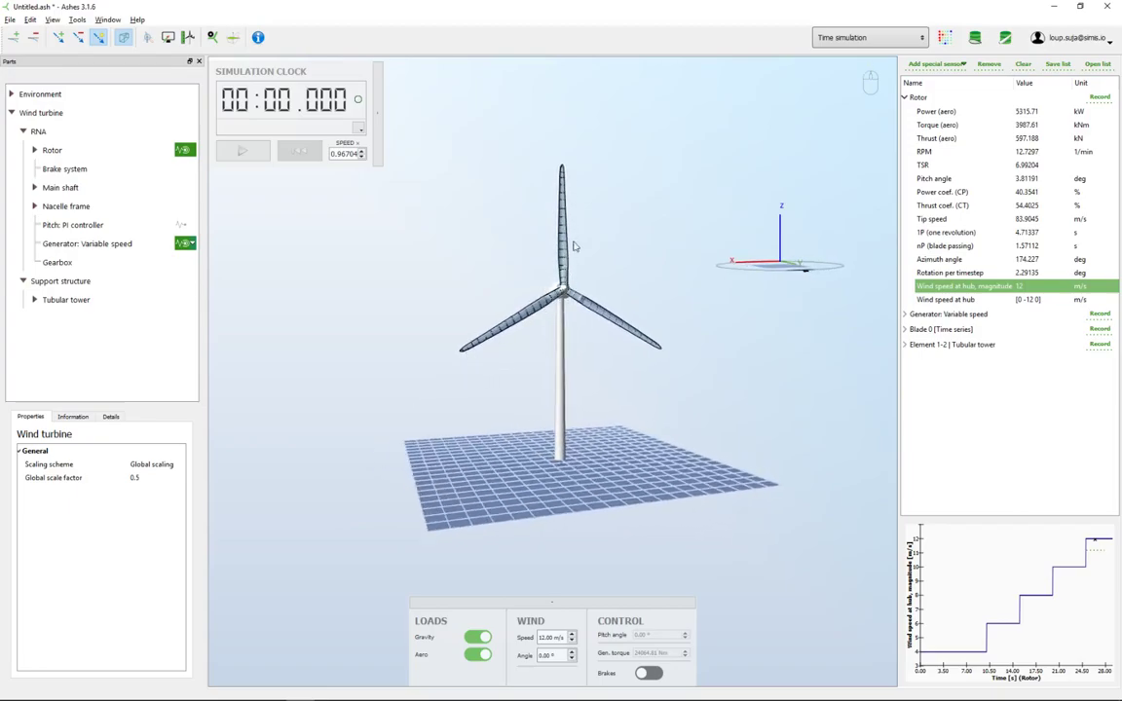
pyautogui.moveTo(542, 404); pyautogui.dragTo(330, 320)
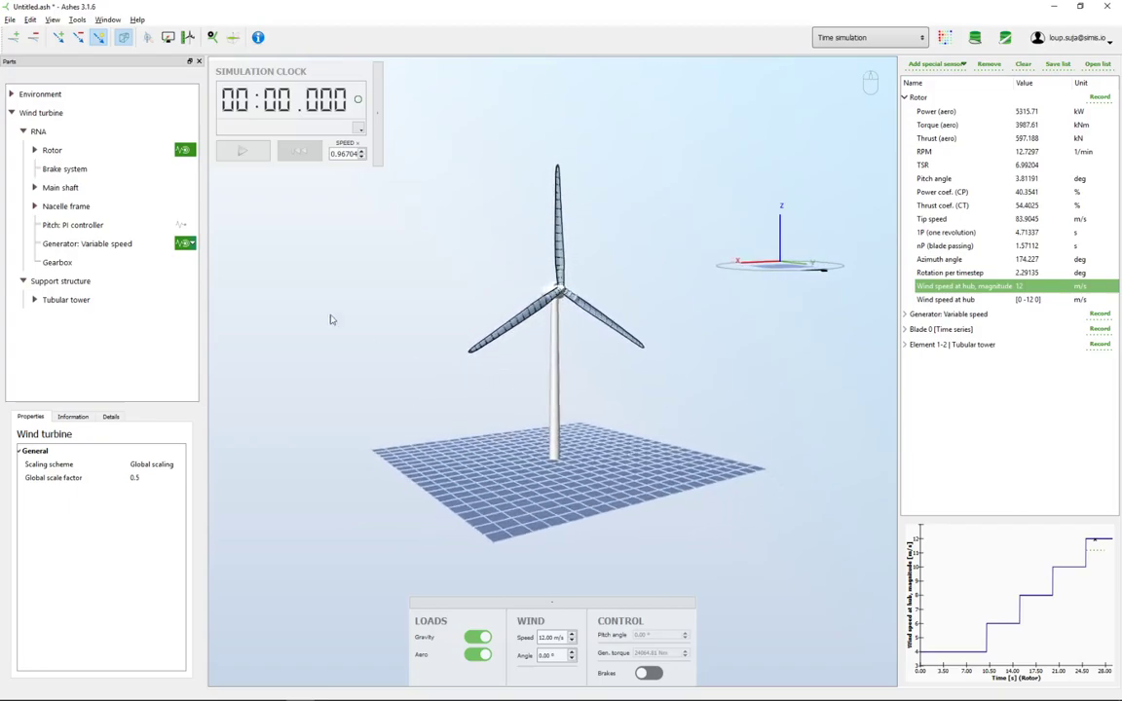
# - Show the Rotor's information and check its projected radius
pyautogui.click(52, 150)
pyautogui.click(74, 416)
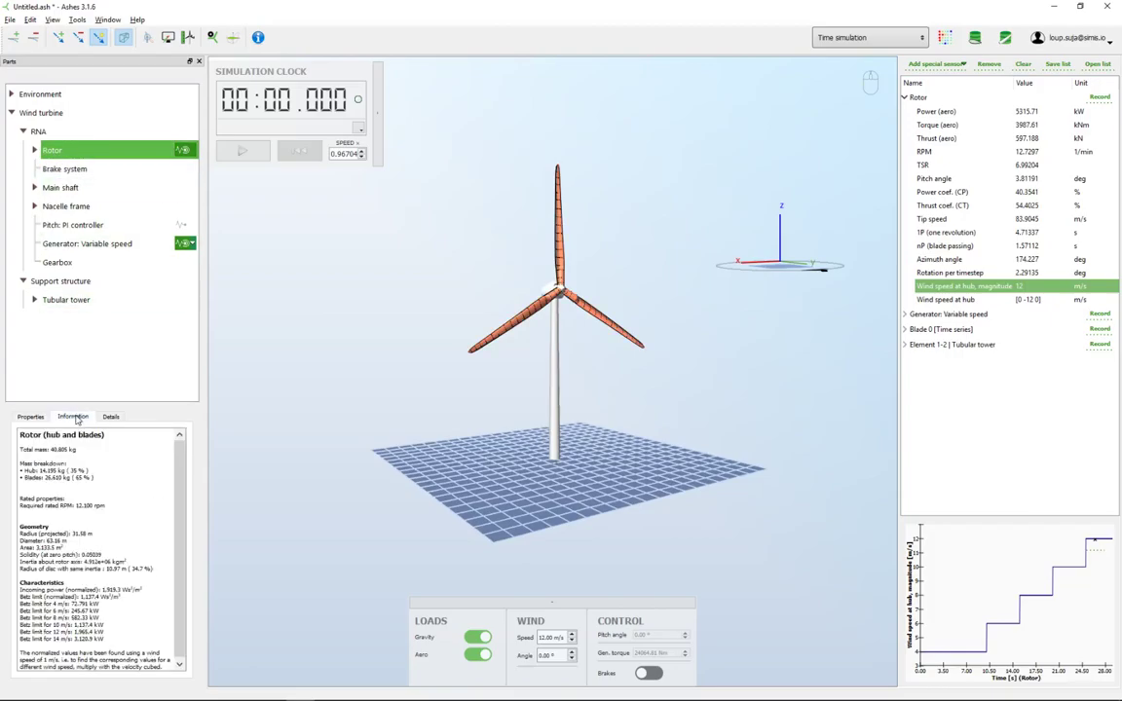
pyautogui.moveTo(88, 535); pyautogui.dragTo(72, 535)
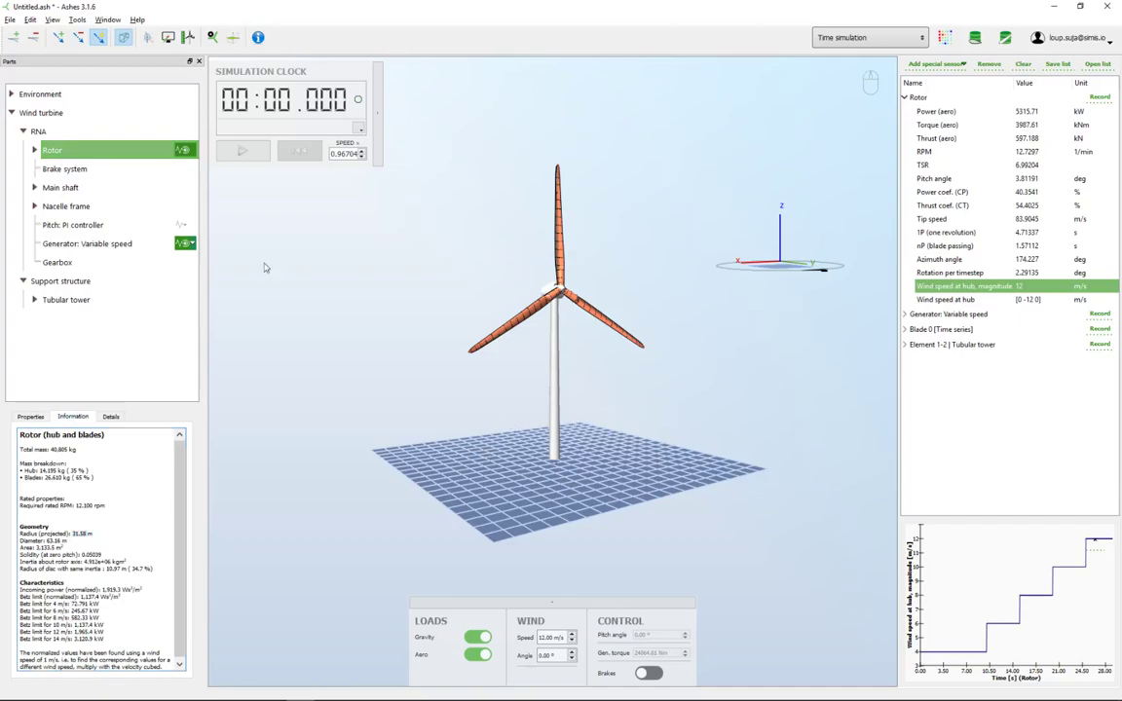
# - Check the Wind turbine's mass information and set its global scale factor to 1
pyautogui.click(40, 109)
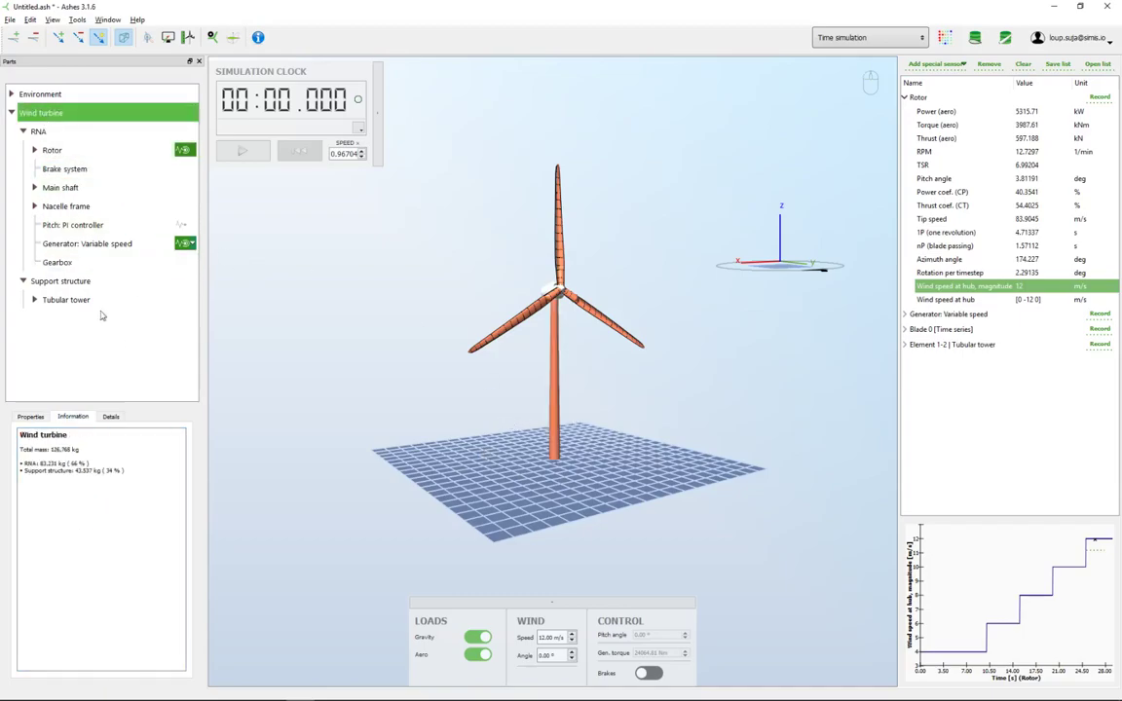
pyautogui.click(29, 417)
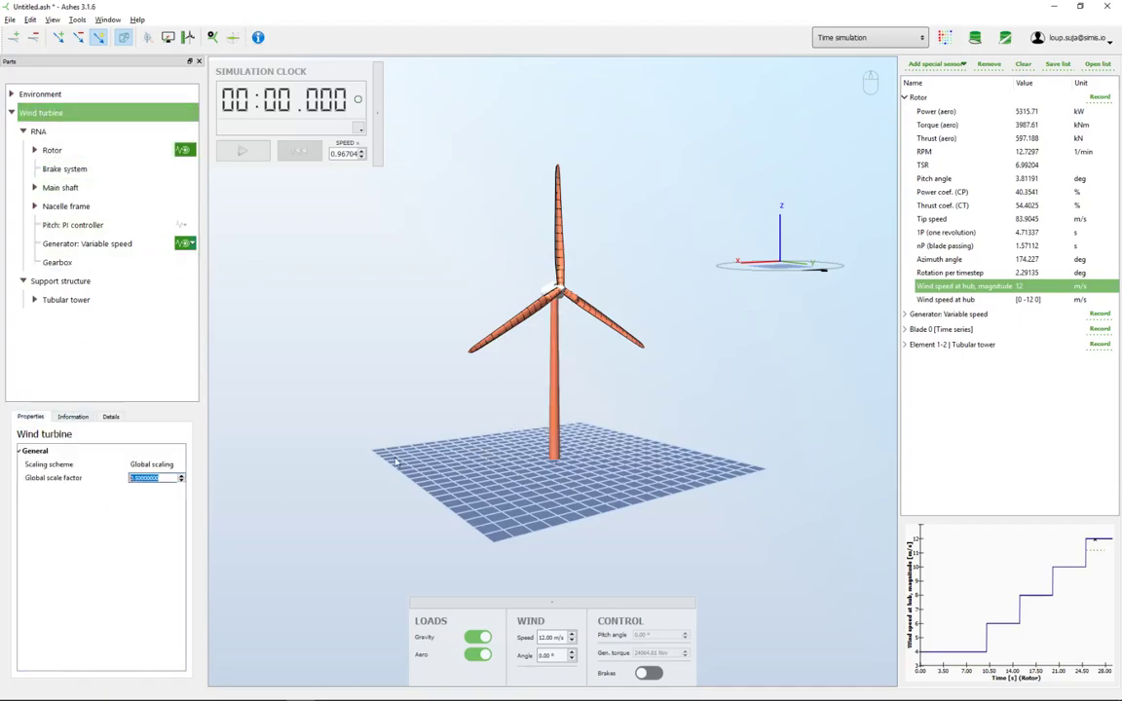
pyautogui.write('6')
pyautogui.click(402, 417)
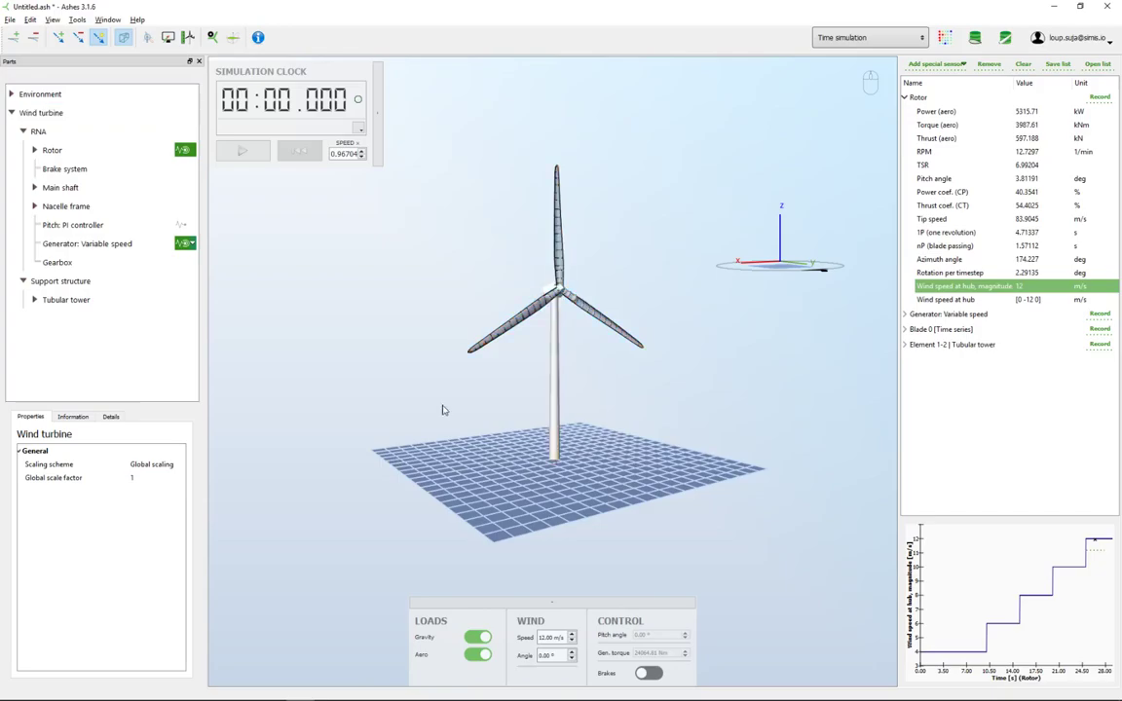
# - Set the Wind turbine's scaling scheme to Local scaling
pyautogui.moveTo(496, 394); pyautogui.dragTo(490, 385)
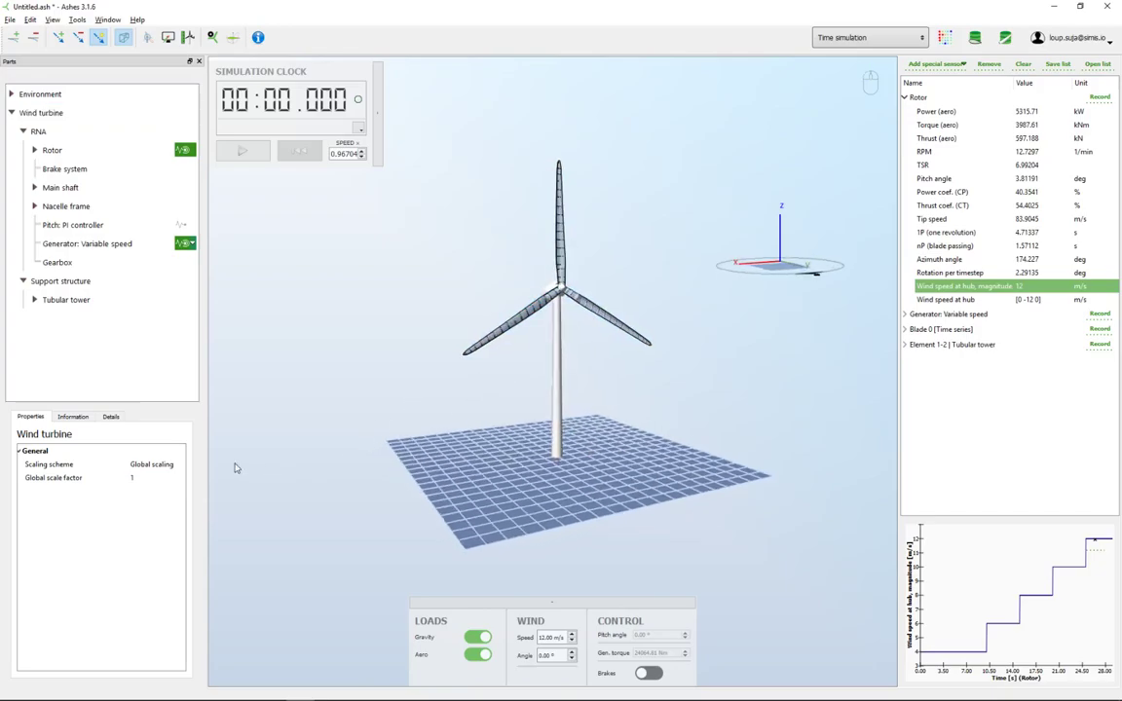
pyautogui.click(142, 467)
pyautogui.click(142, 466)
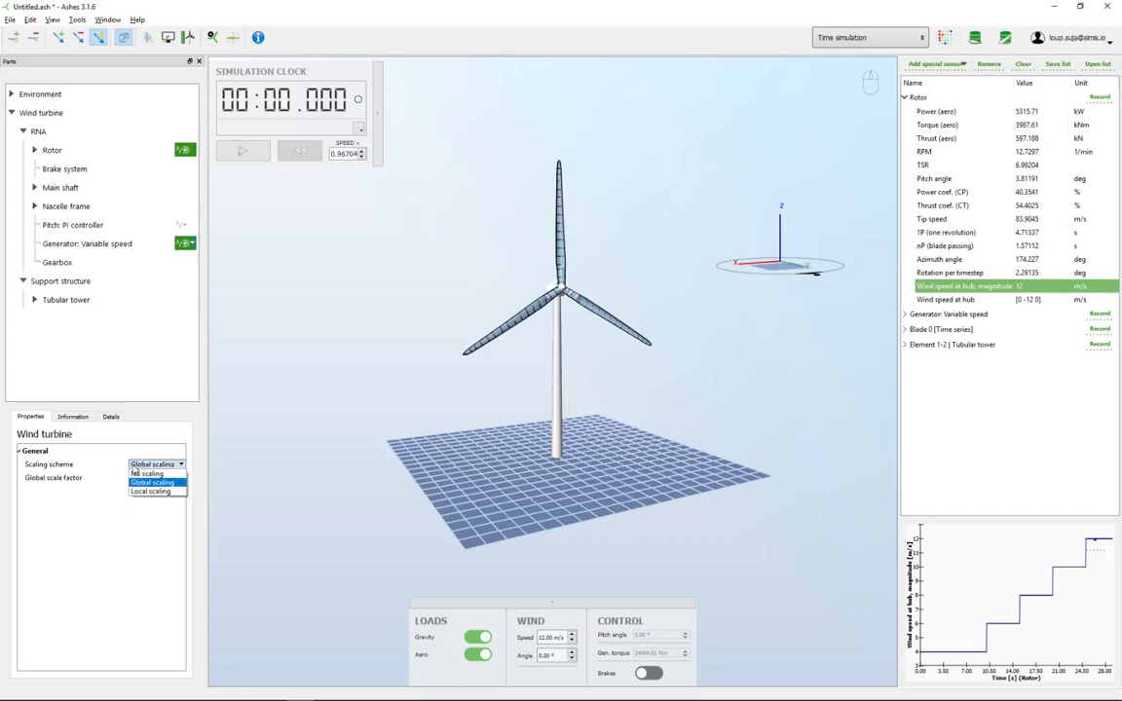
pyautogui.click(151, 492)
pyautogui.moveTo(337, 373); pyautogui.dragTo(367, 371)
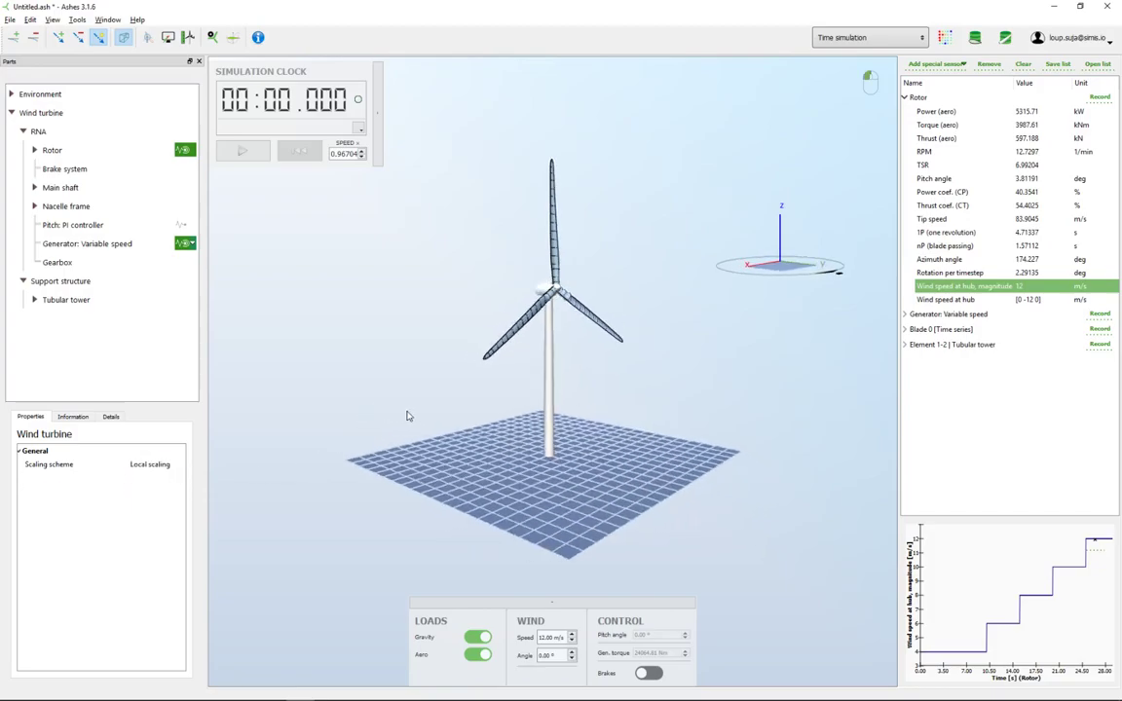
# - Check the scaling settings in the Main shaft and RNA properties under the local scheme
pyautogui.click(54, 148)
pyautogui.click(60, 187)
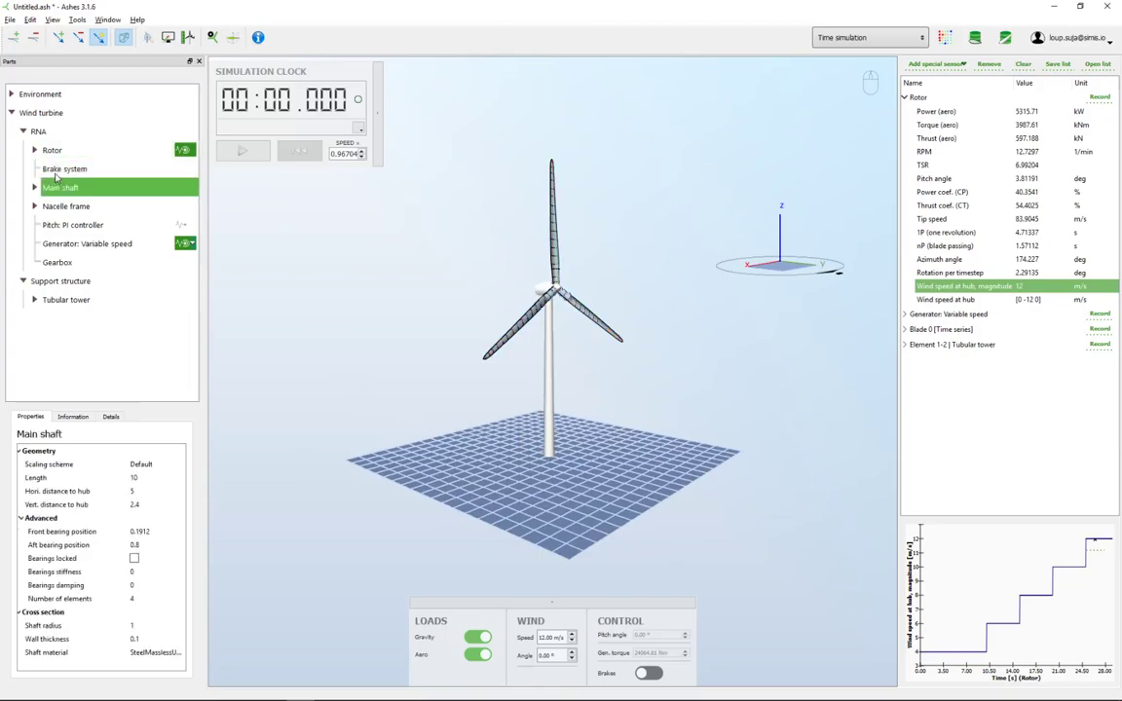
pyautogui.click(45, 135)
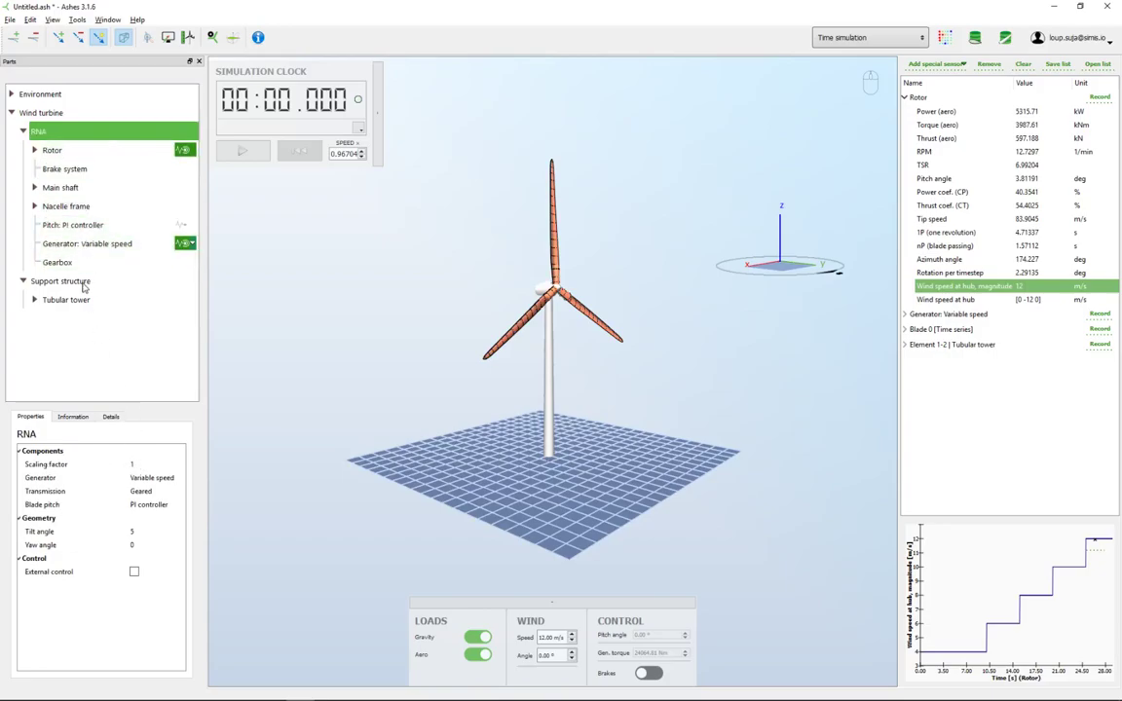
pyautogui.click(69, 192)
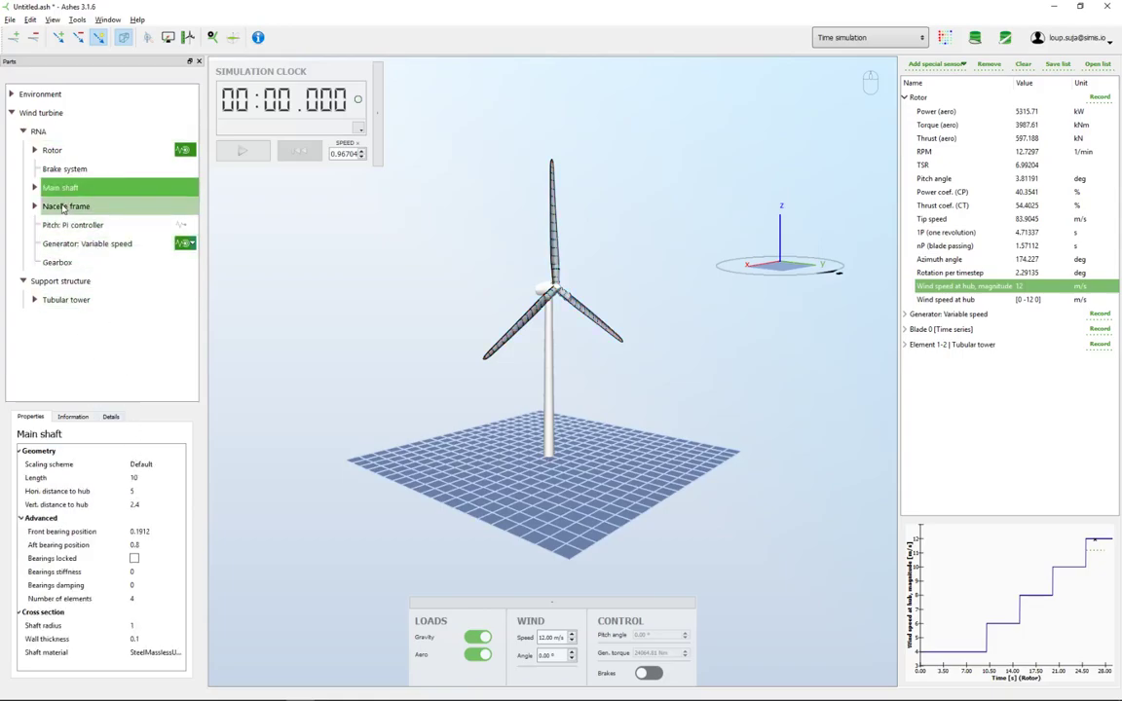
pyautogui.click(46, 112)
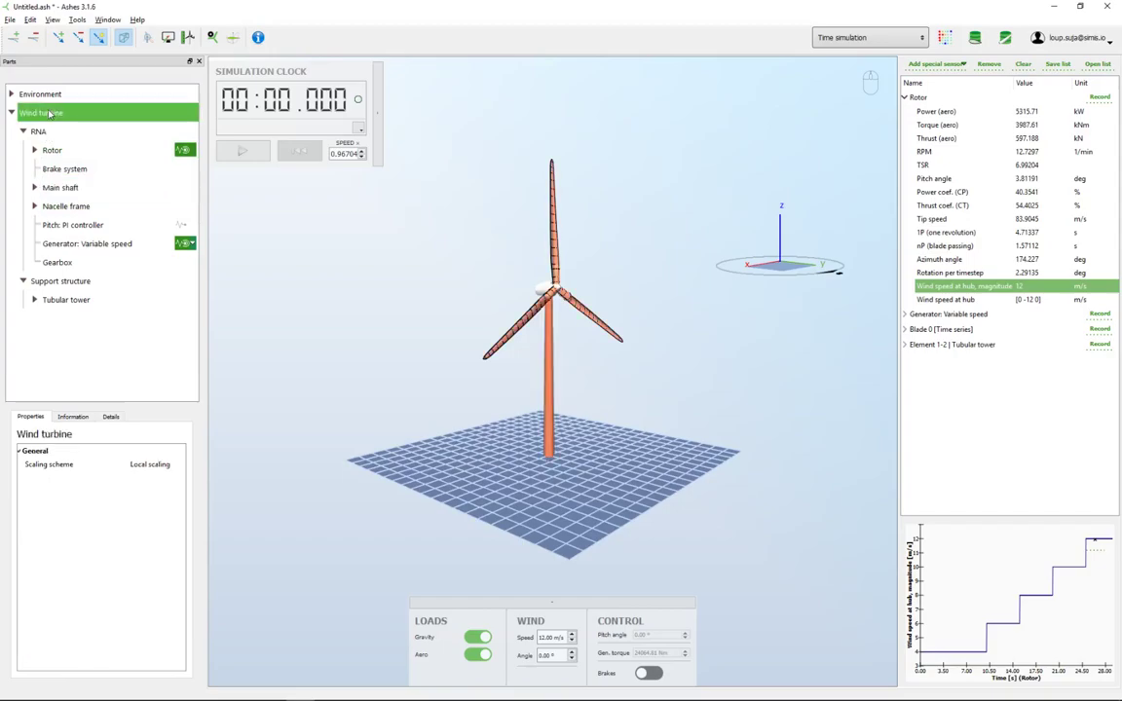
# - Set the Wind turbine's scaling scheme to No scaling
pyautogui.moveTo(146, 466)
pyautogui.moveTo(615, 402); pyautogui.dragTo(591, 405)
pyautogui.moveTo(424, 413); pyautogui.dragTo(476, 413)
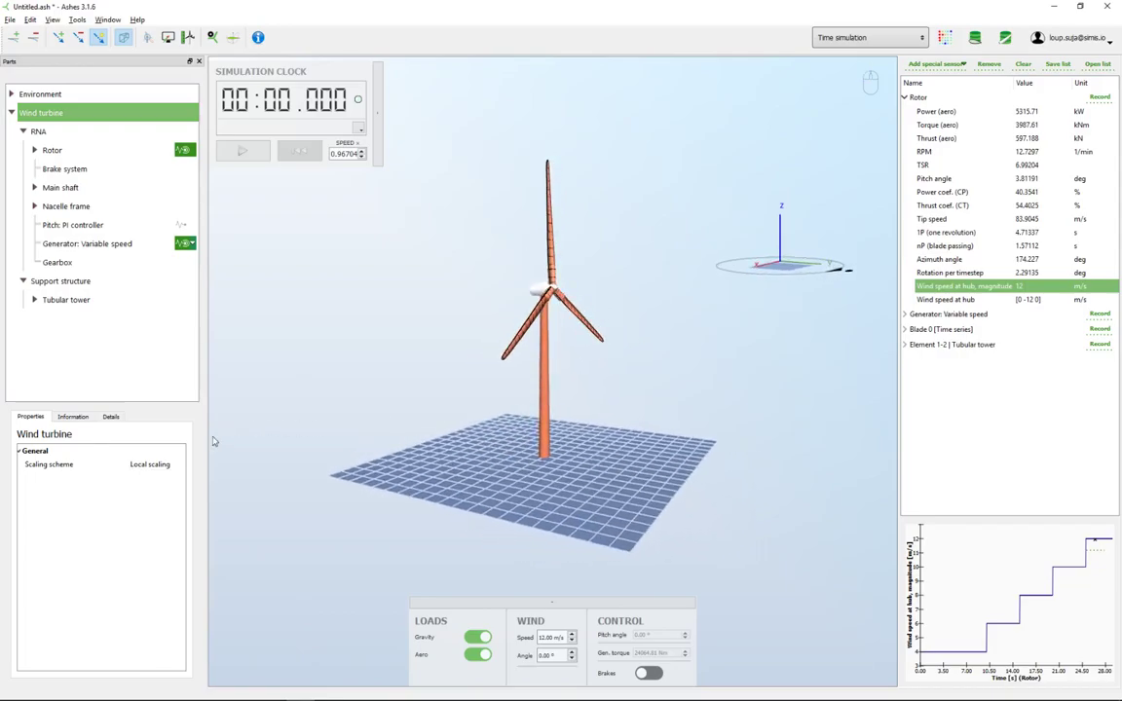
pyautogui.click(156, 467)
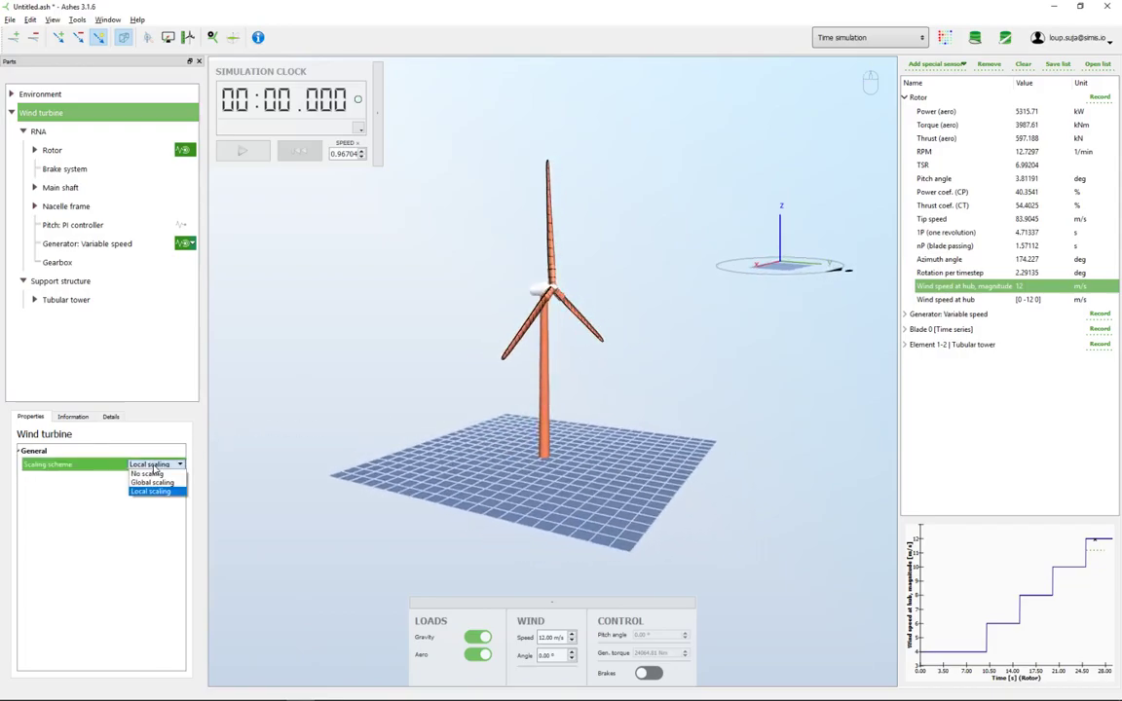
pyautogui.click(156, 476)
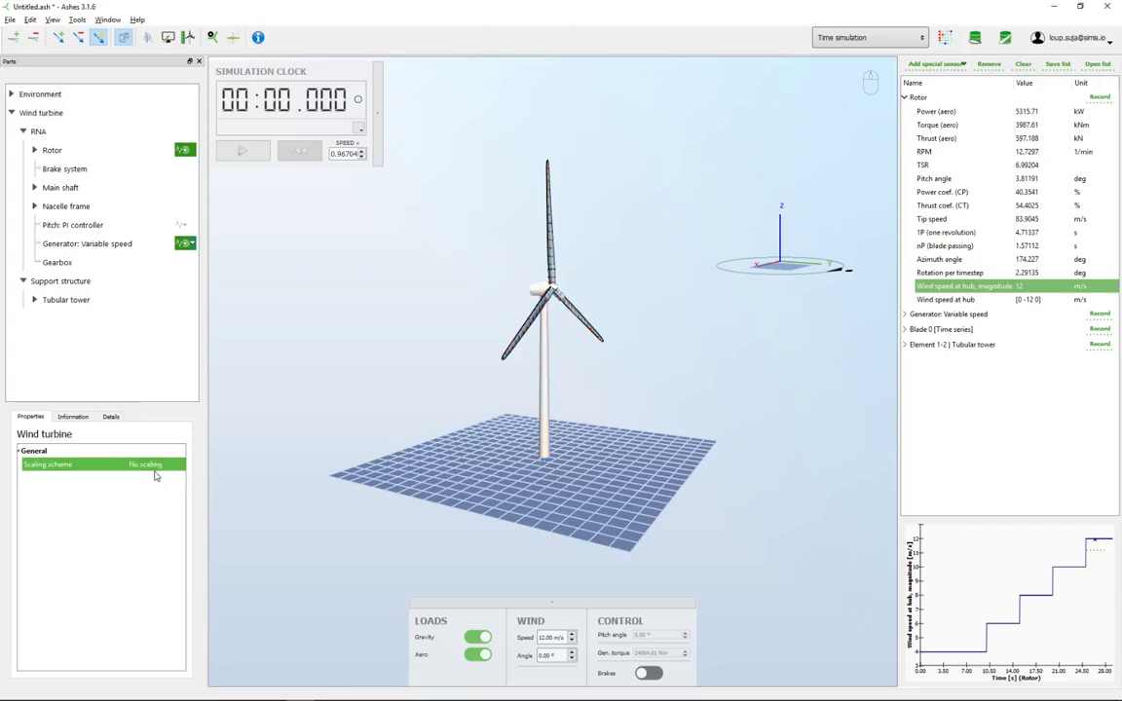
pyautogui.moveTo(516, 438); pyautogui.dragTo(481, 420)
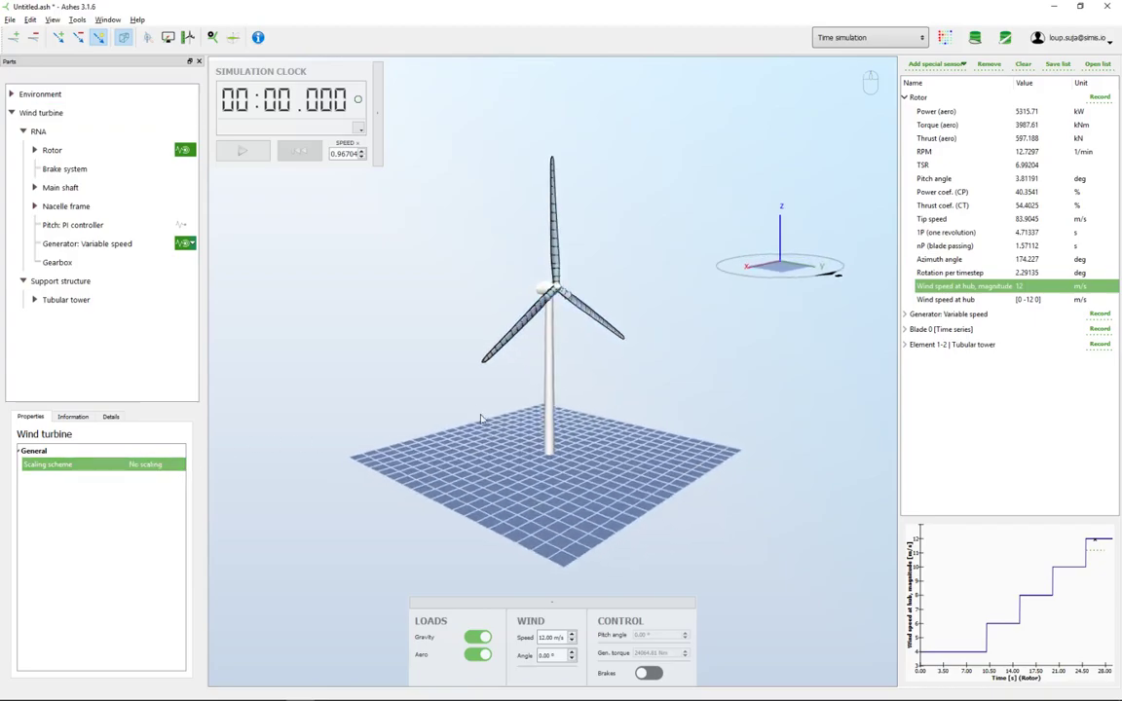
# - Set the RNA's generator component to None
pyautogui.click(47, 113)
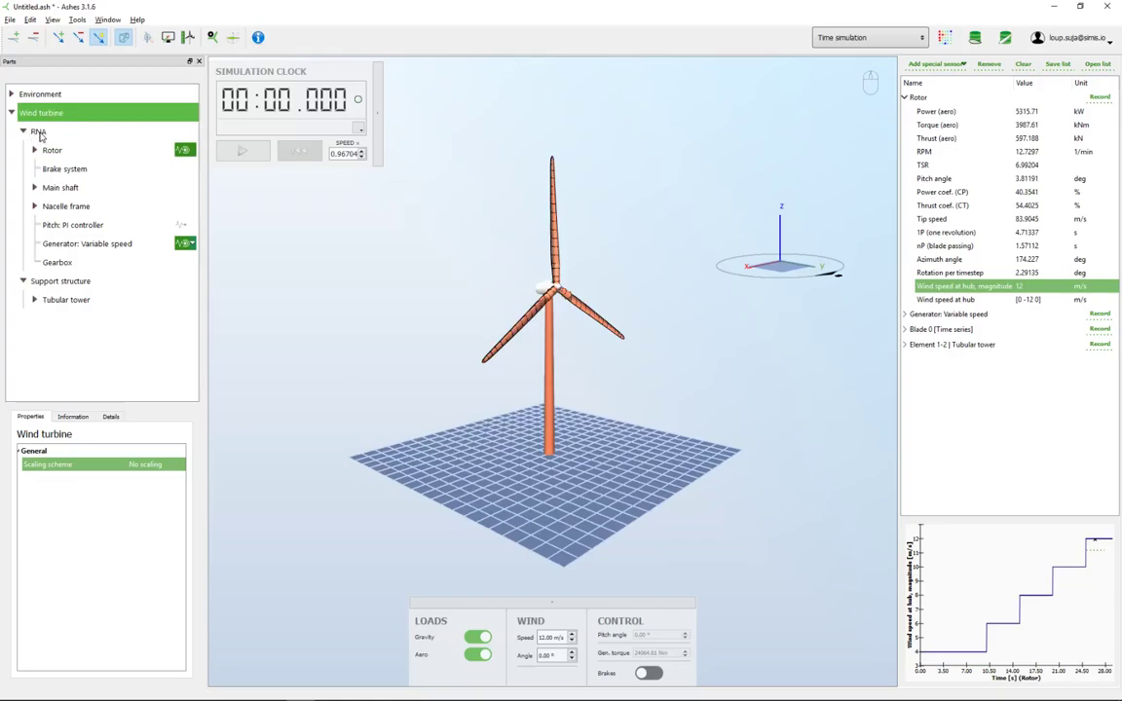
pyautogui.click(41, 134)
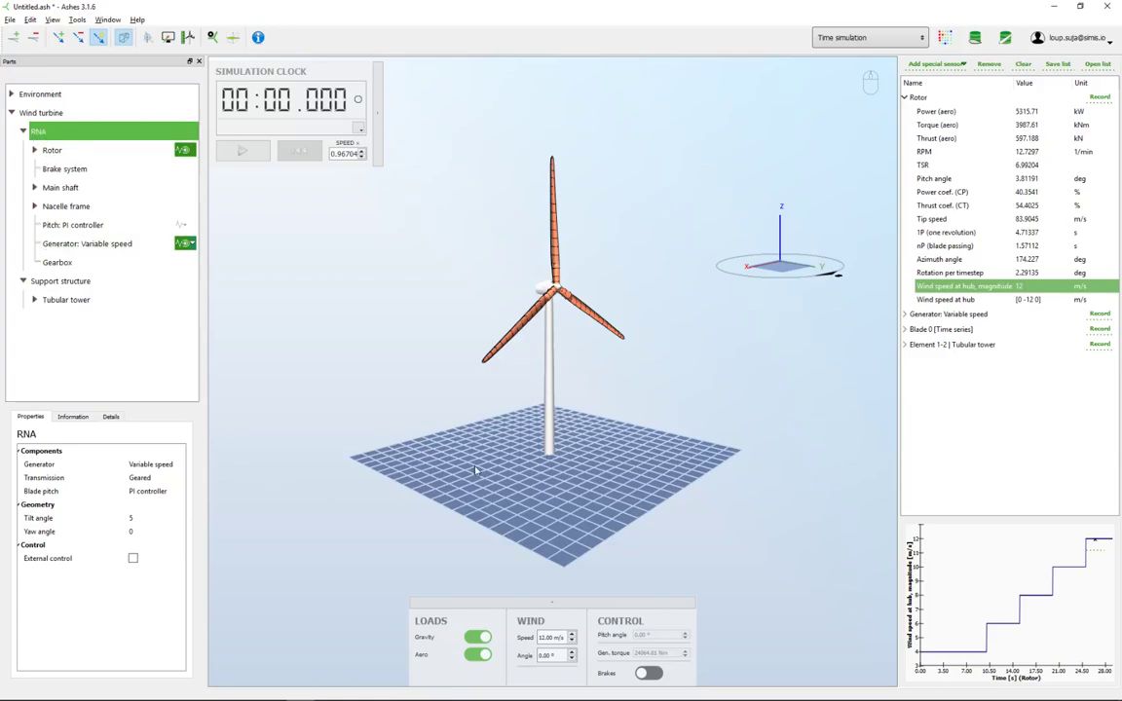
pyautogui.click(45, 466)
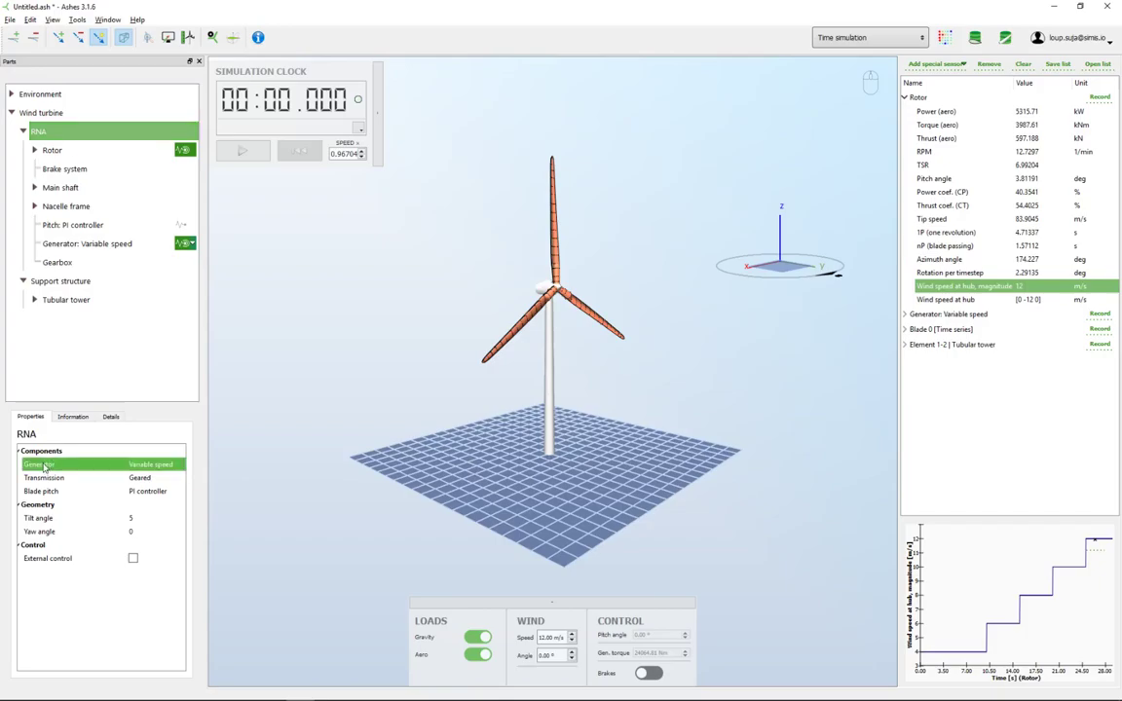
pyautogui.click(151, 464)
pyautogui.click(154, 464)
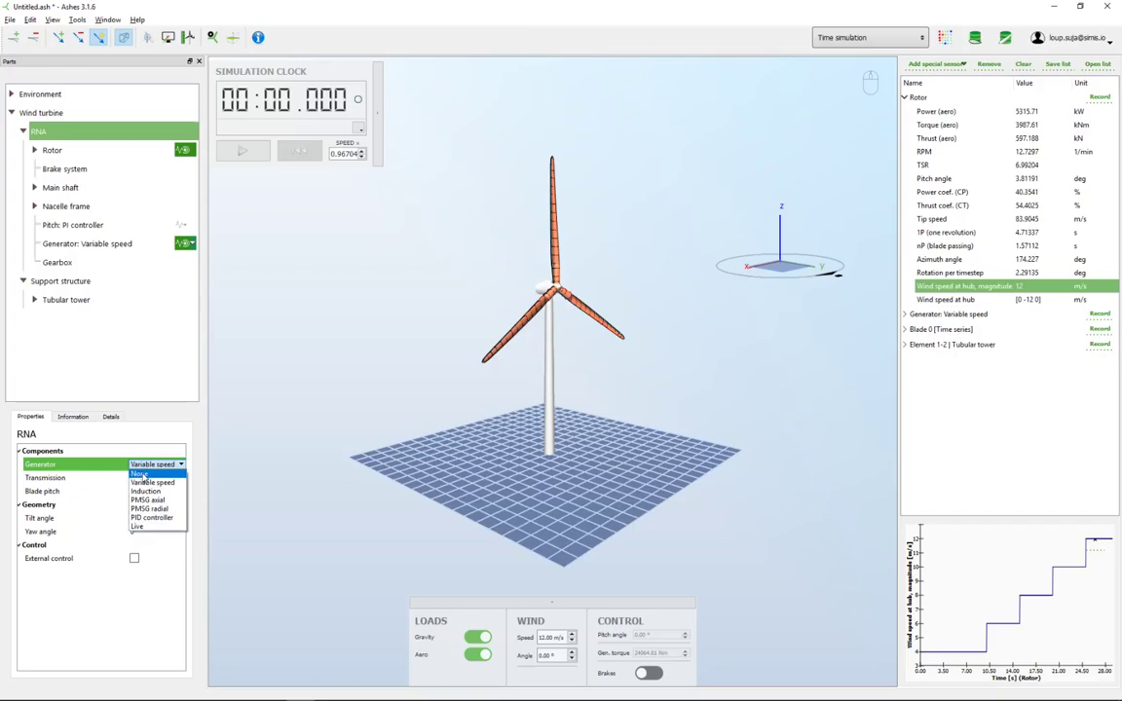
pyautogui.click(139, 473)
pyautogui.moveTo(547, 458)
pyautogui.mouseDown()
pyautogui.moveTo(504, 475)
pyautogui.moveTo(532, 465)
pyautogui.mouseUp()
pyautogui.scroll(2, 582, 401)
pyautogui.moveTo(583, 400); pyautogui.dragTo(586, 438, button='middle')
pyautogui.scroll(-2, 587, 437)
pyautogui.moveTo(597, 437)
pyautogui.mouseDown()
pyautogui.moveTo(446, 493)
pyautogui.moveTo(611, 434)
pyautogui.moveTo(592, 440)
pyautogui.mouseUp()
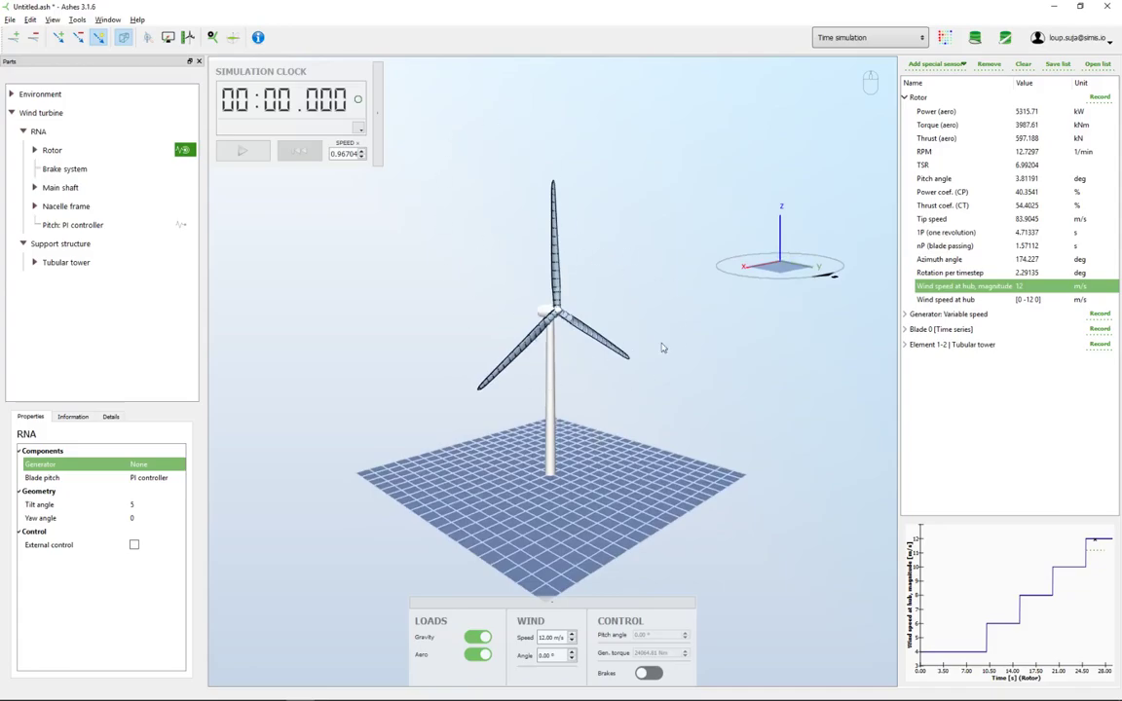
# - Run the simulation at speed 1 to observe the rotor without a generator, and reset the run
pyautogui.click(228, 154)
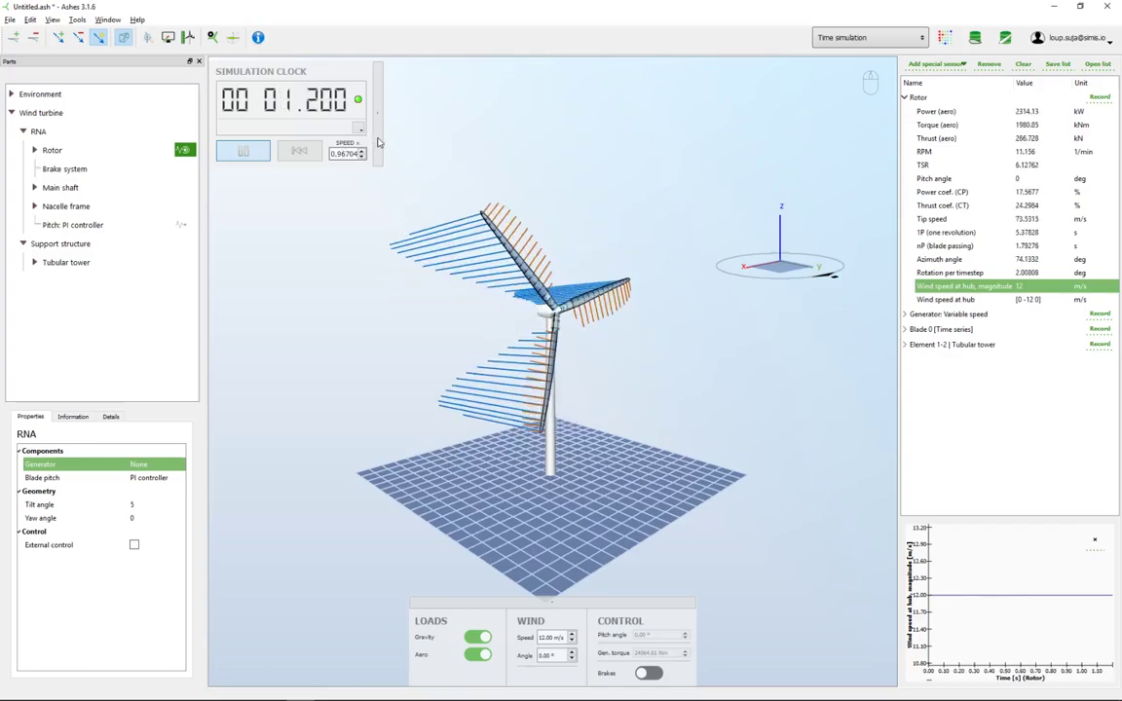
pyautogui.click(362, 150)
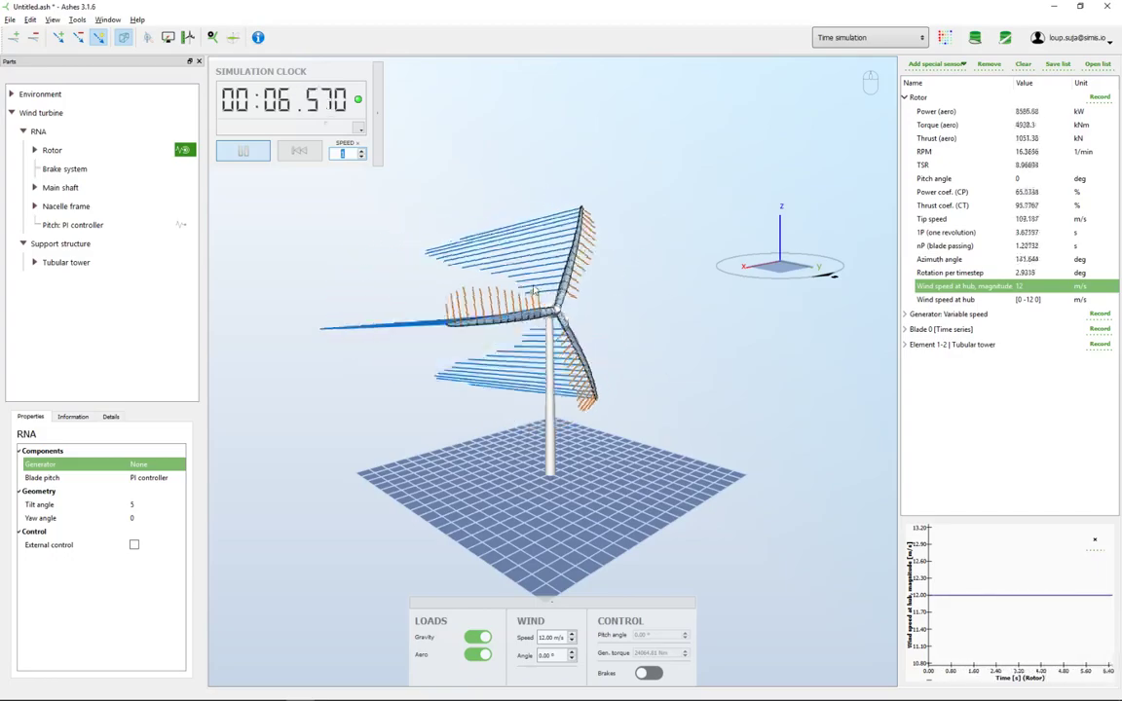
pyautogui.moveTo(534, 289); pyautogui.dragTo(631, 319)
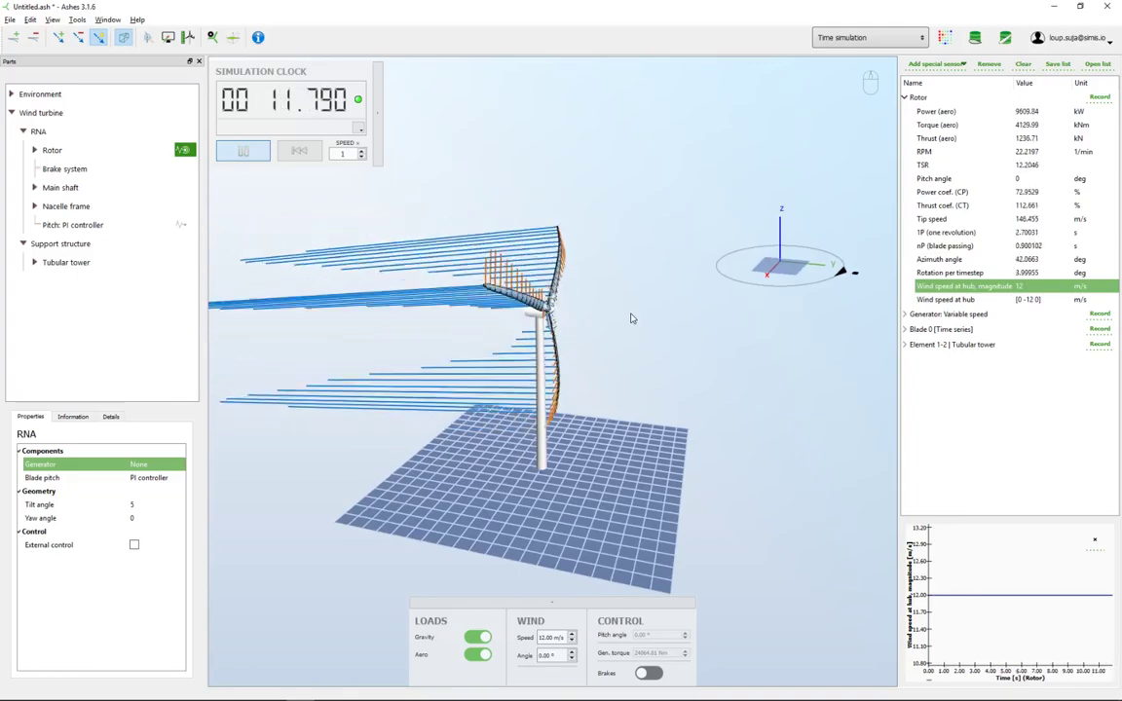
pyautogui.click(242, 151)
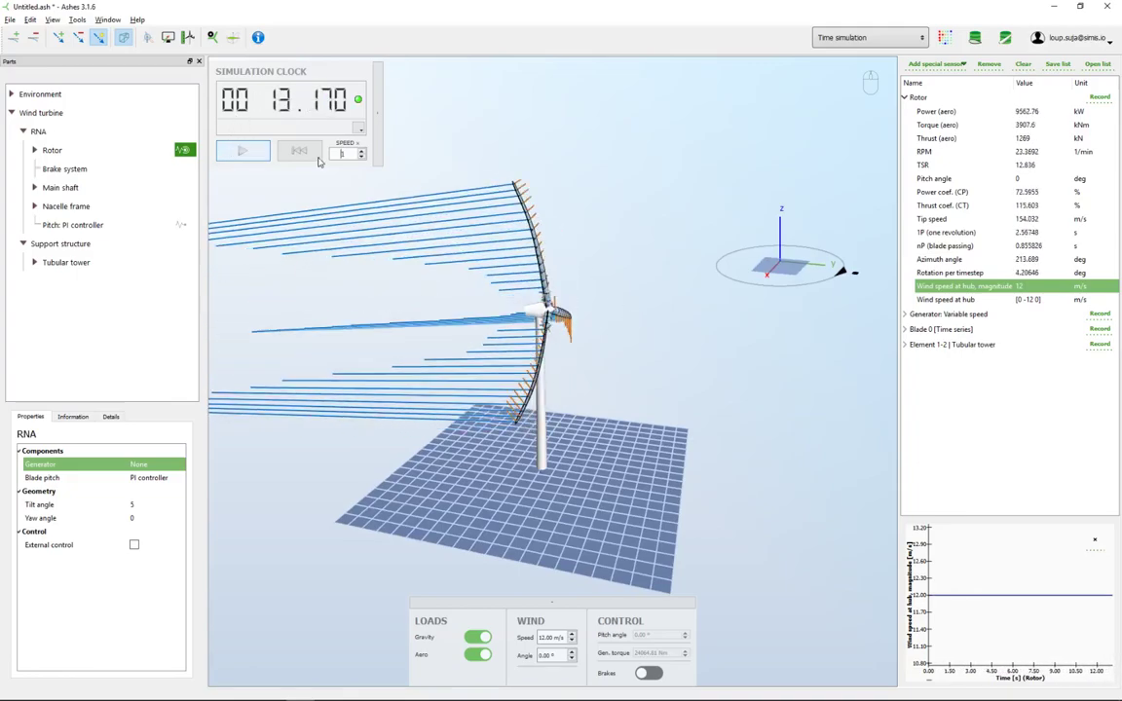
pyautogui.click(300, 152)
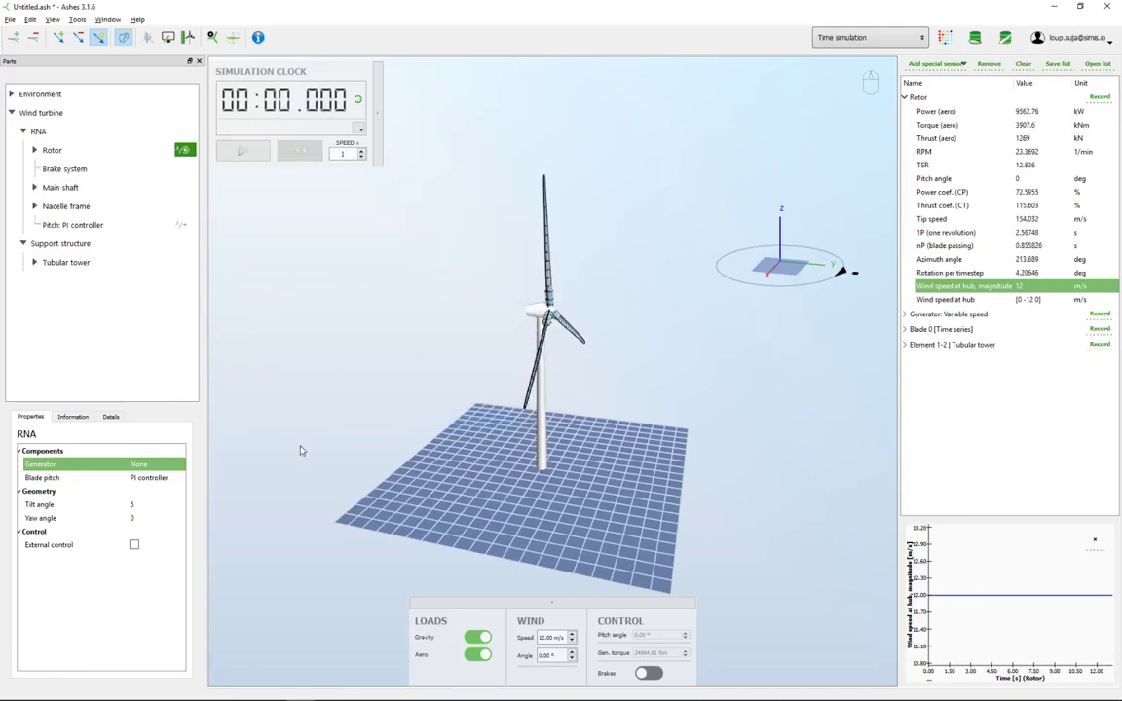
# - Set the RNA's generator component to Variable speed
pyautogui.click(145, 466)
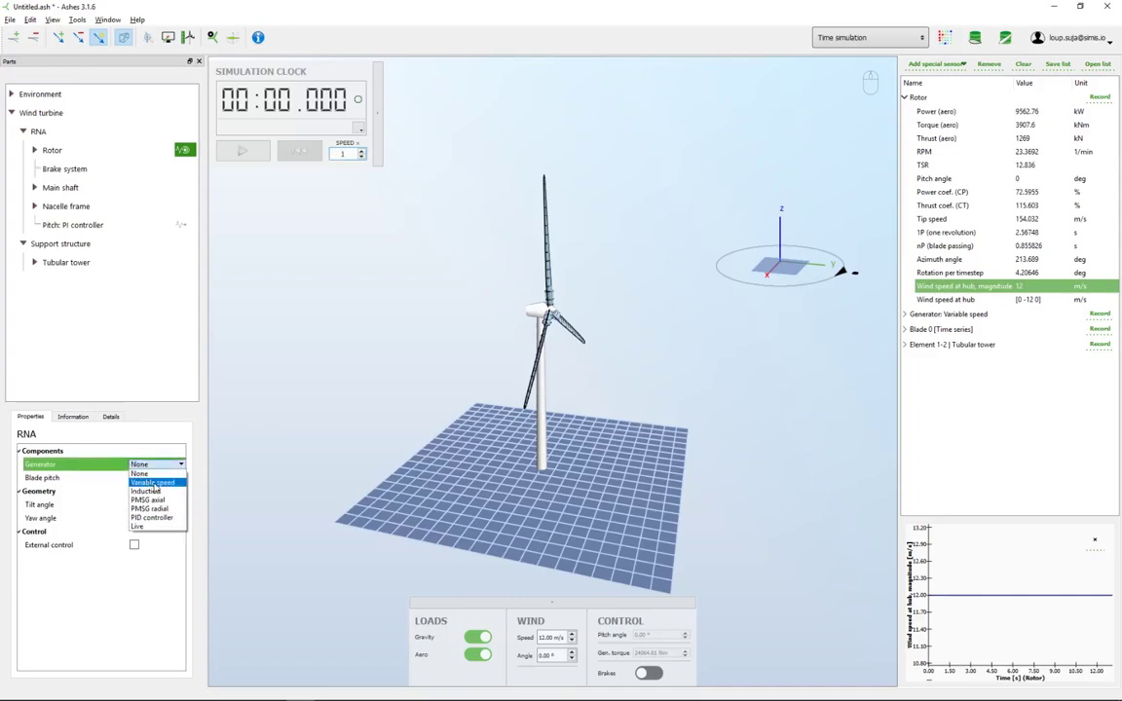
pyautogui.click(153, 482)
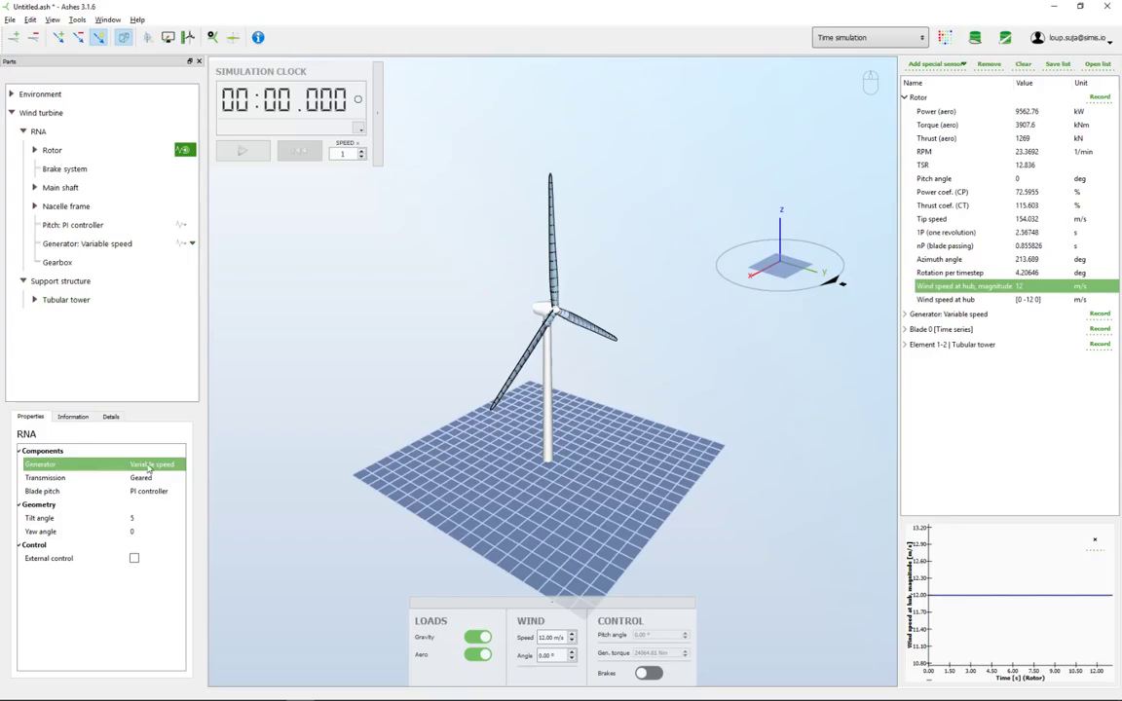
# - Examine the variable speed generator's general, rating and advanced properties
pyautogui.click(83, 246)
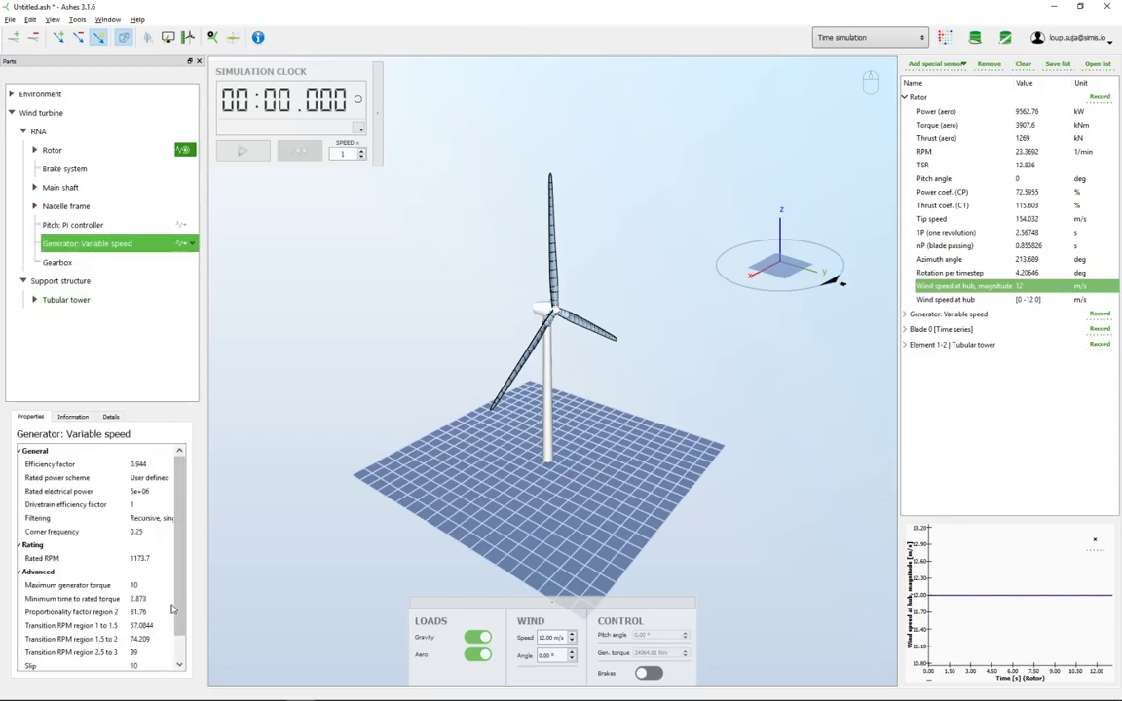
pyautogui.scroll(-1, 179, 517)
pyautogui.scroll(1, 178, 492)
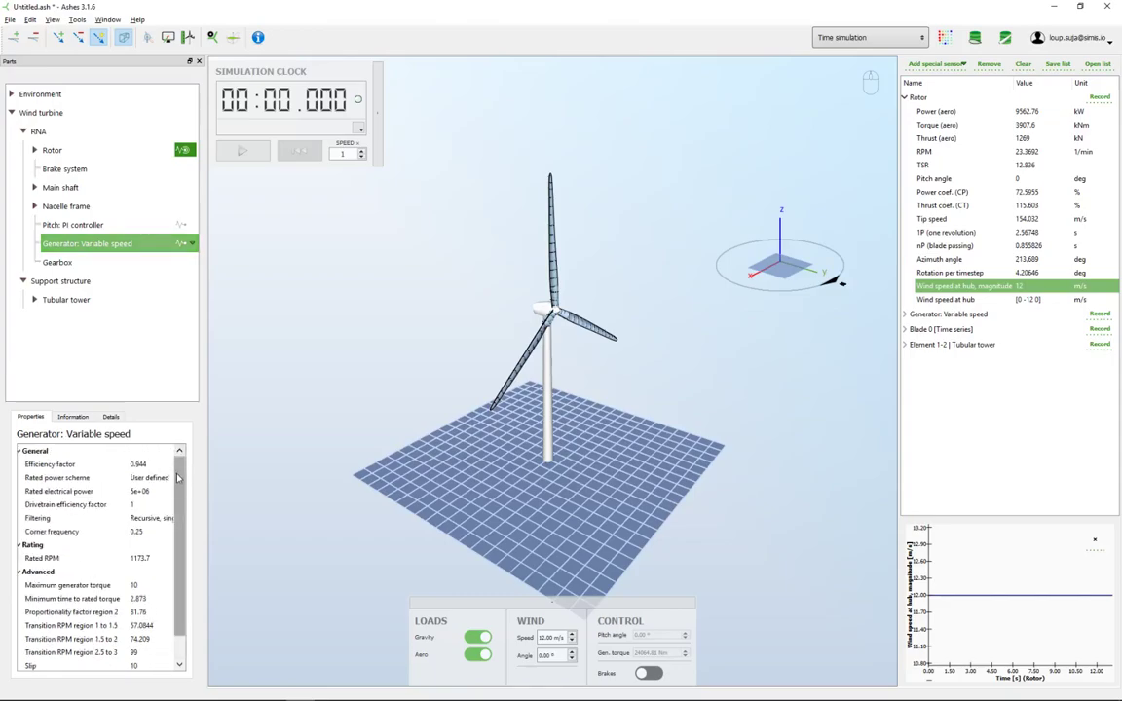
pyautogui.moveTo(179, 469); pyautogui.dragTo(182, 484)
pyautogui.scroll(1, 183, 468)
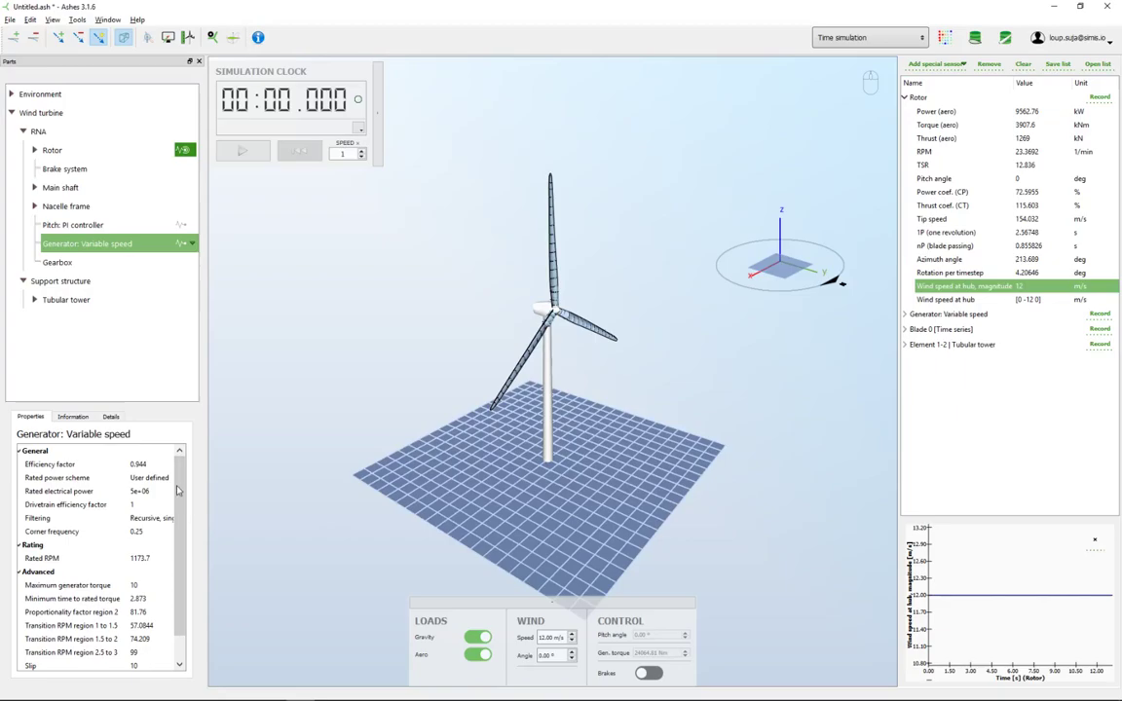
pyautogui.moveTo(604, 342); pyautogui.dragTo(556, 320)
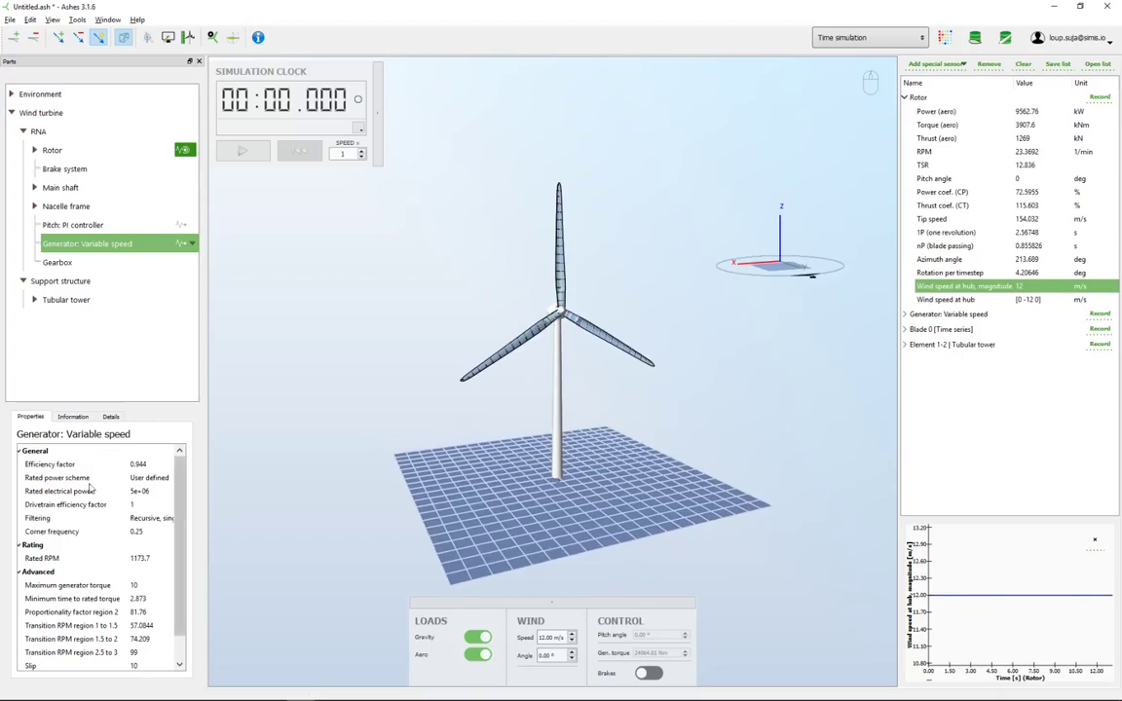
pyautogui.scroll(-2, 180, 485)
pyautogui.scroll(1, 165, 448)
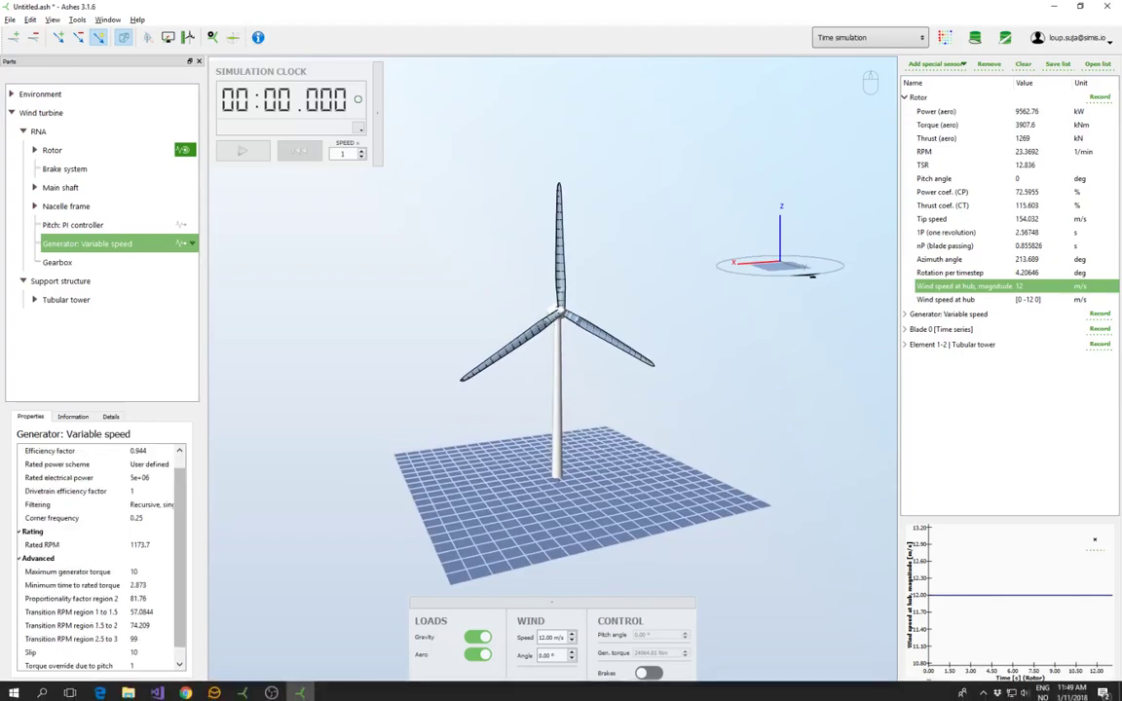
# - Switch to Chrome and review the baseline generator-torque controller section and torque-versus-speed figure in the NREL 5-MW report
pyautogui.click(186, 692)
pyautogui.hotkey('ctrl', 'Tab')
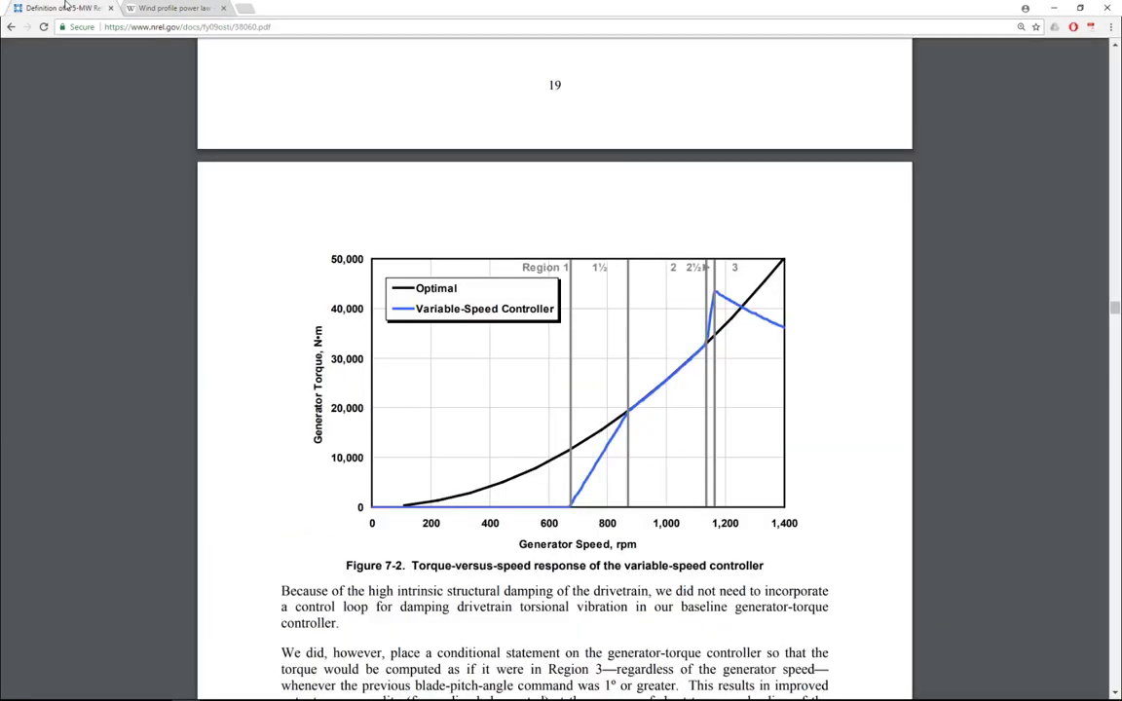
pyautogui.scroll(5, 498, 579)
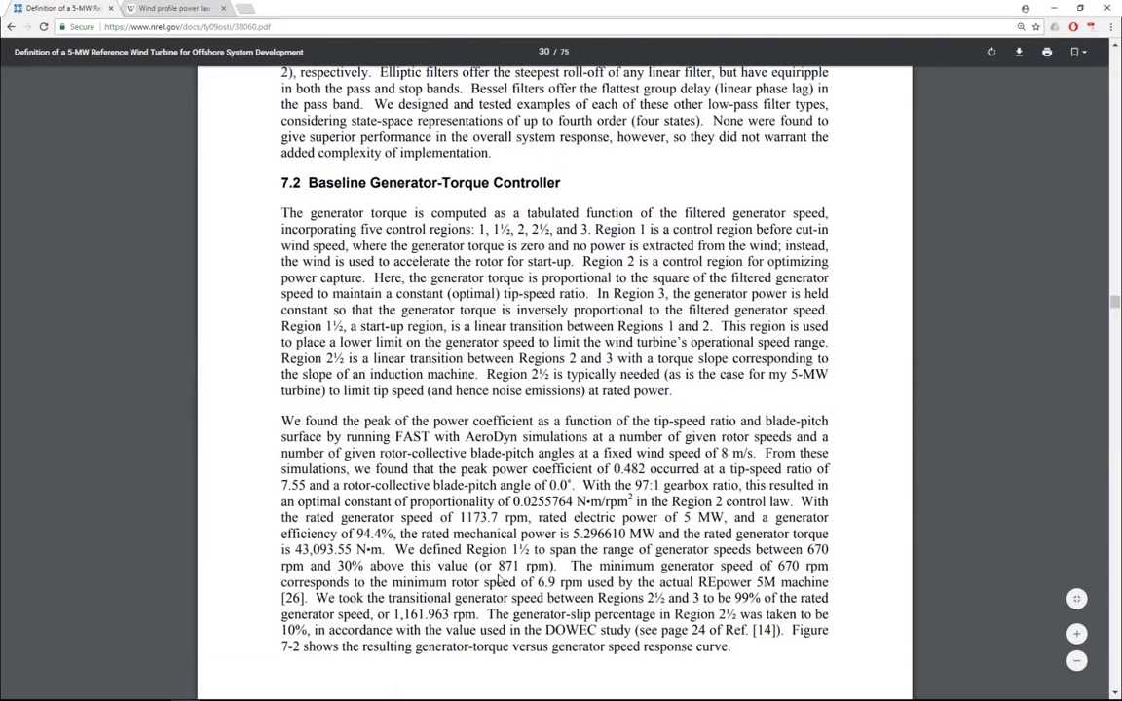
pyautogui.scroll(-7, 571, 351)
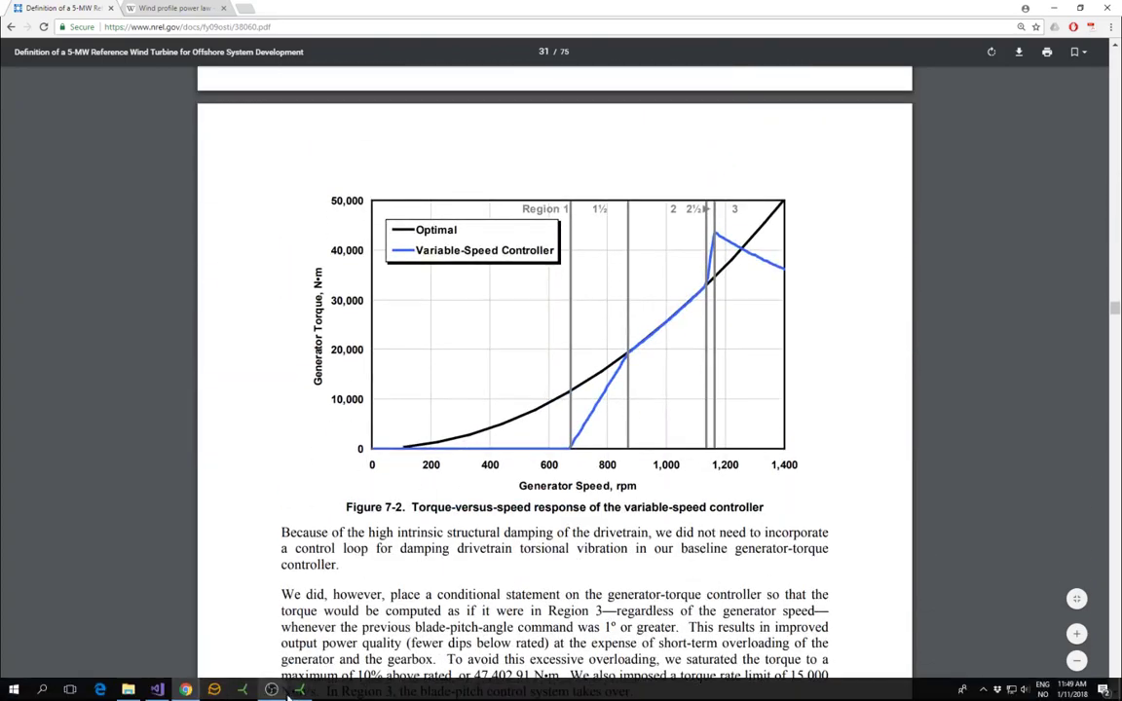
# - Switch back to Ashes and review the variable speed generator's properties against the report
pyautogui.click(300, 690)
pyautogui.scroll(1, 170, 487)
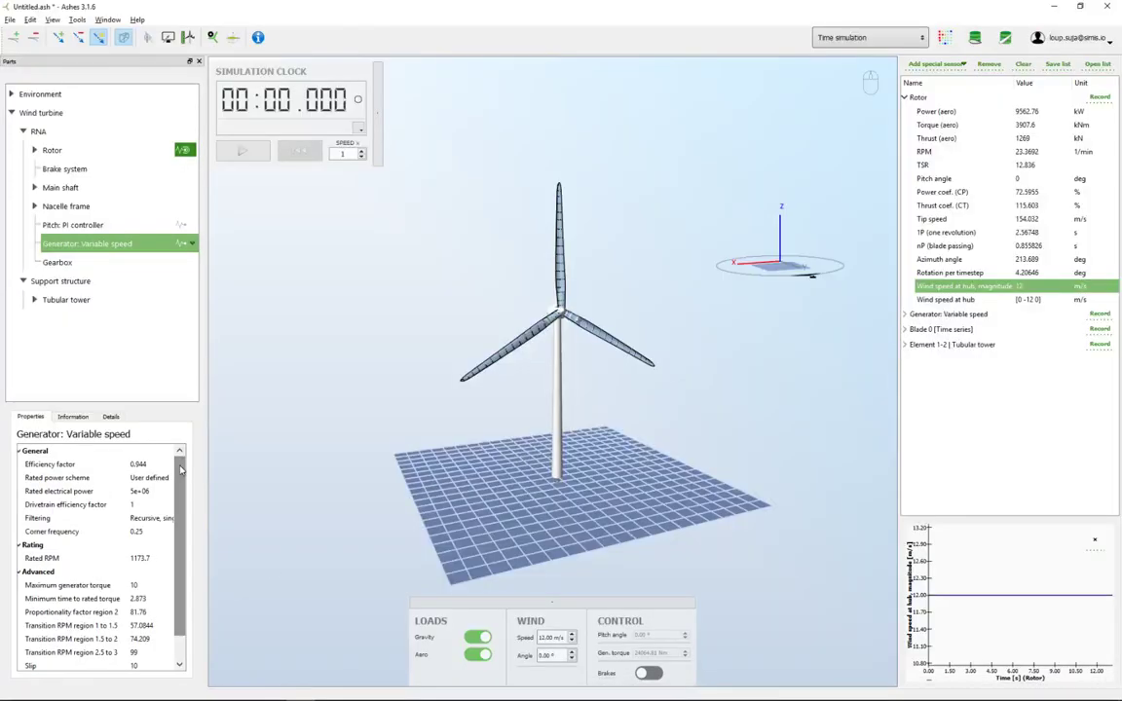
pyautogui.scroll(-1, 183, 479)
pyautogui.scroll(1, 183, 479)
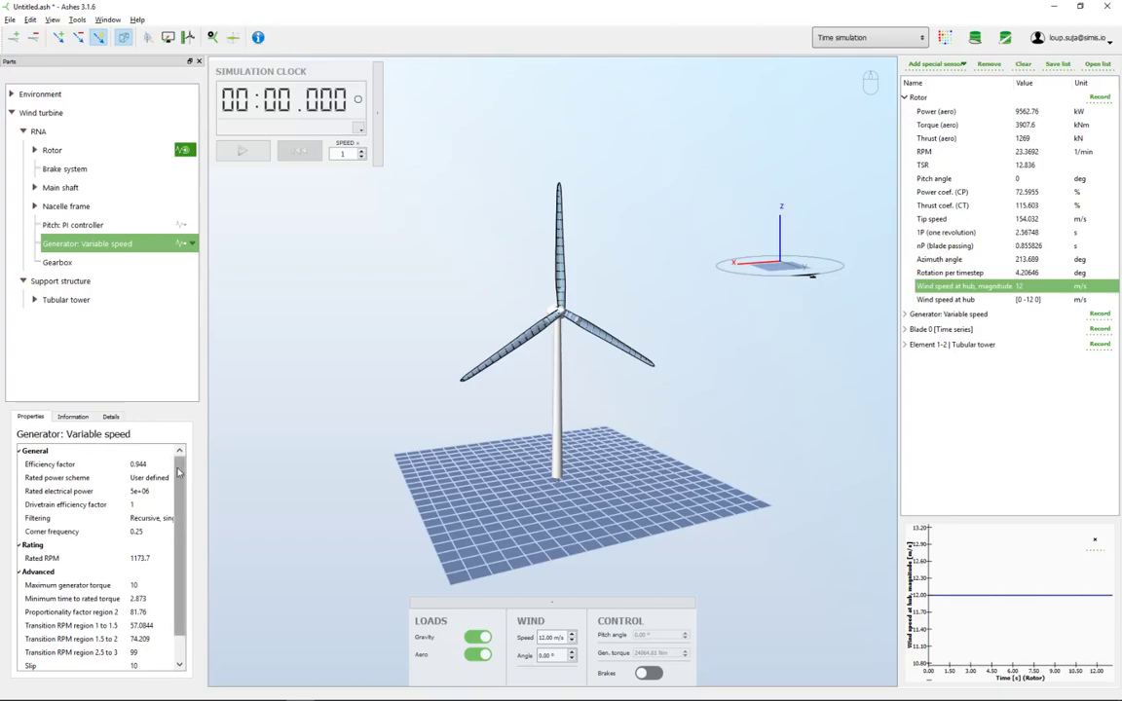
pyautogui.scroll(-1, 184, 469)
pyautogui.scroll(1, 185, 465)
# - Switch the RNA's generator component to Induction and inspect the induction generator's general and torque curve properties
pyautogui.click(54, 150)
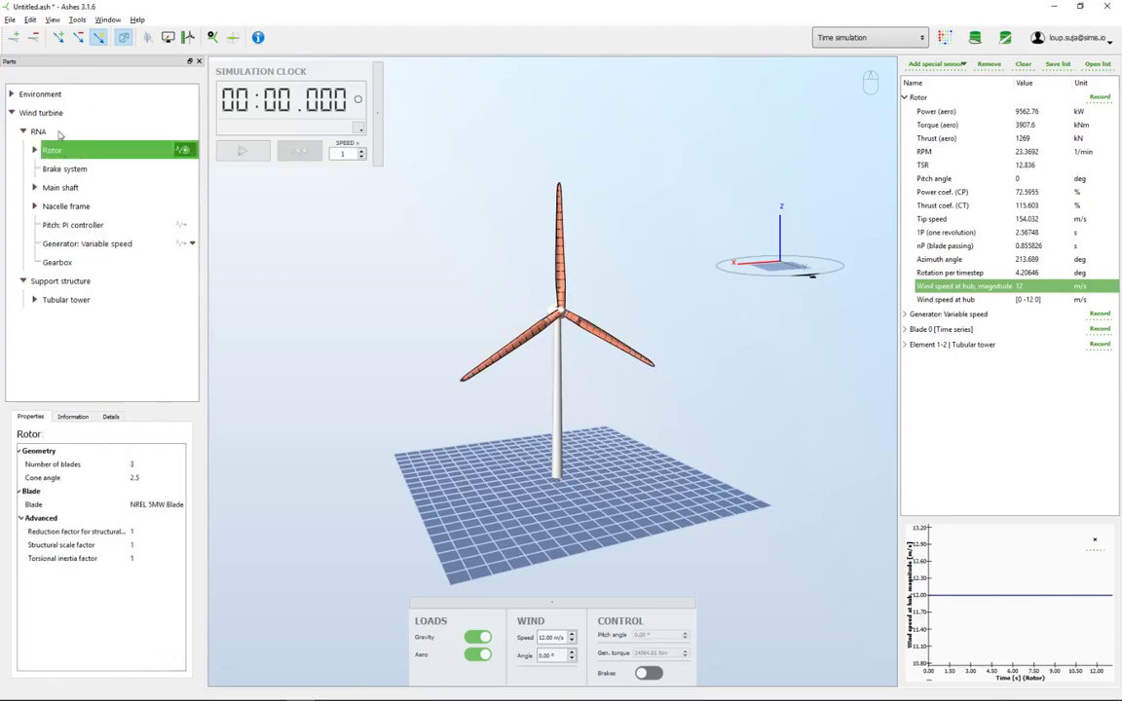
pyautogui.click(58, 132)
pyautogui.click(155, 464)
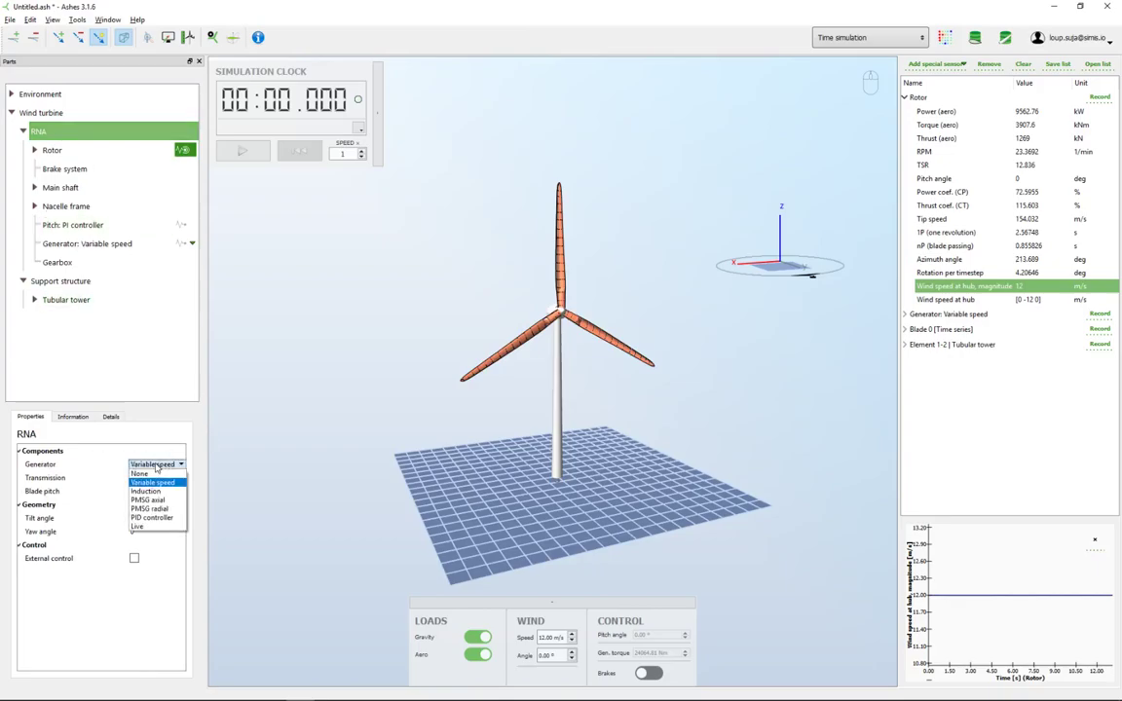
pyautogui.click(146, 491)
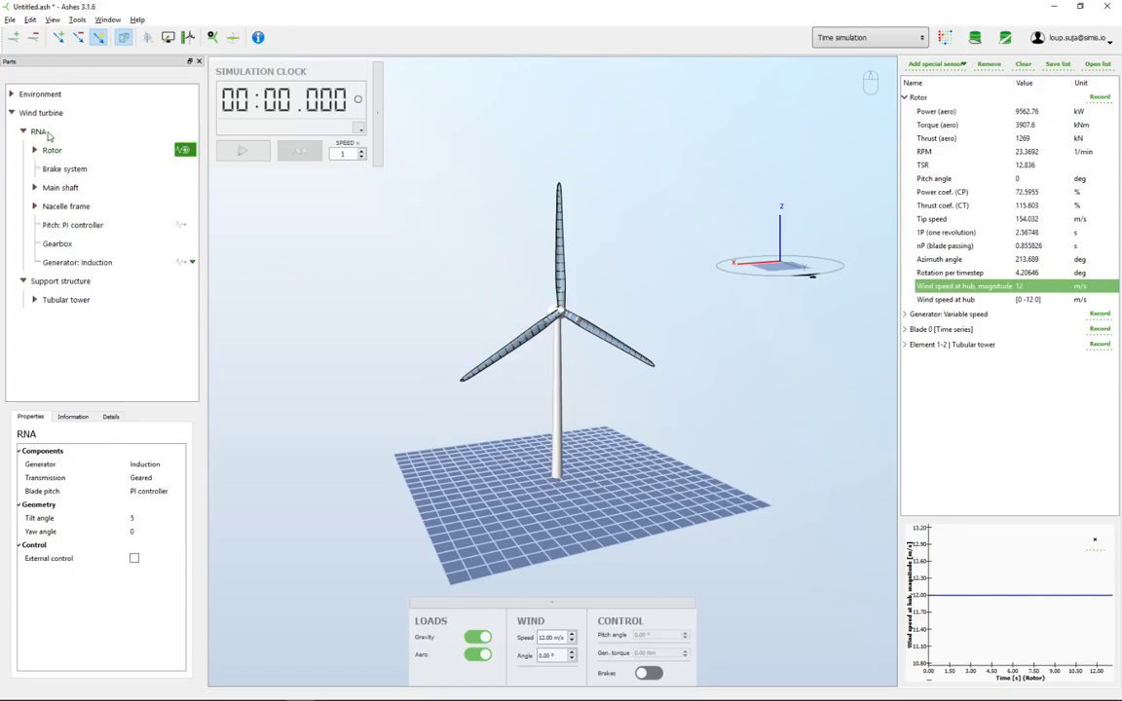
pyautogui.click(91, 265)
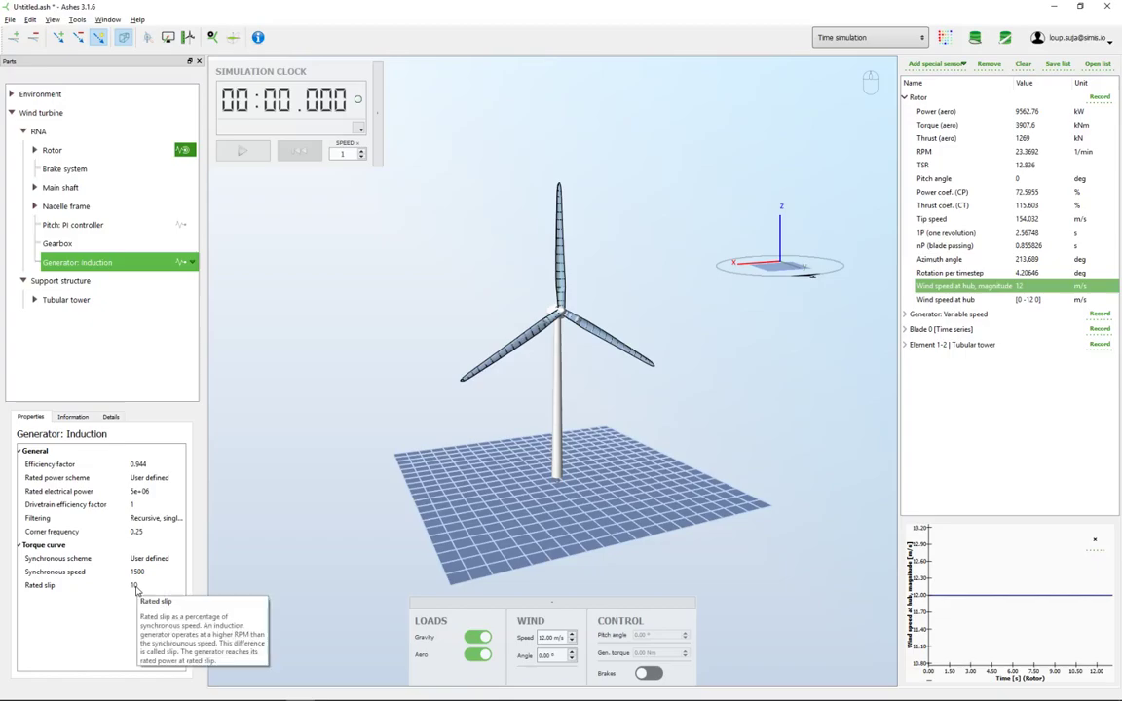
pyautogui.moveTo(565, 467); pyautogui.dragTo(411, 368)
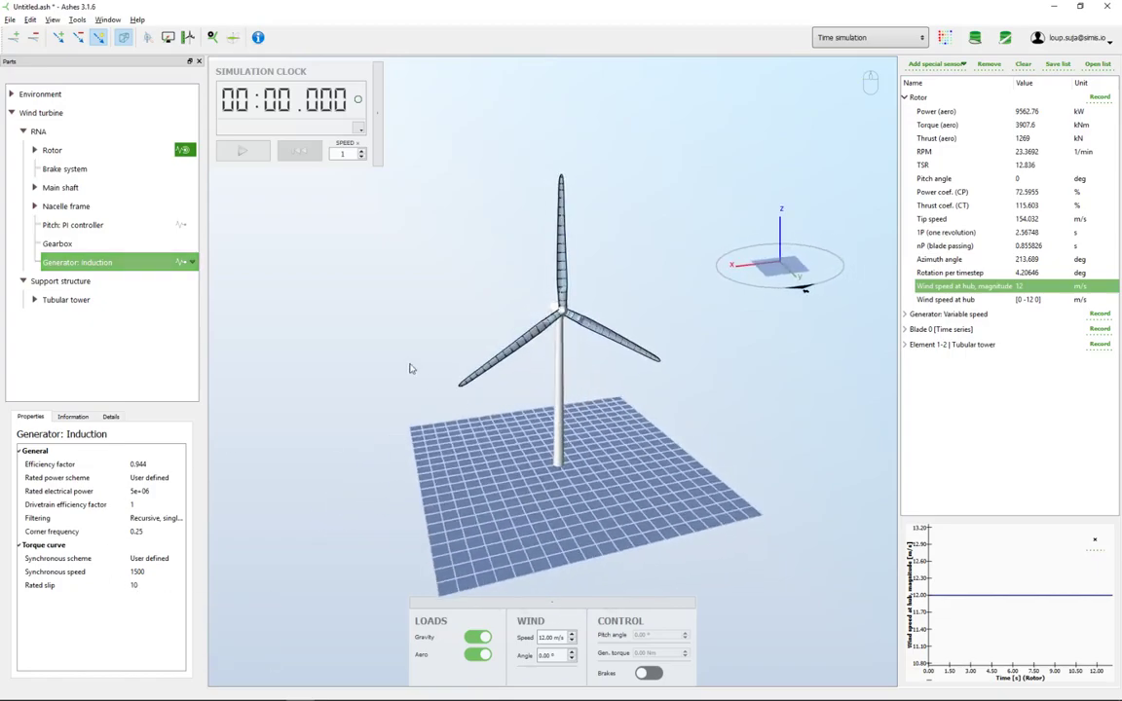
# - Change the RNA's generator component to PMSG axial
pyautogui.click(39, 131)
pyautogui.click(143, 467)
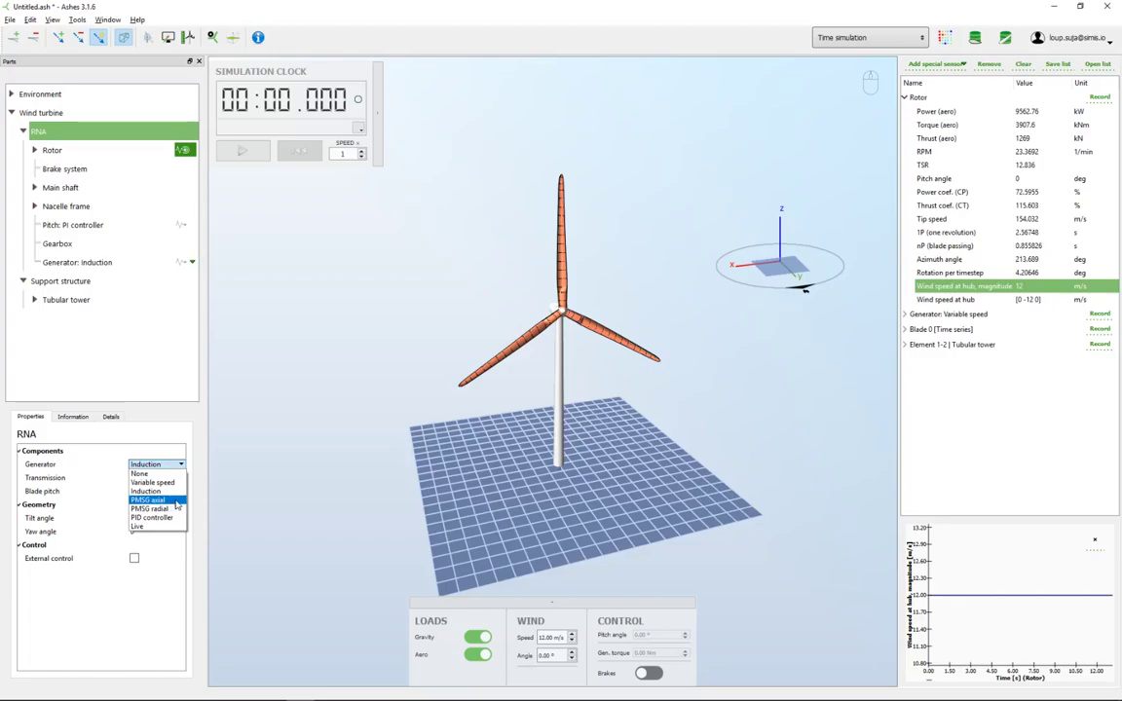
pyautogui.click(176, 501)
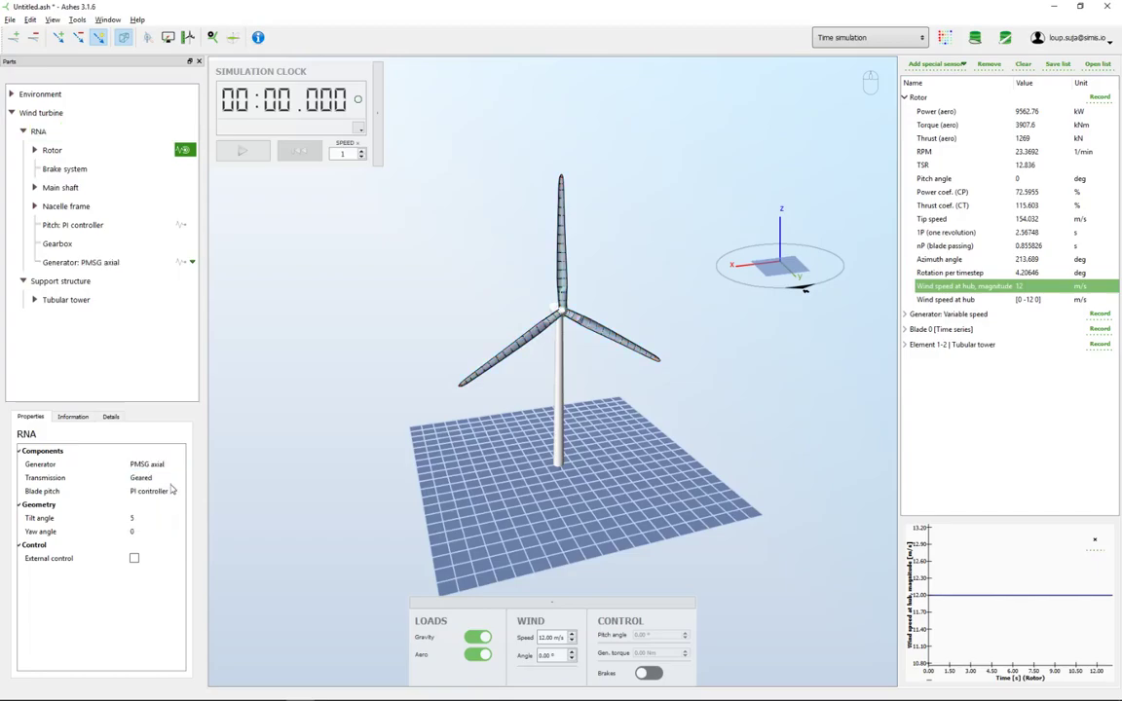
# - Change the RNA's generator to PMSG radial and examine its stator, radial and rotor properties, including the resistance scheme description
pyautogui.click(163, 467)
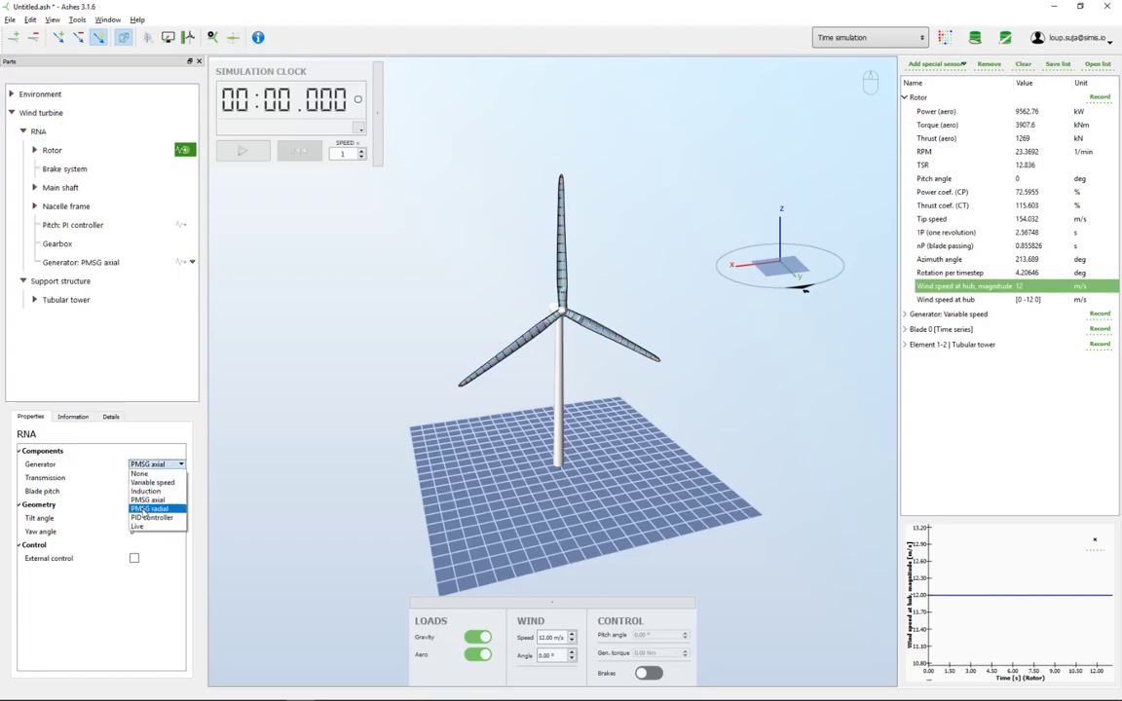
pyautogui.click(170, 509)
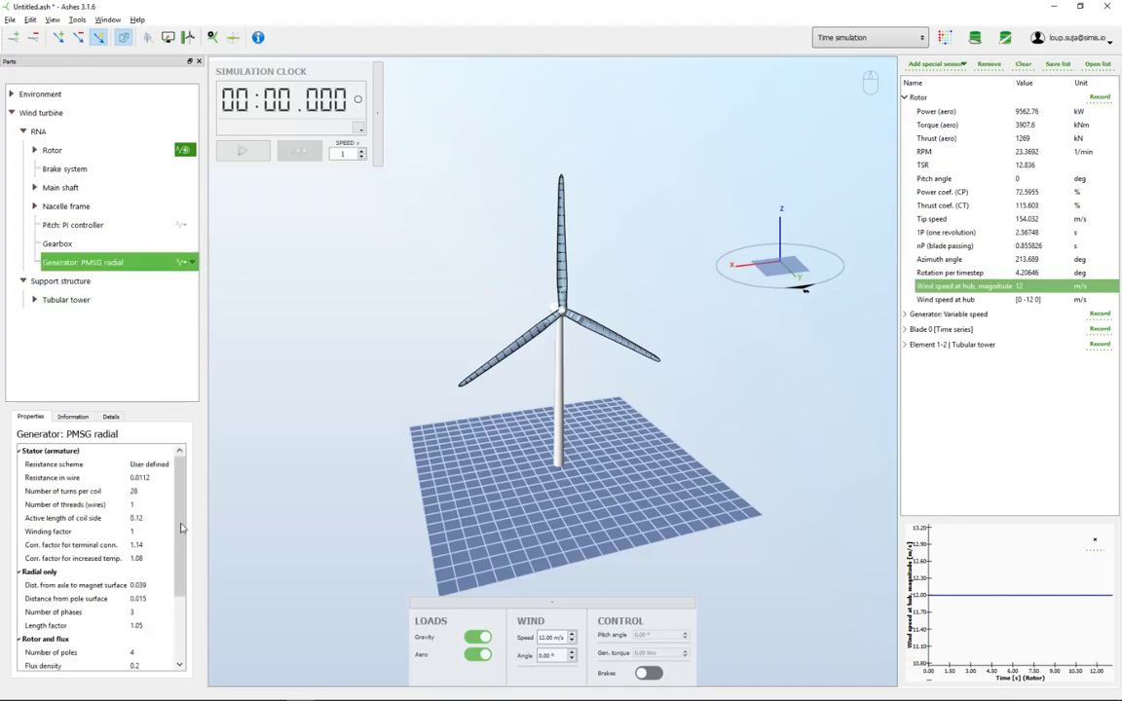
pyautogui.scroll(-3, 161, 499)
pyautogui.scroll(3, 161, 499)
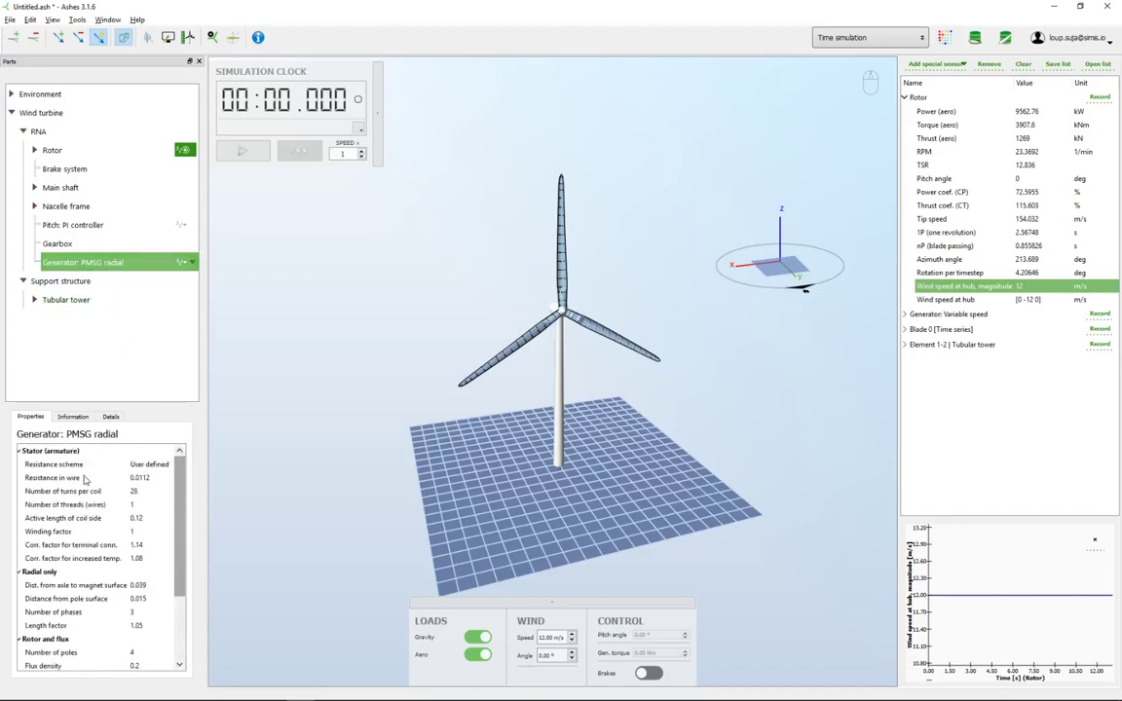
pyautogui.moveTo(80, 475)
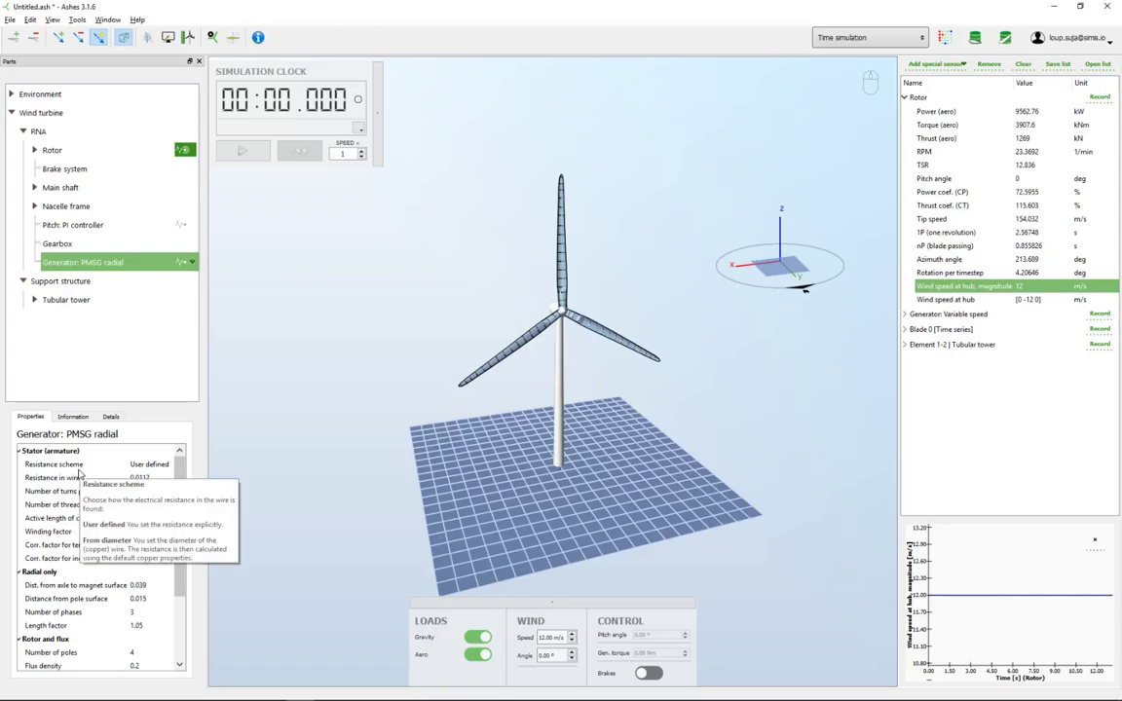
pyautogui.moveTo(531, 451); pyautogui.dragTo(424, 409)
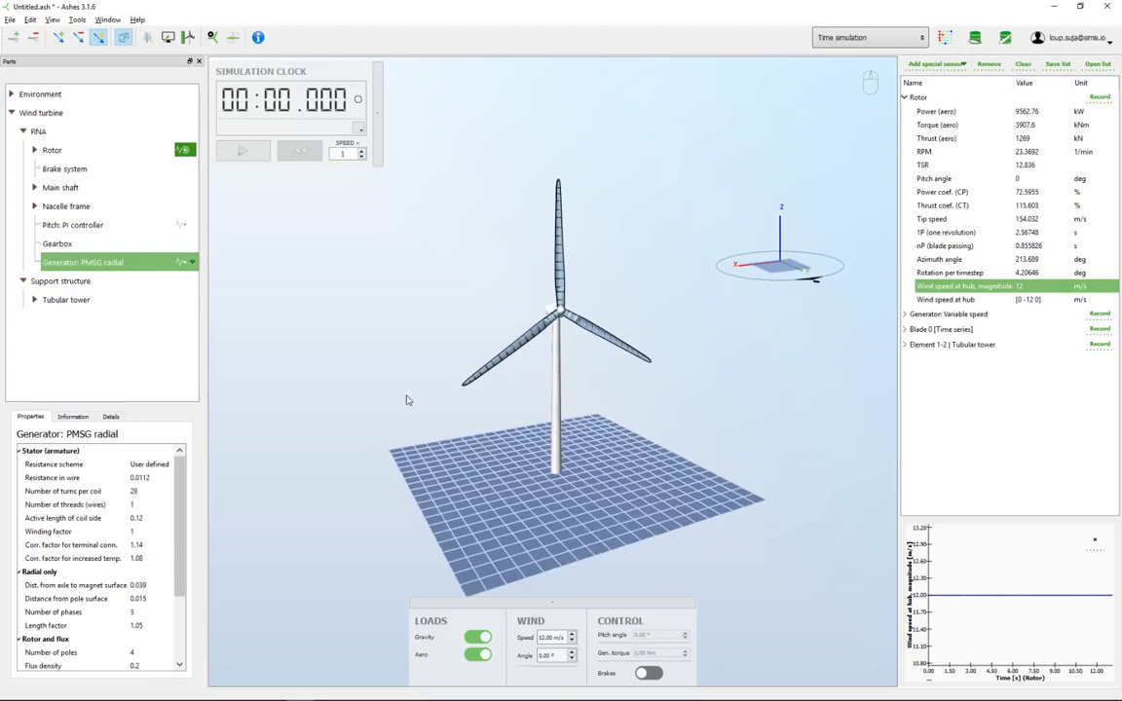
# - Set the RNA's generator to PID controller and review its setpoint and proportional, integral and derivative gain properties
pyautogui.click(41, 129)
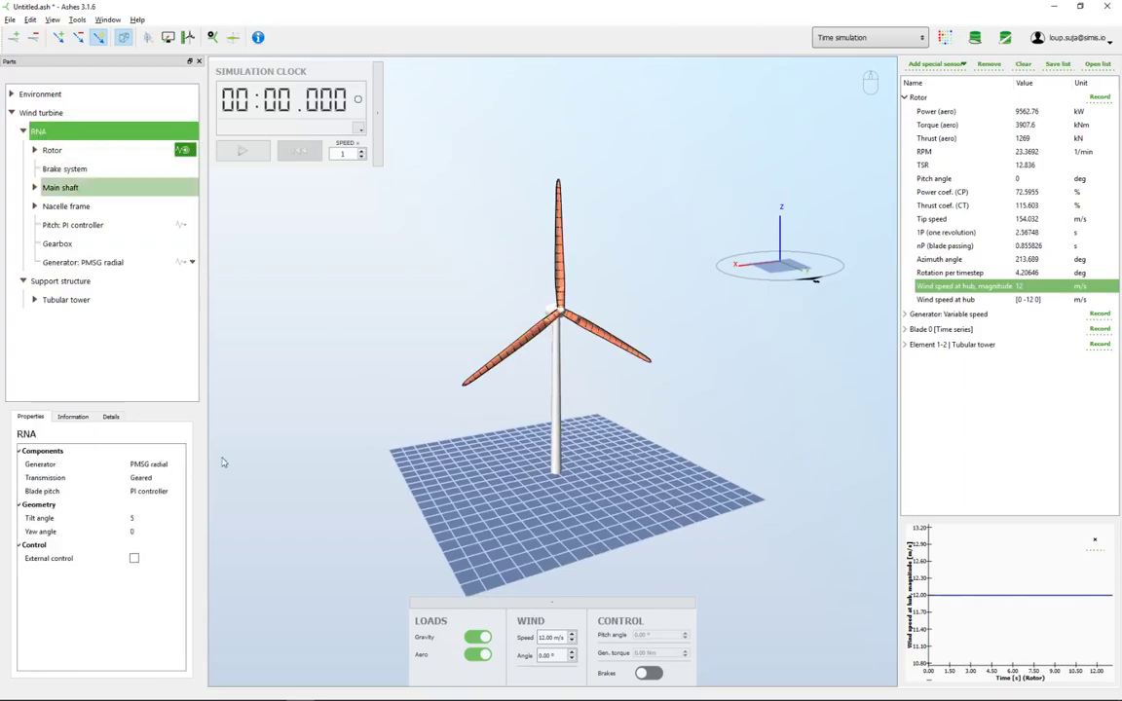
pyautogui.click(152, 466)
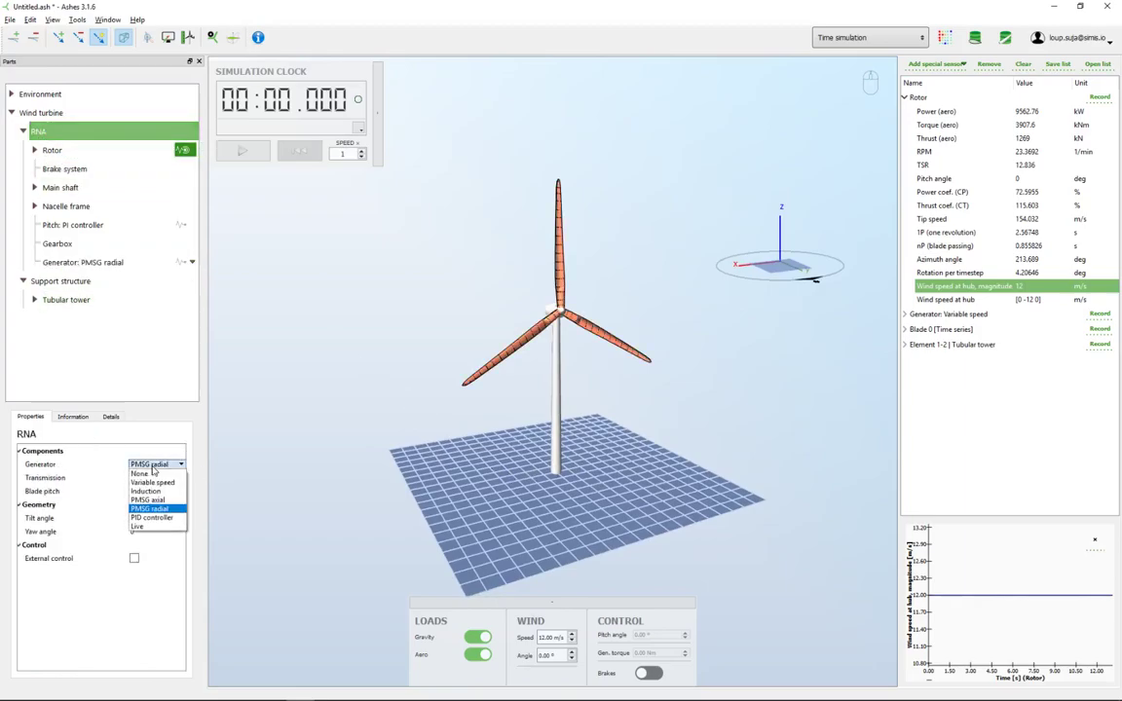
pyautogui.click(156, 518)
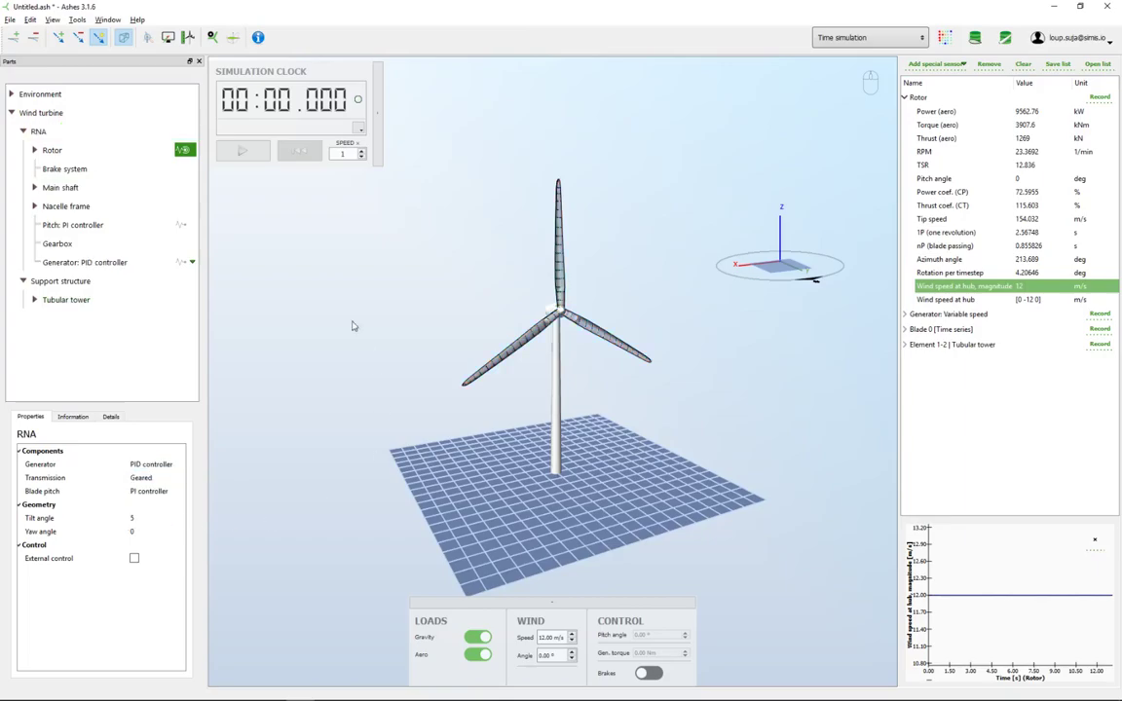
pyautogui.click(76, 263)
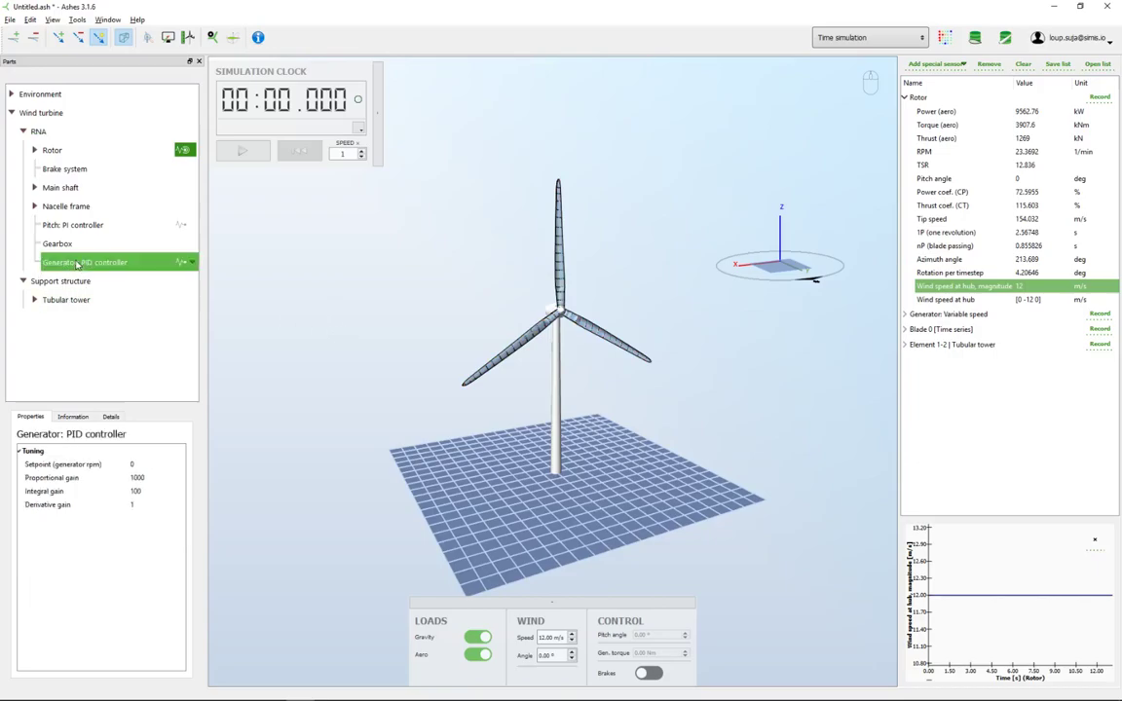
pyautogui.moveTo(454, 466); pyautogui.dragTo(299, 469)
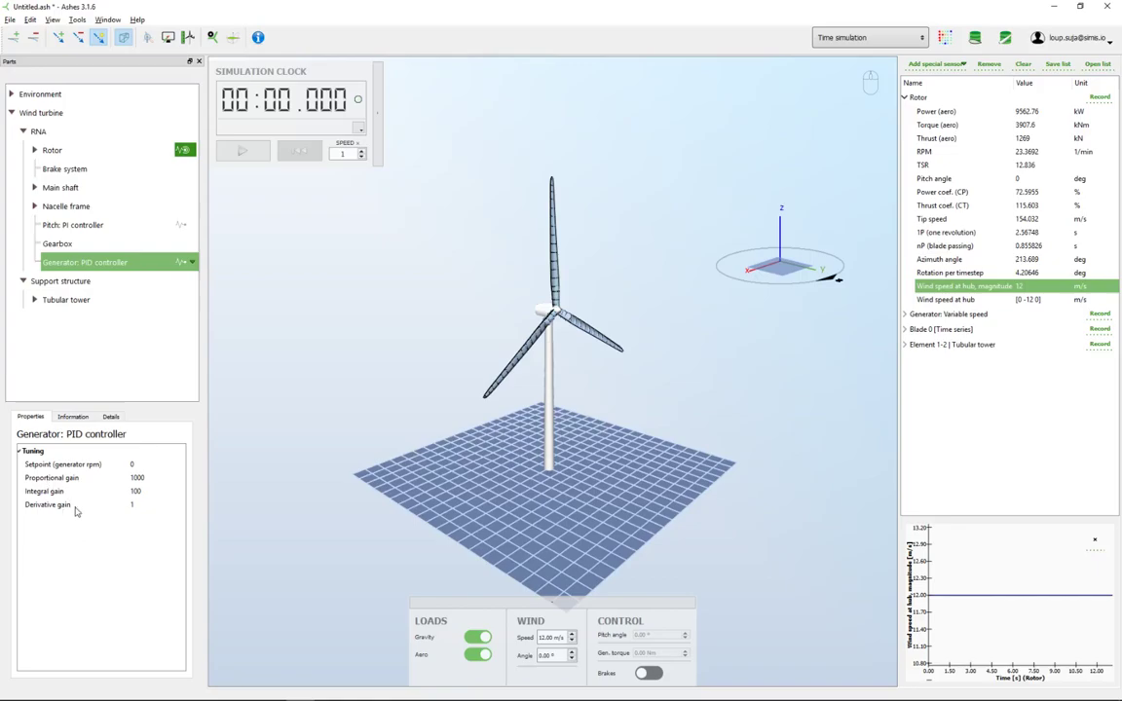
pyautogui.moveTo(512, 362); pyautogui.dragTo(461, 445)
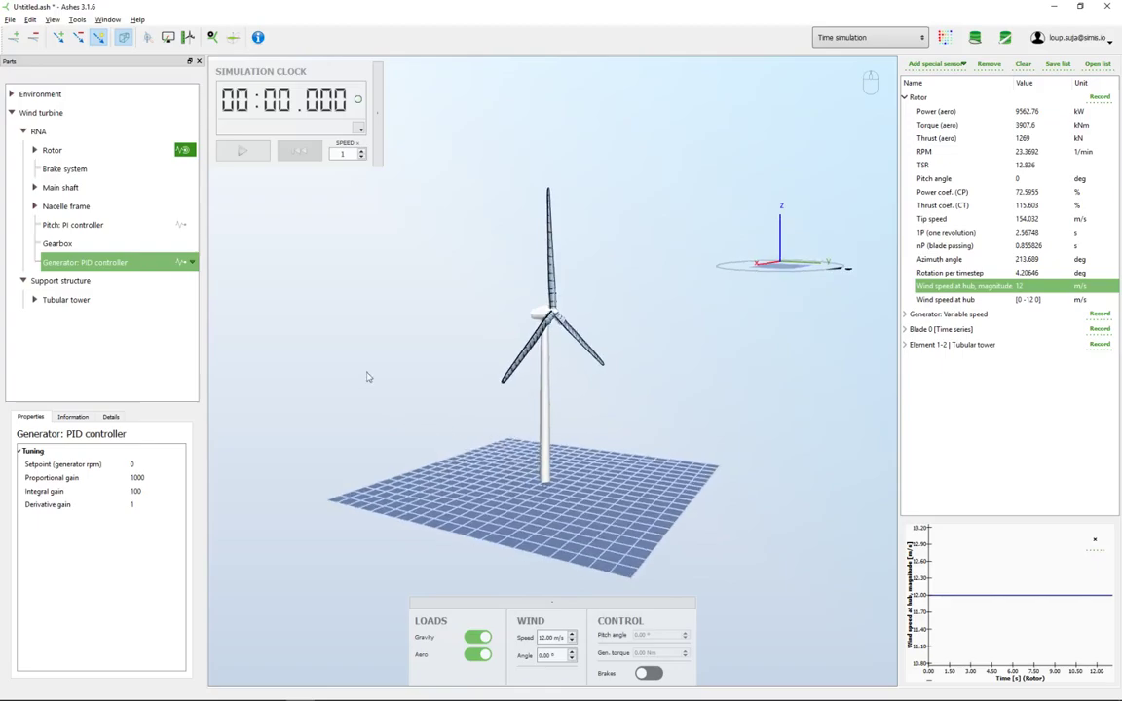
# - Set the RNA's generator to Live and look at the generator torque control for the simulation
pyautogui.click(64, 149)
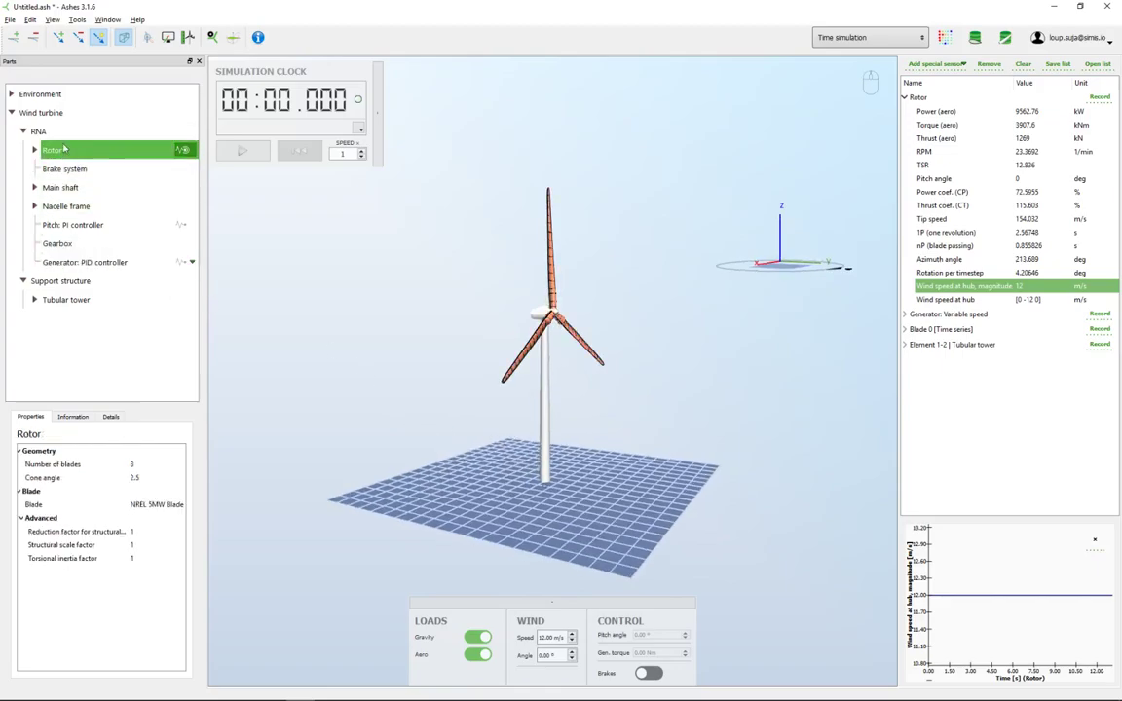
pyautogui.click(39, 131)
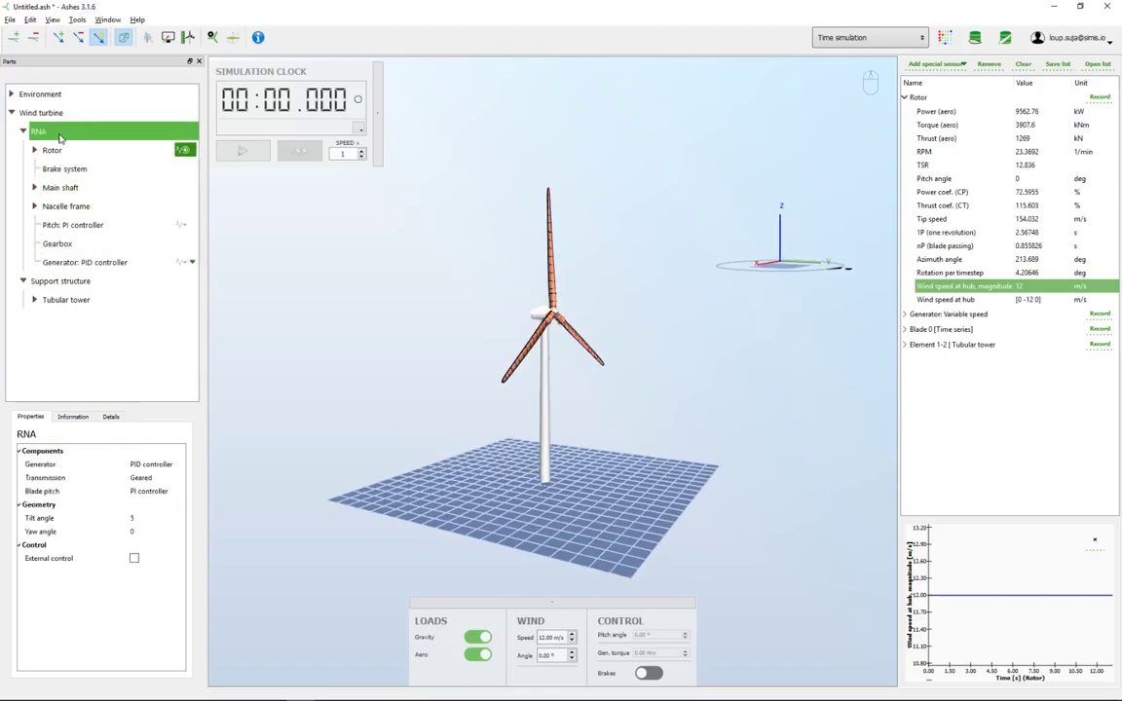
pyautogui.click(151, 465)
pyautogui.click(144, 526)
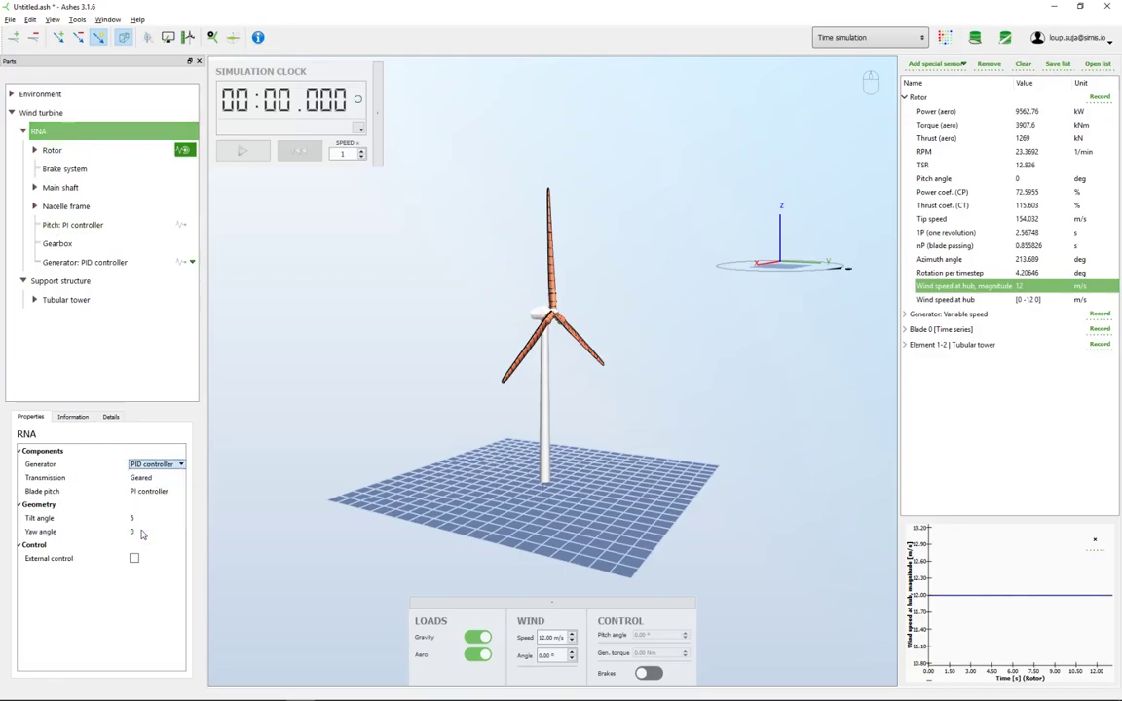
pyautogui.click(408, 454)
pyautogui.moveTo(560, 405); pyautogui.dragTo(485, 374)
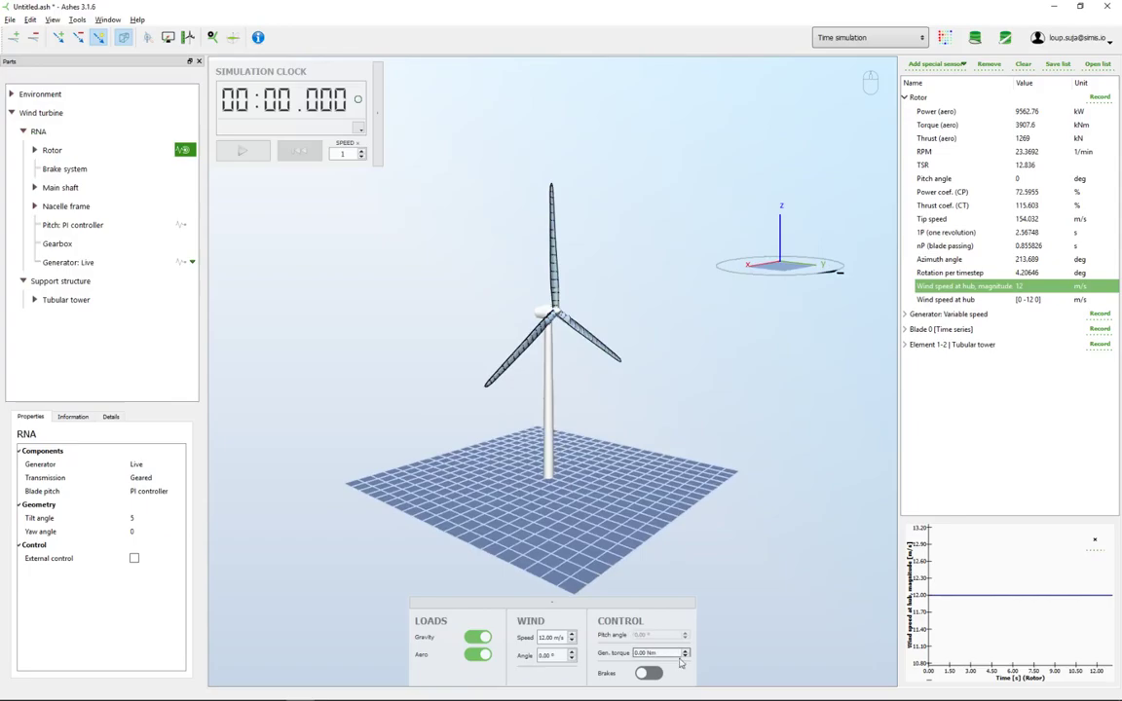
pyautogui.moveTo(629, 448); pyautogui.dragTo(614, 472)
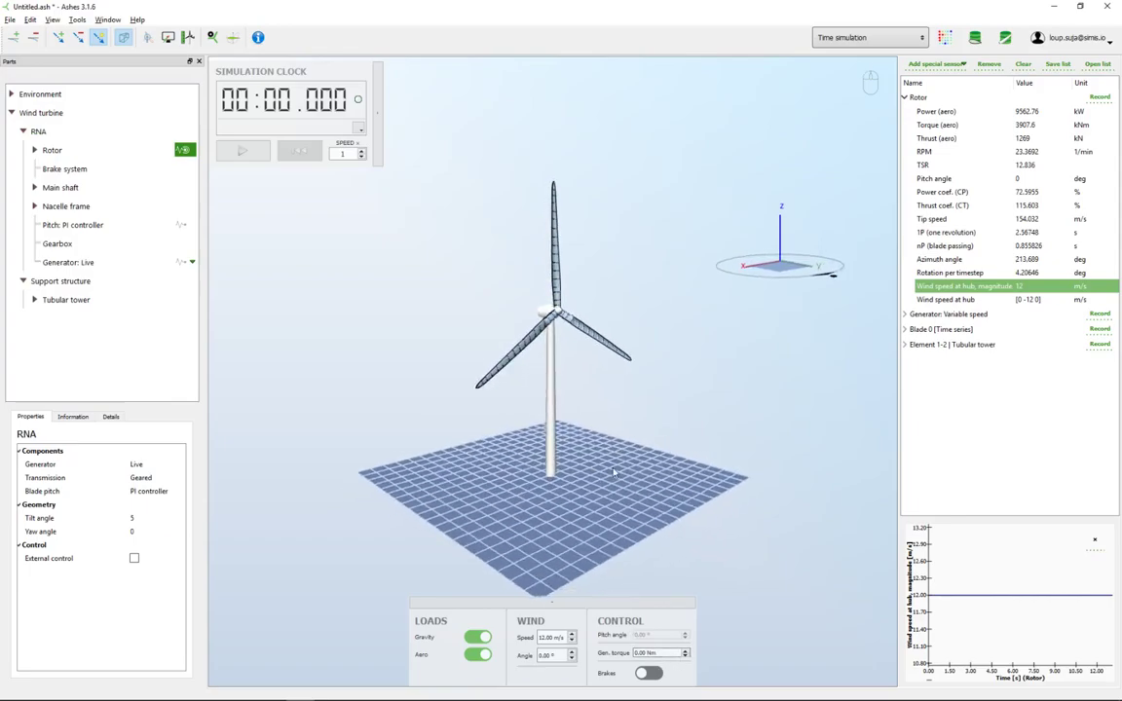
# - Set the RNA's generator component back to Variable speed
pyautogui.click(146, 464)
pyautogui.click(156, 465)
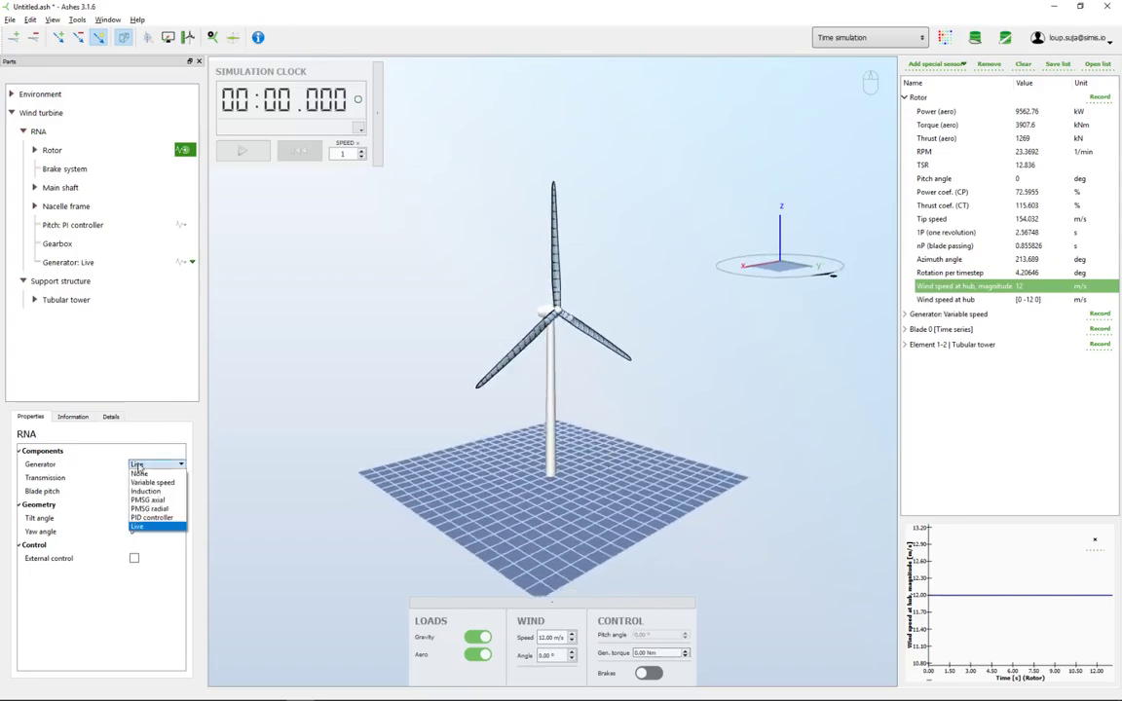
pyautogui.click(153, 482)
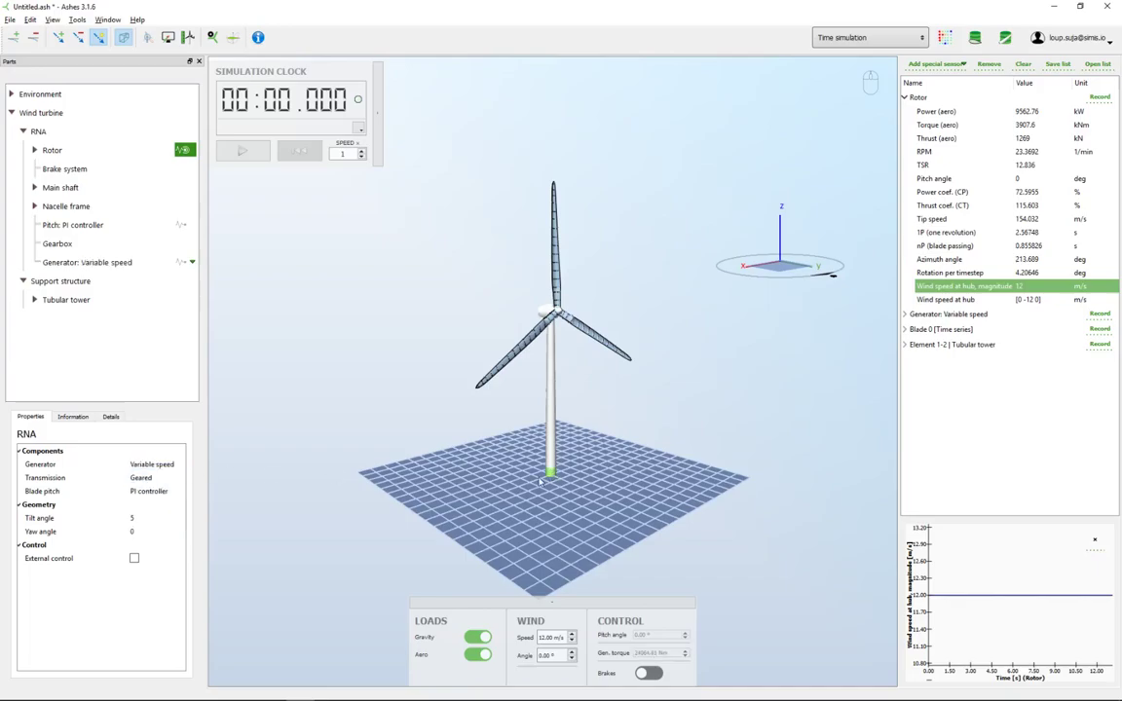
pyautogui.moveTo(373, 424); pyautogui.dragTo(532, 335)
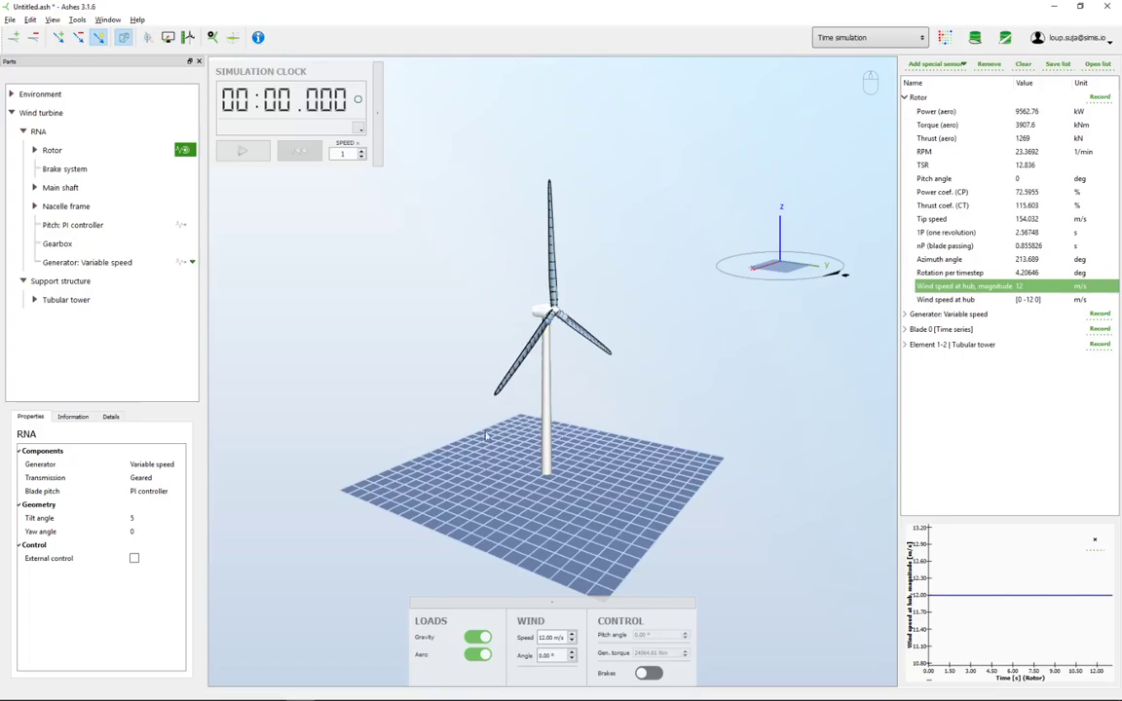
# - Change the RNA's transmission to Direct drive
pyautogui.click(49, 479)
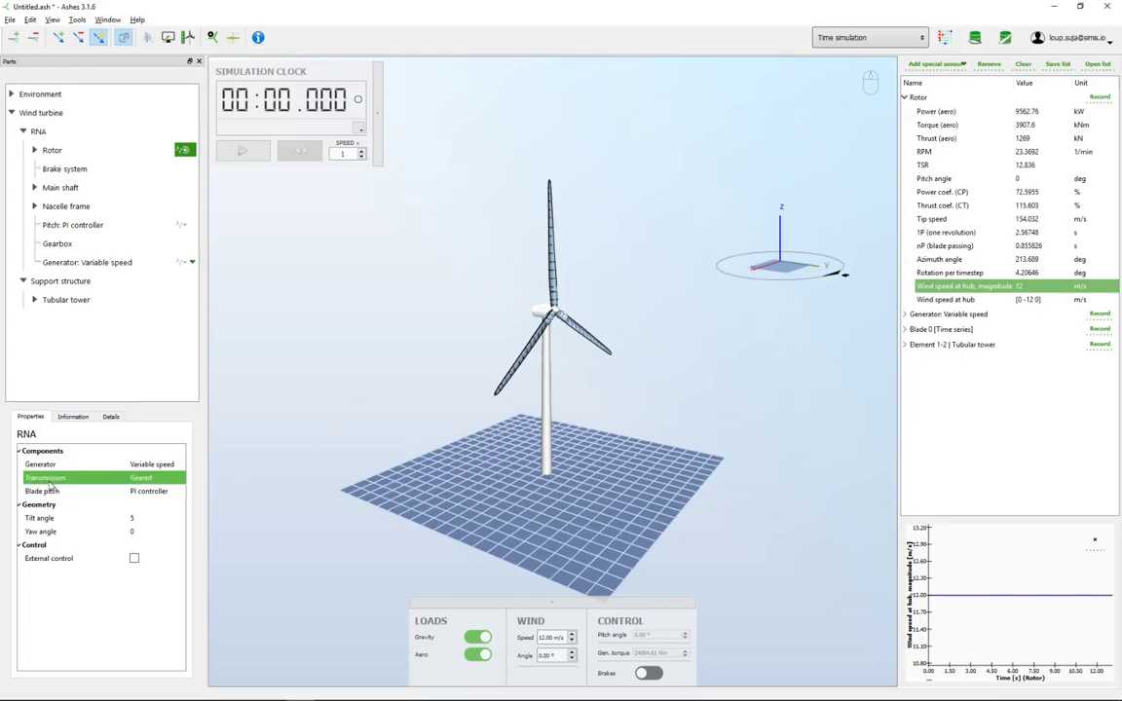
pyautogui.click(144, 480)
pyautogui.click(156, 496)
pyautogui.moveTo(507, 373); pyautogui.dragTo(533, 432)
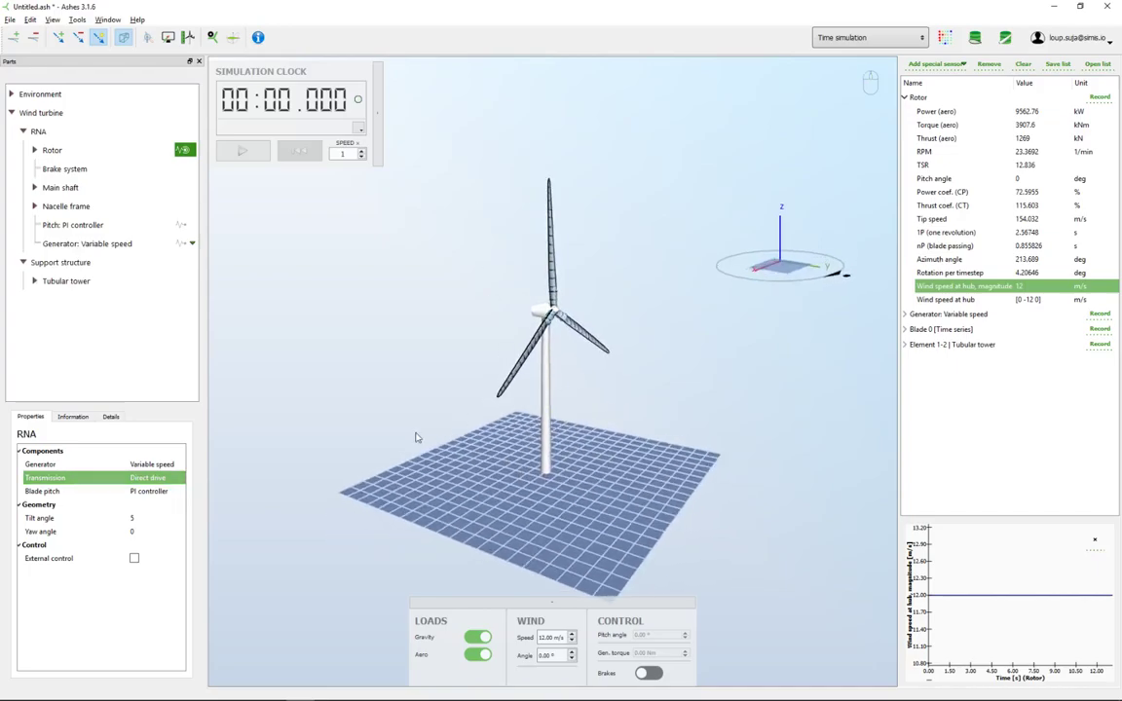
# - Restore the RNA's transmission to Geared and view the gearbox's properties, including the gear ratio description
pyautogui.click(148, 479)
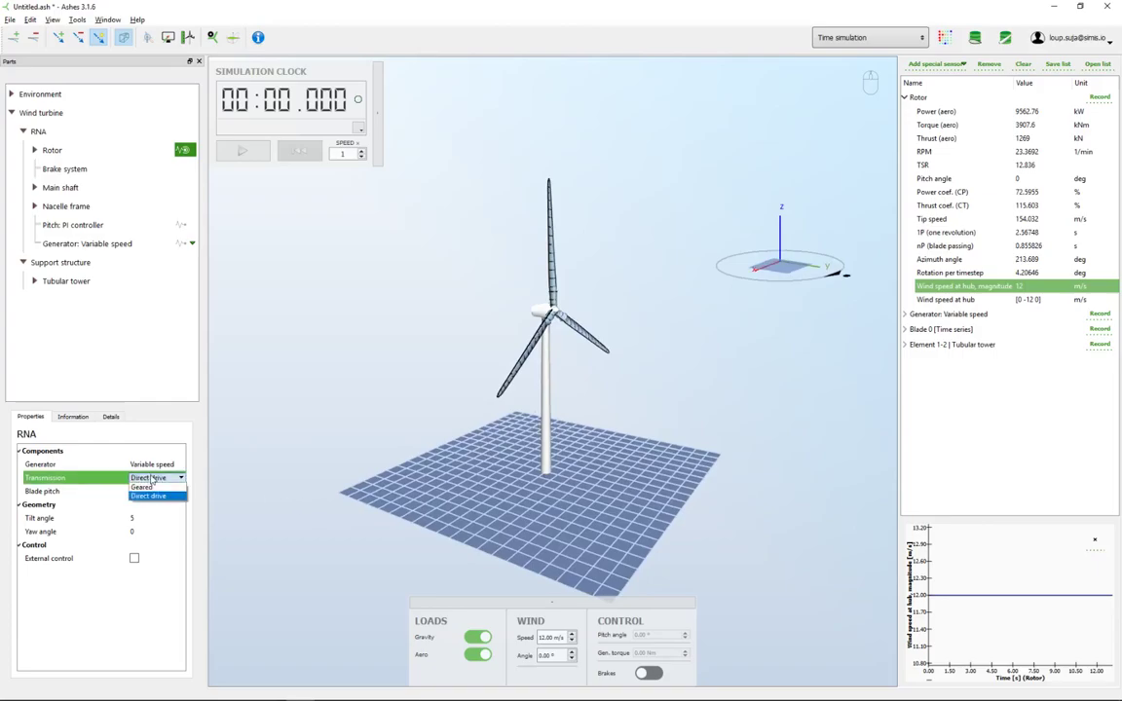
pyautogui.click(148, 497)
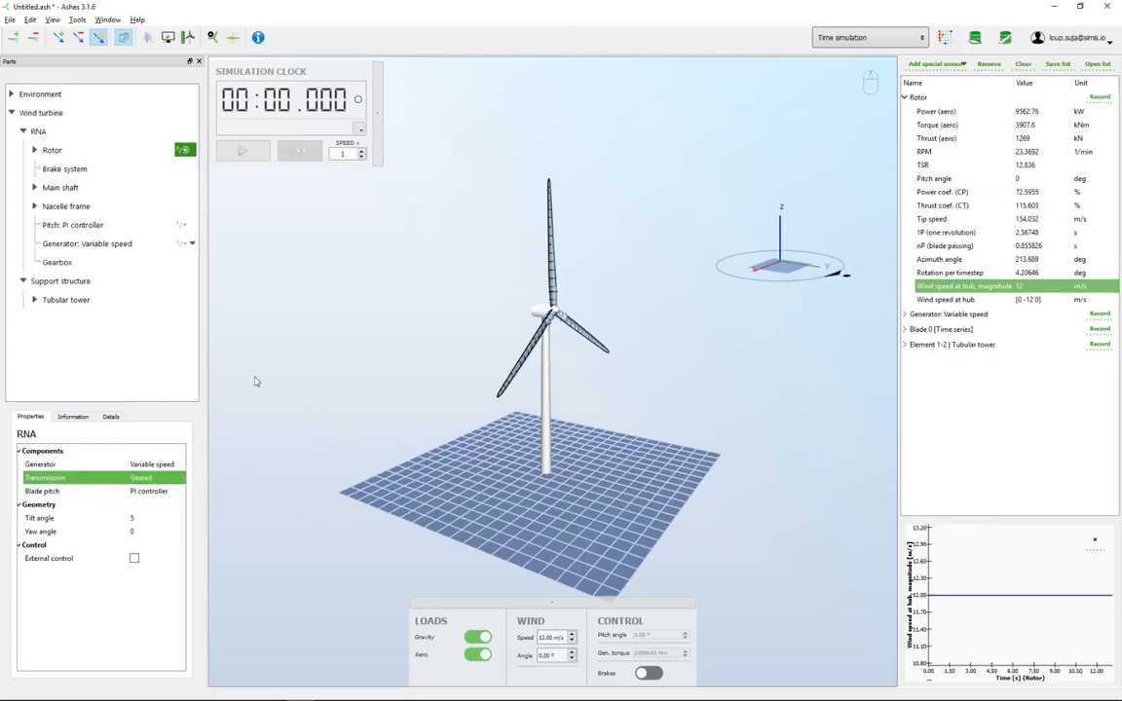
pyautogui.click(60, 263)
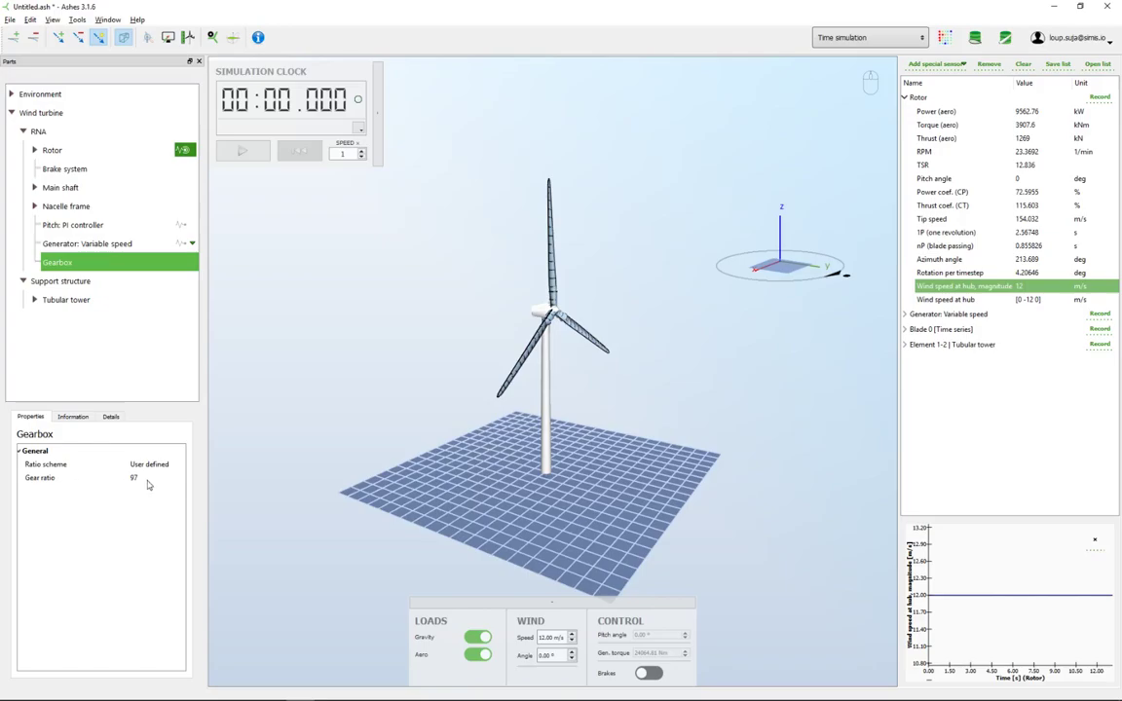
pyautogui.moveTo(125, 485)
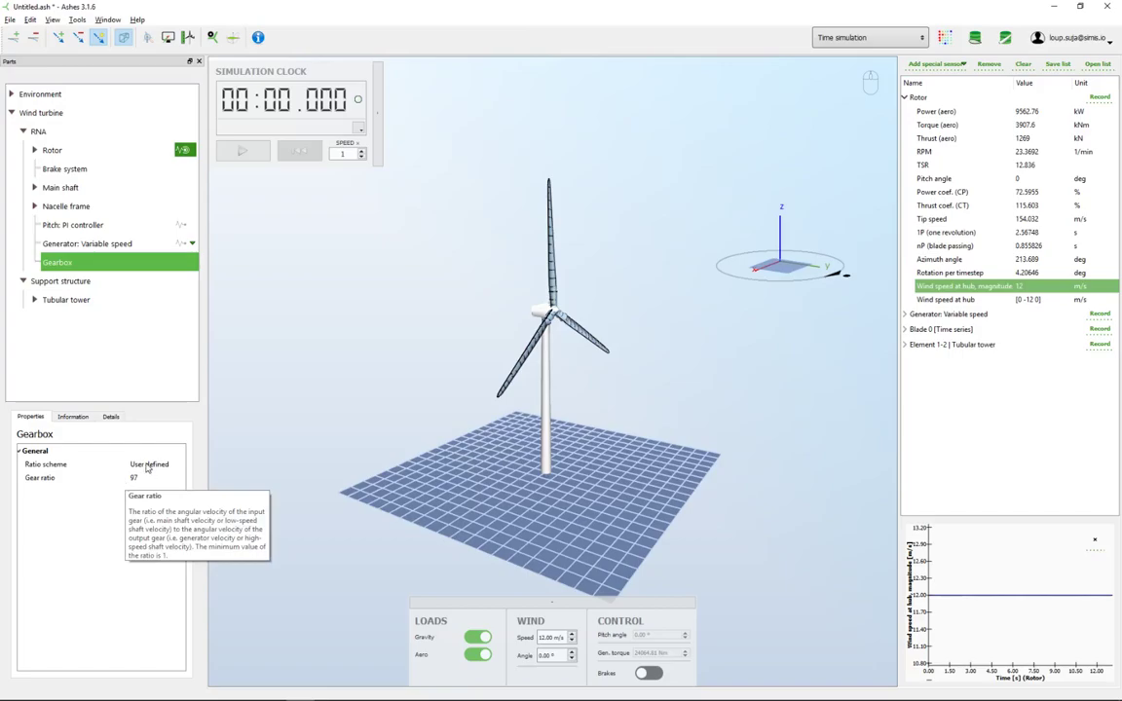
# - Check the gearbox's ratio scheme options without changing User defined, and return to the RNA's properties
pyautogui.click(161, 465)
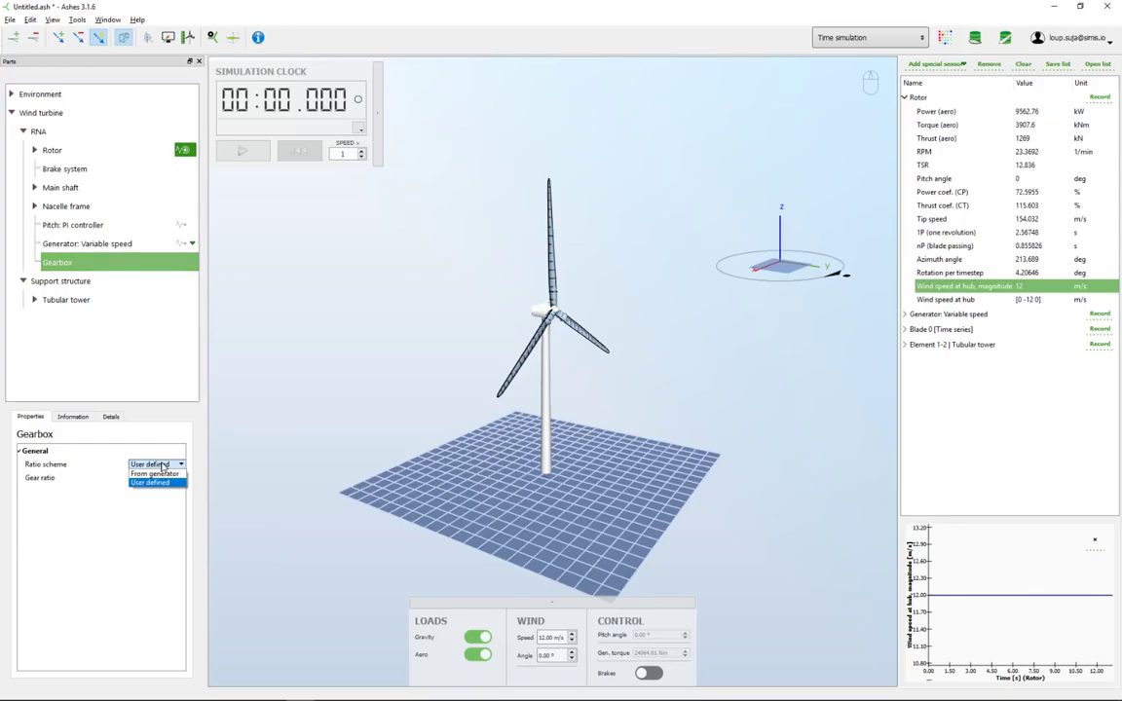
pyautogui.click(163, 467)
pyautogui.moveTo(461, 353); pyautogui.dragTo(476, 481)
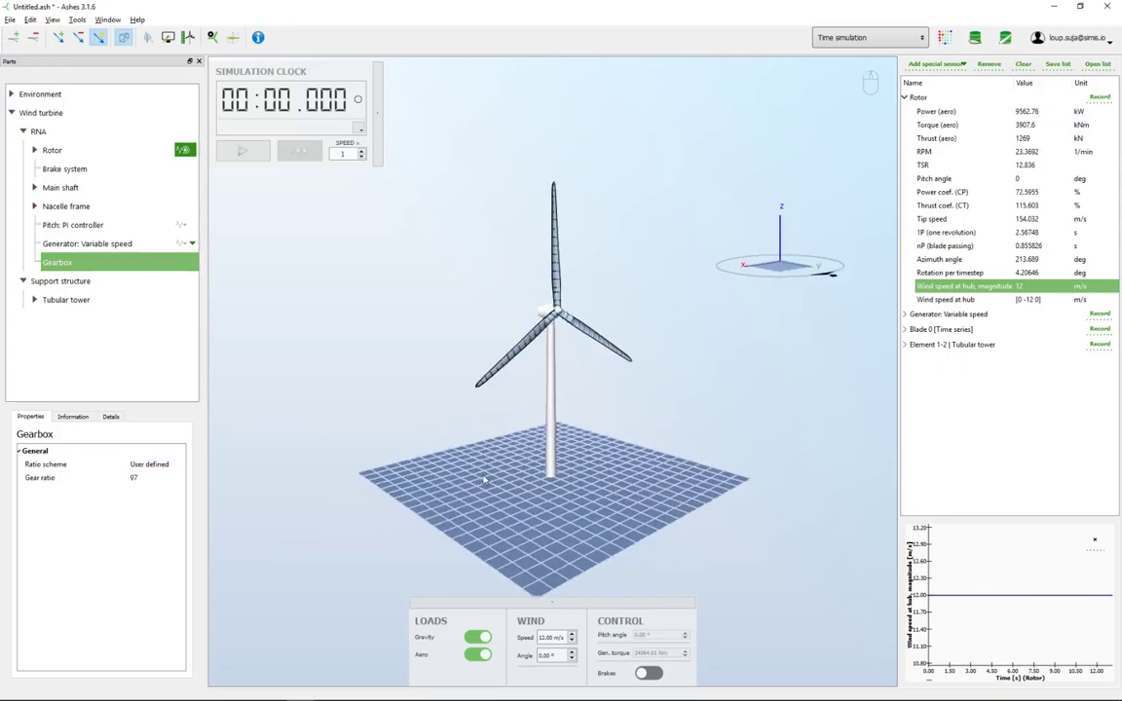
pyautogui.click(47, 134)
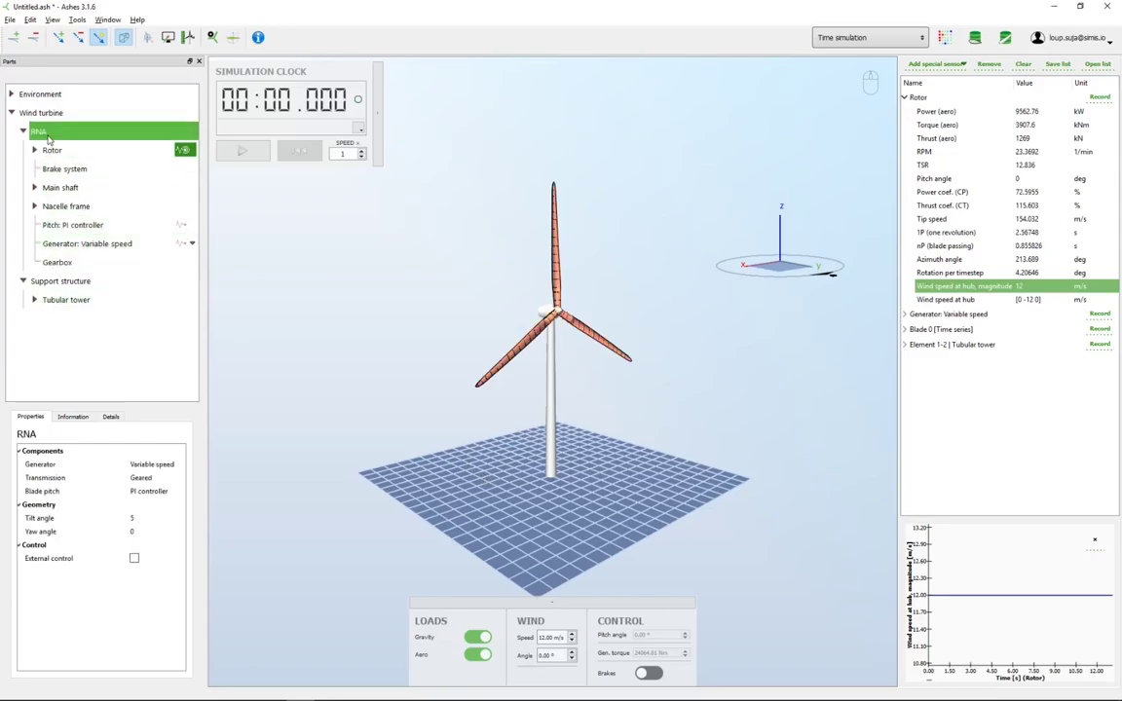
# - Check the RNA's blade pitch options while keeping PI controller, and view the properties of the pitch PI controller part
pyautogui.click(153, 492)
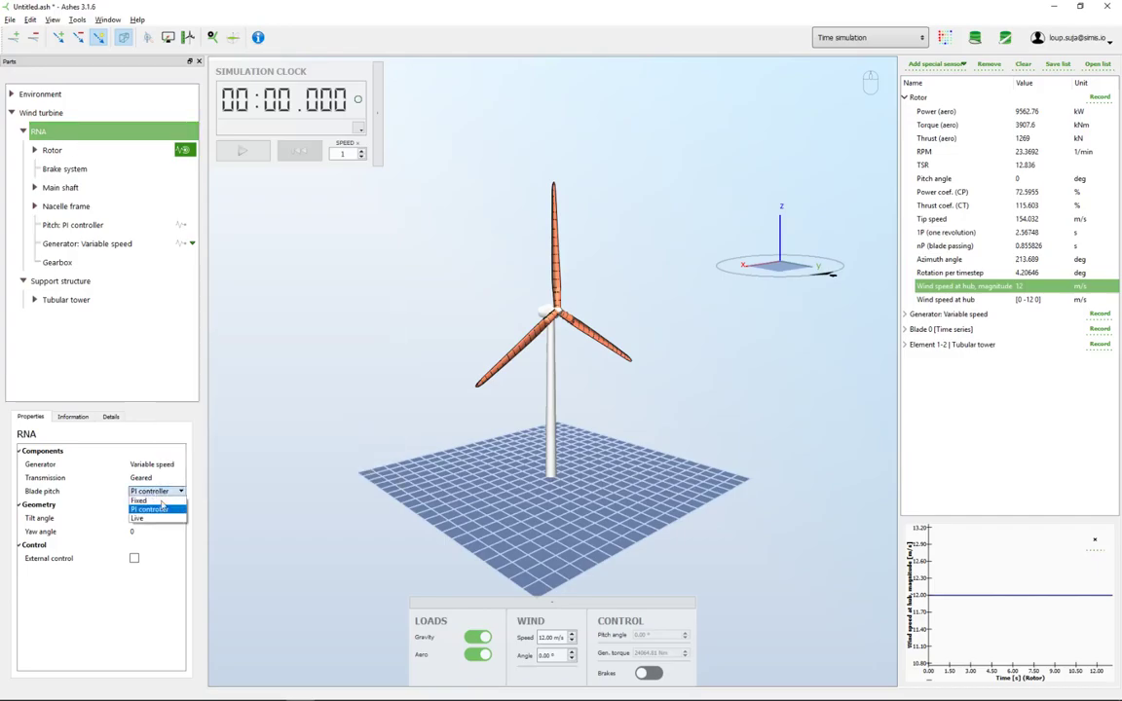
pyautogui.click(142, 512)
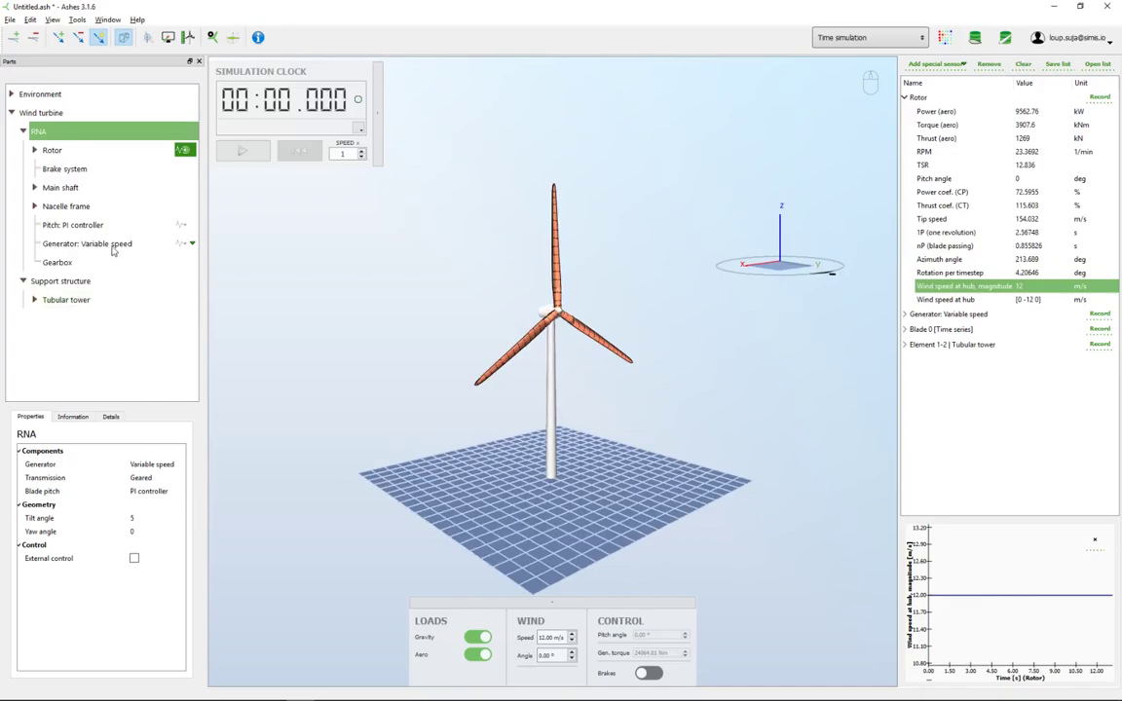
pyautogui.click(76, 227)
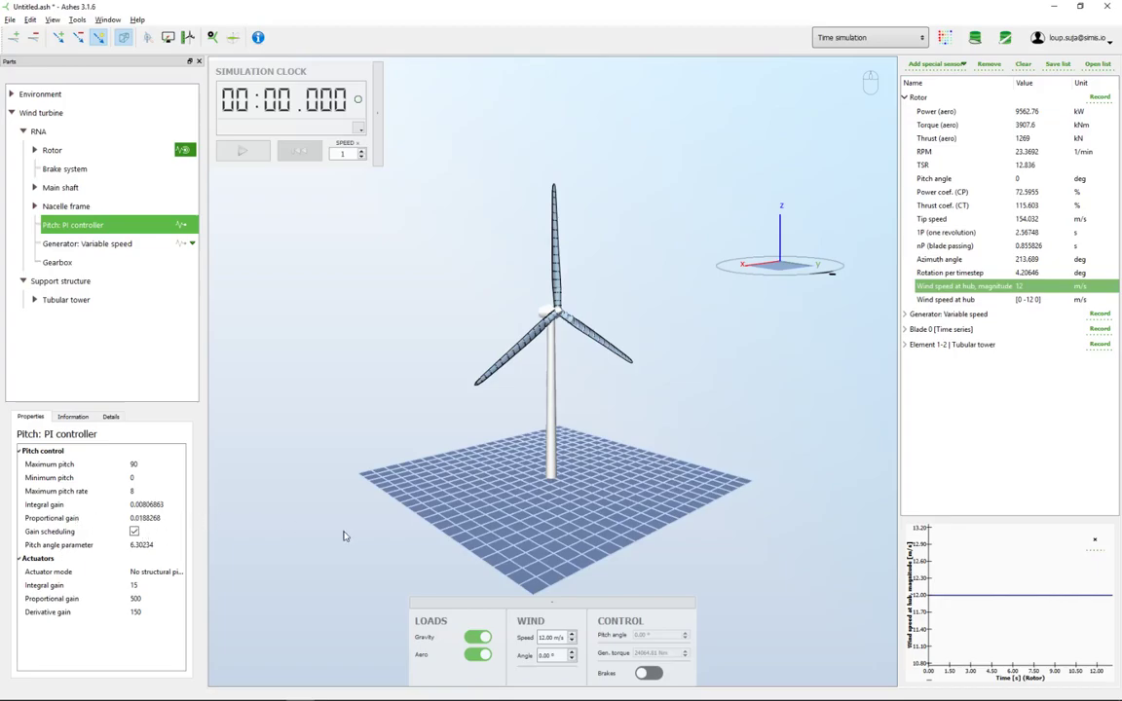
pyautogui.moveTo(526, 472); pyautogui.dragTo(450, 428)
pyautogui.moveTo(558, 450)
pyautogui.mouseDown()
pyautogui.moveTo(591, 452)
pyautogui.moveTo(564, 446)
pyautogui.mouseUp()
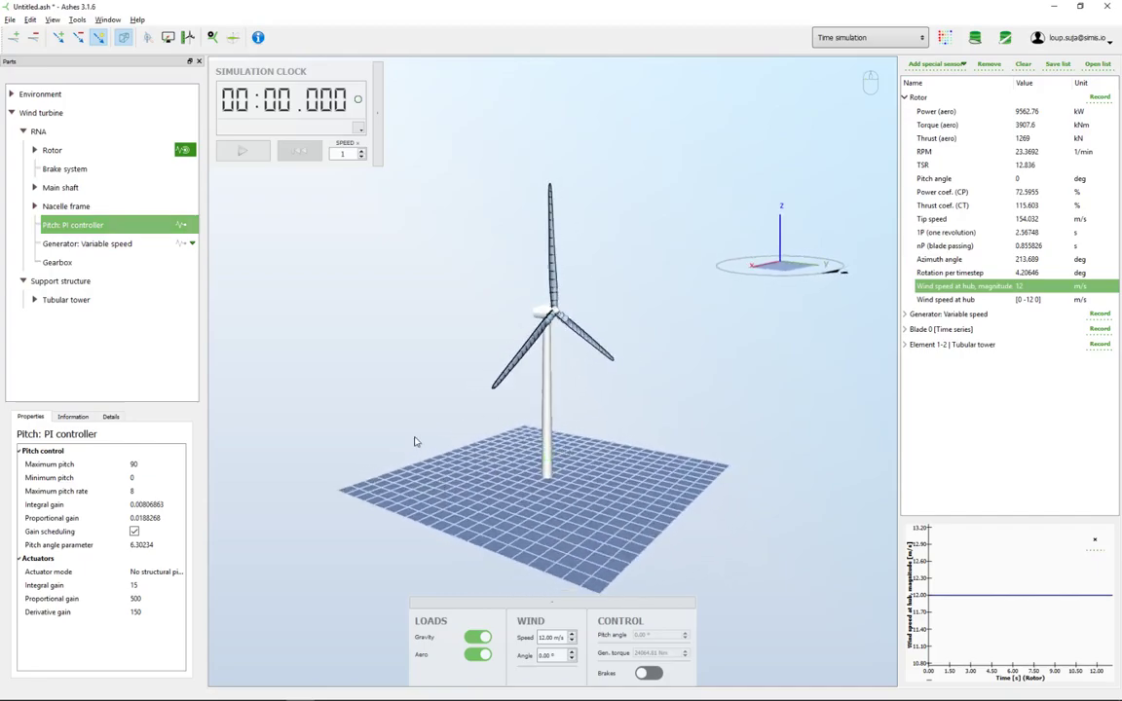
pyautogui.moveTo(414, 442); pyautogui.dragTo(401, 531)
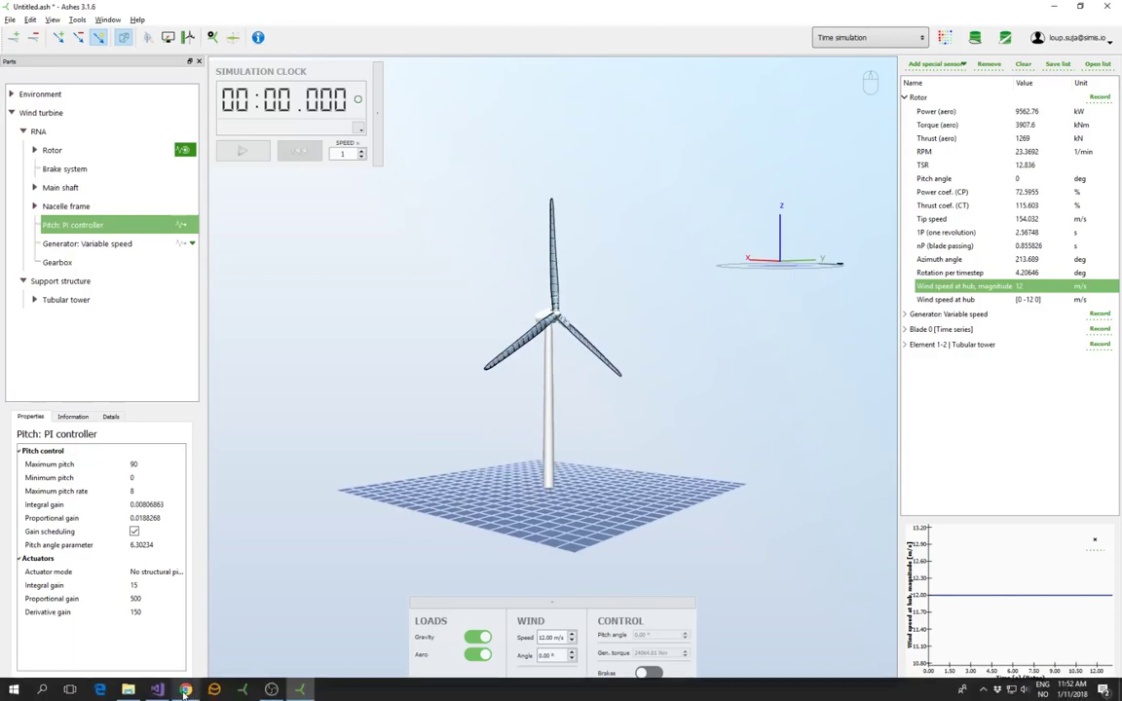
# - Switch to Chrome, look through the NREL 5-MW report's blade-pitch sensitivity table and gain-scheduling equations, and return to Ashes
pyautogui.click(184, 691)
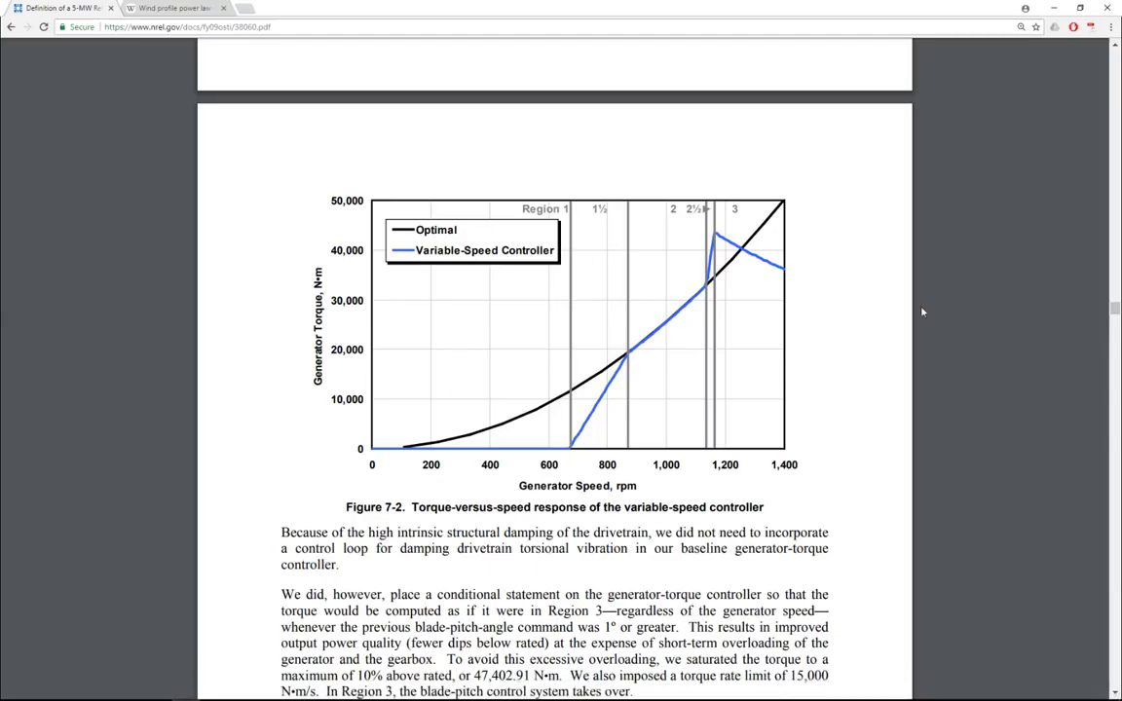
pyautogui.scroll(-20, 922, 312)
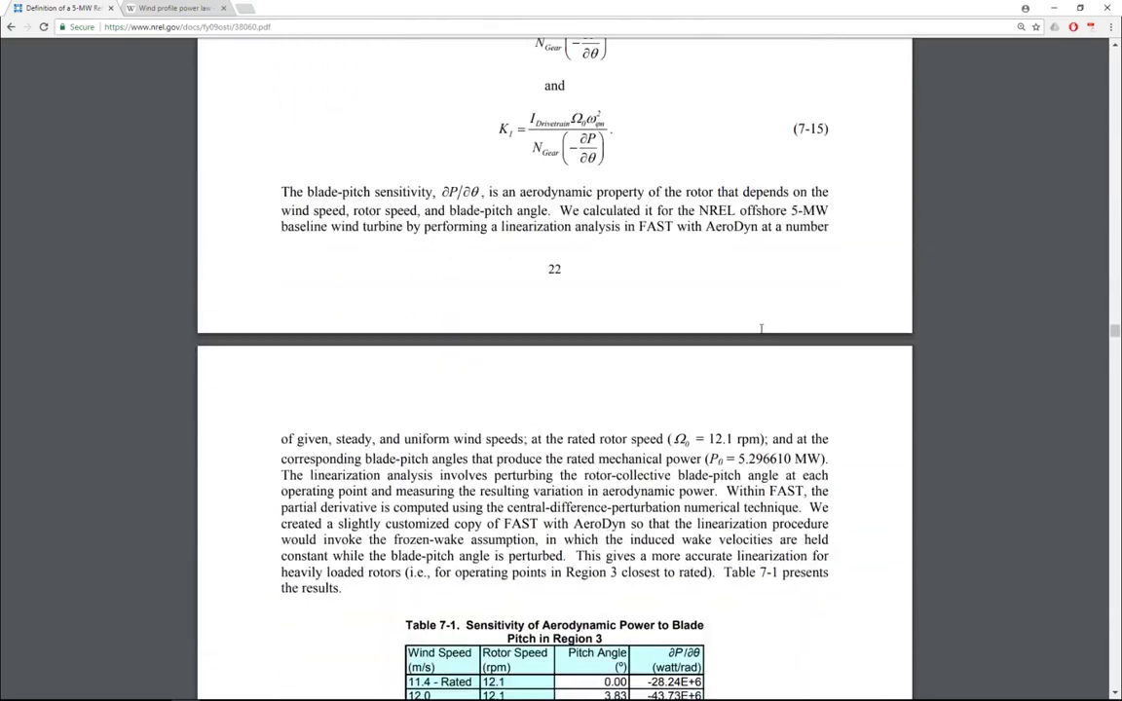
pyautogui.scroll(-5, 761, 329)
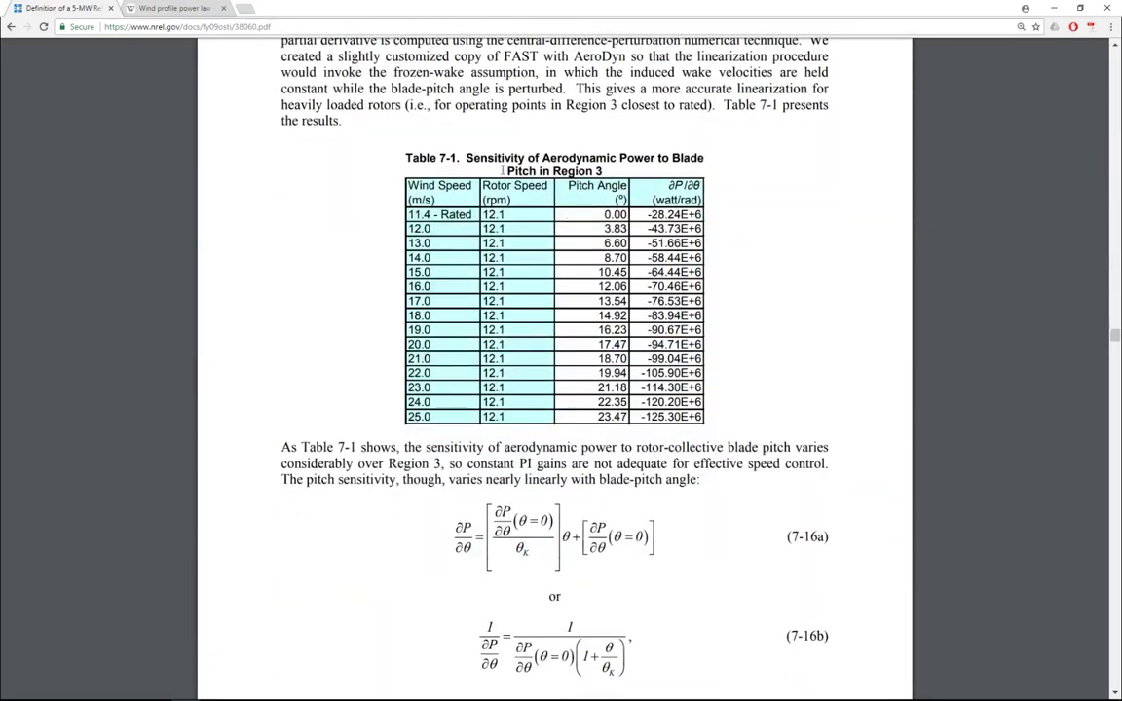
pyautogui.scroll(-12, 576, 275)
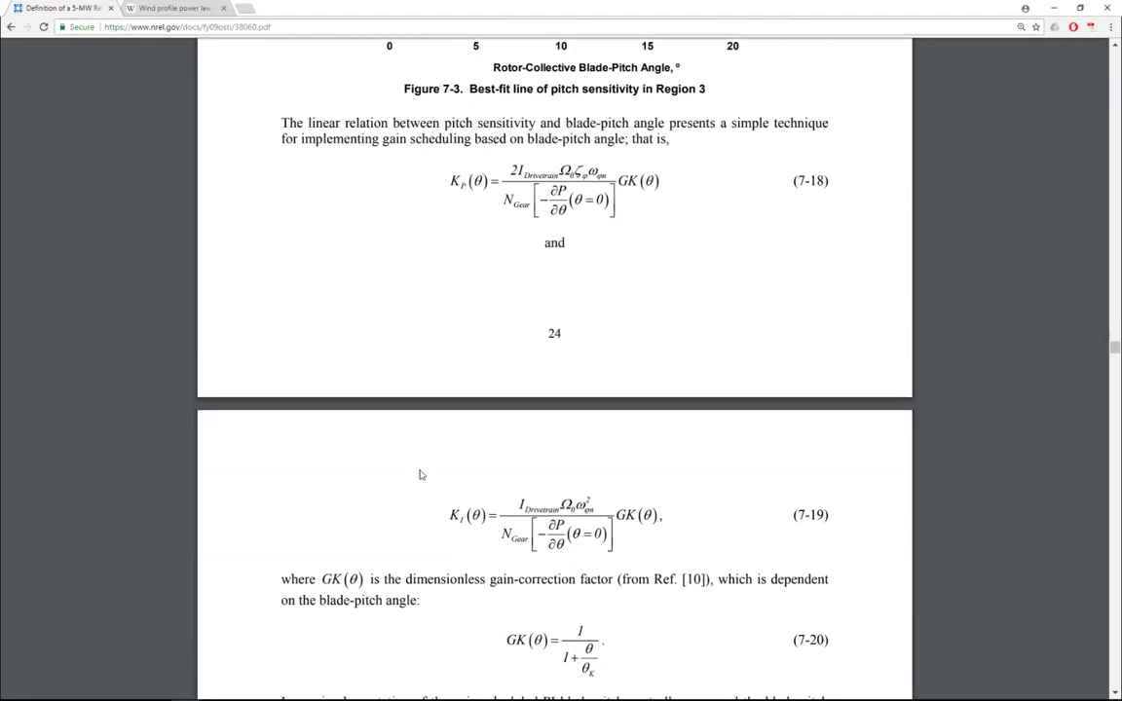
pyautogui.moveTo(271, 695)
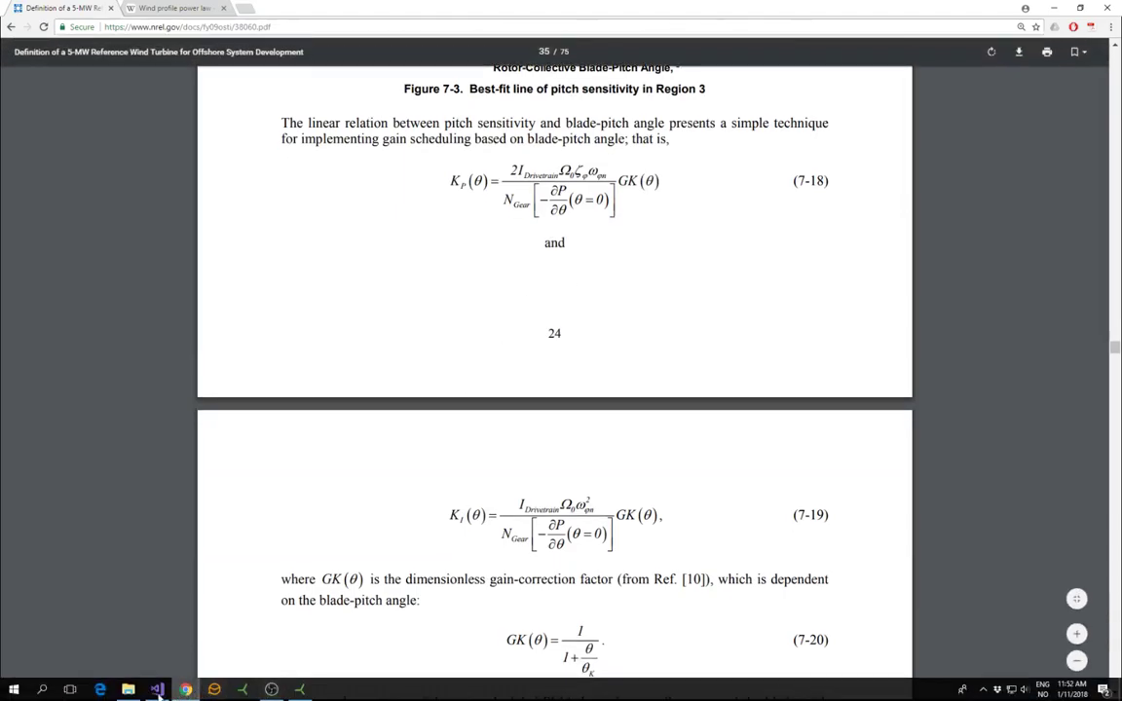
pyautogui.click(271, 689)
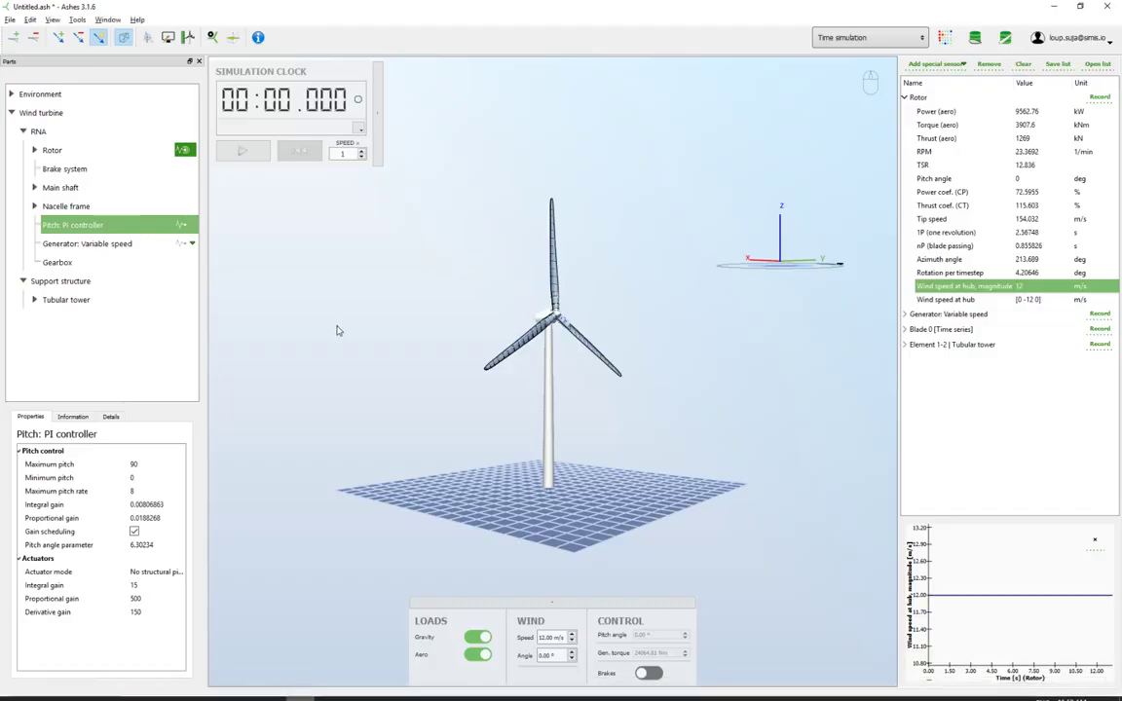
# - Change the RNA's blade pitch to Fixed
pyautogui.click(39, 132)
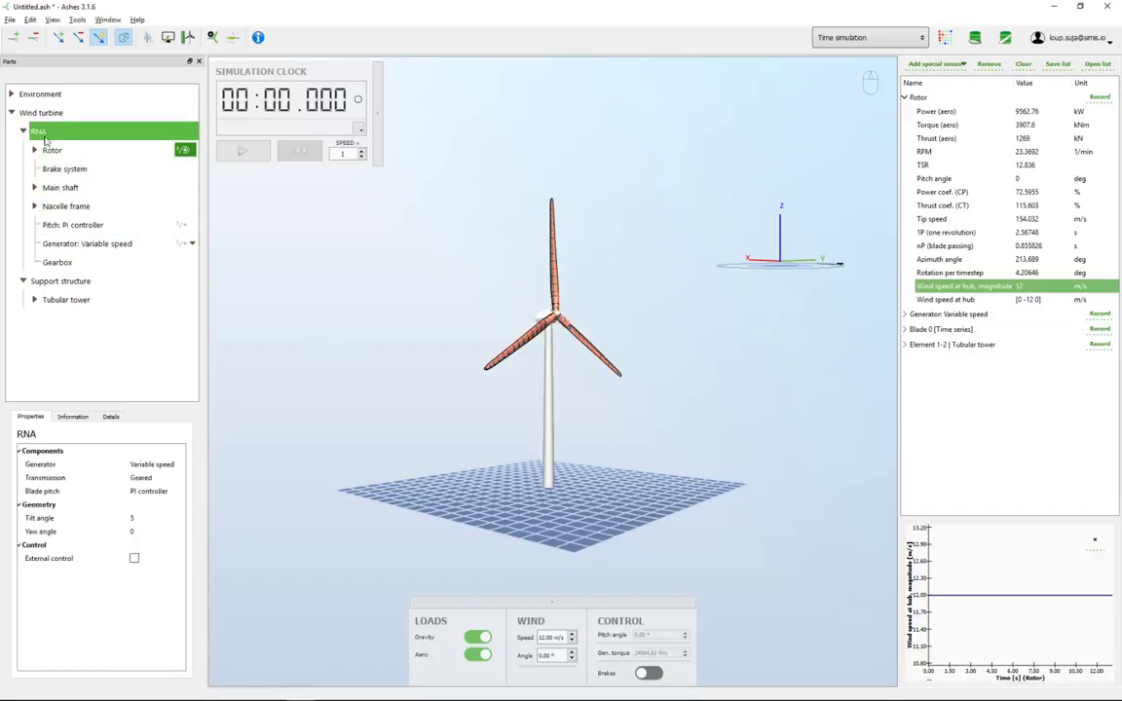
pyautogui.click(150, 491)
pyautogui.click(136, 453)
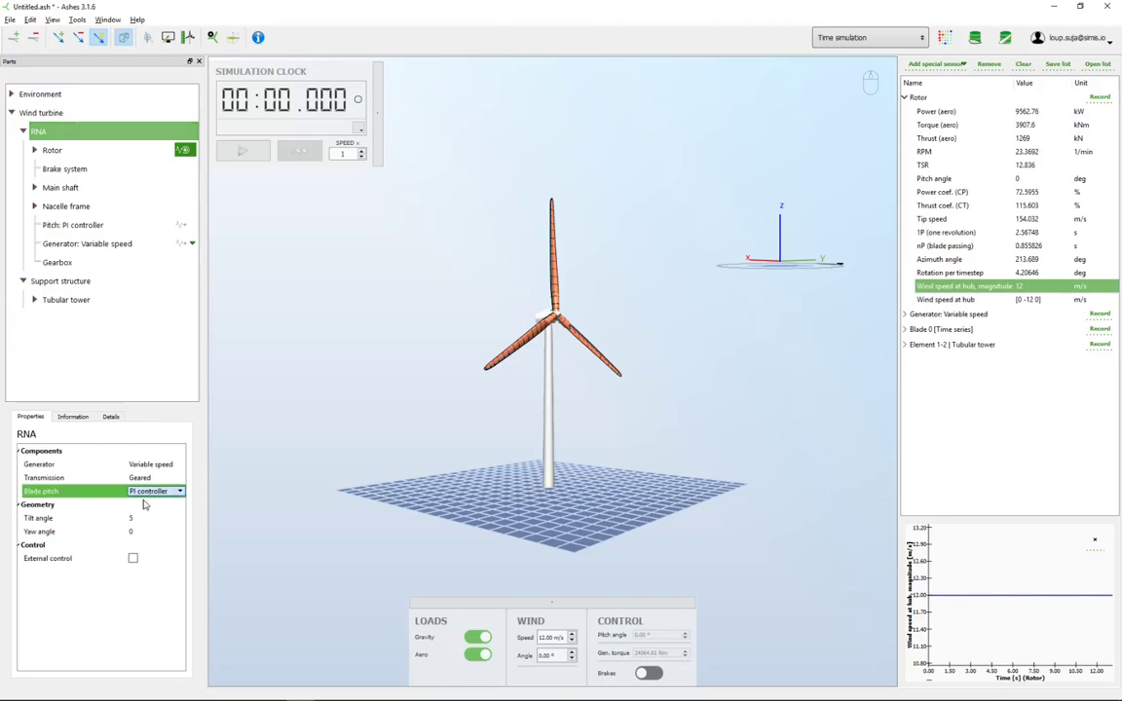
pyautogui.moveTo(581, 403); pyautogui.dragTo(625, 453)
pyautogui.moveTo(601, 365); pyautogui.dragTo(489, 466)
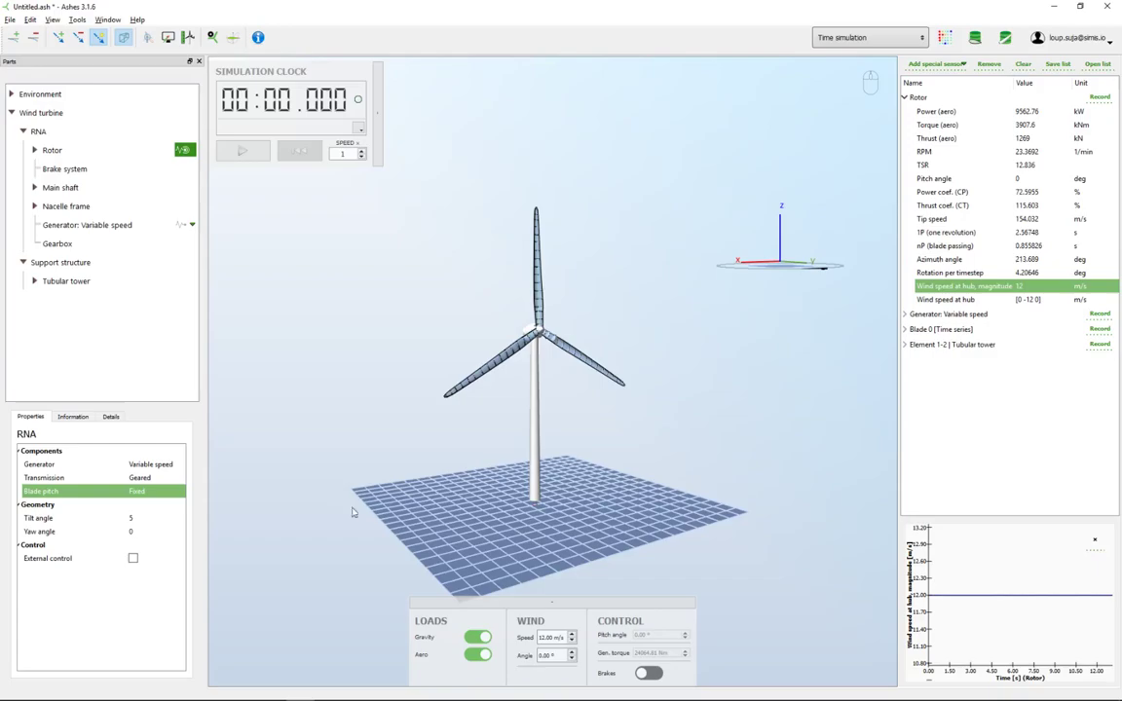
pyautogui.moveTo(419, 429); pyautogui.dragTo(412, 415)
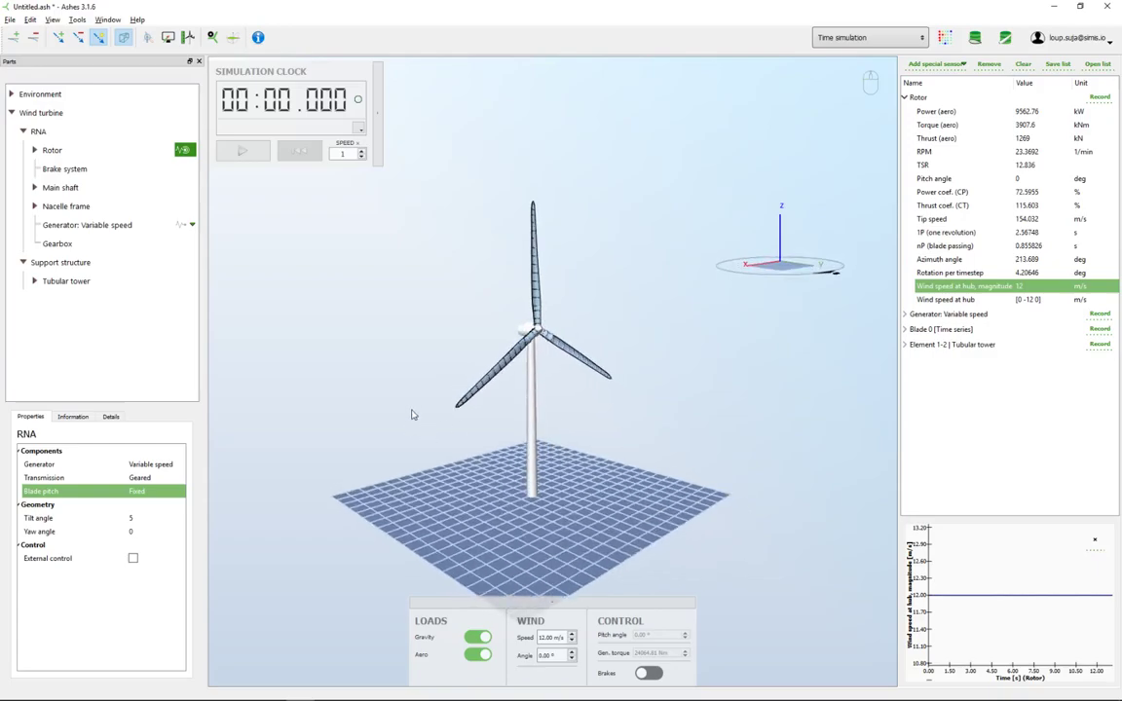
# - View the general initial conditions in the analysis parameters, including the pitch angle, and close the dialog without changes
pyautogui.click(213, 37)
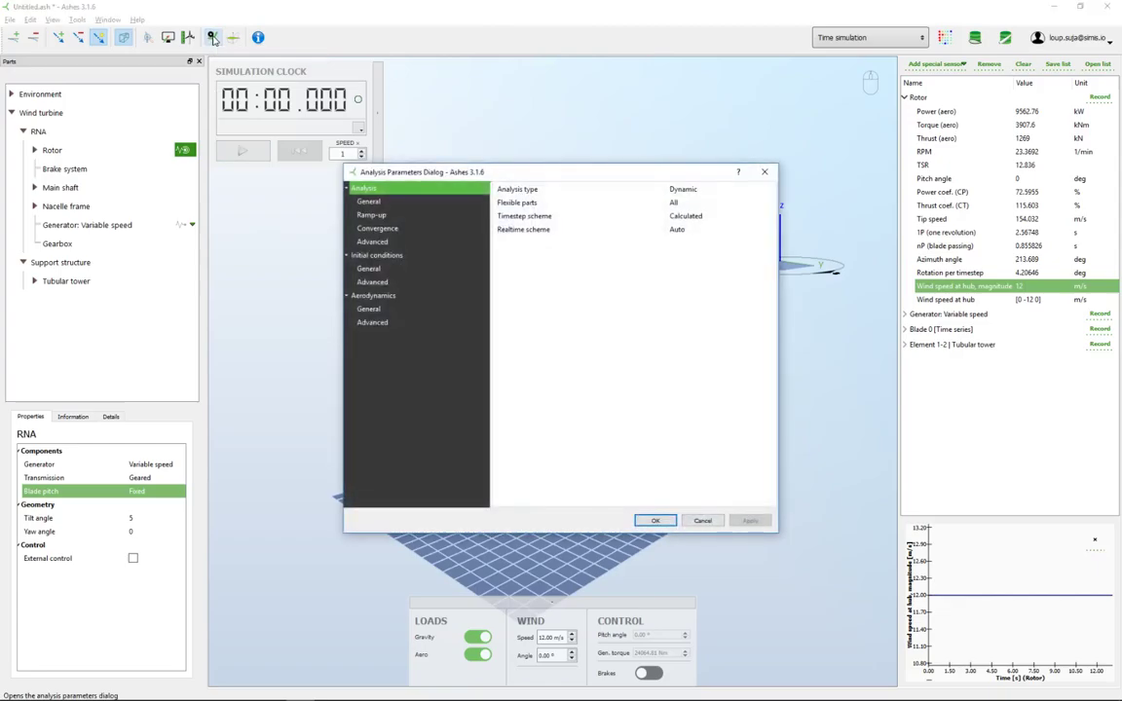
pyautogui.click(369, 269)
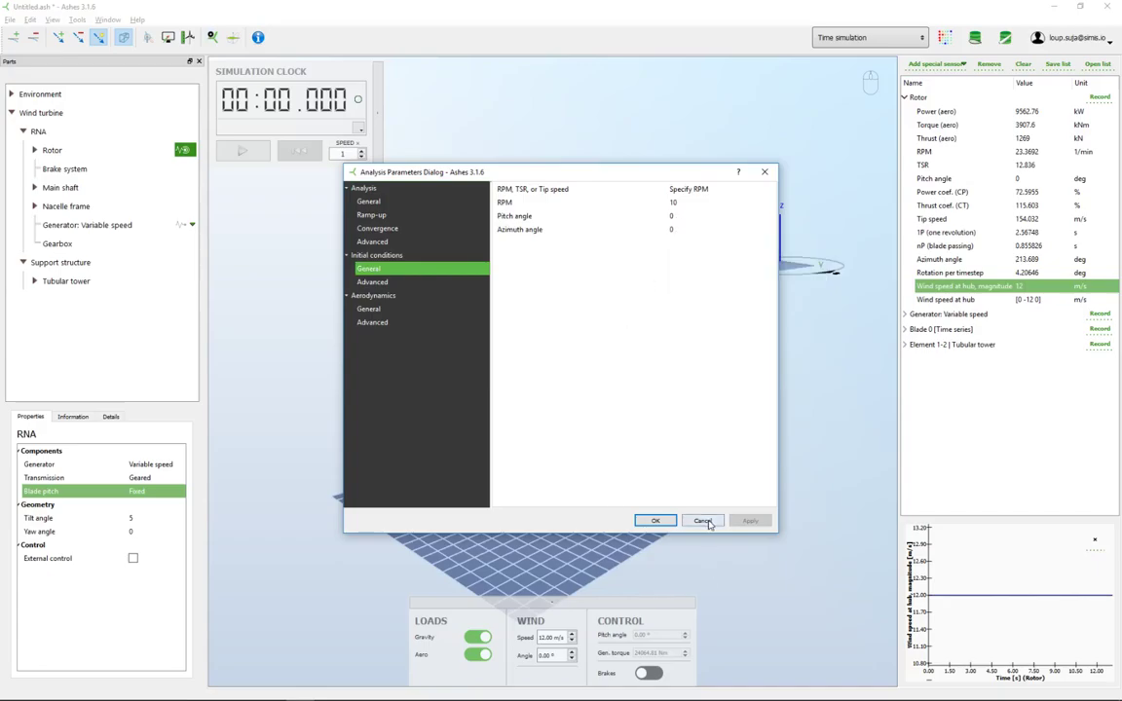
pyautogui.click(653, 520)
# - Try Live as the RNA's blade pitch with its pitch angle control, and set the blade pitch back to Fixed
pyautogui.click(149, 492)
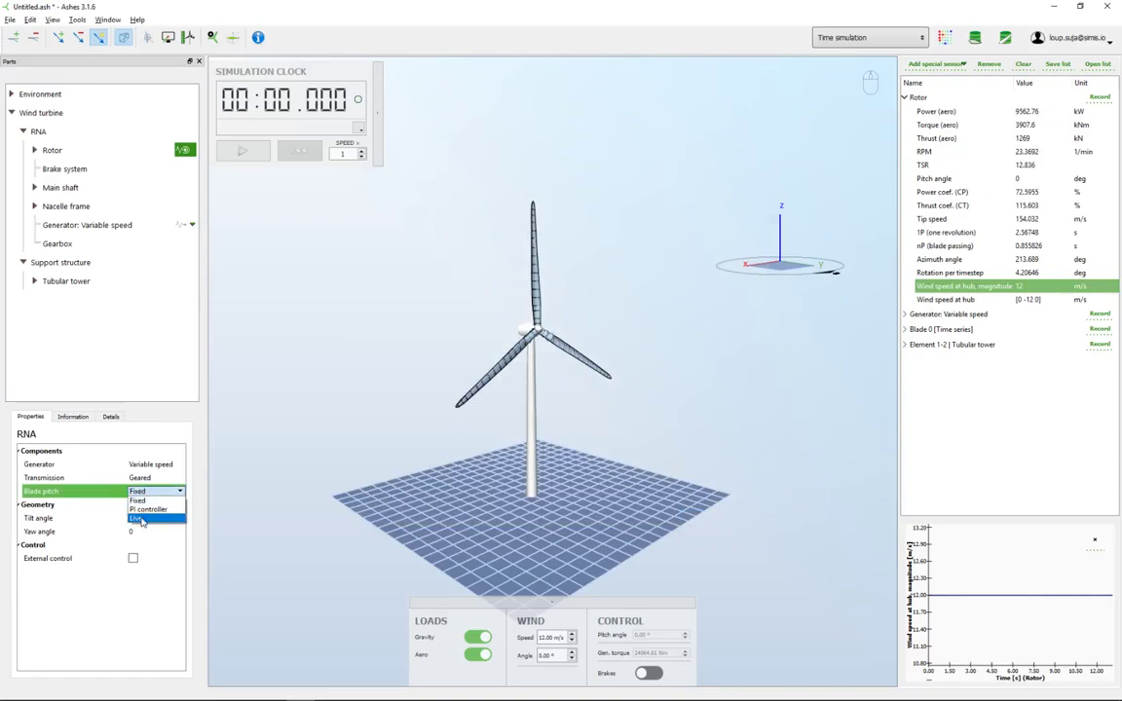
pyautogui.click(141, 519)
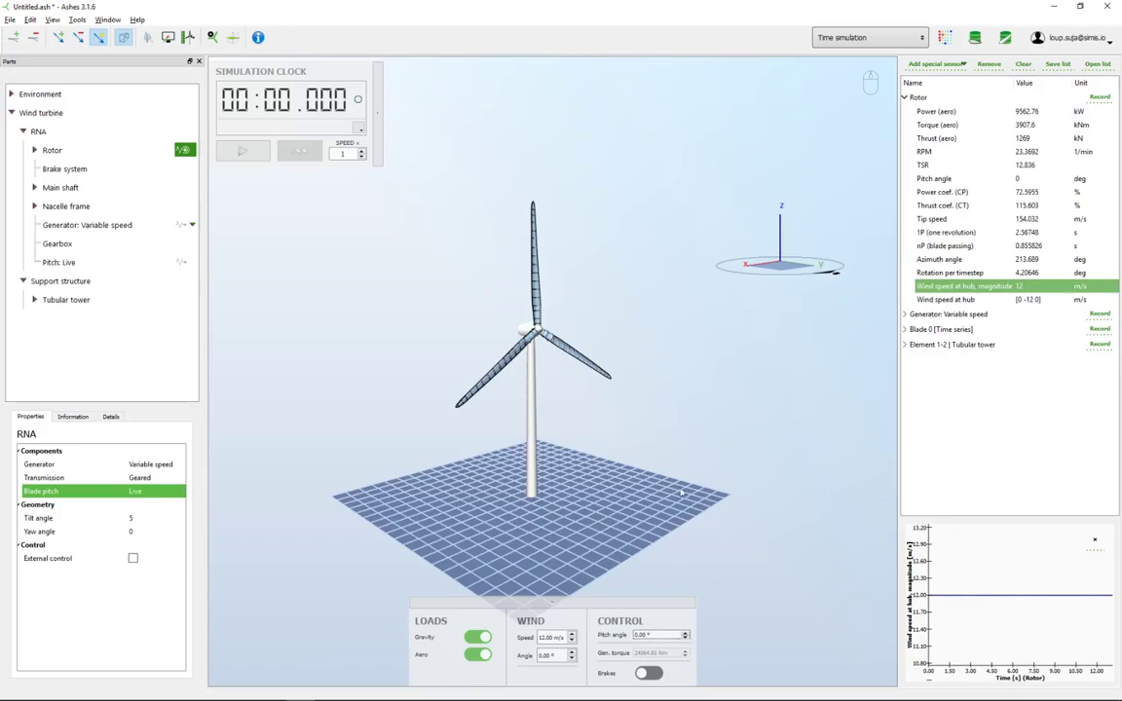
pyautogui.click(686, 635)
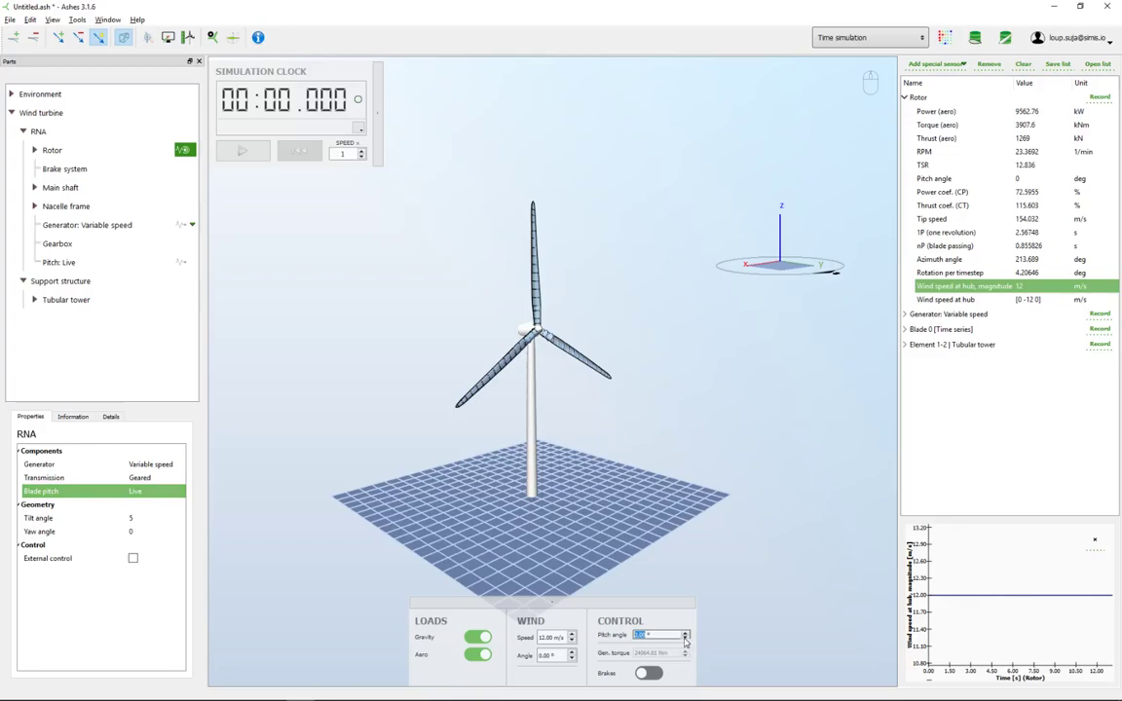
pyautogui.click(153, 493)
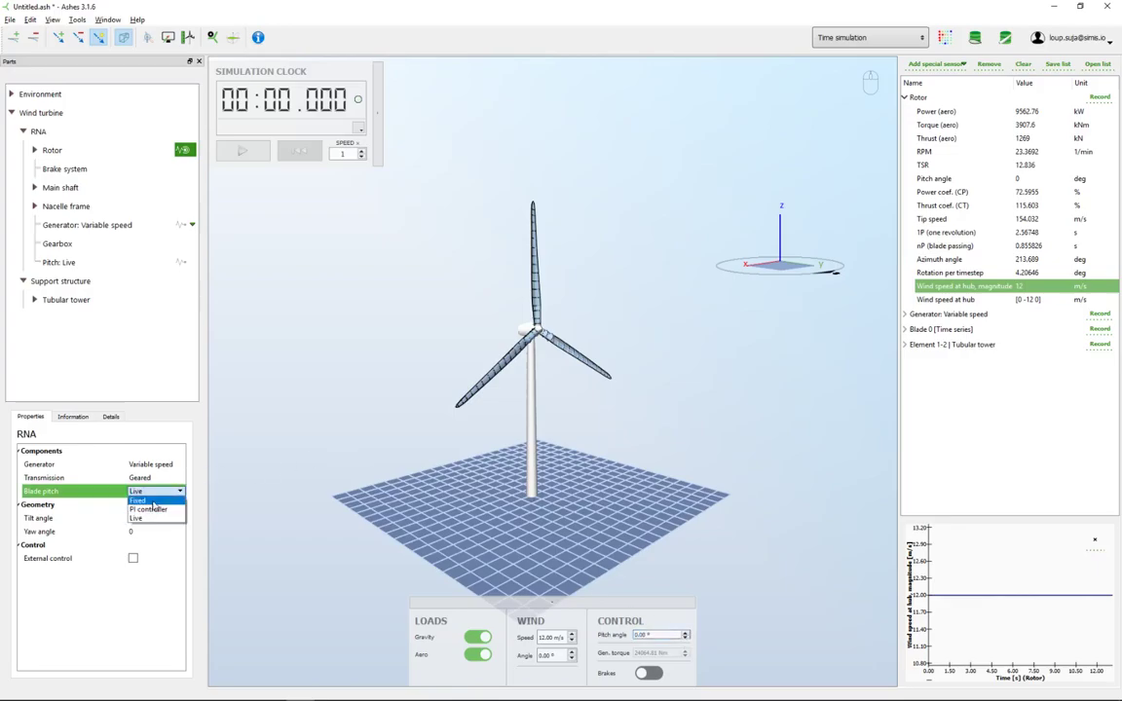
pyautogui.click(146, 501)
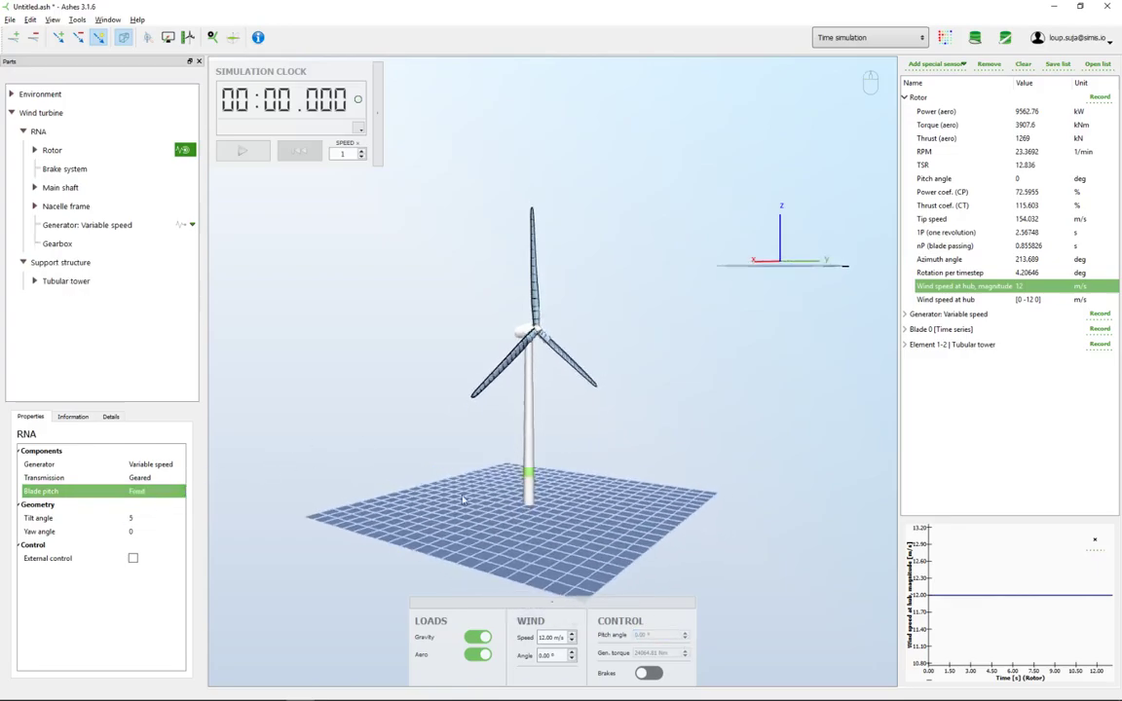
# - Set the RNA's tilt angle to 45°
pyautogui.click(144, 518)
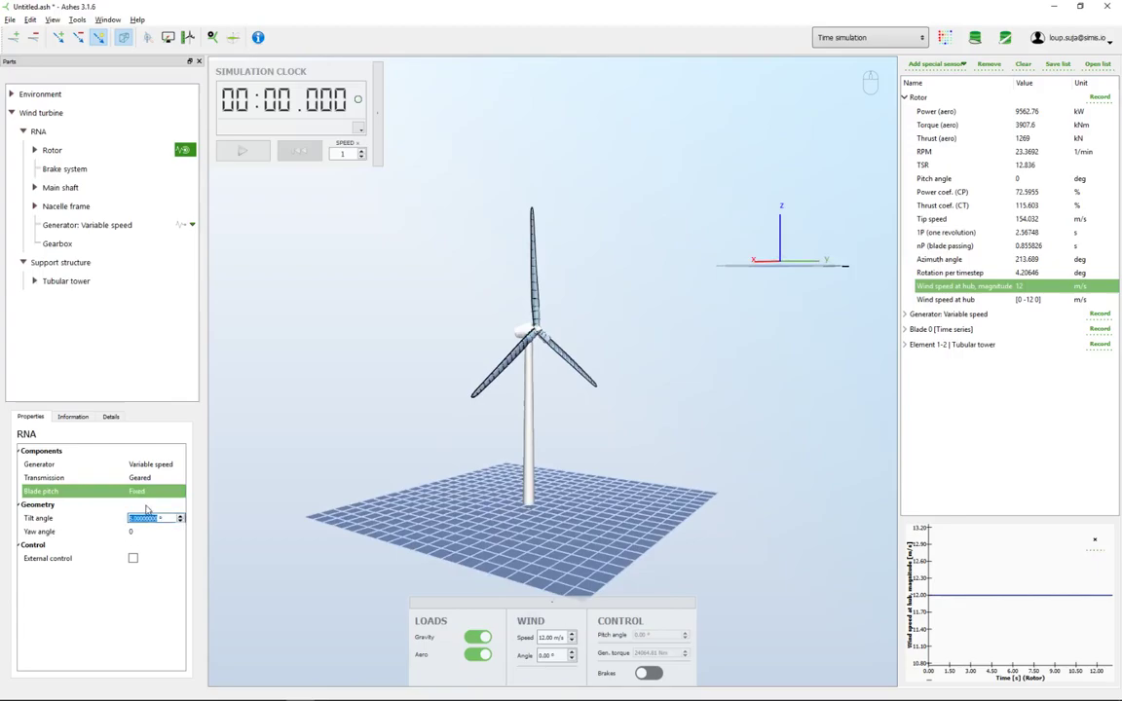
pyautogui.write('45')
pyautogui.press('Return')
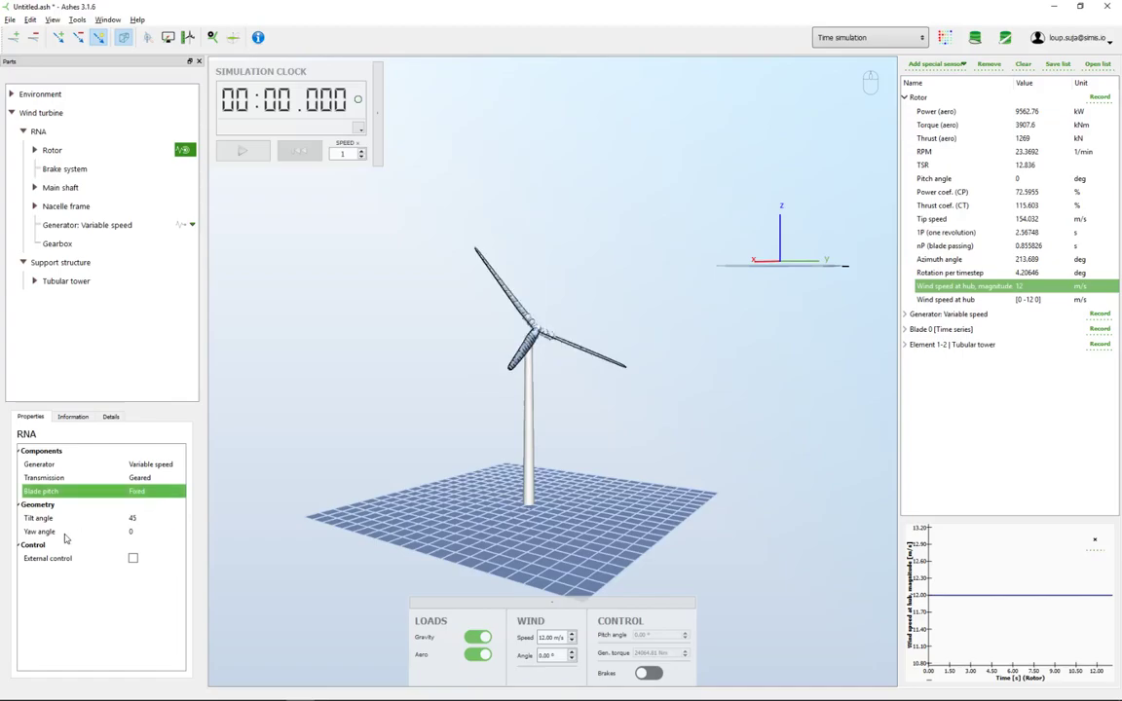
# - Restore the RNA's tilt angle to 5°
pyautogui.click(144, 518)
pyautogui.write('5')
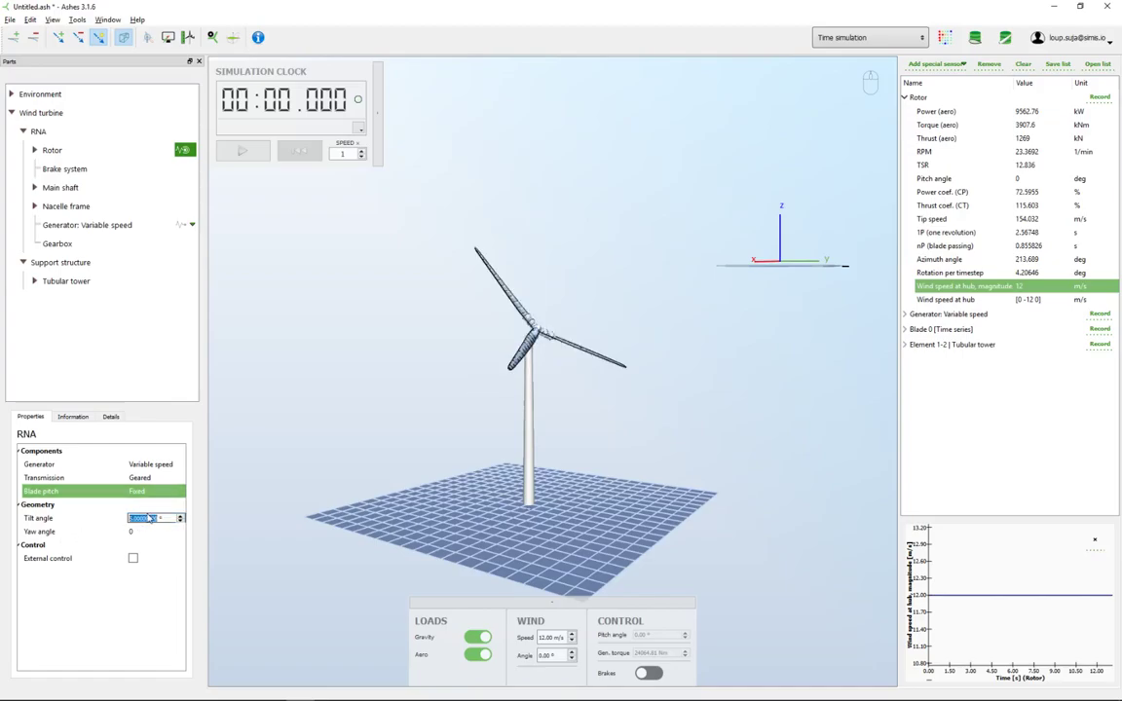
pyautogui.press('Return')
# - Set the RNA's yaw angle to 45° and inspect the turned rotor in the 3D model
pyautogui.click(151, 531)
pyautogui.write('45')
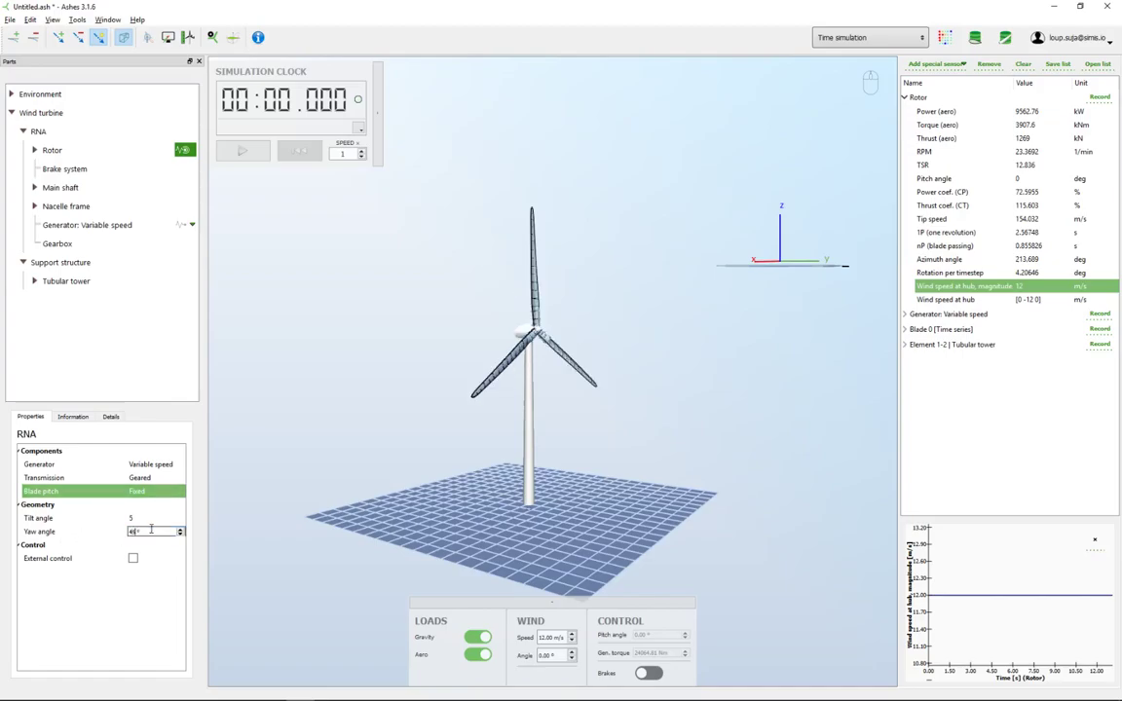
pyautogui.press('Return')
pyautogui.moveTo(617, 268); pyautogui.dragTo(581, 426)
# - Restore the RNA's yaw angle to 0°
pyautogui.click(145, 533)
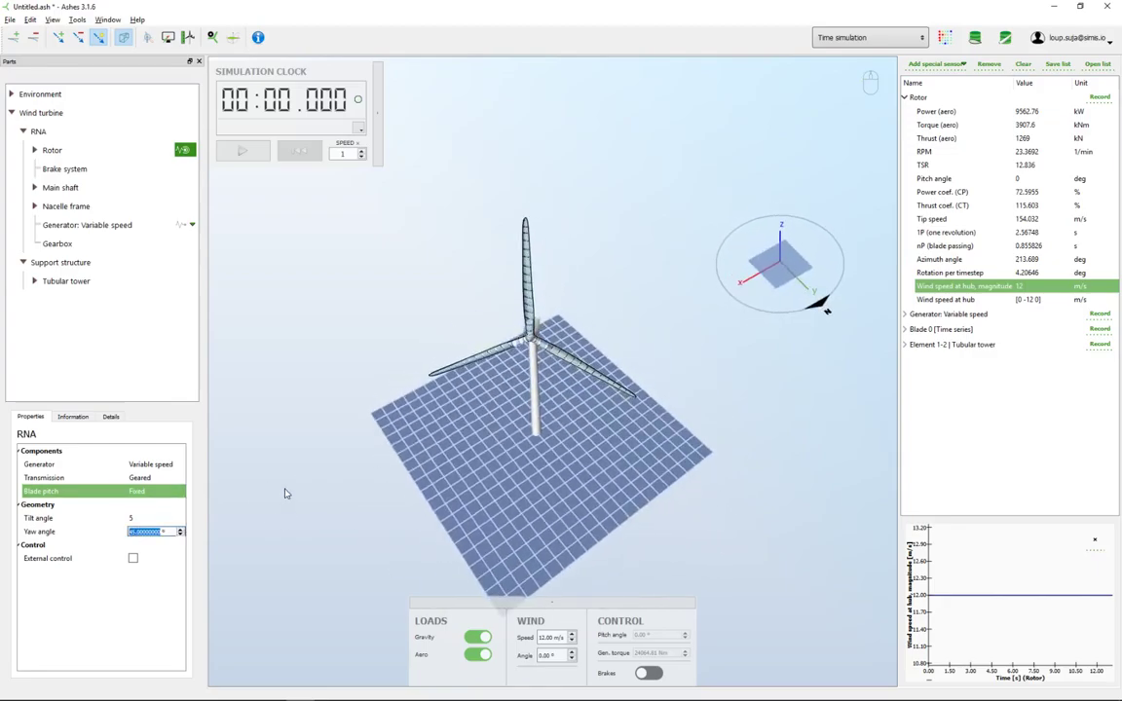
pyautogui.write('0')
pyautogui.press('Return')
pyautogui.moveTo(415, 479); pyautogui.dragTo(525, 404)
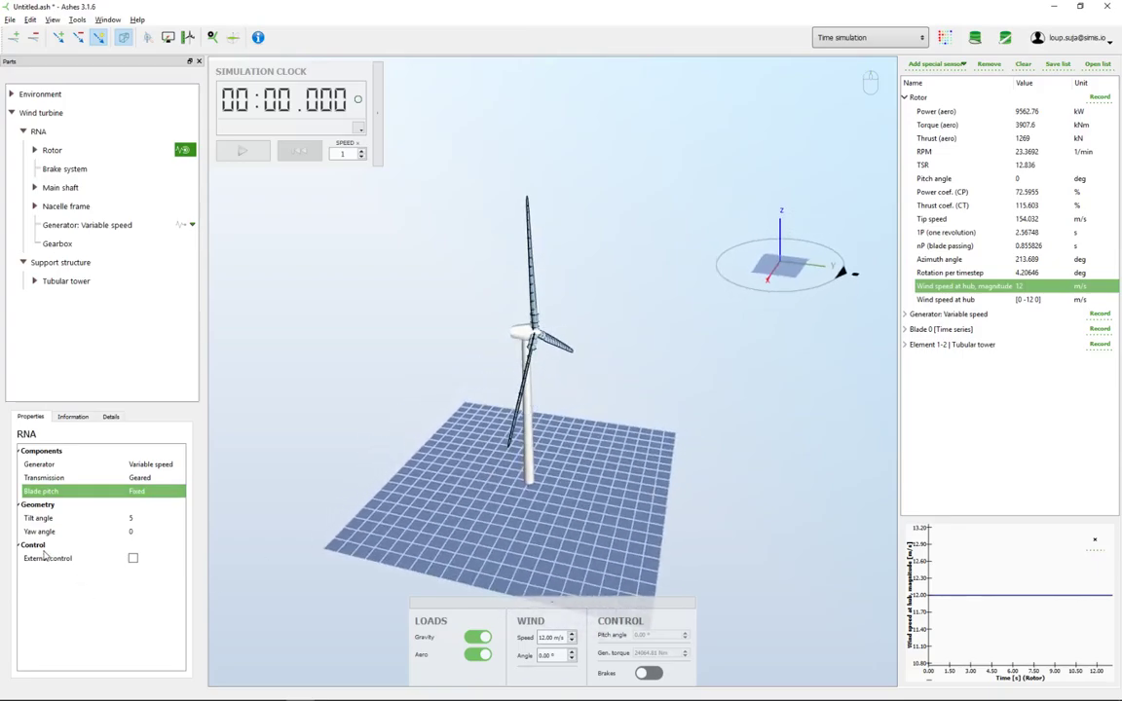
pyautogui.moveTo(642, 422); pyautogui.dragTo(561, 394)
pyautogui.moveTo(447, 449); pyautogui.dragTo(410, 492)
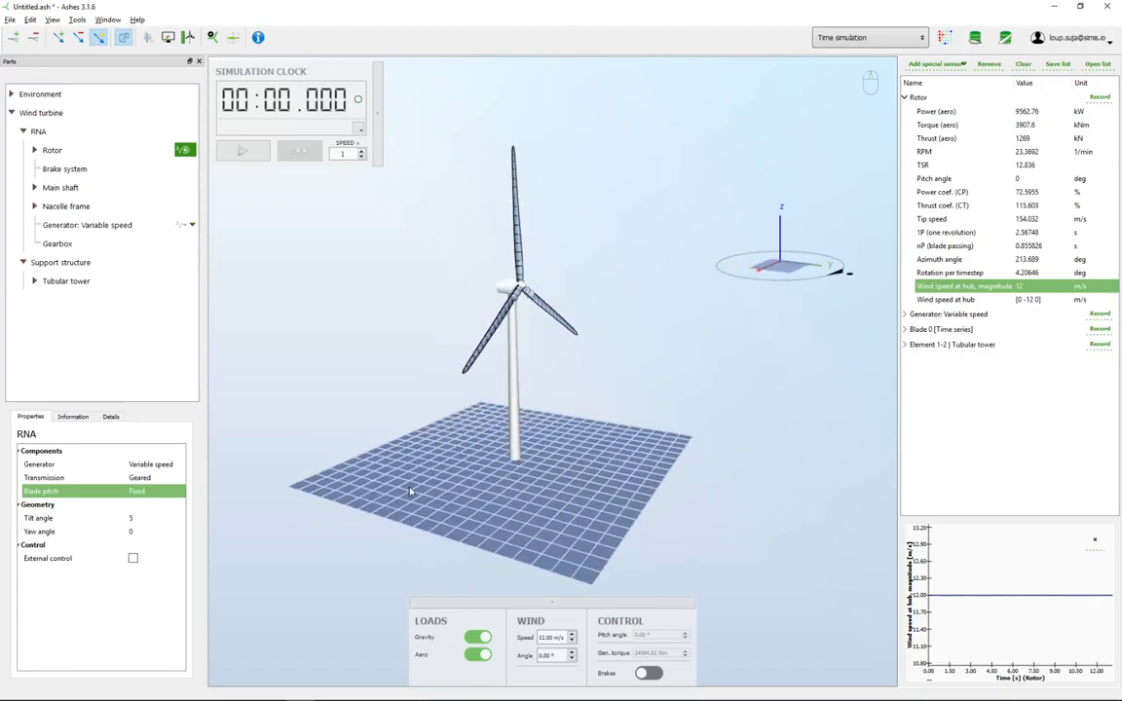
# - Try to enable external control for the RNA
pyautogui.click(134, 560)
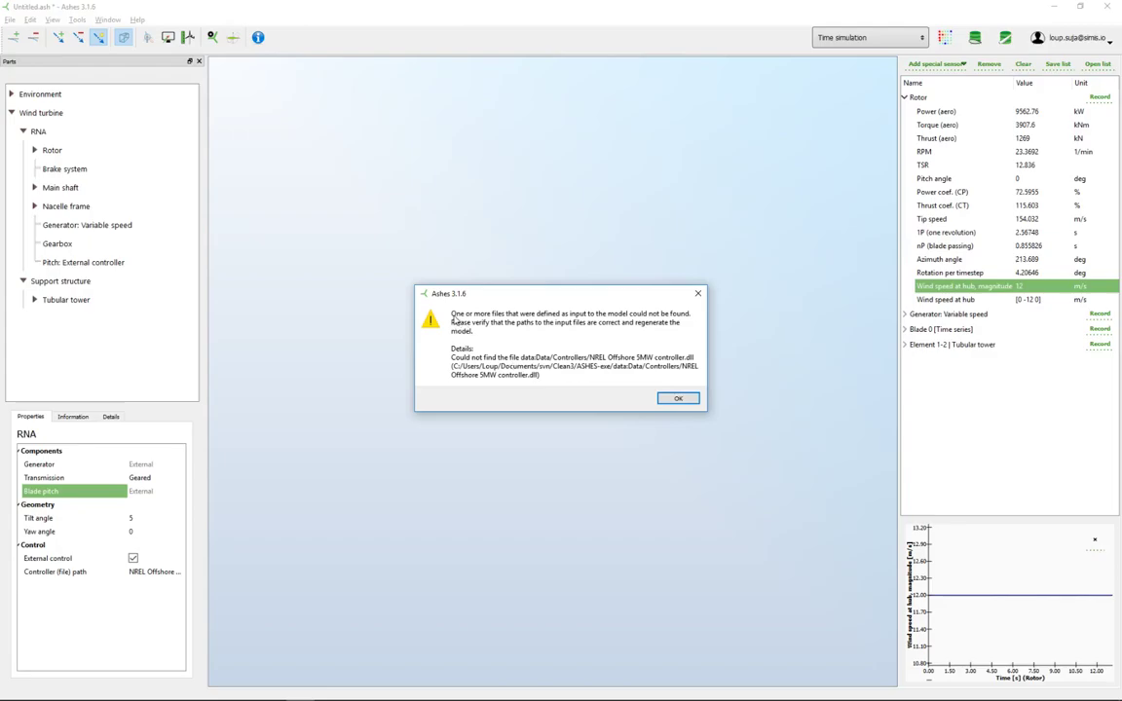
pyautogui.click(679, 398)
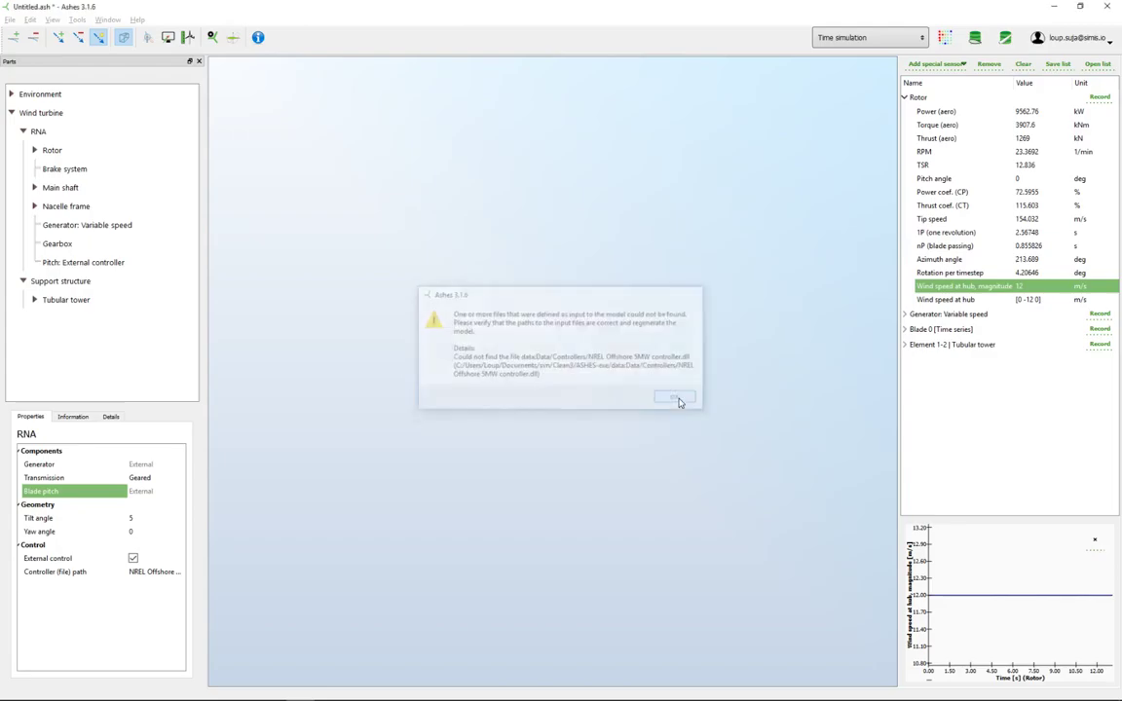
pyautogui.click(679, 399)
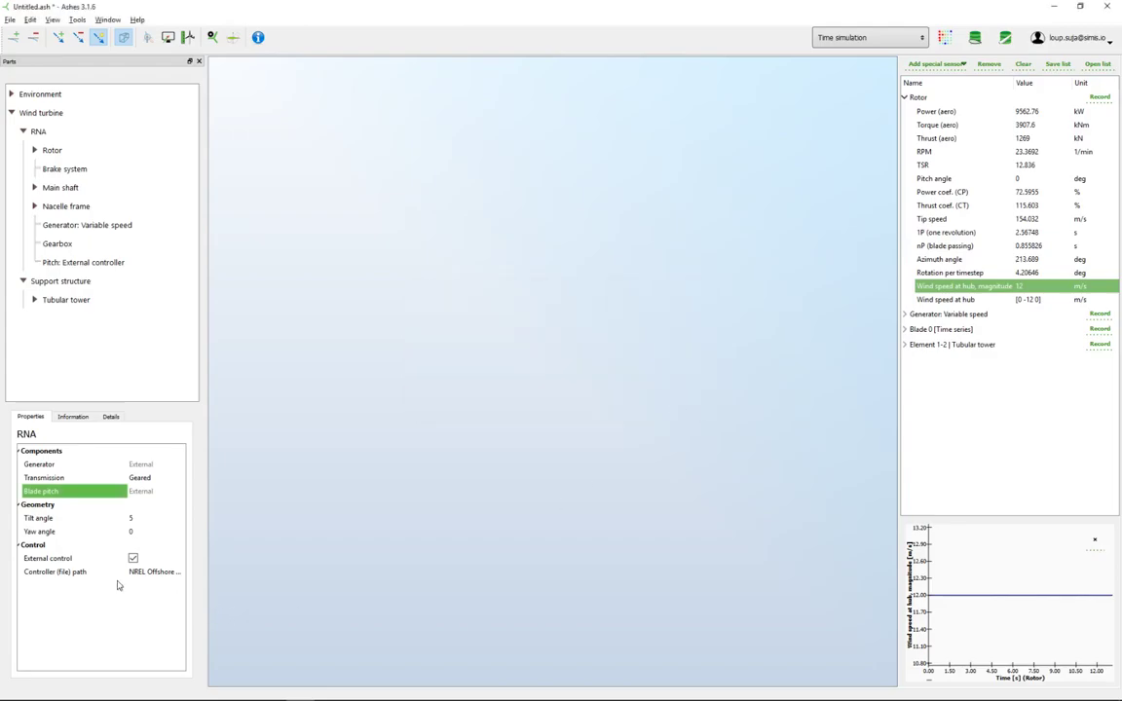
# - Turn off the RNA's external control and reselect the RNA in the parts hierarchy
pyautogui.moveTo(148, 577)
pyautogui.click(133, 561)
pyautogui.moveTo(578, 444); pyautogui.dragTo(567, 408)
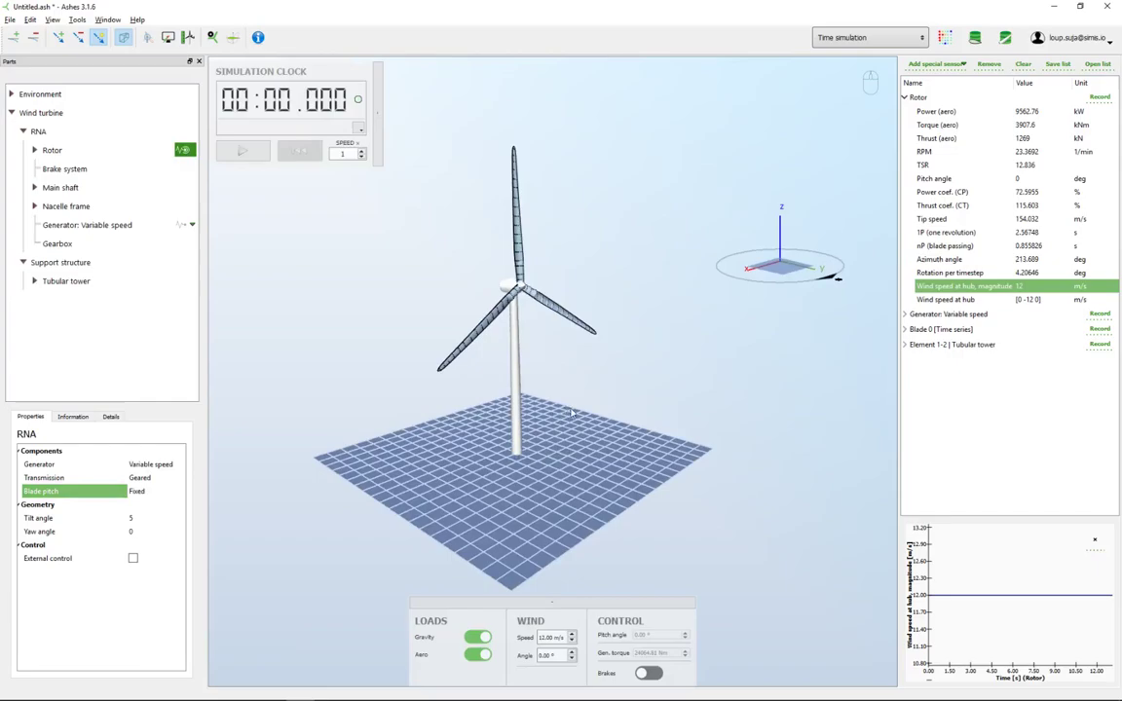
pyautogui.moveTo(567, 409); pyautogui.dragTo(615, 425, button='right')
pyautogui.moveTo(615, 424); pyautogui.dragTo(442, 399)
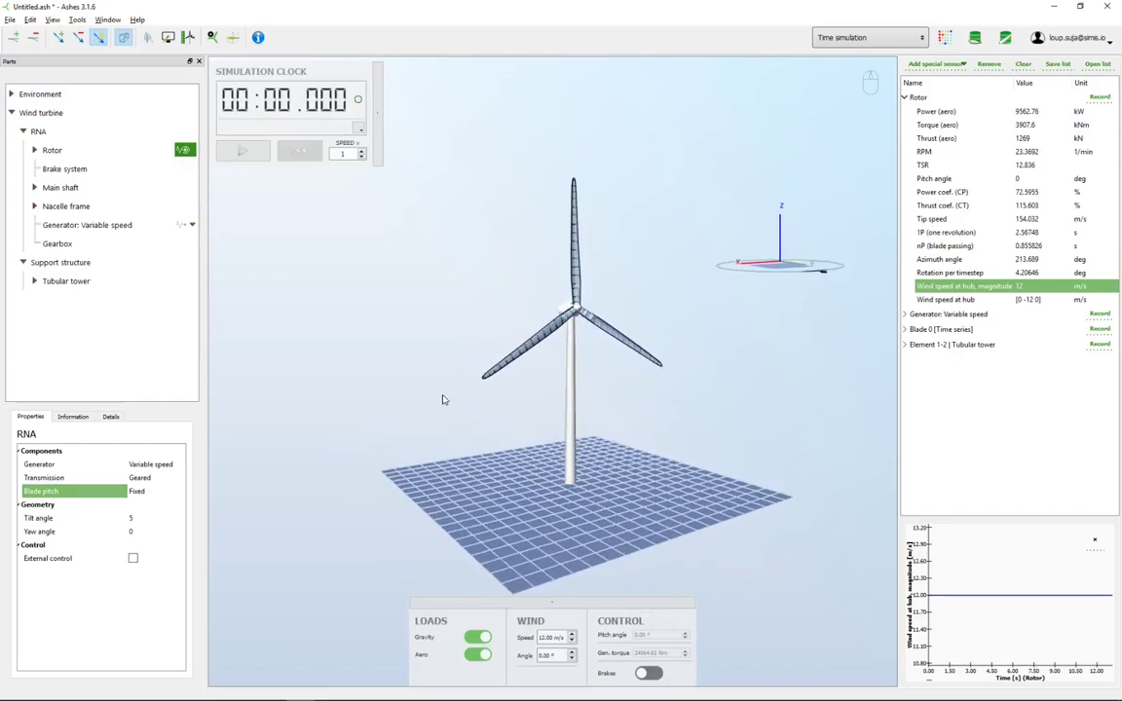
pyautogui.click(38, 132)
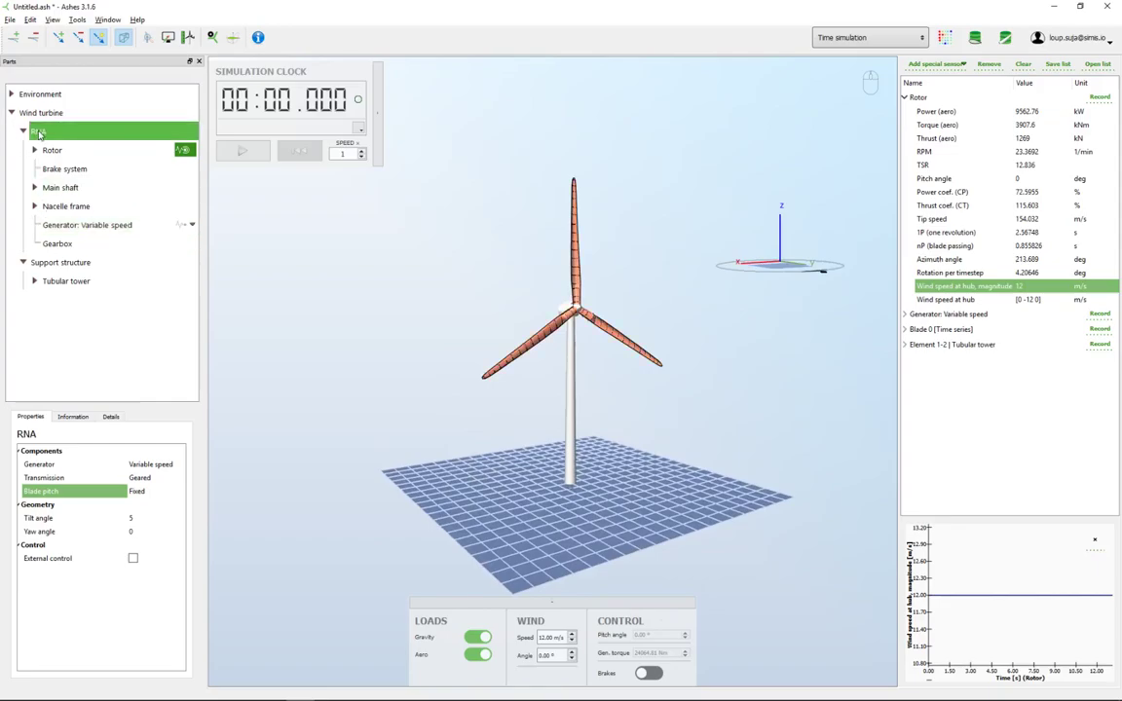
# - Examine the Rotor's properties and preview available blades such as OC5 Phase 3, NREL_shape and DTU 10 MW without replacing the assigned blade
pyautogui.click(52, 152)
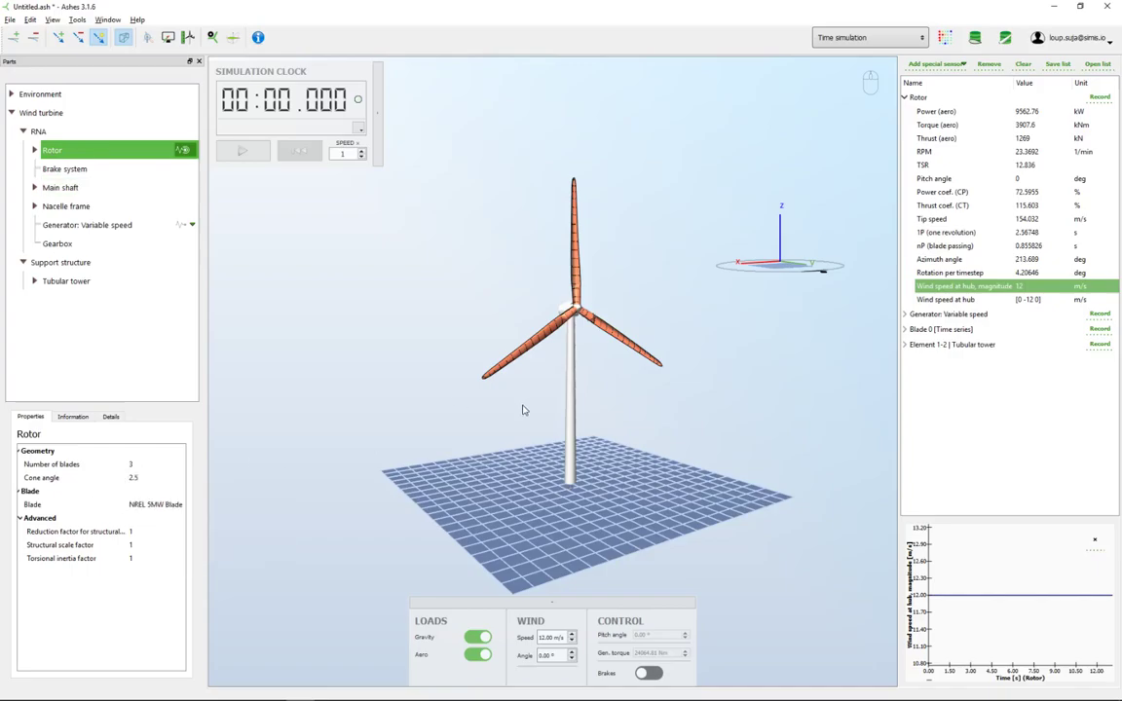
pyautogui.moveTo(523, 411); pyautogui.dragTo(538, 412)
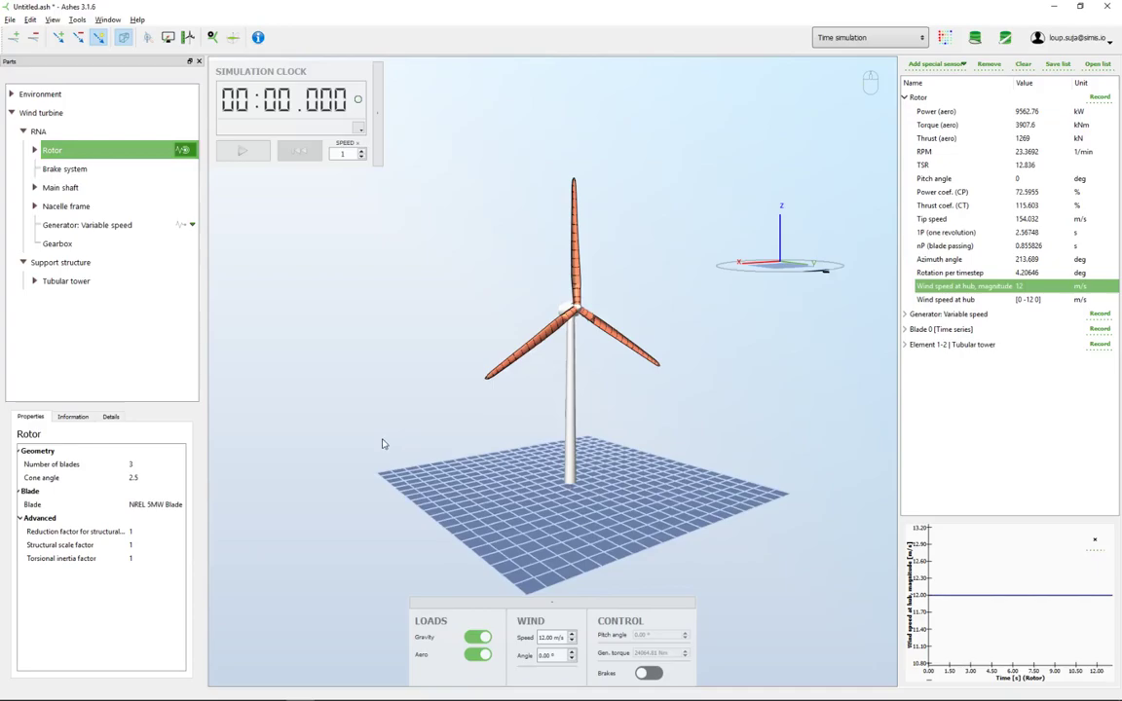
pyautogui.doubleClick(141, 509)
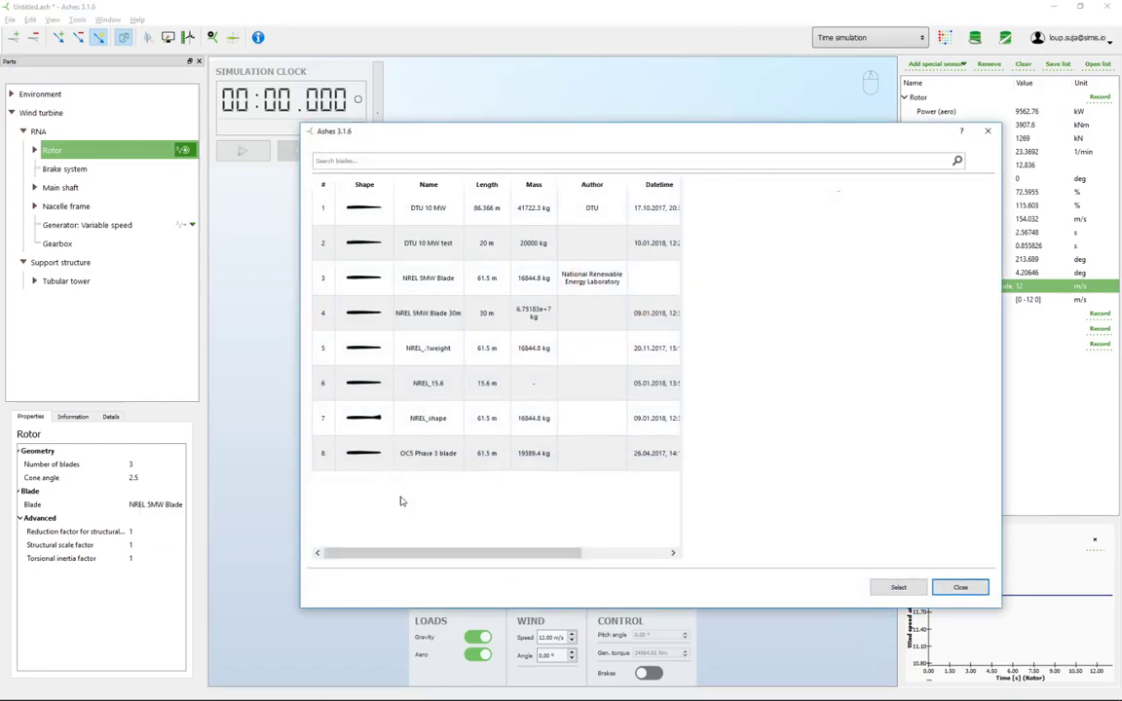
pyautogui.click(384, 454)
pyautogui.click(376, 418)
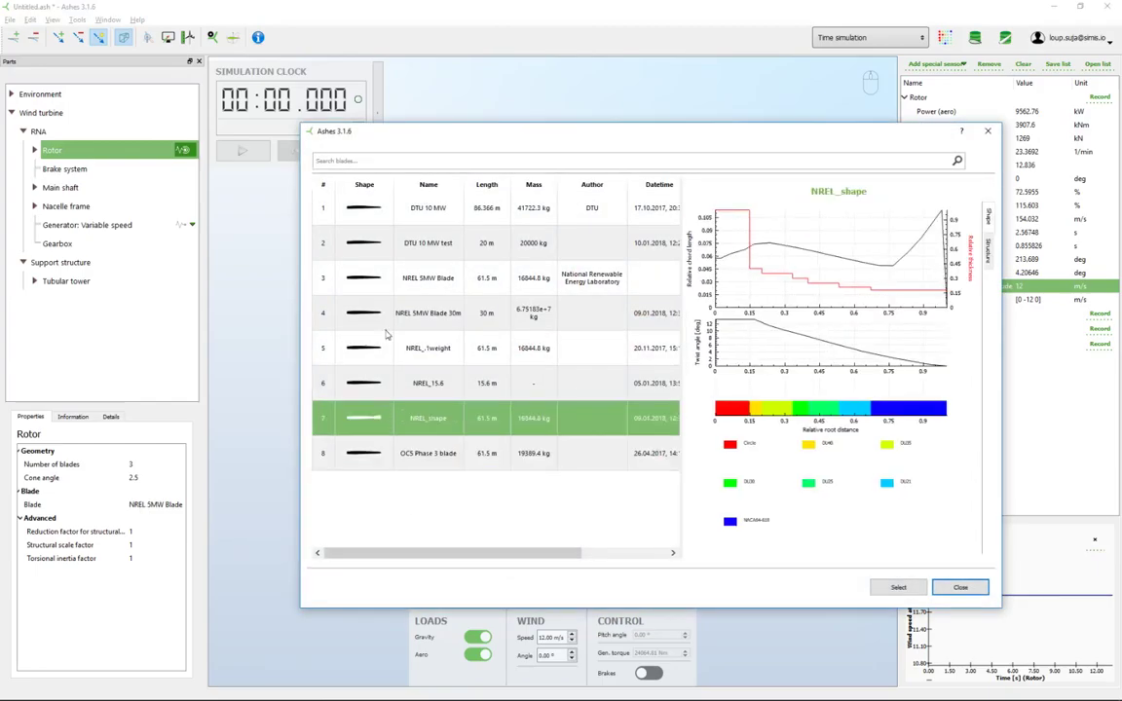
pyautogui.click(370, 313)
pyautogui.click(370, 273)
pyautogui.click(331, 206)
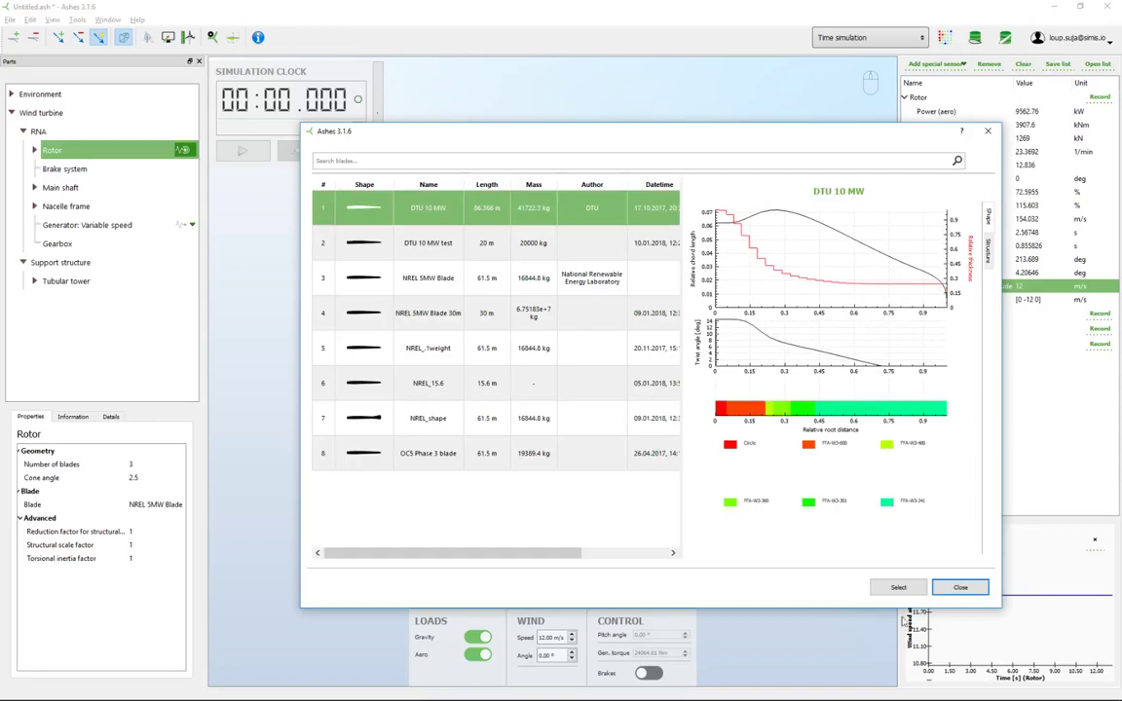
pyautogui.click(961, 587)
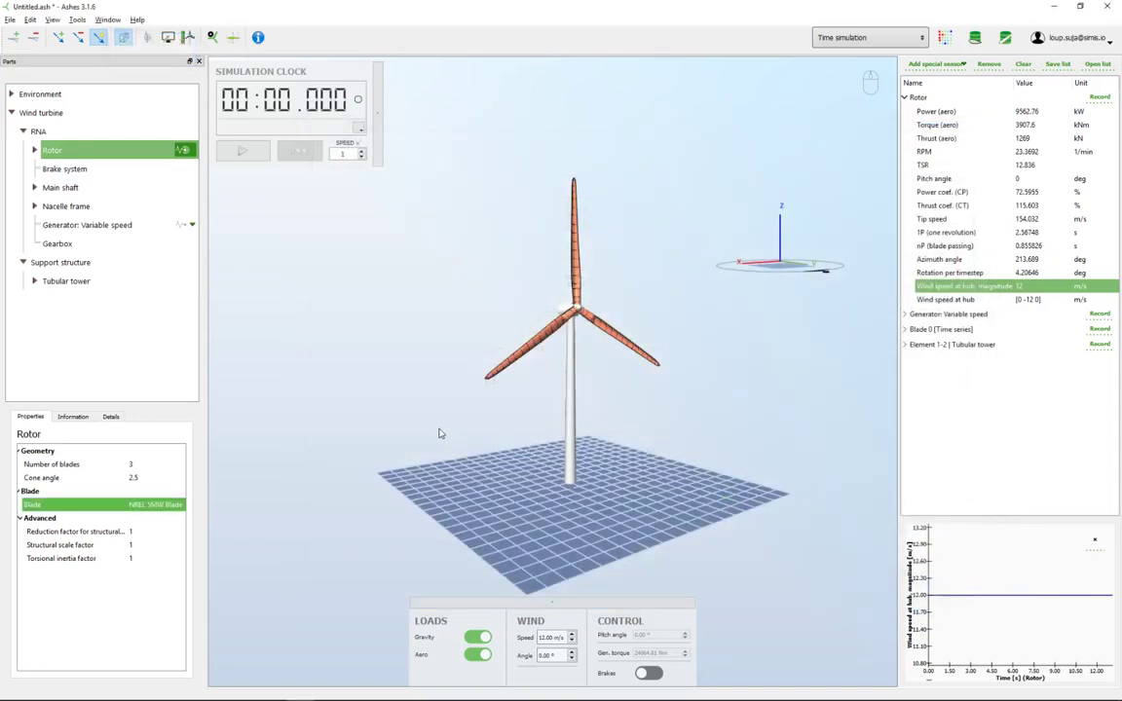
pyautogui.moveTo(444, 432); pyautogui.dragTo(452, 430)
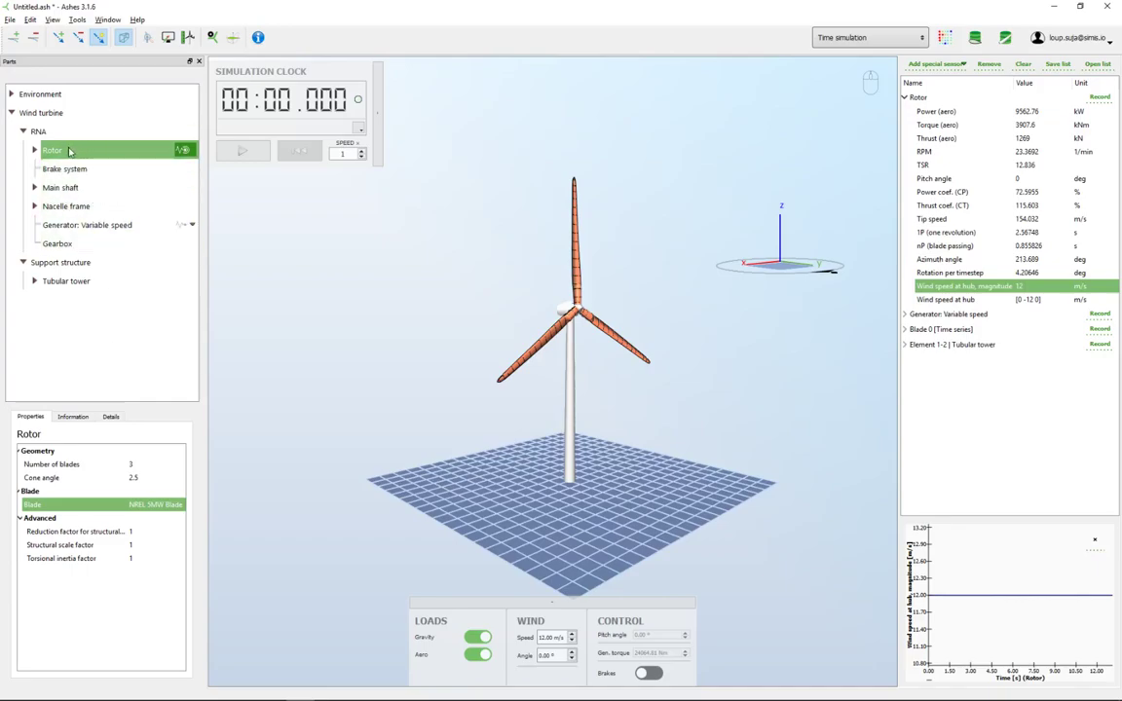
# - Expand the Rotor in the parts hierarchy and display the Hub's properties
pyautogui.click(34, 151)
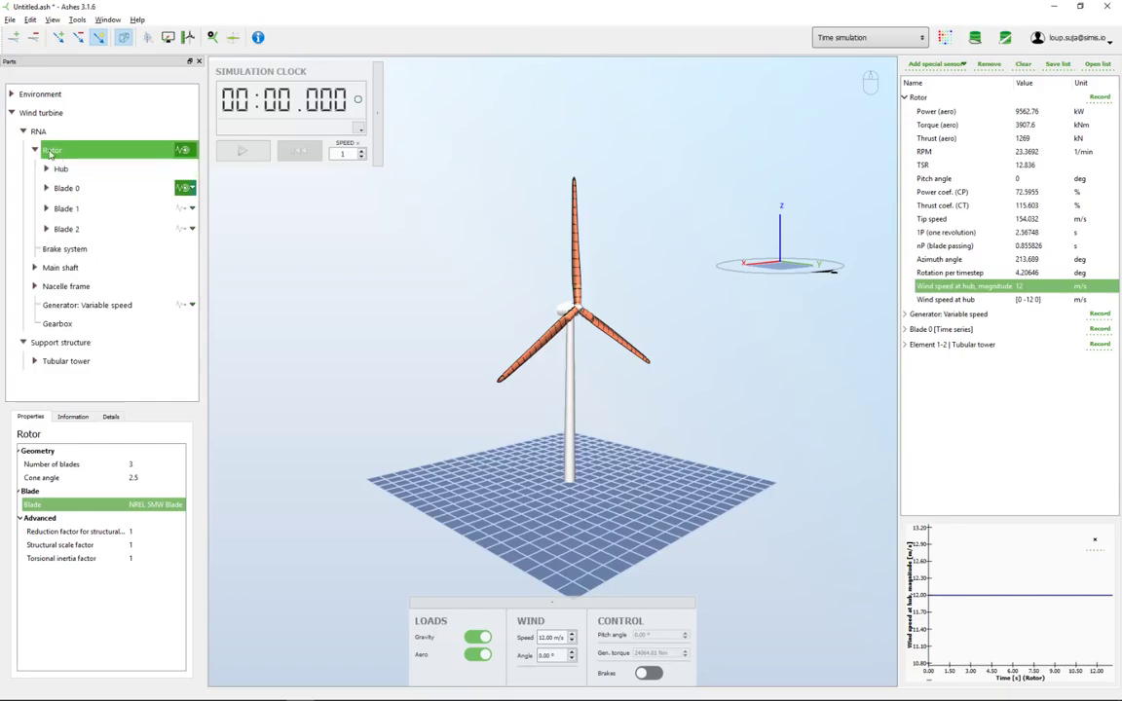
pyautogui.click(64, 170)
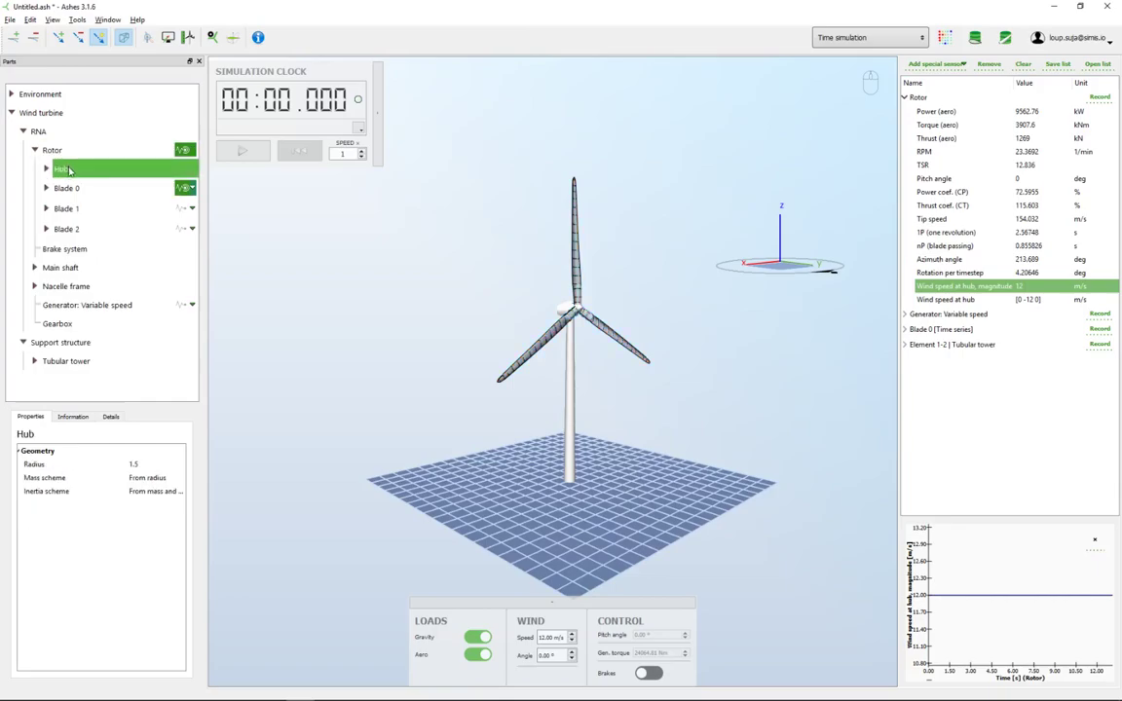
pyautogui.moveTo(468, 410); pyautogui.dragTo(376, 443)
# - Try a hub radius of 5 m, inspect the rotor in the 3D model, and restore the radius to 1.5 m
pyautogui.click(38, 469)
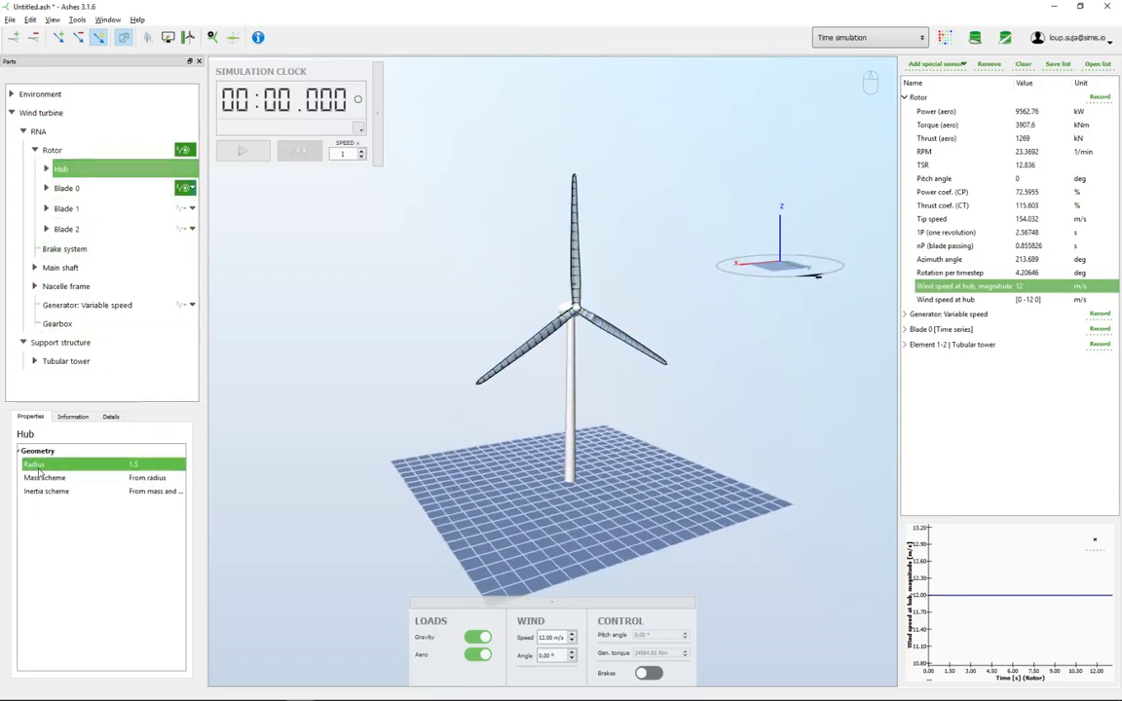
pyautogui.click(142, 465)
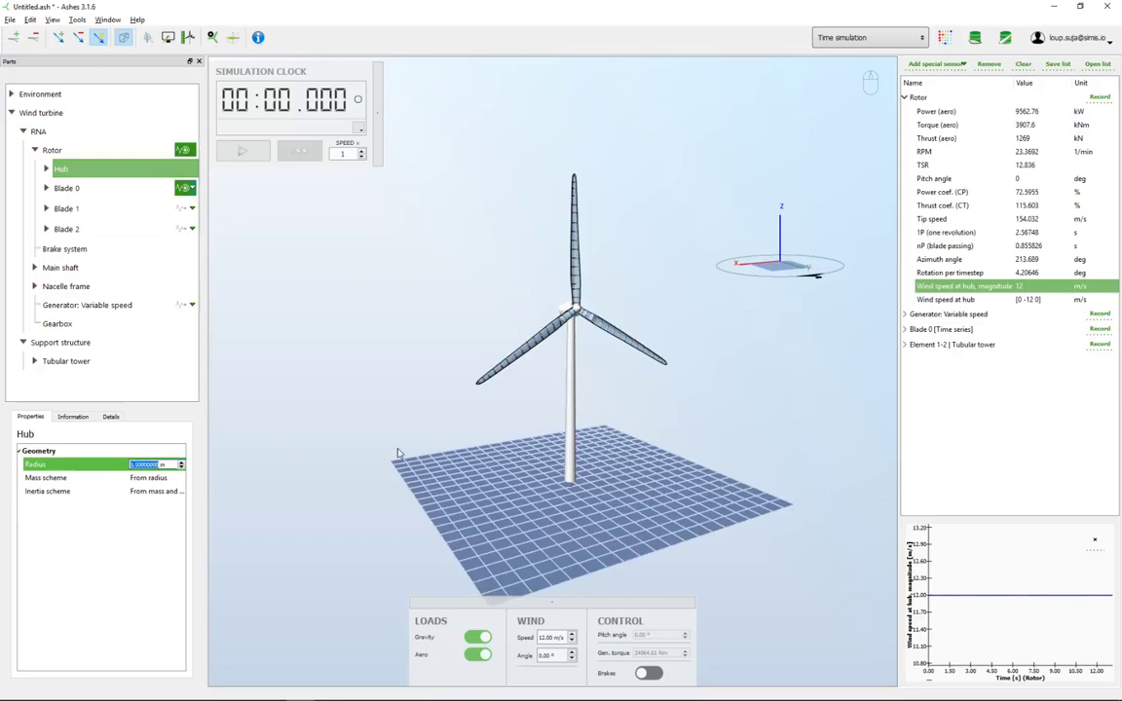
pyautogui.write('5')
pyautogui.press('Return')
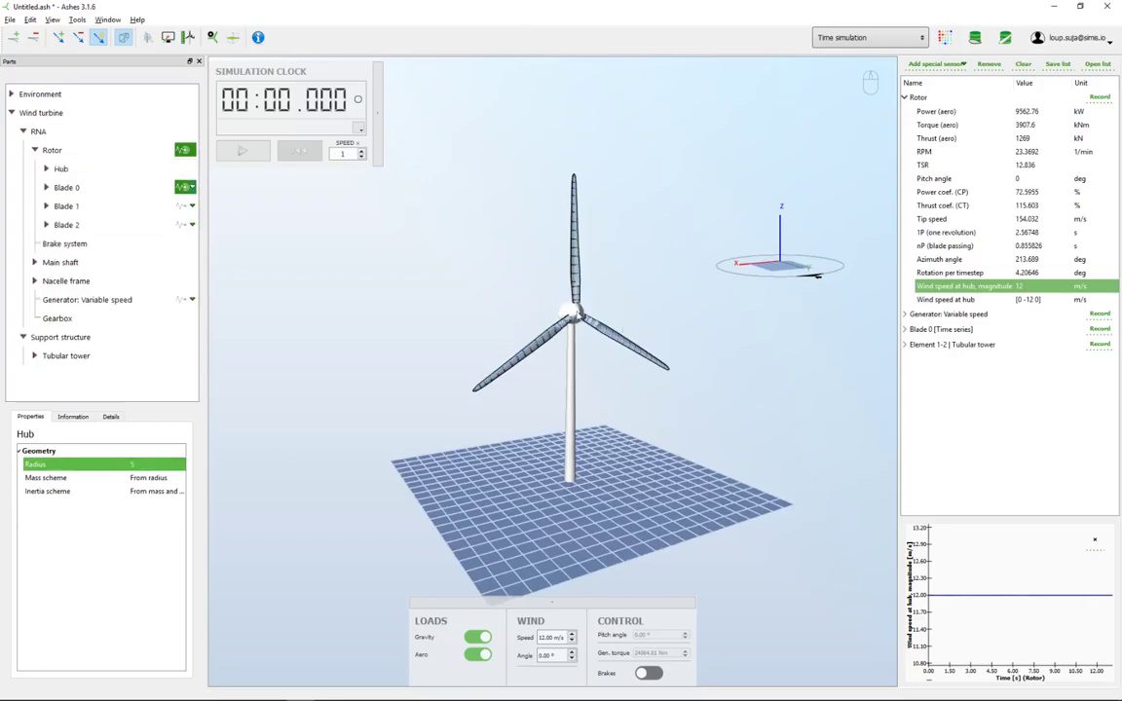
pyautogui.click(143, 466)
pyautogui.write('1.5')
pyautogui.press('Return')
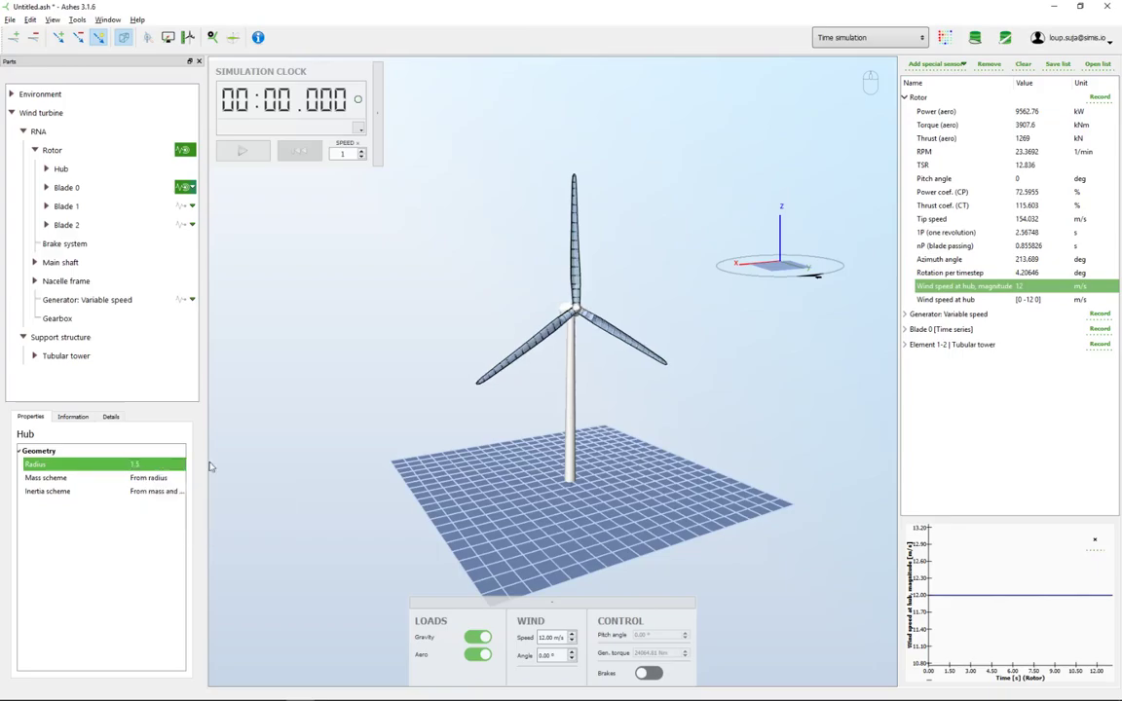
# - Switch the hub's mass scheme to User defined and back to From radius
pyautogui.moveTo(413, 490); pyautogui.dragTo(453, 477)
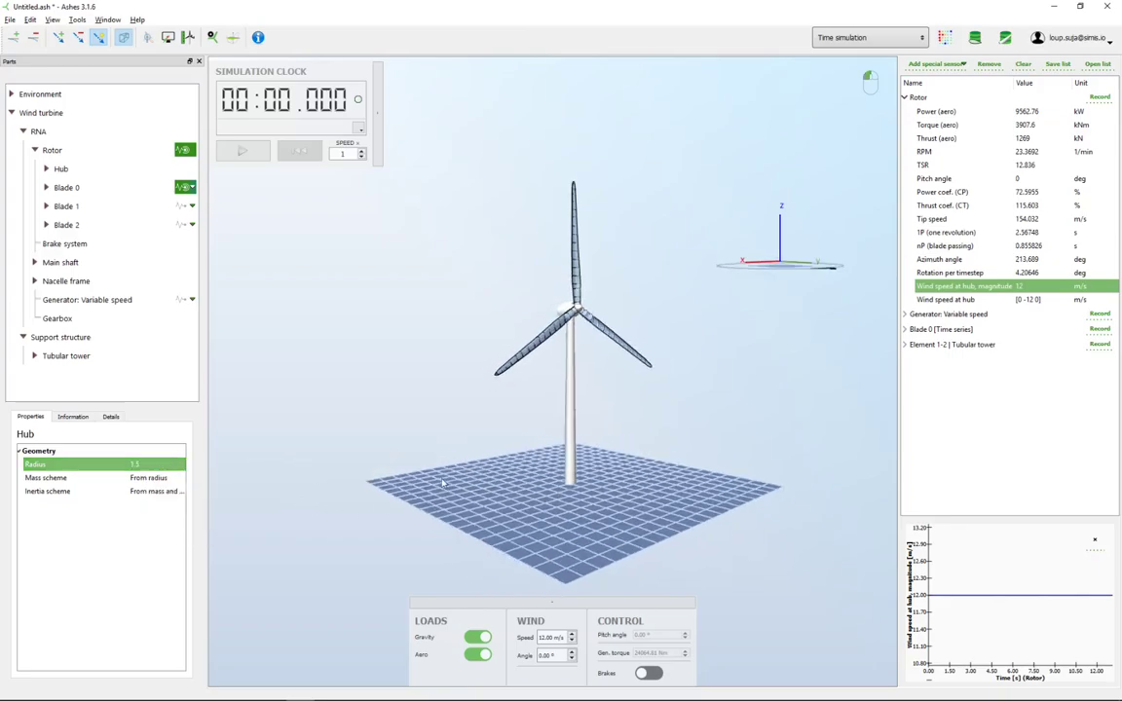
pyautogui.click(149, 475)
pyautogui.click(156, 478)
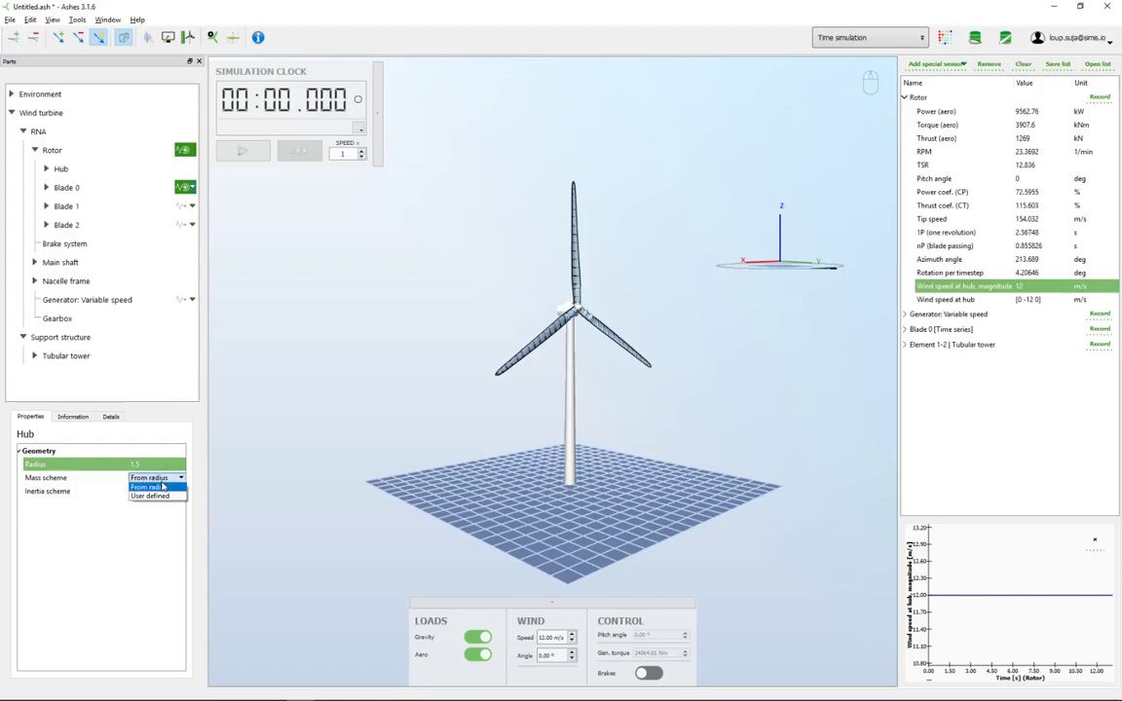
pyautogui.click(159, 495)
pyautogui.click(149, 477)
pyautogui.click(154, 478)
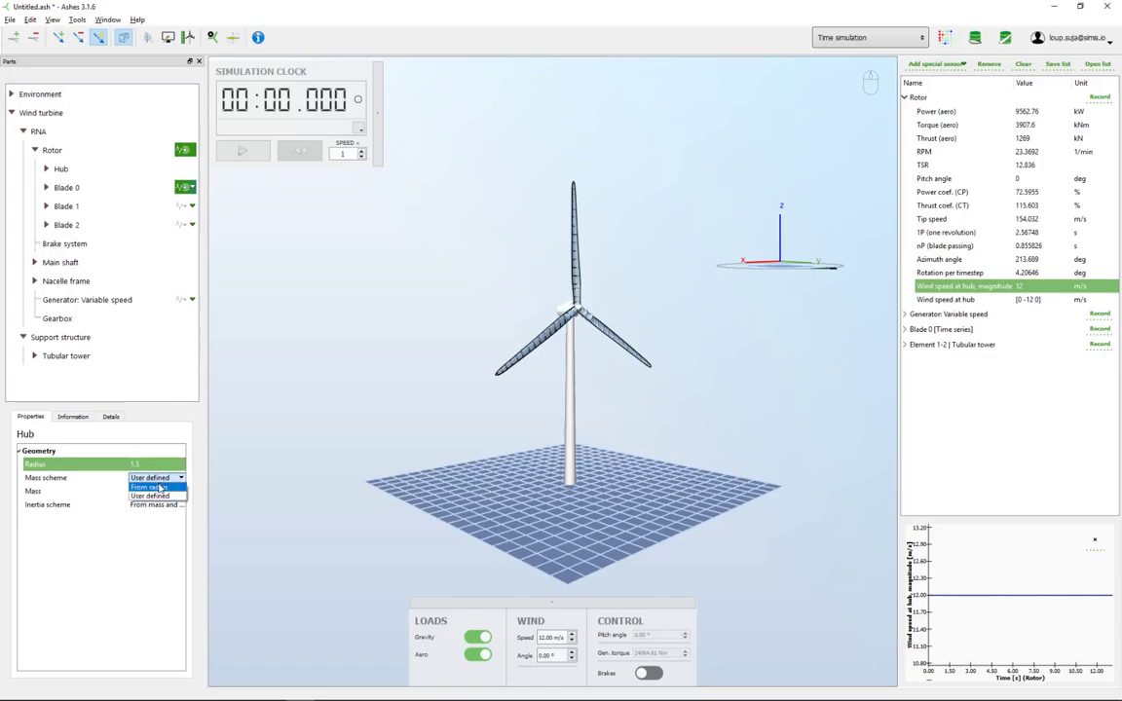
pyautogui.click(151, 487)
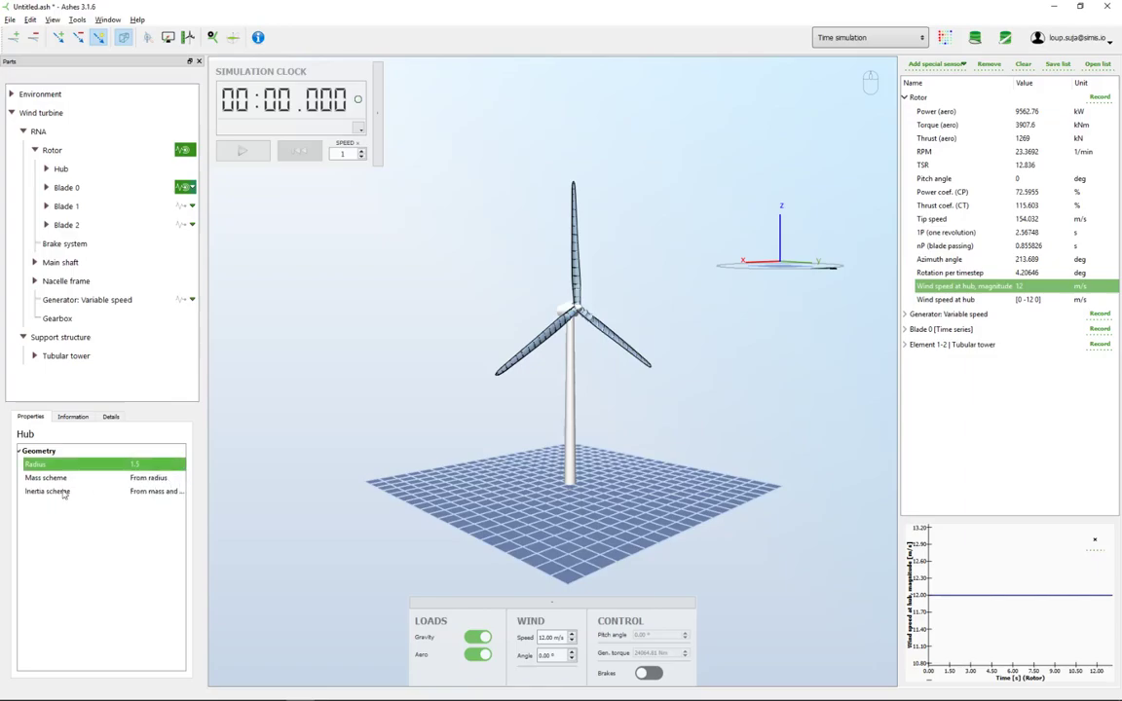
# - Examine the options available for the hub's inertia scheme without changing it
pyautogui.click(164, 495)
pyautogui.click(168, 493)
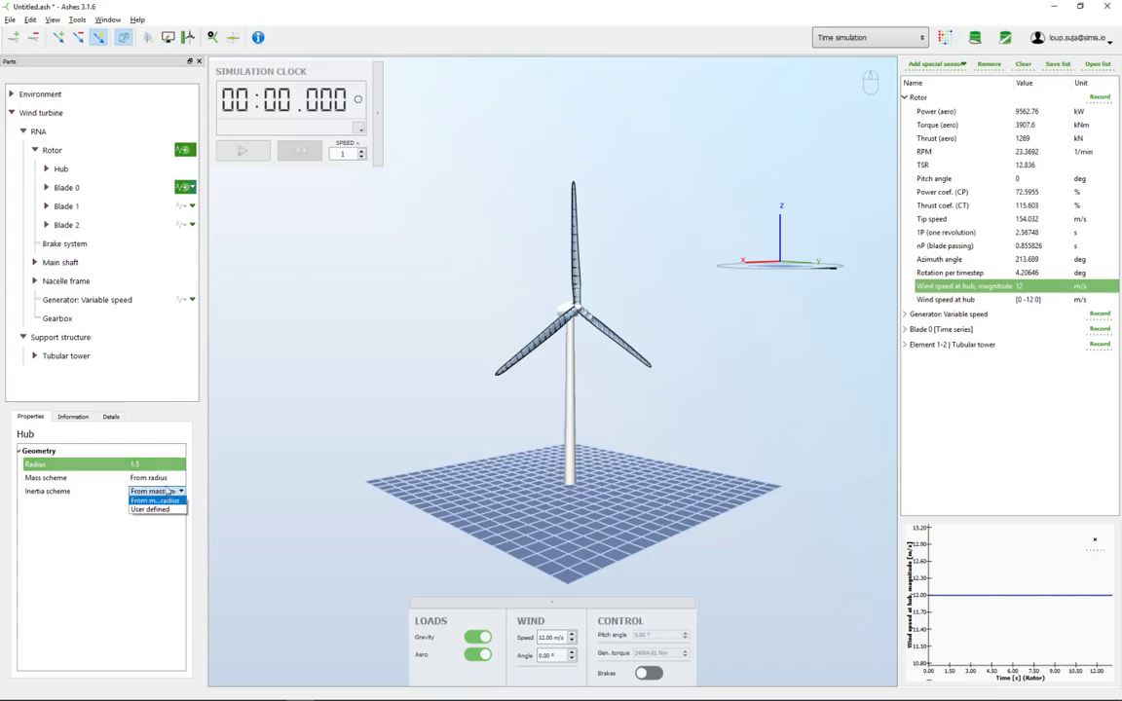
pyautogui.click(418, 454)
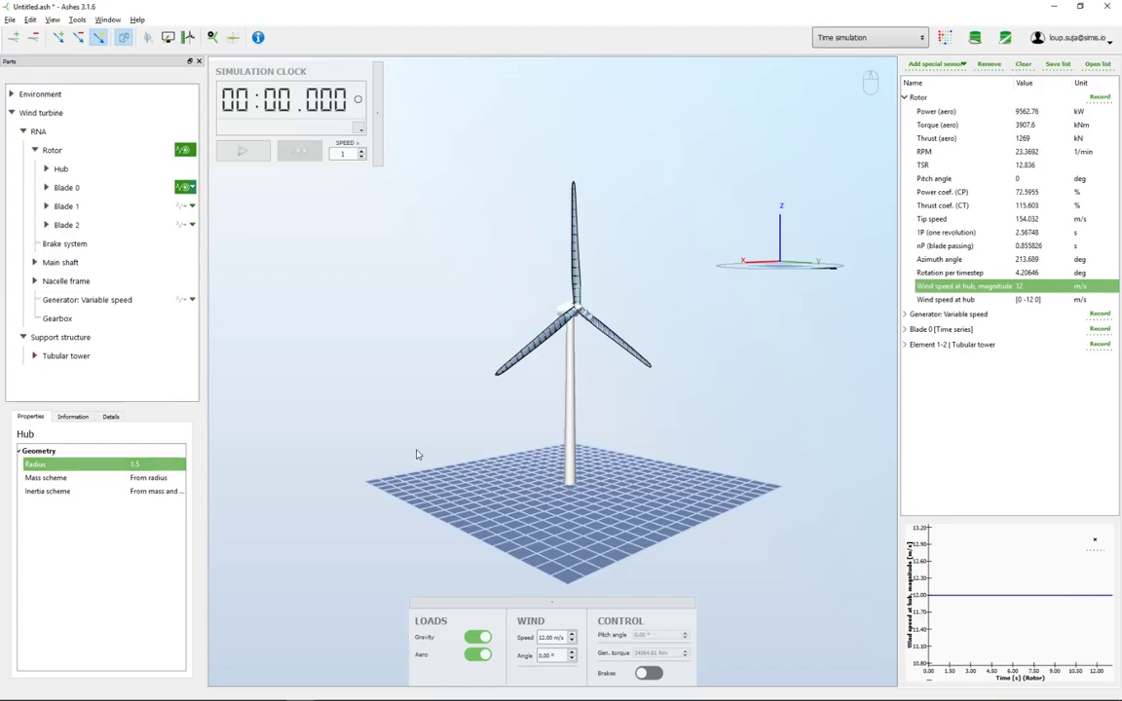
# - Inspect the information, details, element list and node list of the Hub's Elements & nodes
pyautogui.click(46, 169)
pyautogui.click(100, 184)
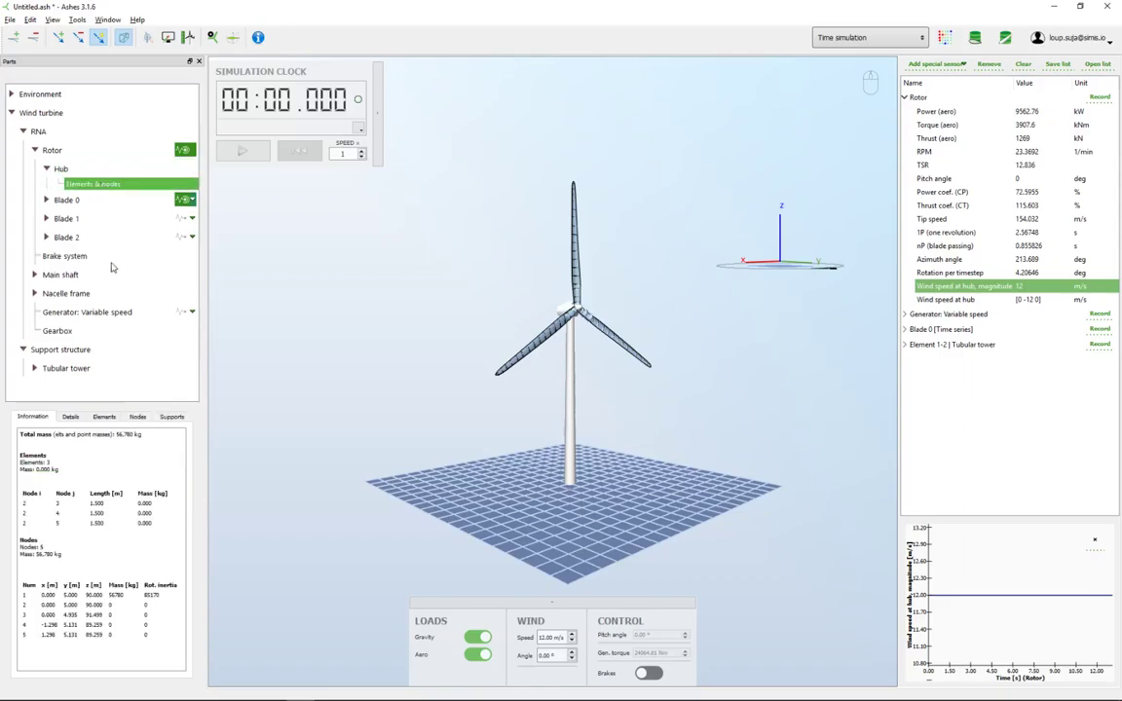
pyautogui.click(70, 417)
pyautogui.click(104, 417)
pyautogui.click(138, 417)
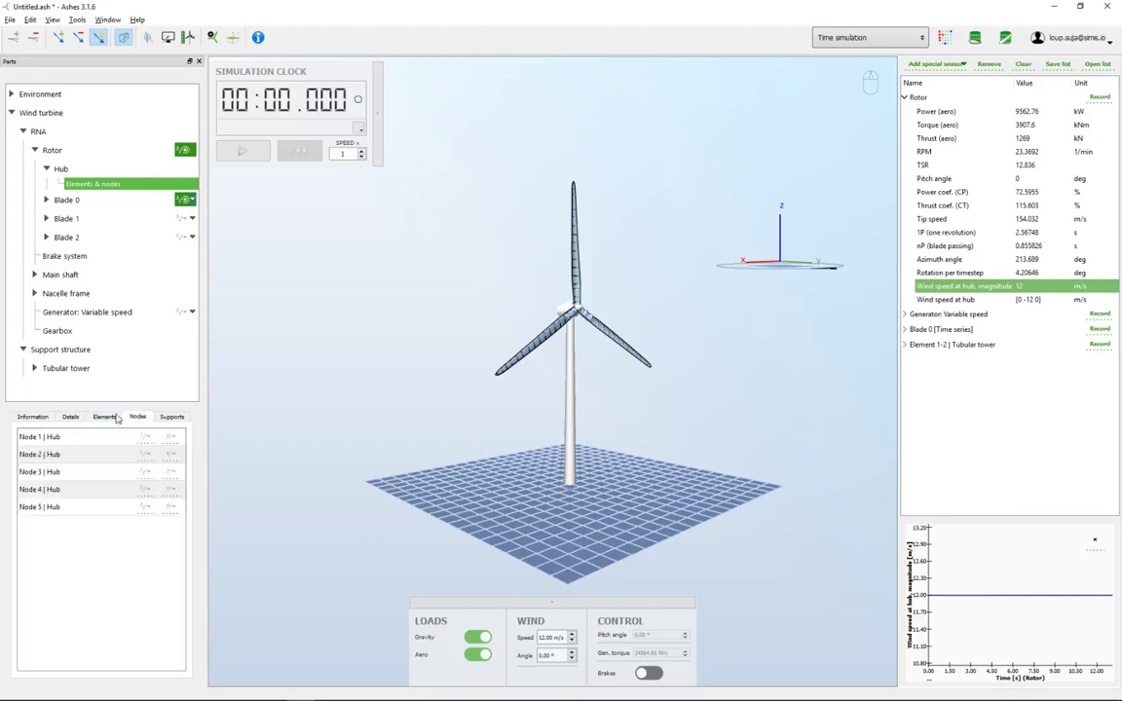
pyautogui.click(41, 418)
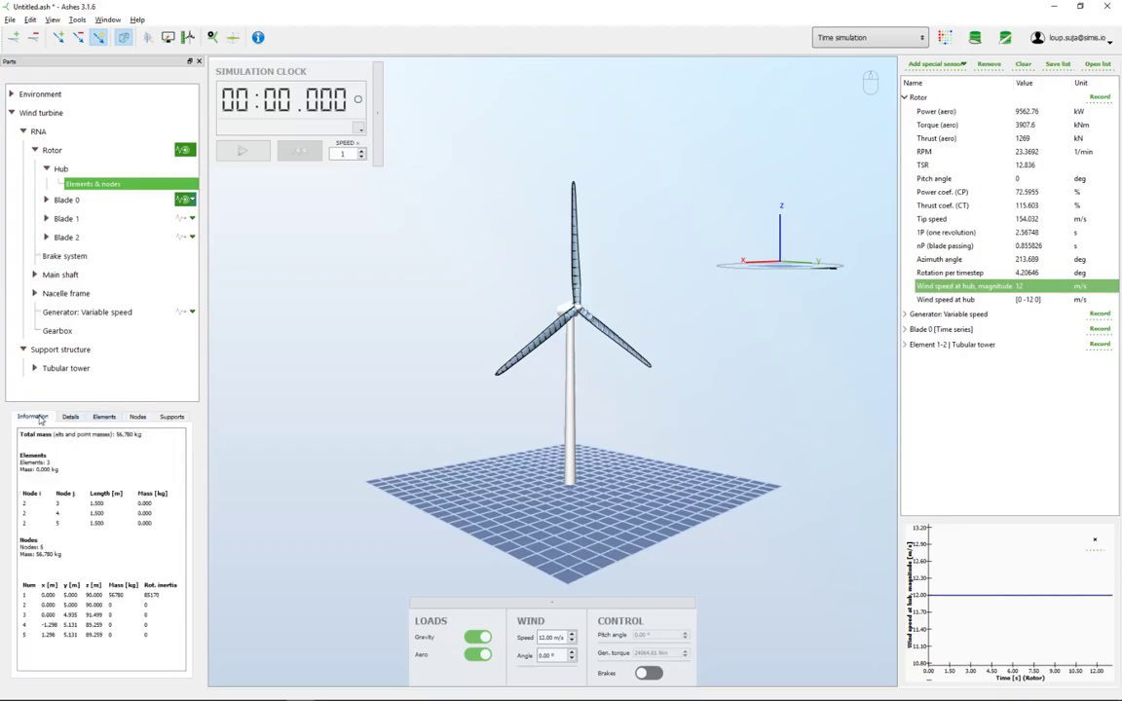
# - Examine Blade 0's properties and its mass and geometry information, collapsing the Hub in the parts hierarchy
pyautogui.click(70, 199)
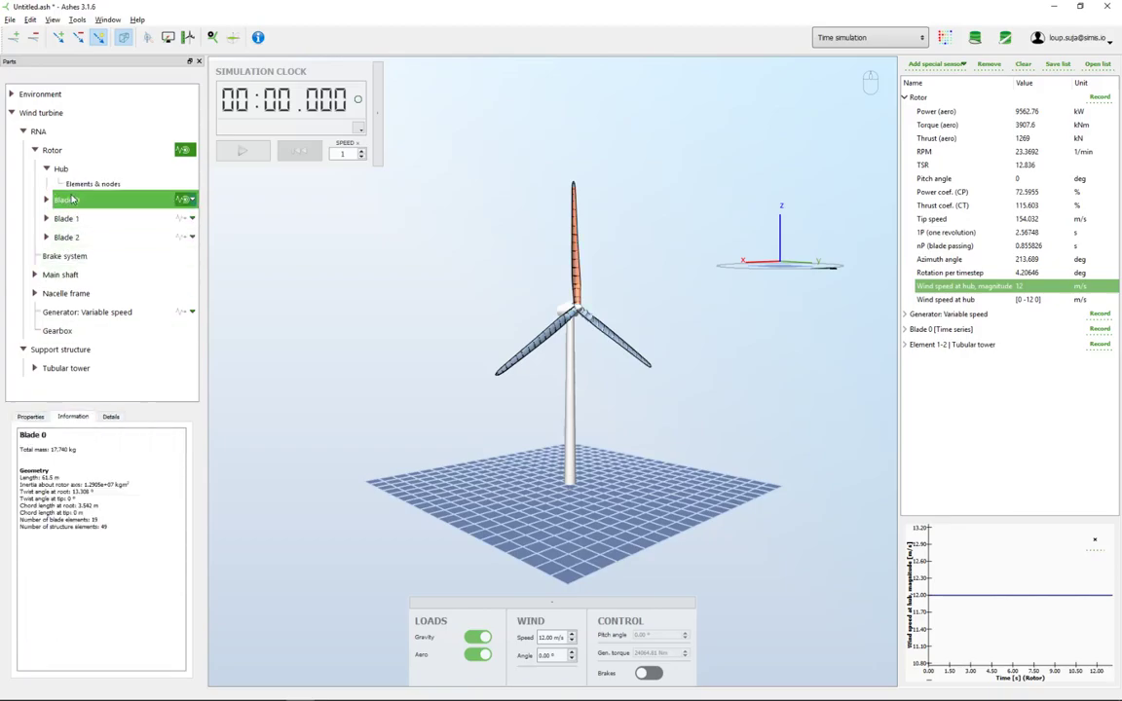
pyautogui.click(30, 417)
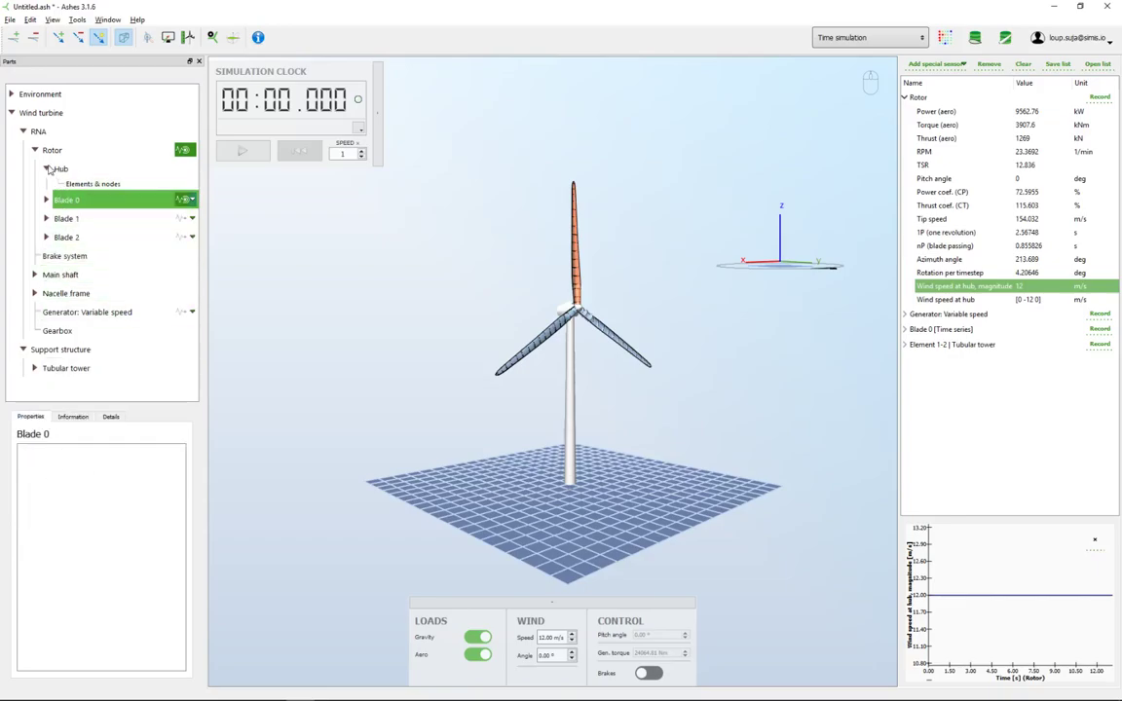
pyautogui.click(46, 168)
pyautogui.click(77, 419)
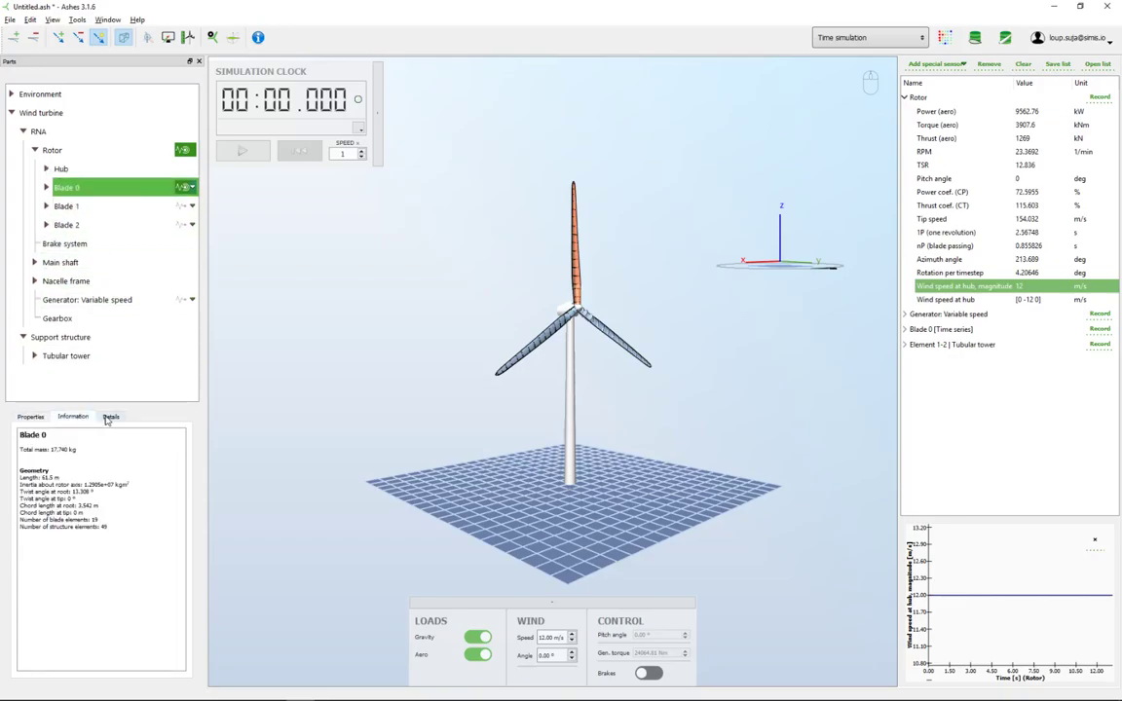
pyautogui.moveTo(73, 450); pyautogui.dragTo(52, 450)
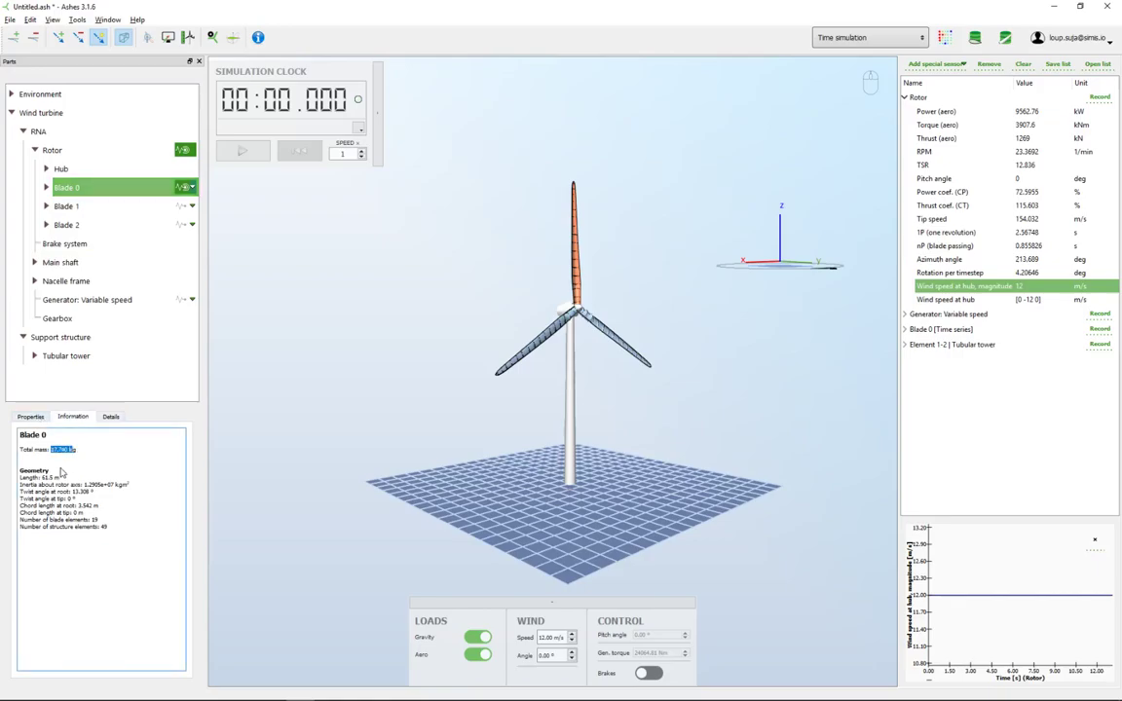
# - Inspect the structure elements and nodes of Blade 0 and collapse the blade in the parts hierarchy
pyautogui.click(45, 188)
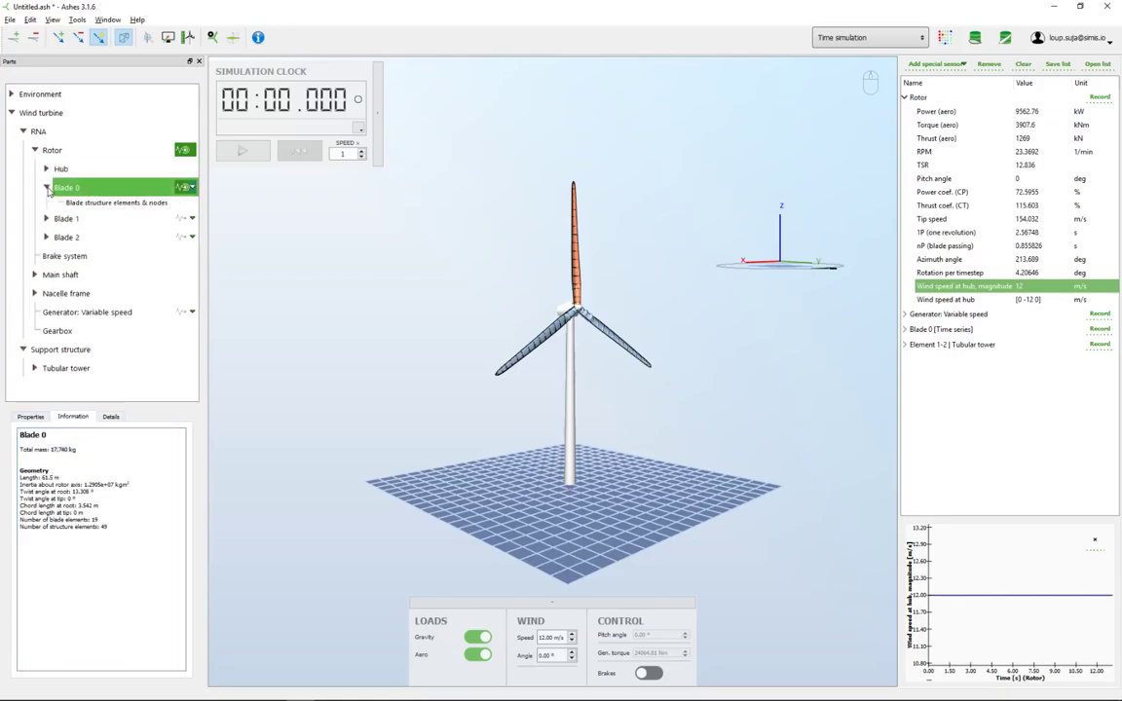
pyautogui.click(107, 201)
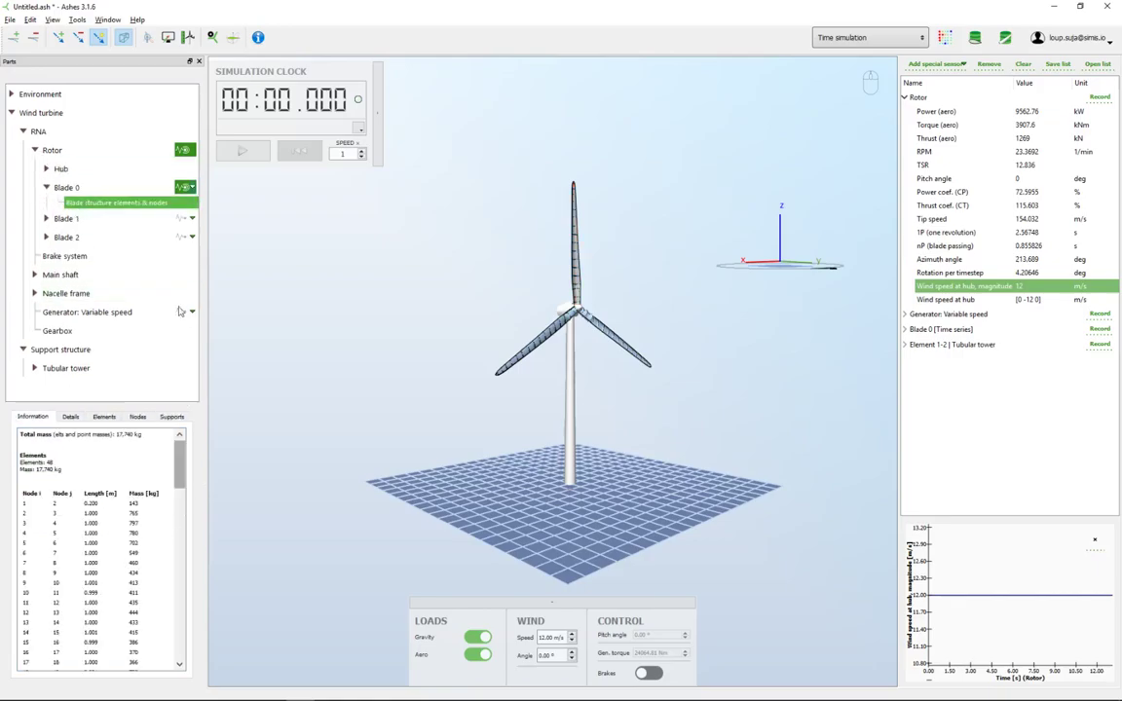
pyautogui.click(46, 188)
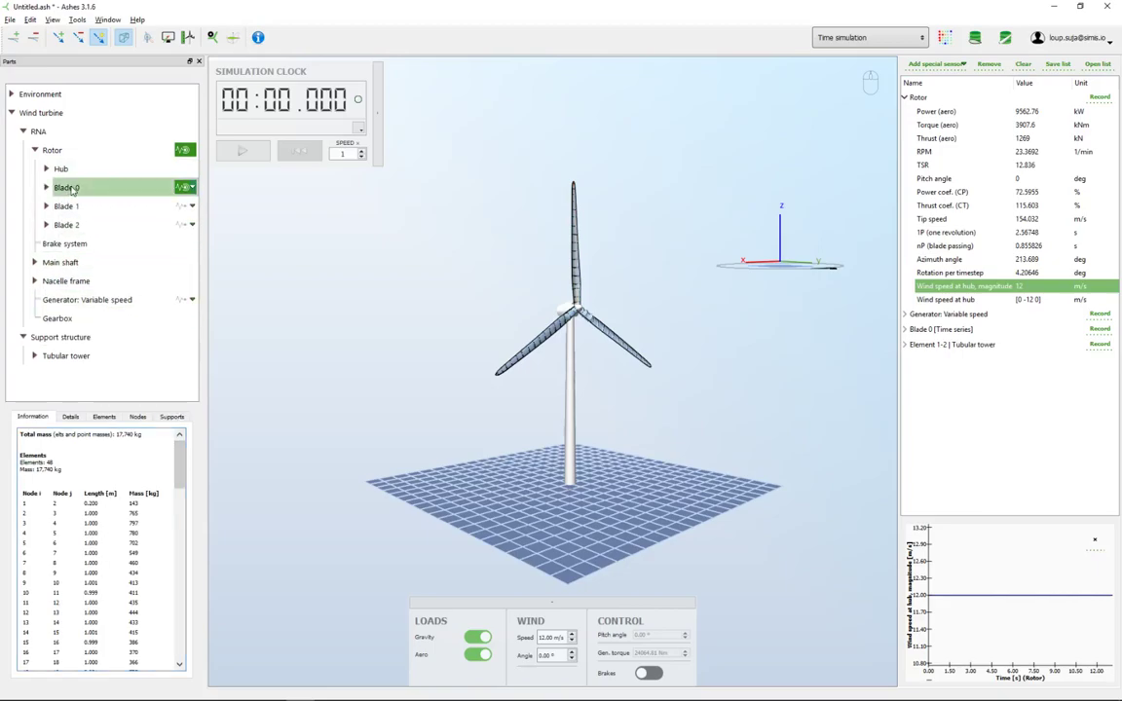
# - Select Blade 0, Blade 1 and Blade 2 in turn to view each blade's information and highlight it in the model
pyautogui.click(66, 187)
pyautogui.click(66, 207)
pyautogui.click(68, 225)
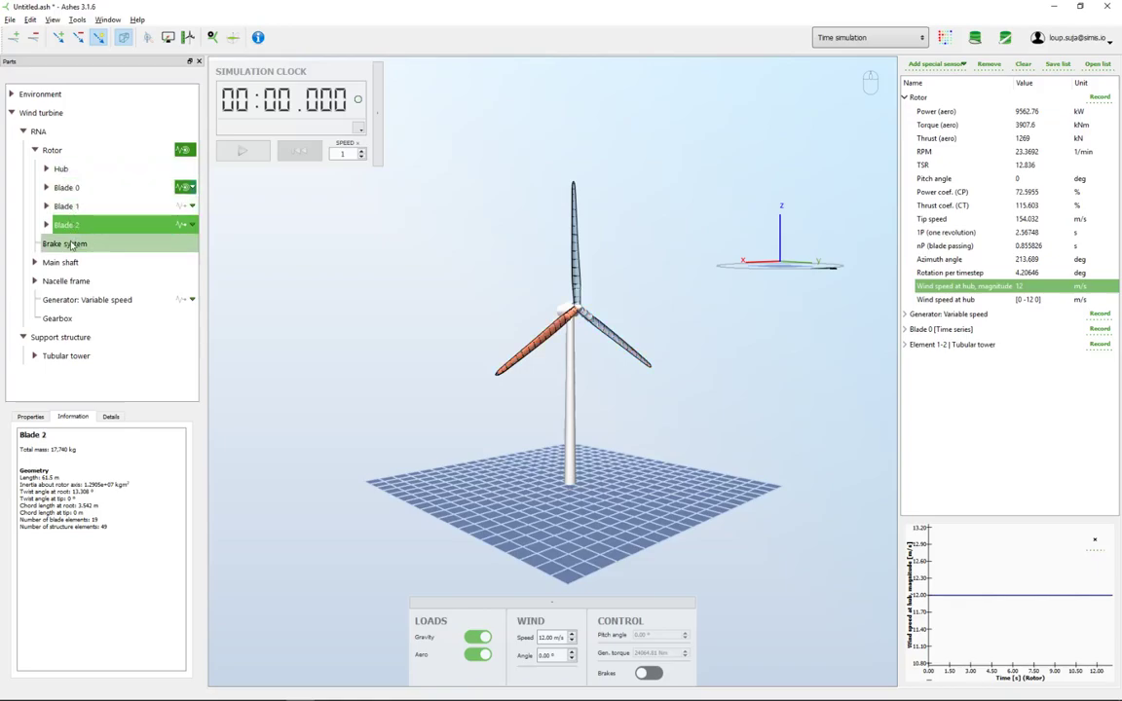
# - Examine the Brake system's properties and read the description of its standstill spring stiffness
pyautogui.click(65, 243)
pyautogui.click(29, 417)
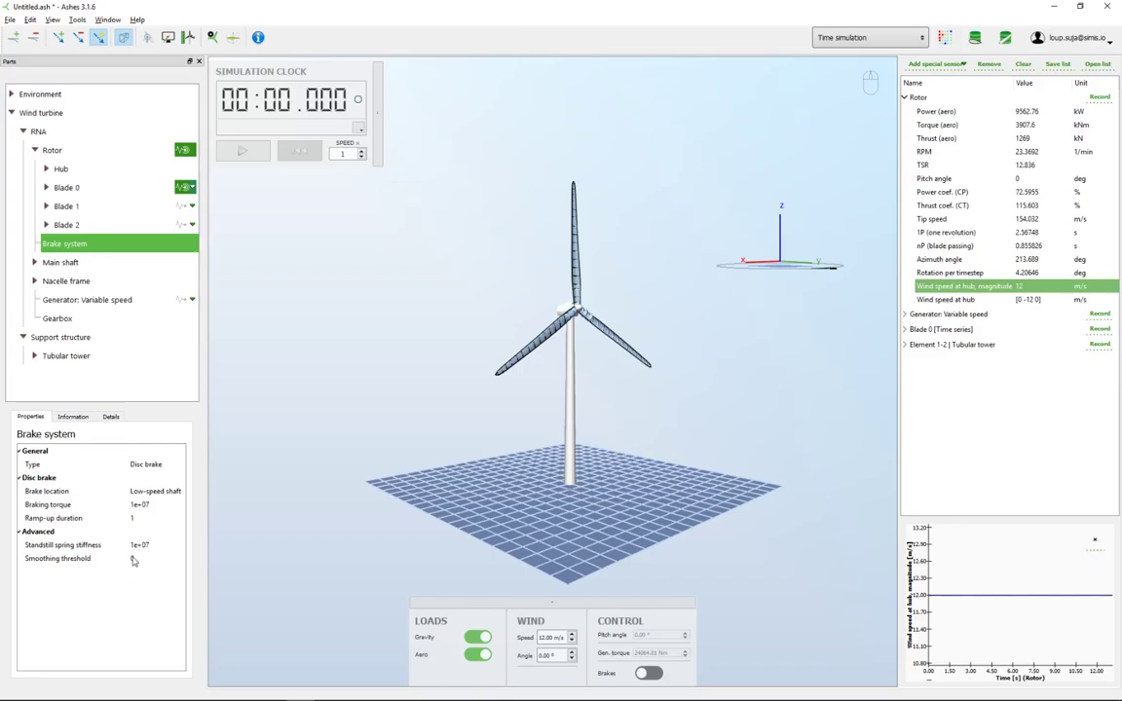
pyautogui.moveTo(130, 554)
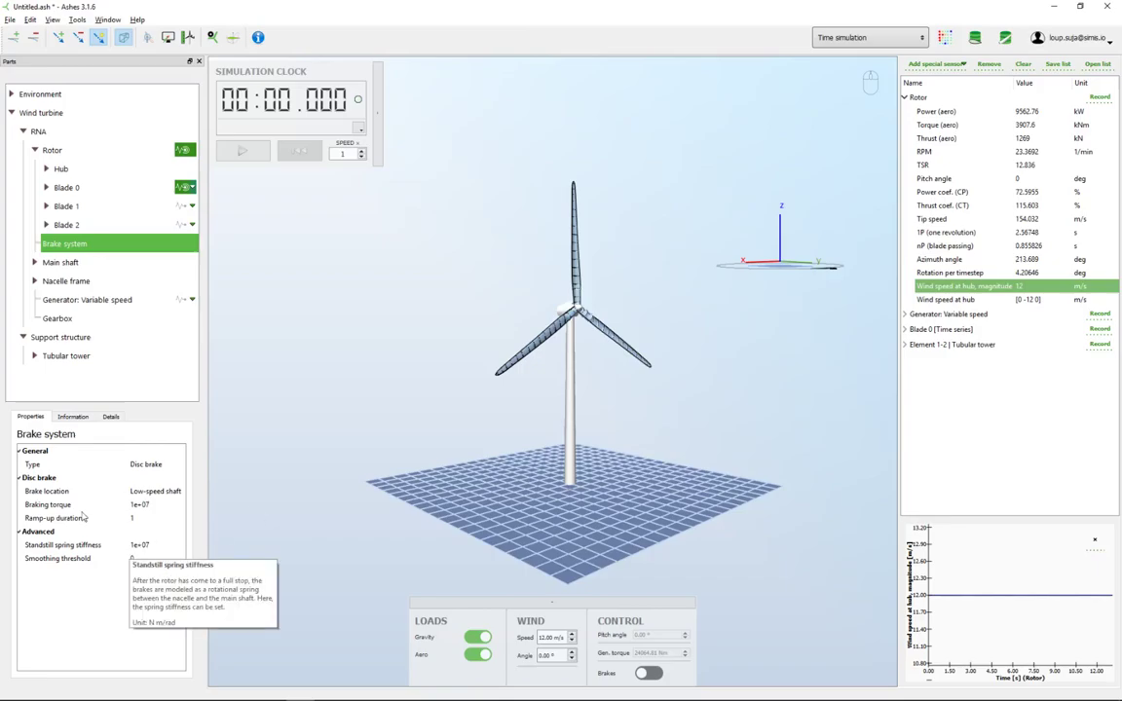
# - Start the time simulation and engage the brakes while the rotor is turning
pyautogui.moveTo(567, 466); pyautogui.dragTo(617, 421)
pyautogui.moveTo(617, 421); pyautogui.dragTo(548, 448, button='right')
pyautogui.moveTo(547, 461); pyautogui.dragTo(527, 484)
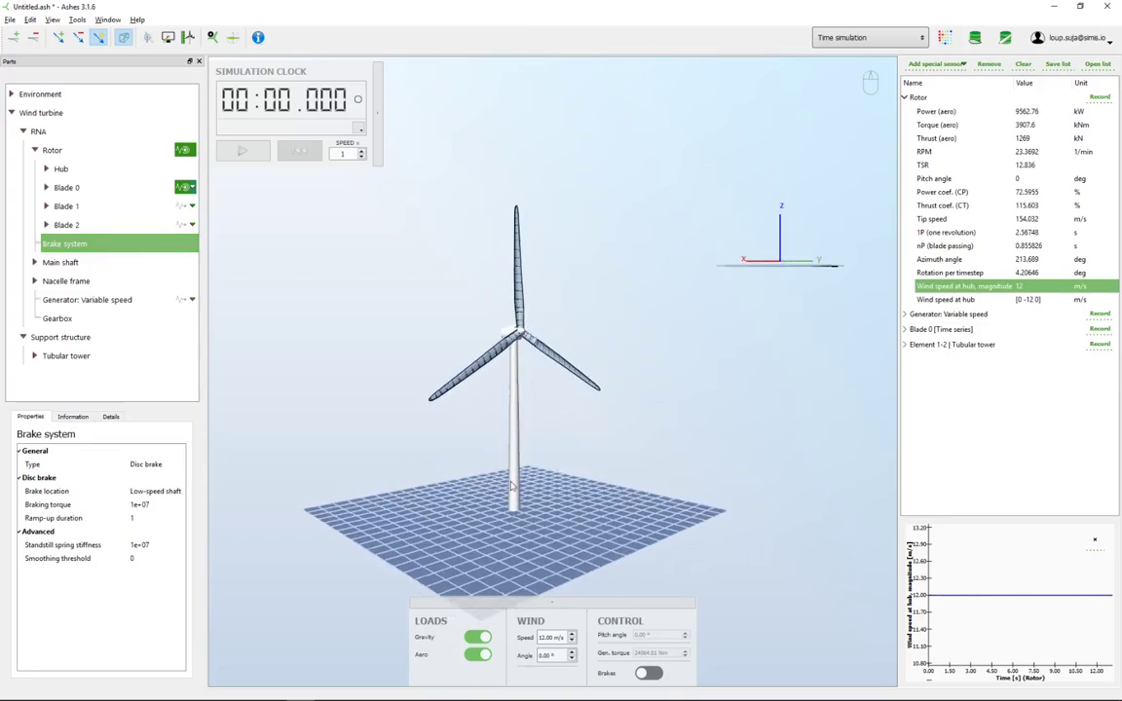
pyautogui.click(241, 151)
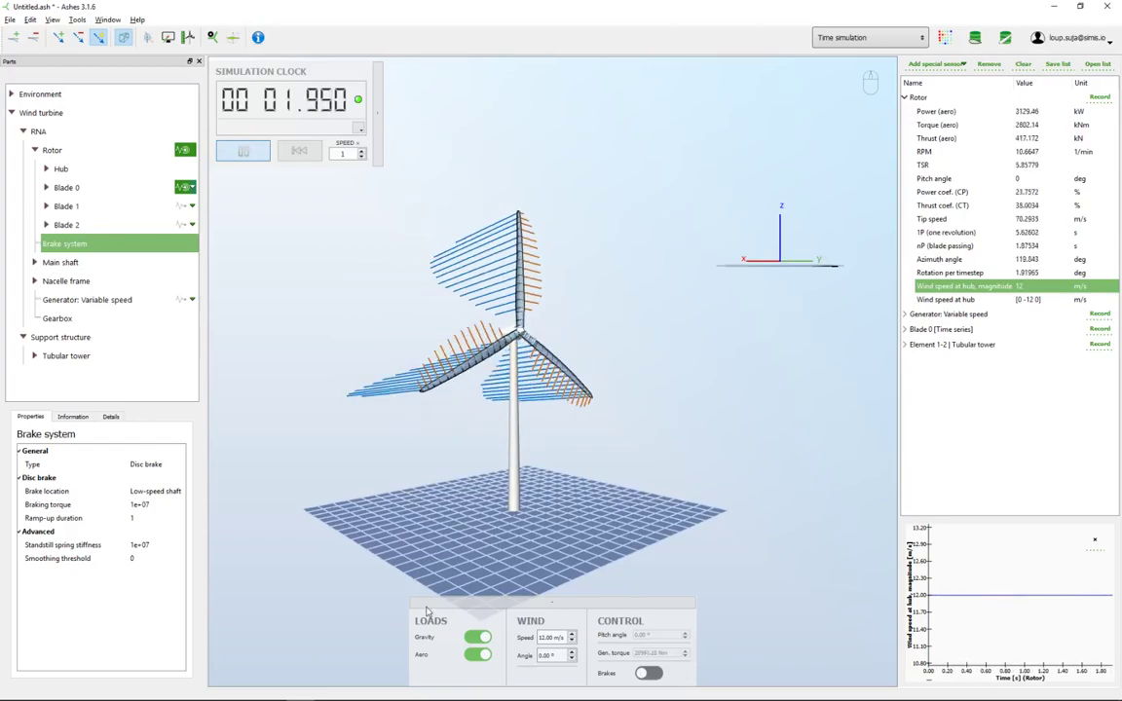
pyautogui.click(649, 673)
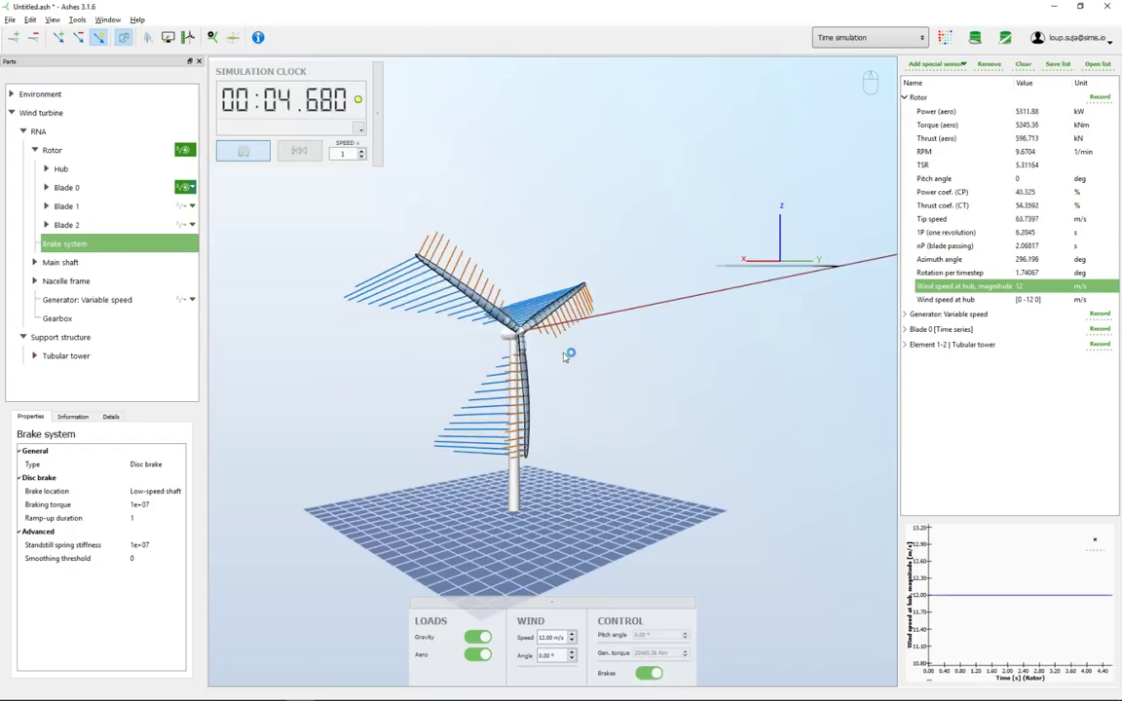
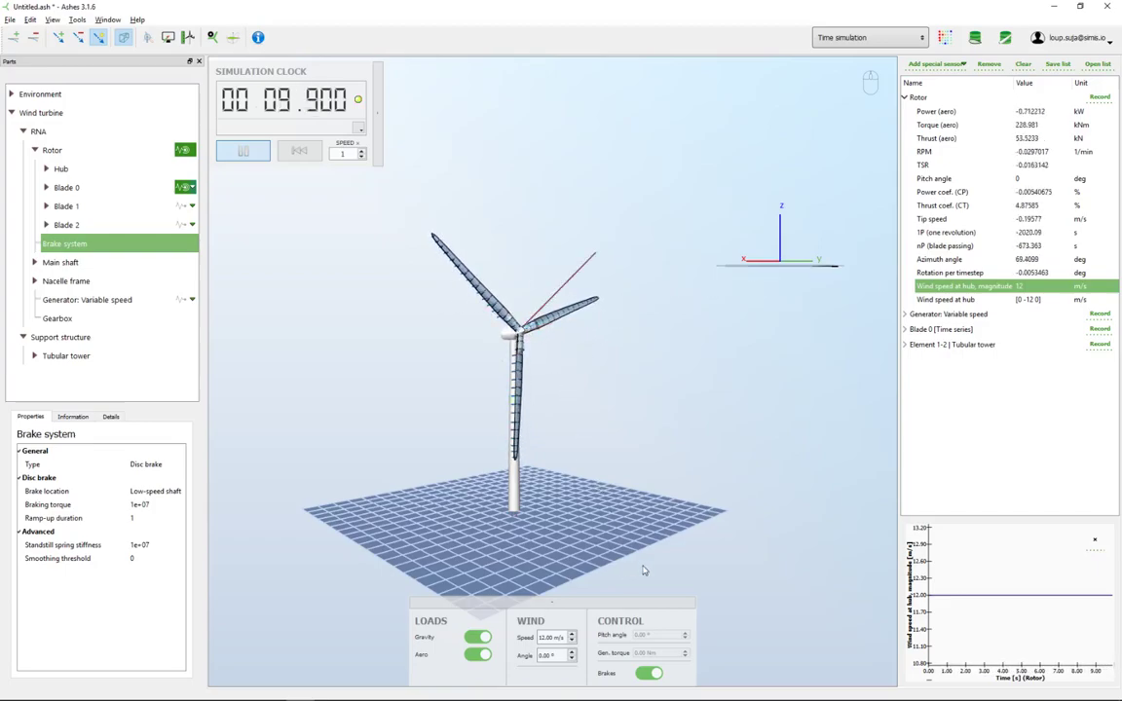
# - Release the brakes and check the available options for the brake system's type and brake location
pyautogui.click(649, 673)
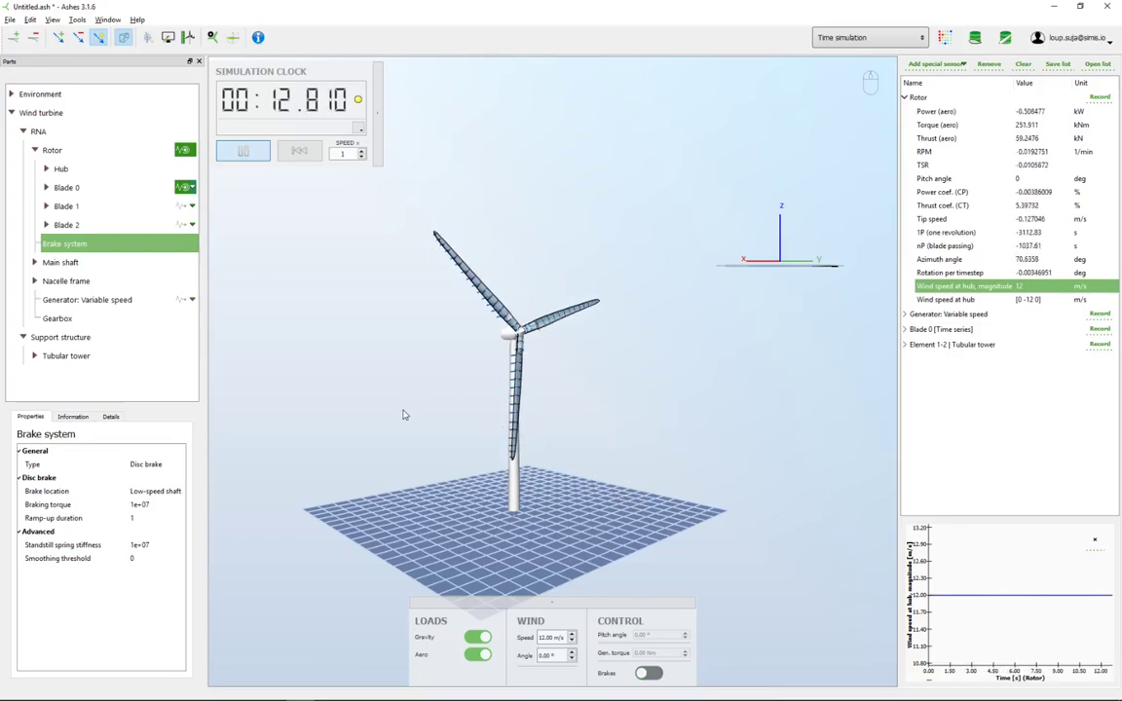
pyautogui.click(158, 465)
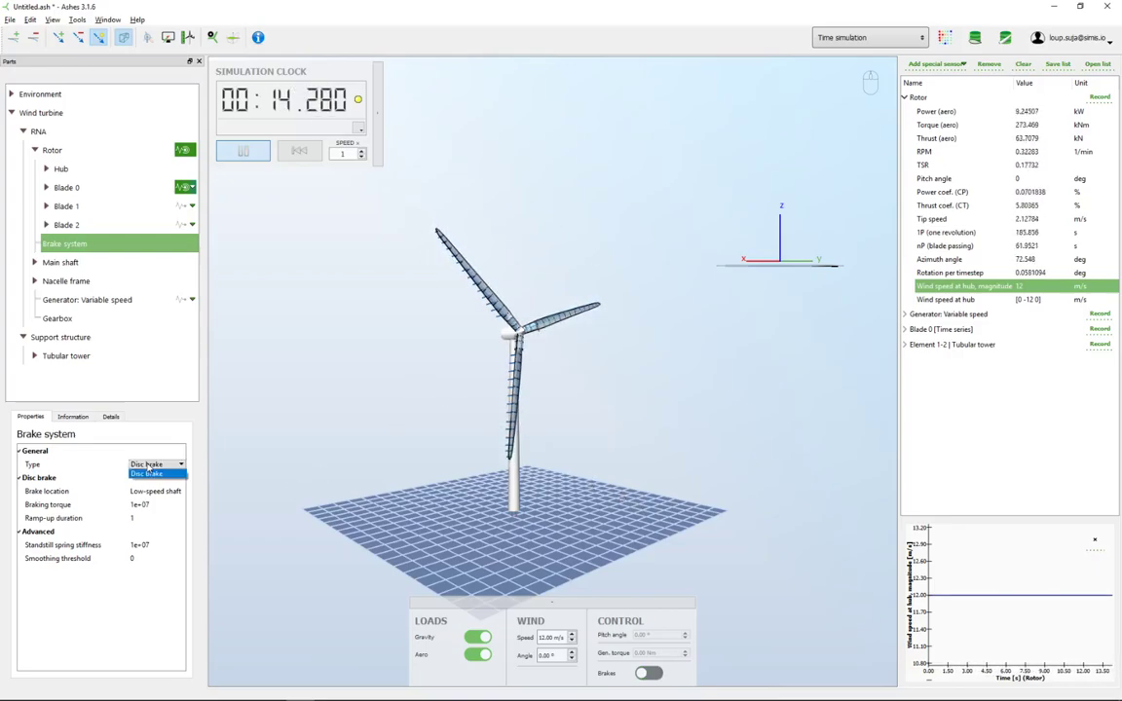
pyautogui.click(148, 473)
pyautogui.click(156, 492)
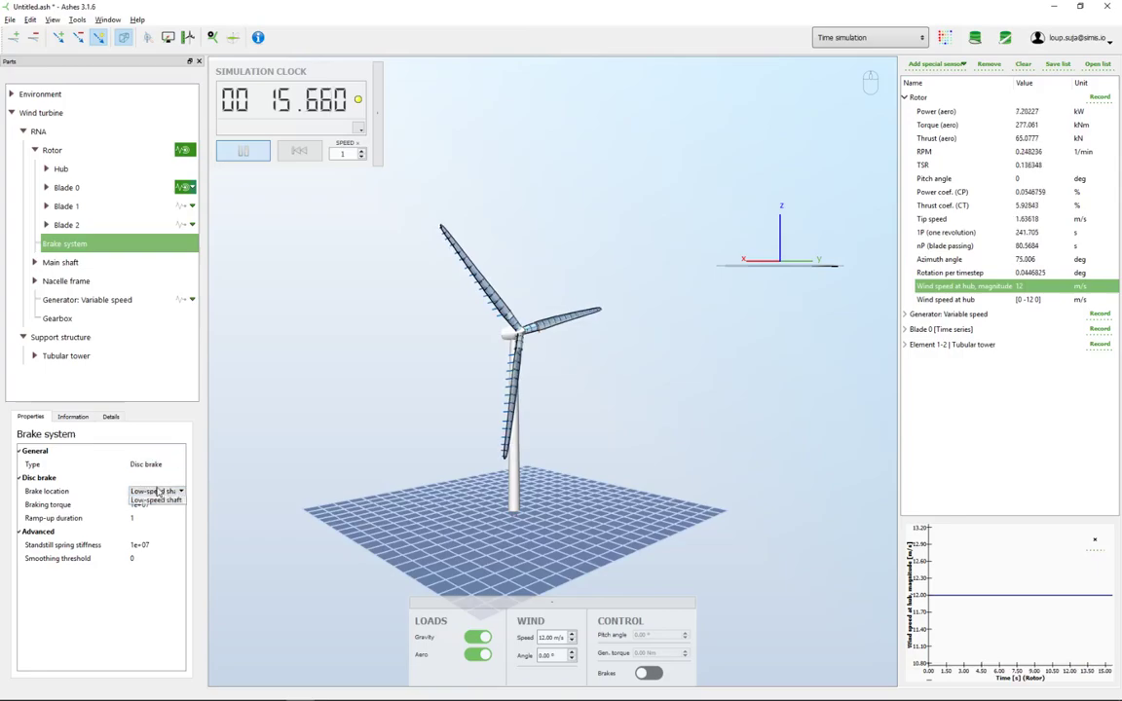
pyautogui.click(155, 499)
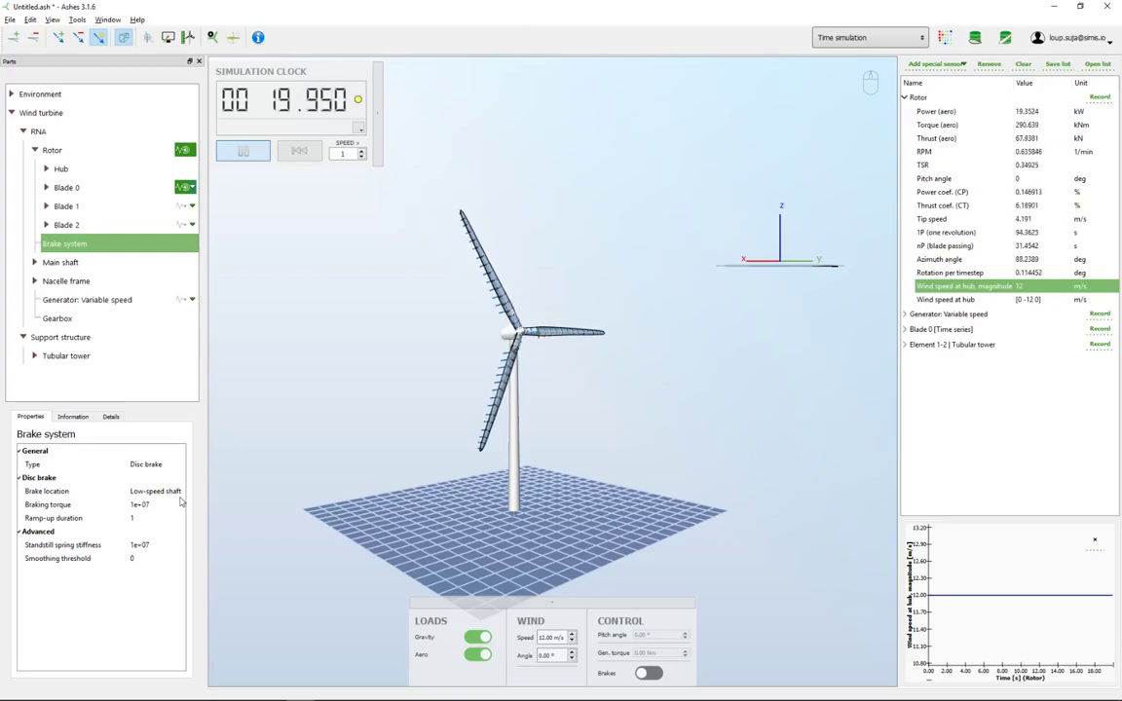
# - Collapse the rotor in the parts hierarchy and select the main shaft
pyautogui.moveTo(497, 397); pyautogui.dragTo(531, 419)
pyautogui.moveTo(548, 420); pyautogui.dragTo(592, 408, button='right')
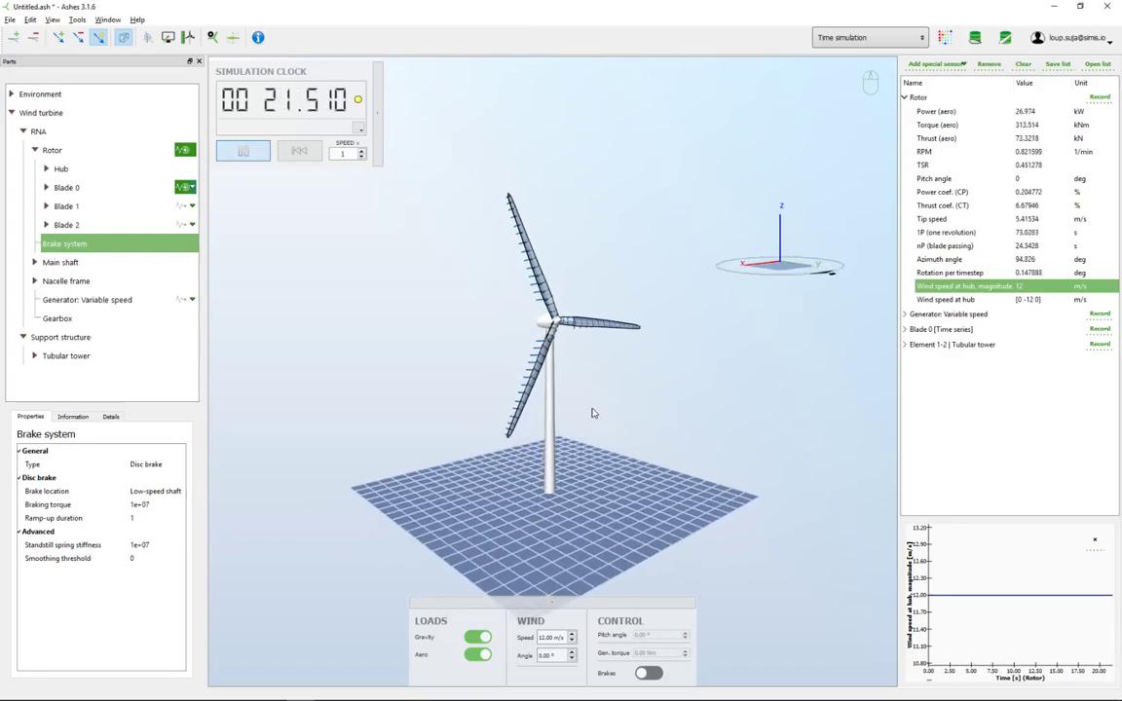
pyautogui.click(34, 151)
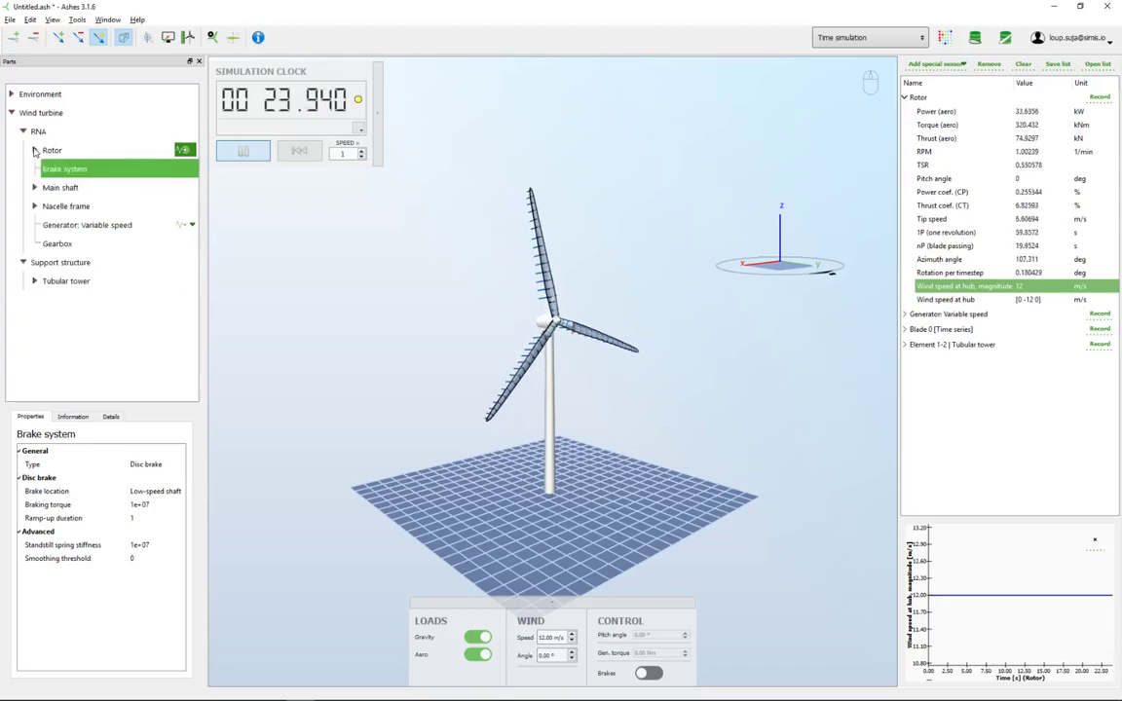
pyautogui.click(68, 188)
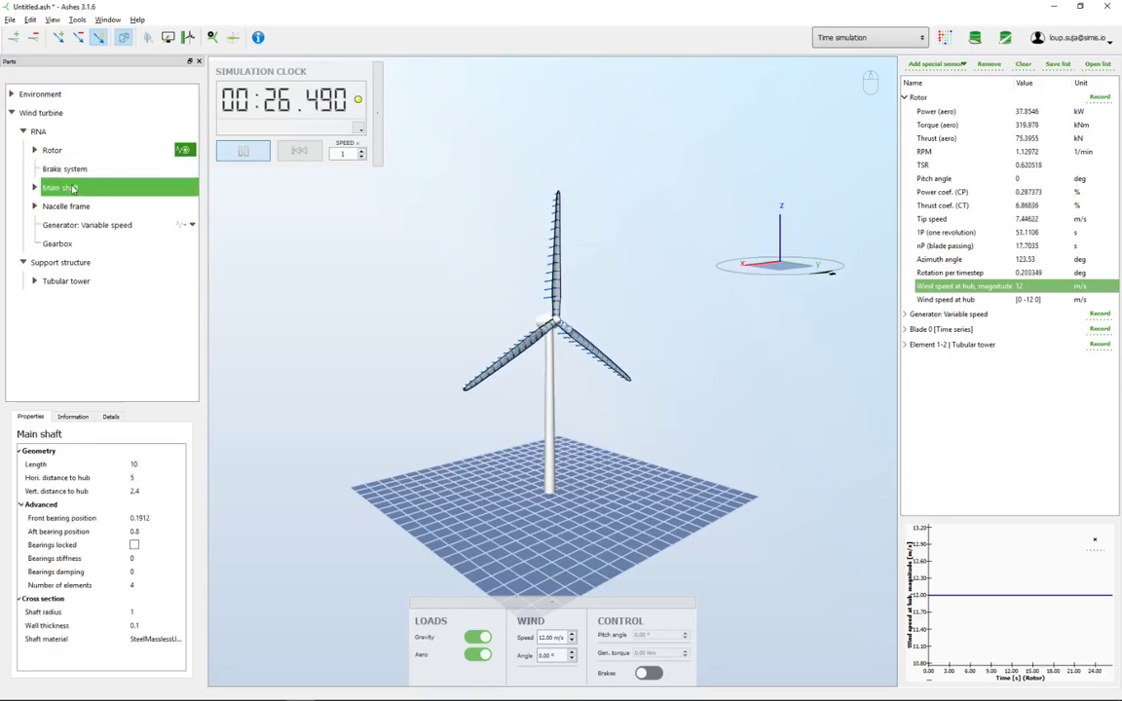
# - Hide the nacelle housing through the display settings to expose the main shaft inside it
pyautogui.moveTo(378, 322); pyautogui.dragTo(534, 334)
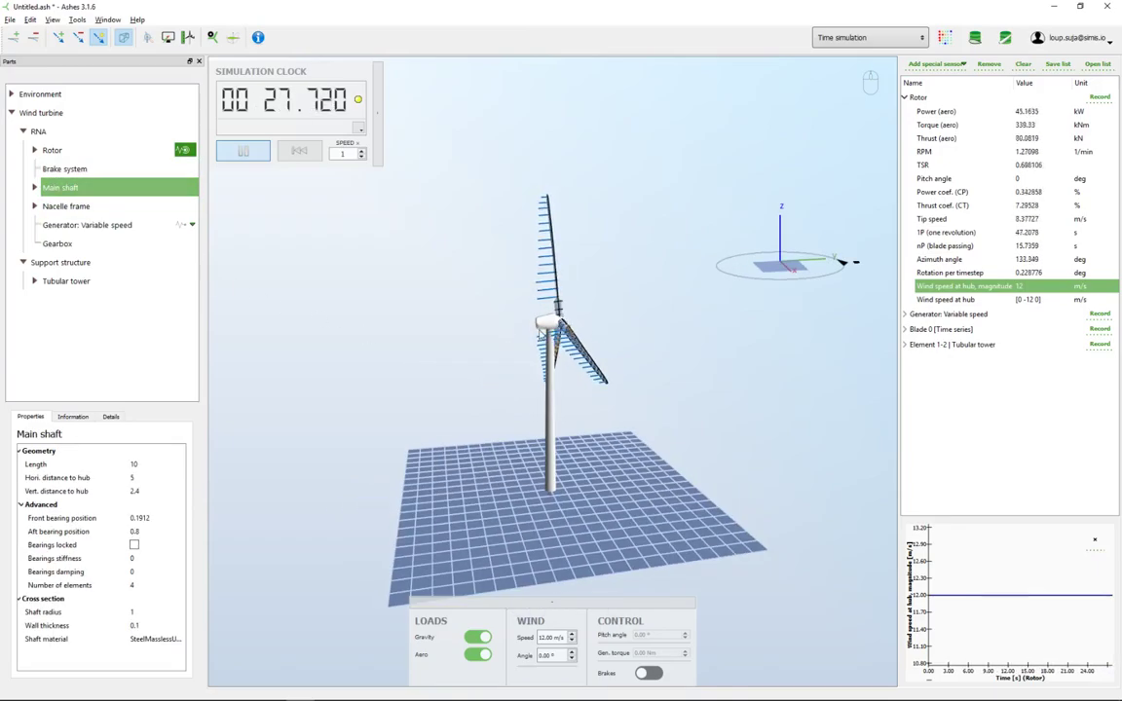
pyautogui.scroll(5, 542, 331)
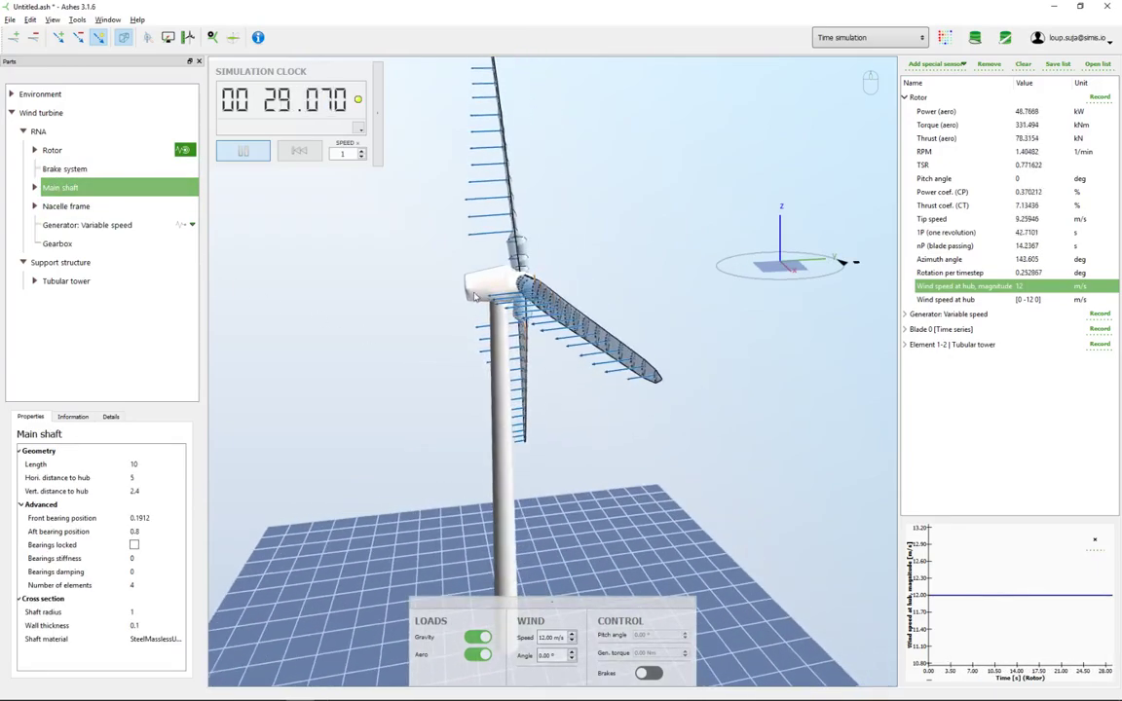
pyautogui.scroll(5, 475, 299)
pyautogui.moveTo(425, 260); pyautogui.dragTo(467, 460, button='middle')
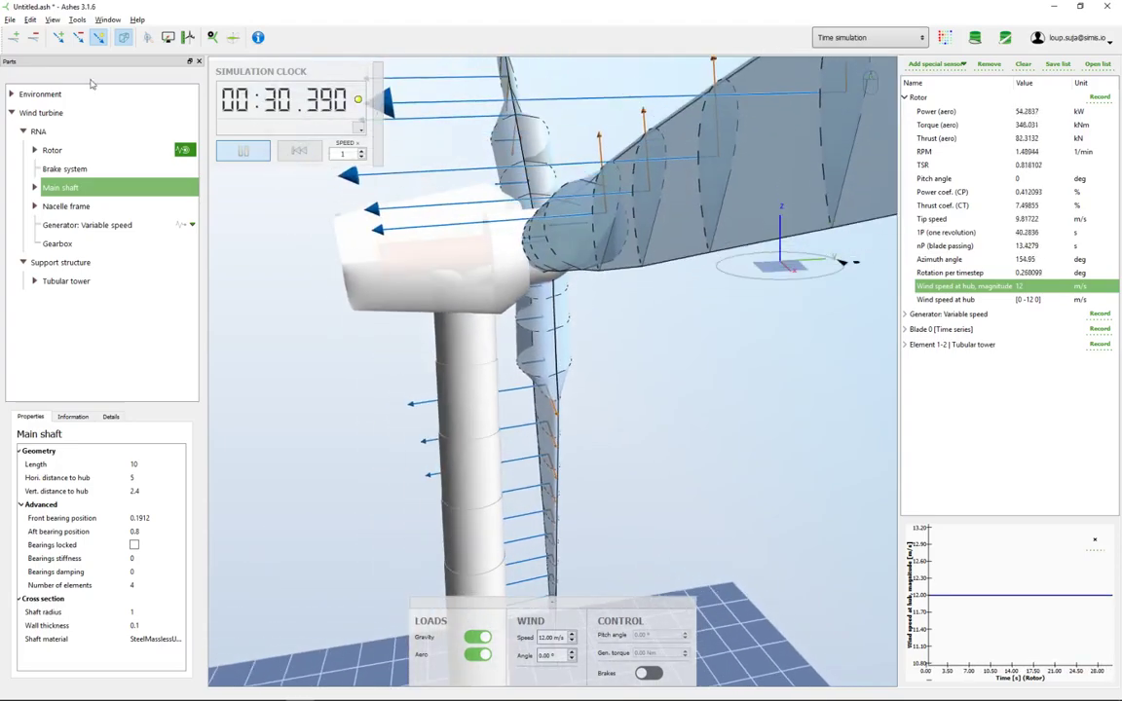
pyautogui.click(168, 37)
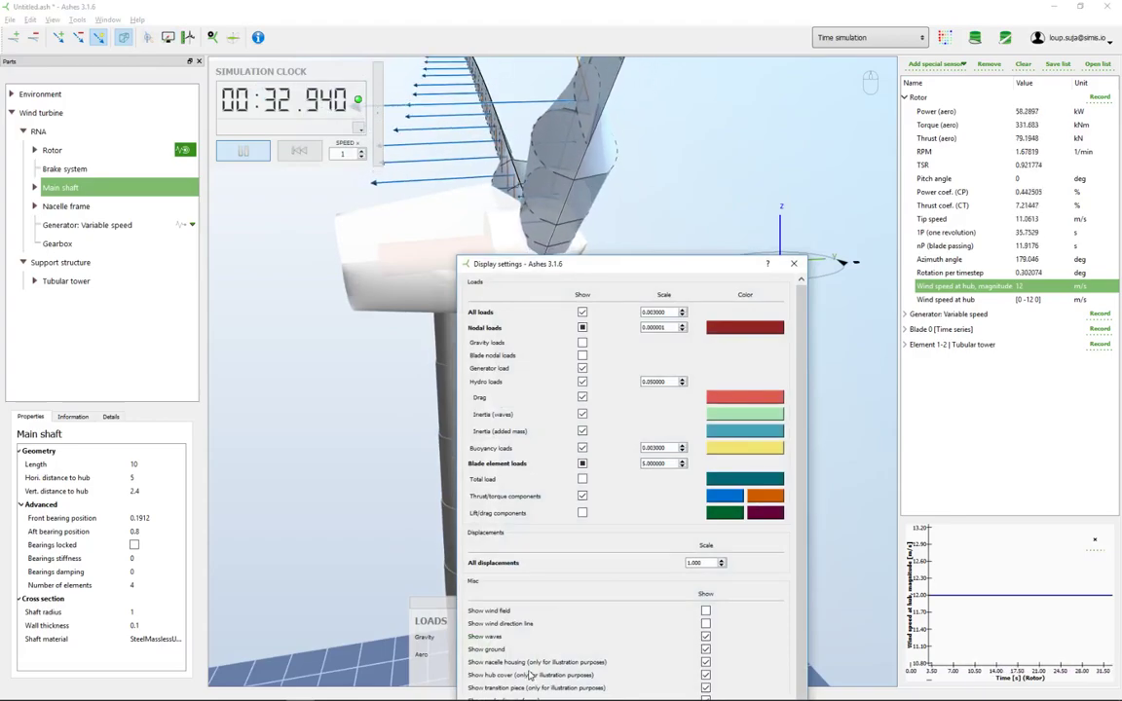
pyautogui.click(707, 662)
pyautogui.click(794, 263)
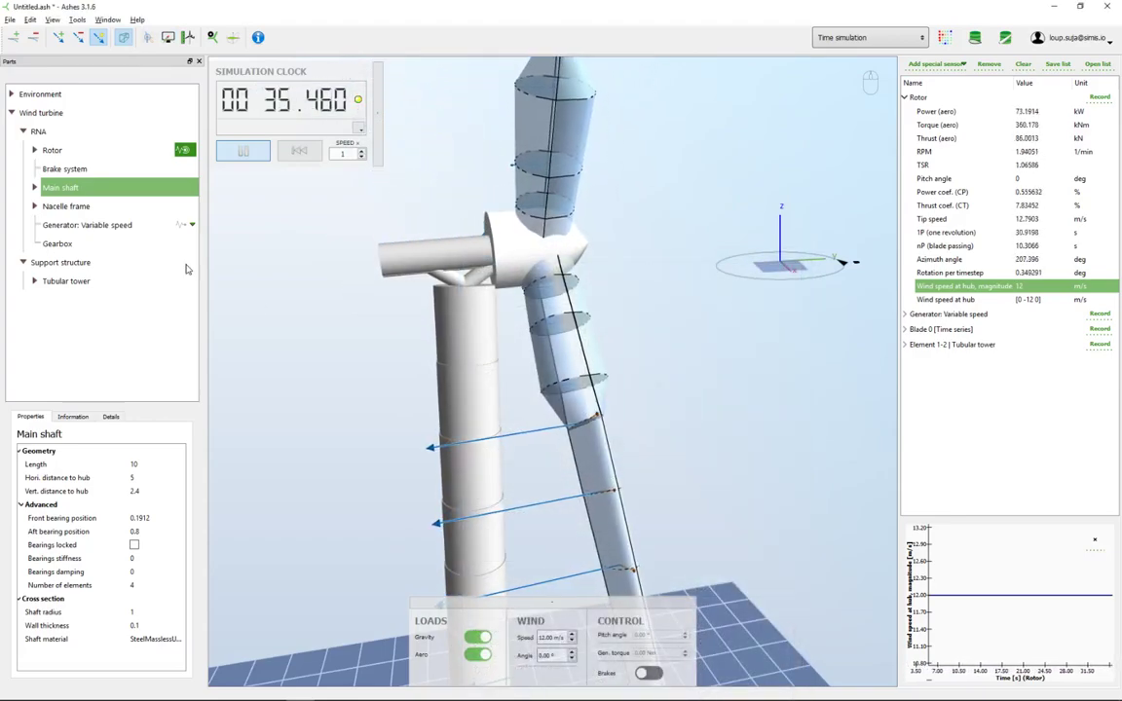
# - Highlight the nacelle frame and the main shaft in turn in the model, and pause the time simulation
pyautogui.click(70, 206)
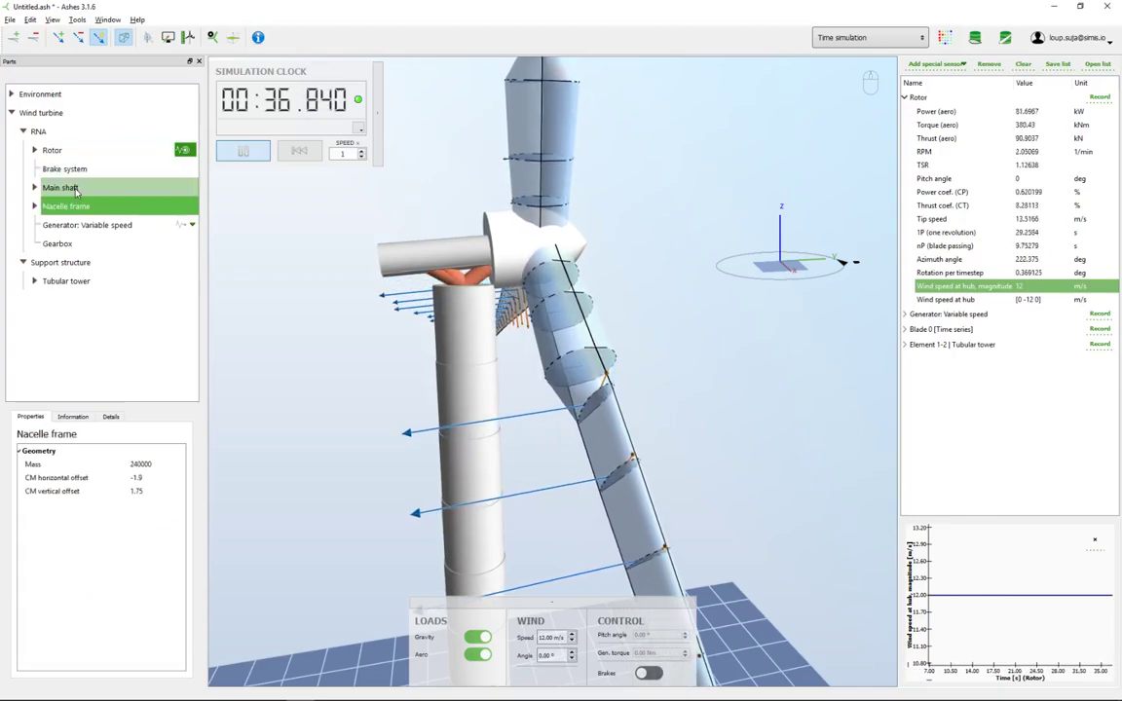
pyautogui.click(76, 188)
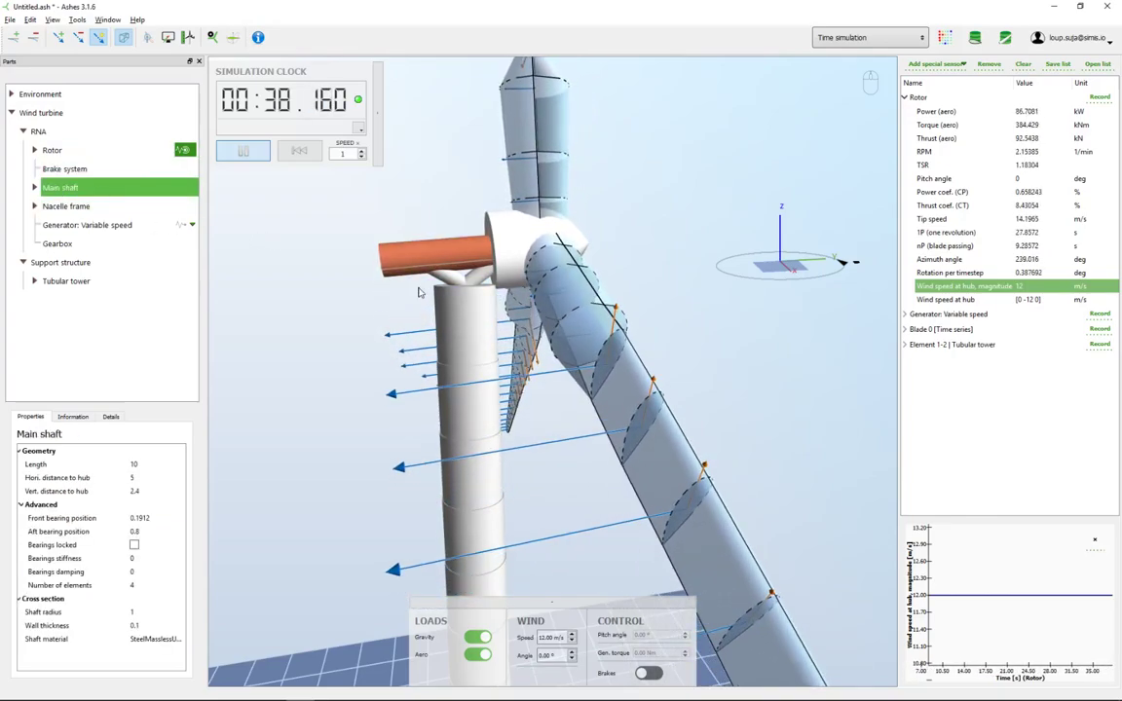
pyautogui.click(238, 154)
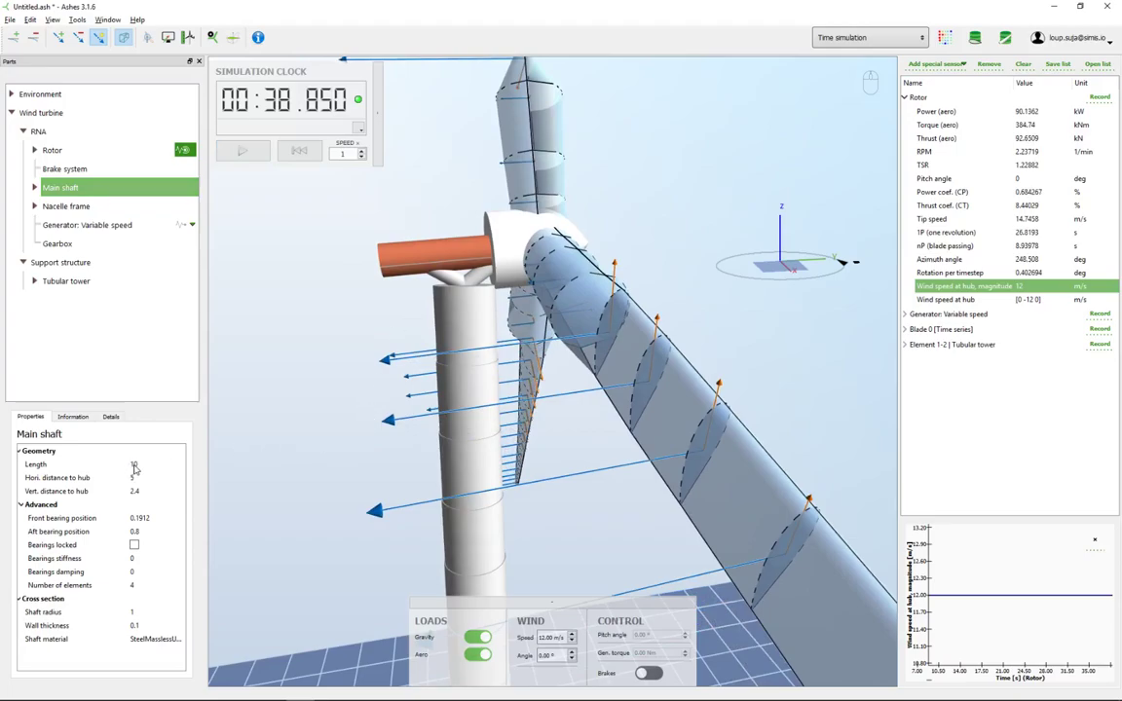
# - Read the descriptions of the main shaft's length, vertical and horizontal distances to hub, and bearings damping
pyautogui.moveTo(135, 468)
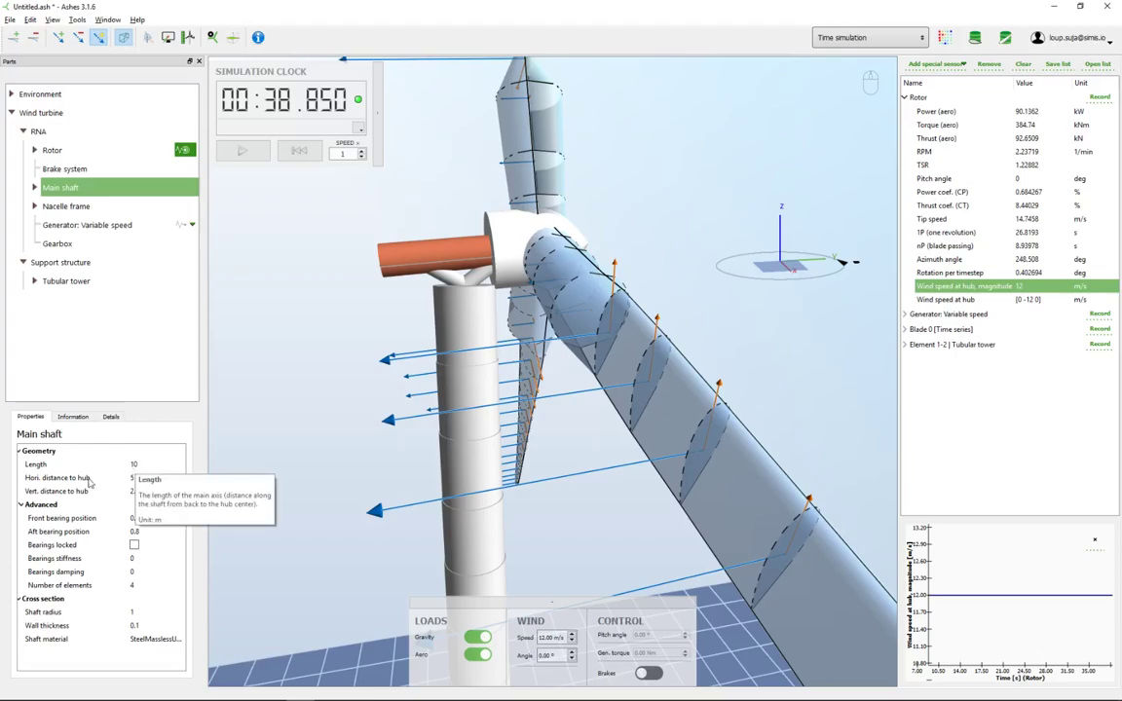
pyautogui.moveTo(44, 498)
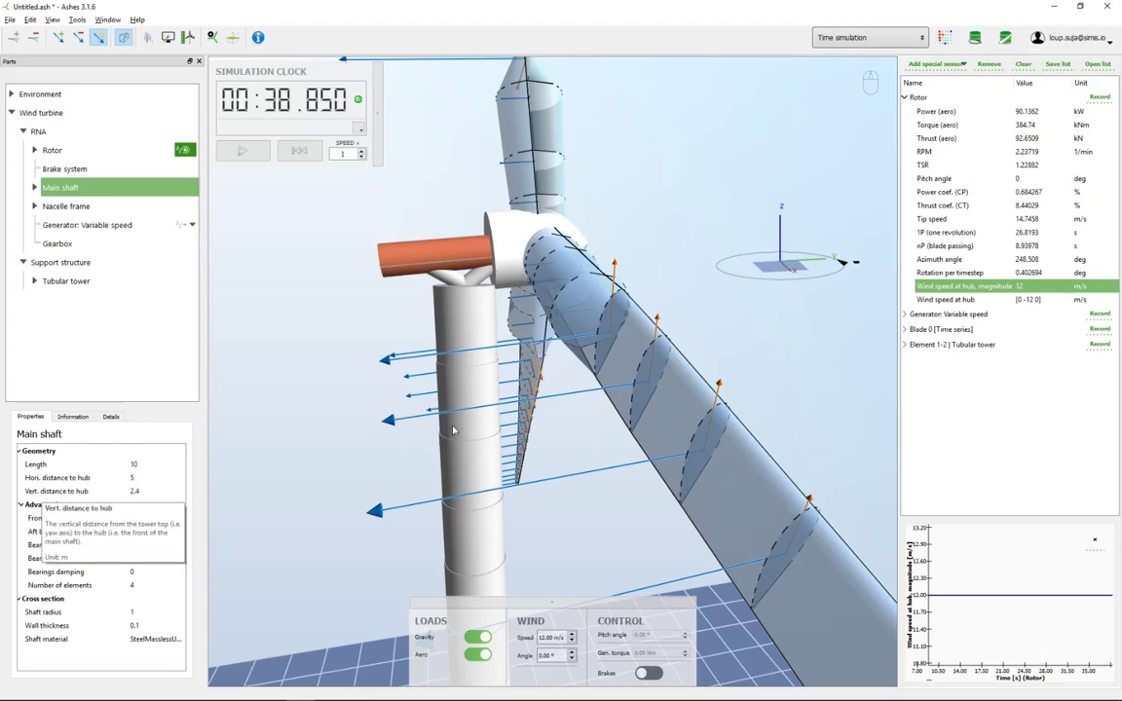
pyautogui.moveTo(373, 395); pyautogui.dragTo(368, 437, button='middle')
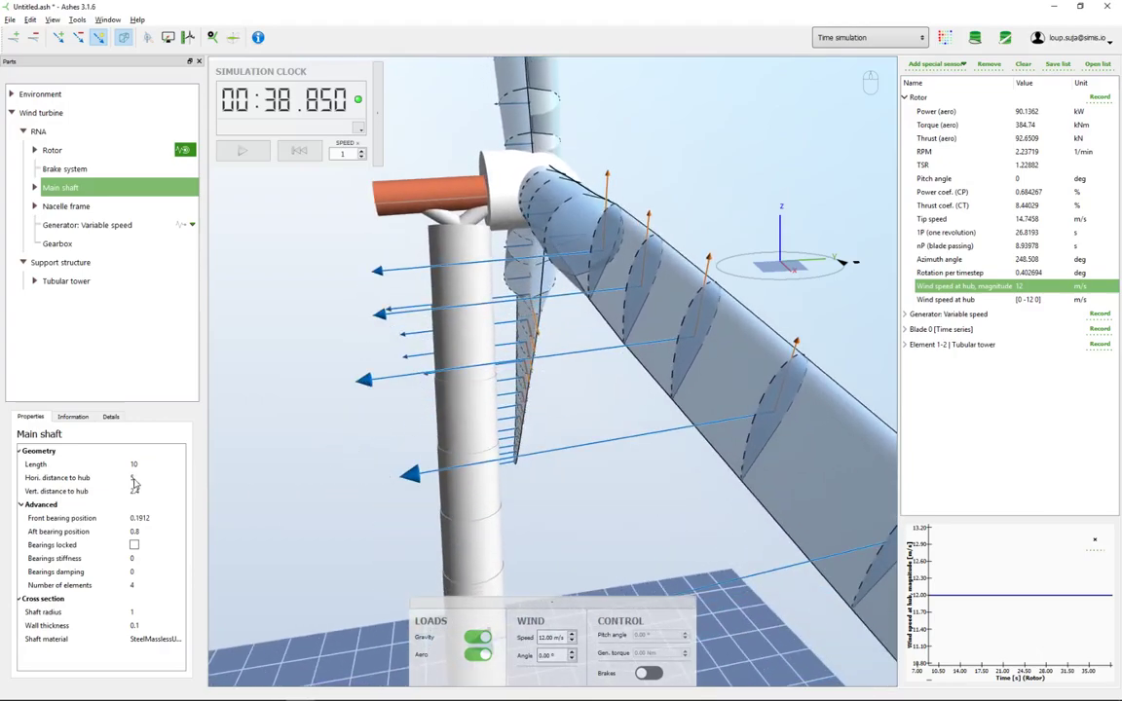
pyautogui.moveTo(134, 484)
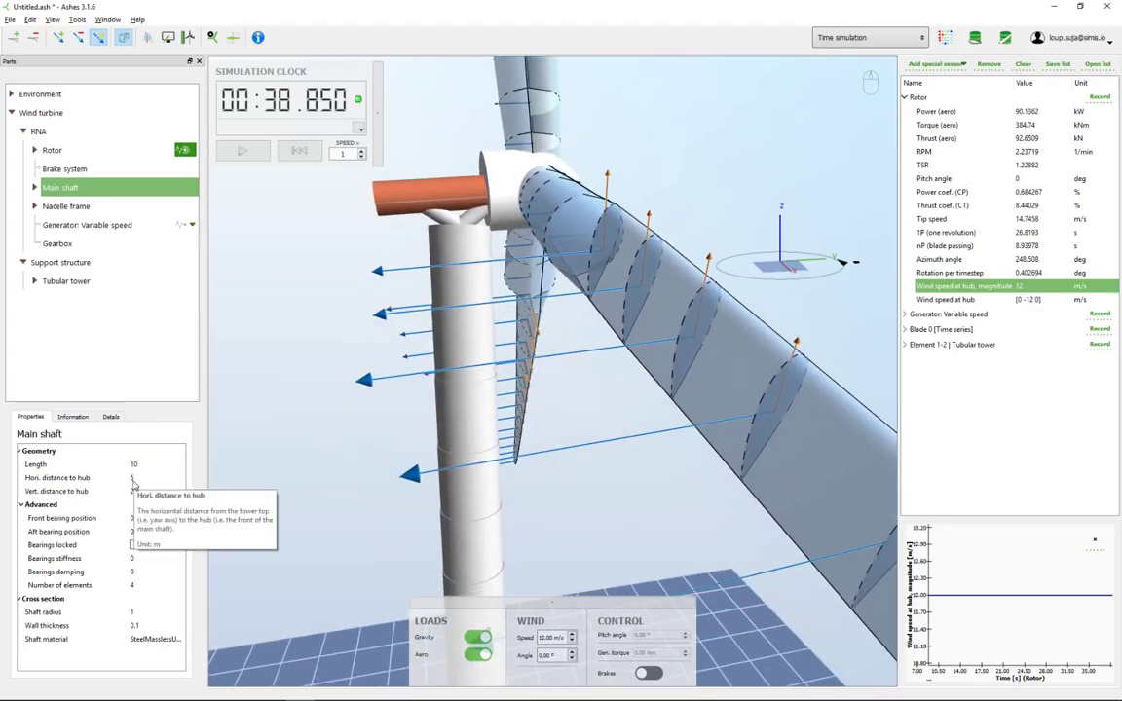
pyautogui.moveTo(133, 576)
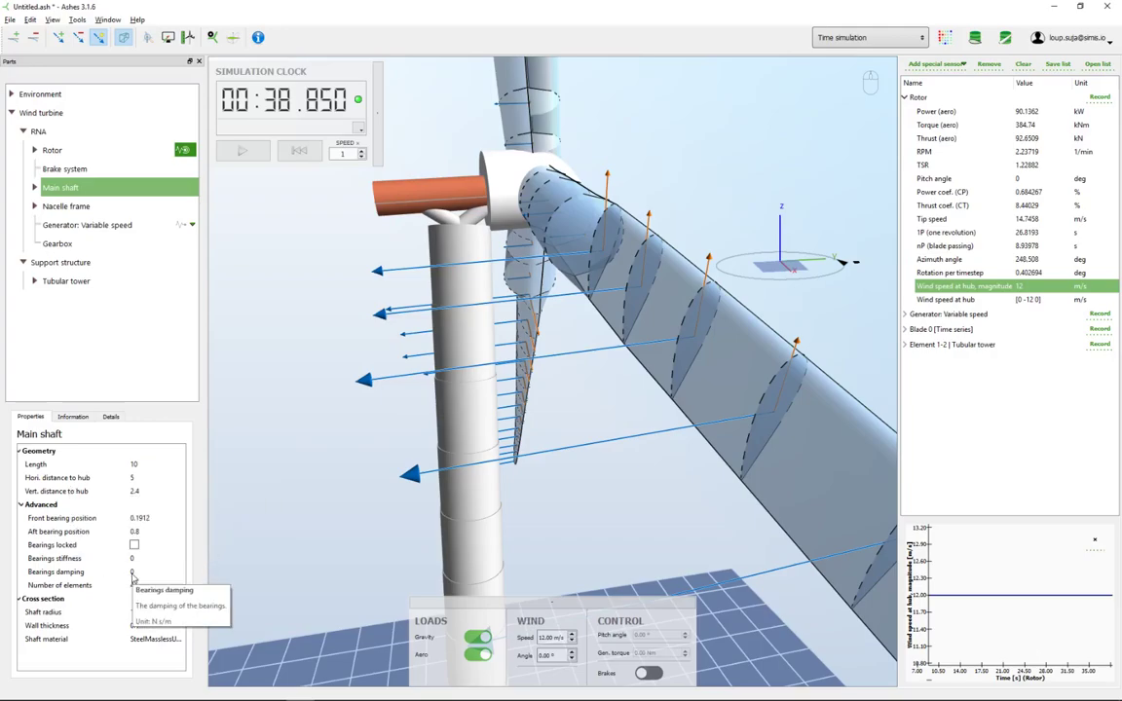
pyautogui.moveTo(165, 526)
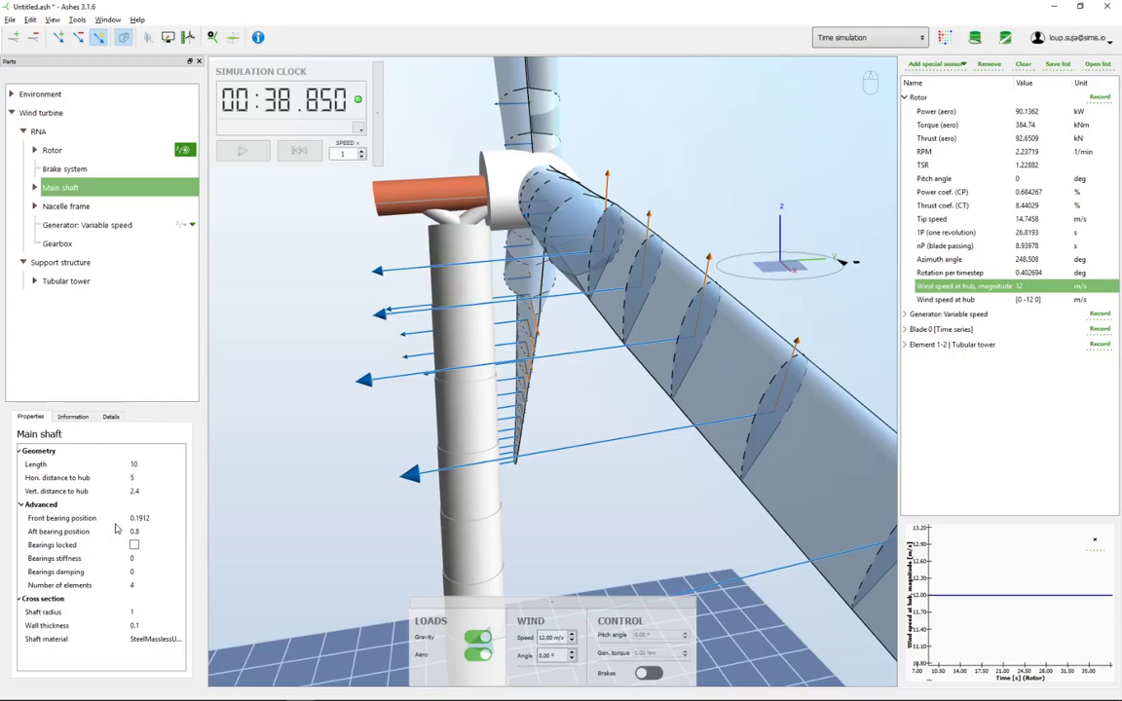
# - Go through the main shaft's bearing, number of elements and cross-section properties, and view the shaft from behind
pyautogui.click(74, 519)
pyautogui.click(73, 532)
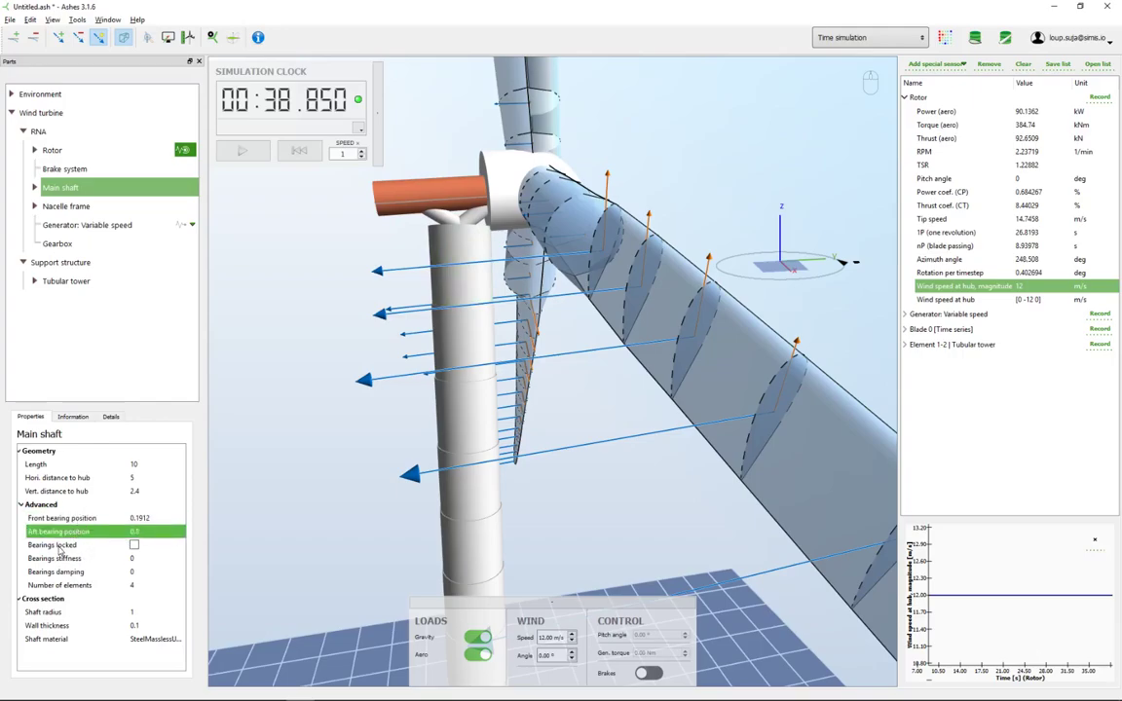
pyautogui.click(59, 551)
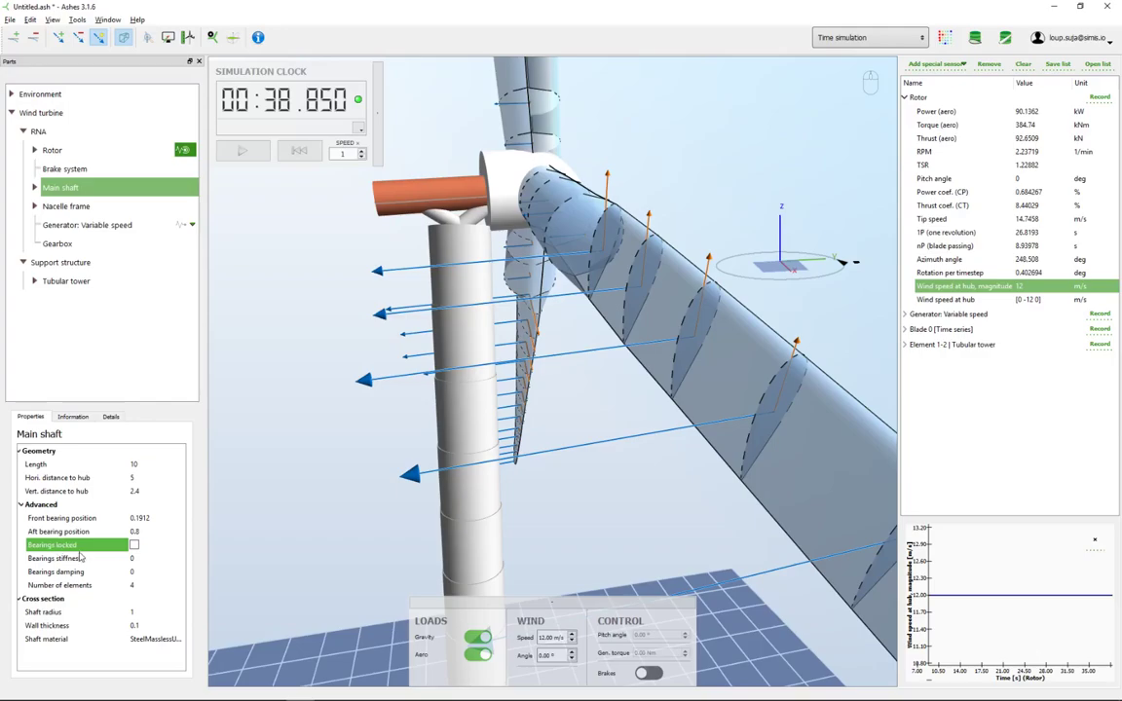
pyautogui.click(97, 560)
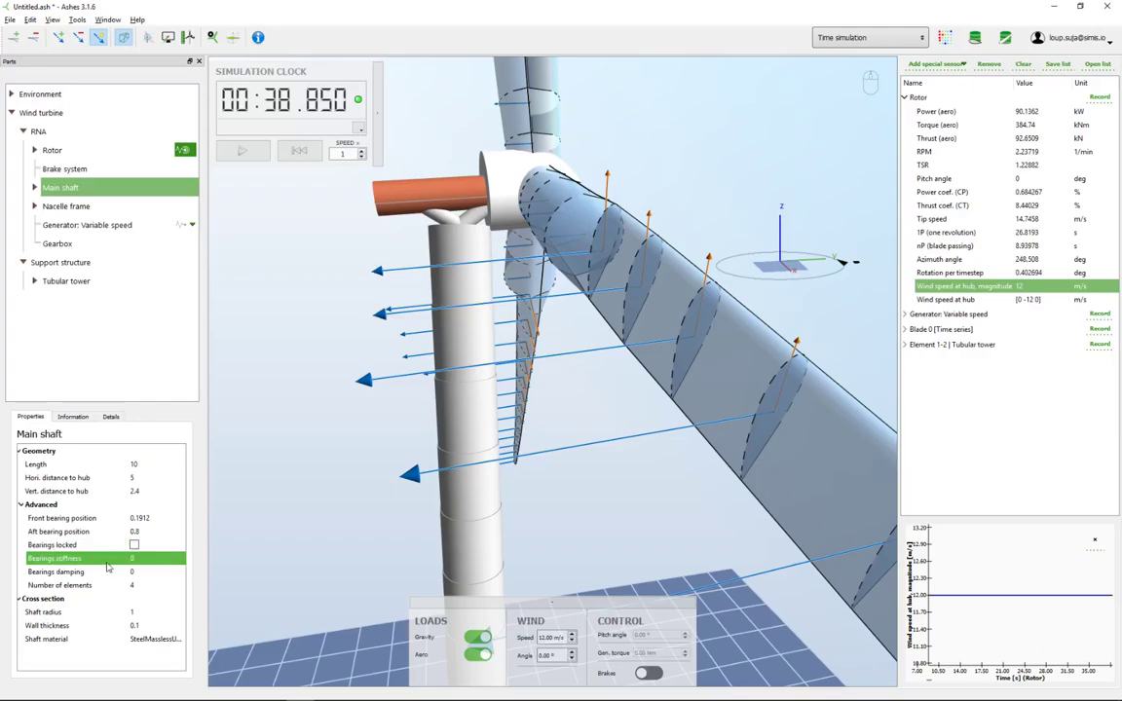
pyautogui.click(80, 573)
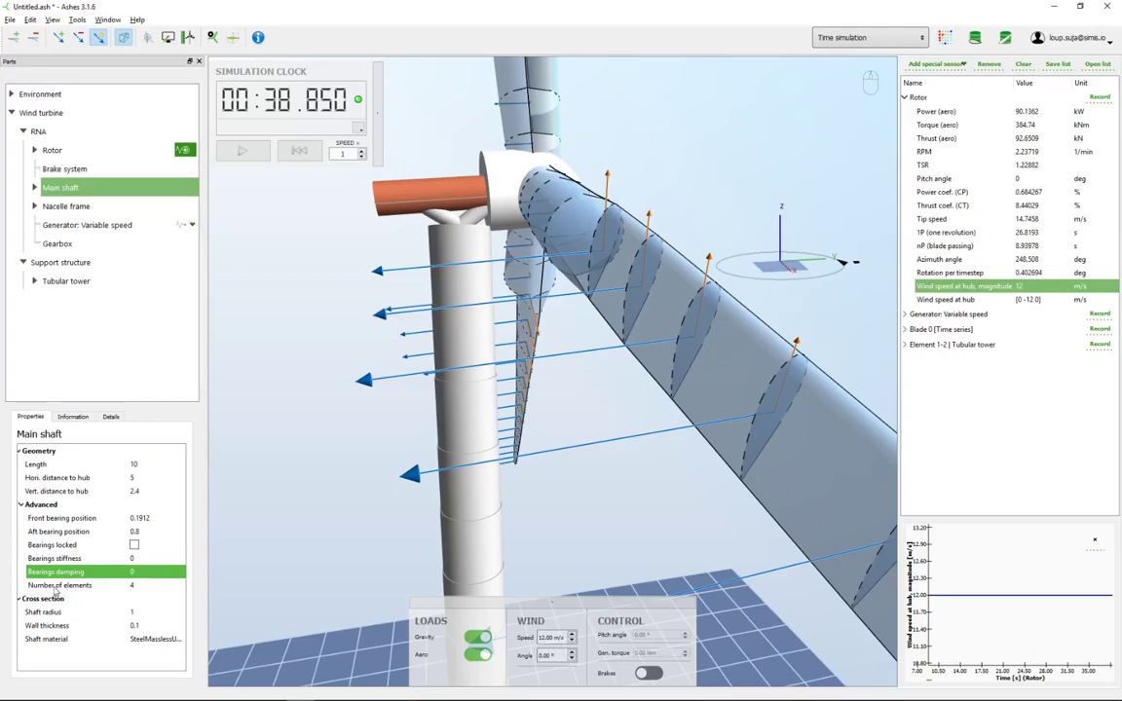
pyautogui.click(54, 585)
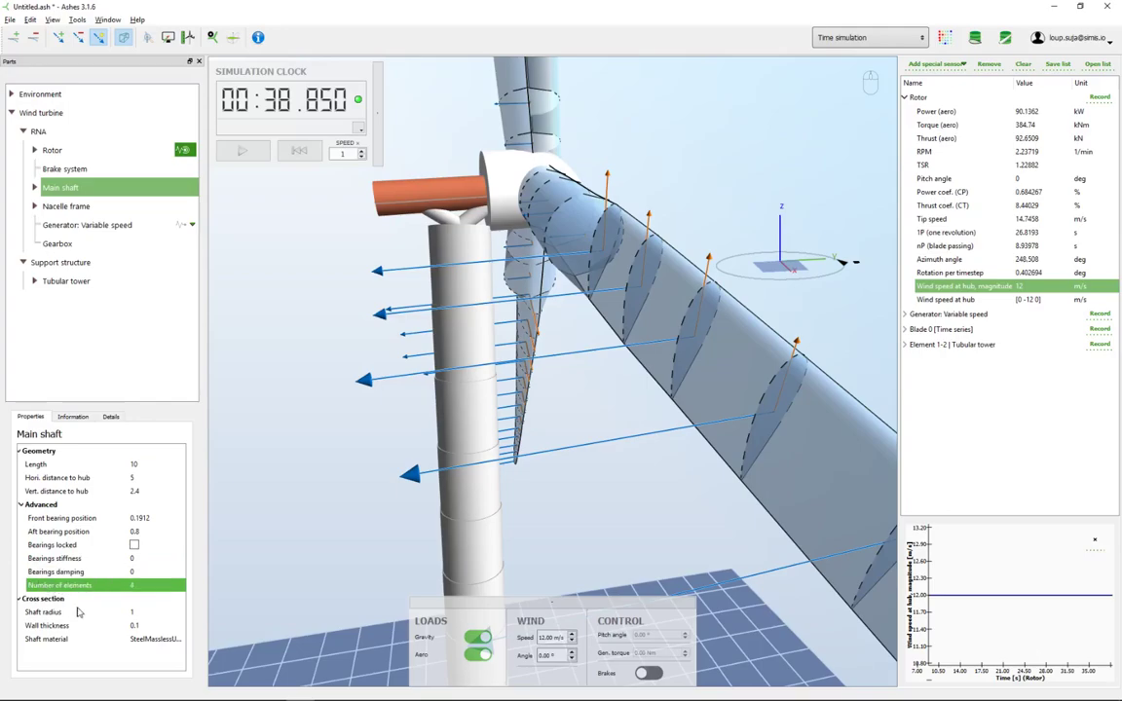
pyautogui.click(43, 612)
pyautogui.click(62, 629)
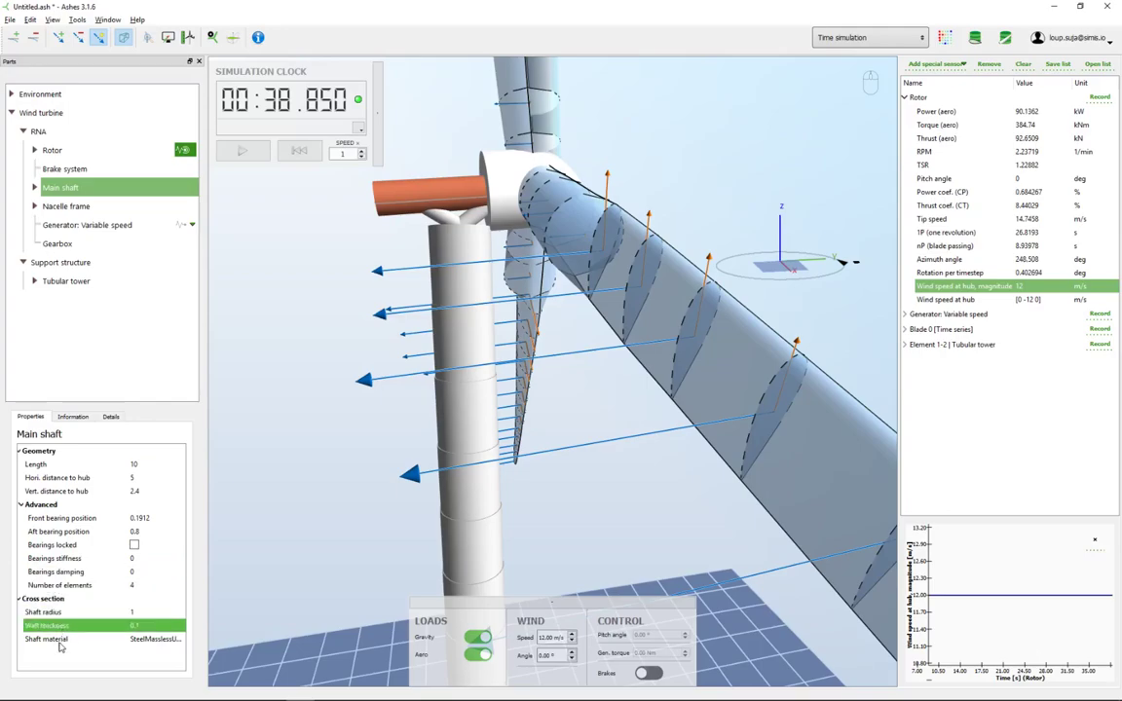
pyautogui.click(47, 612)
pyautogui.moveTo(327, 355); pyautogui.dragTo(413, 332)
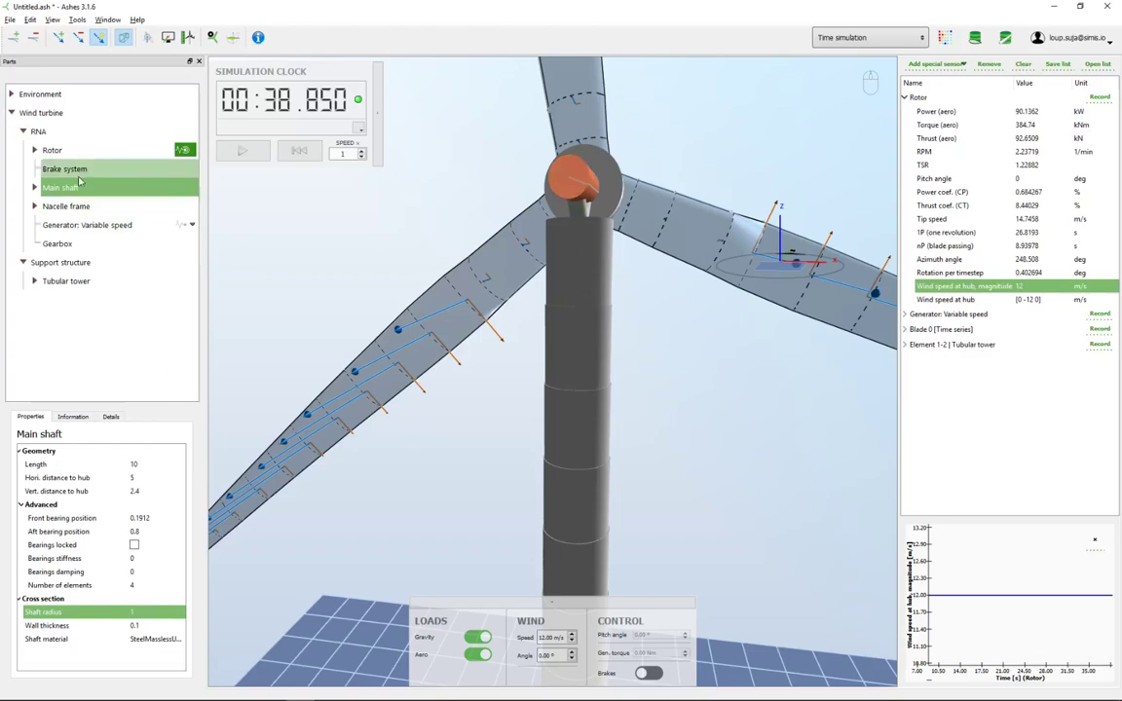
# - Expand the main shaft, view its aft, center and front sections in the model, and collapse it again
pyautogui.click(34, 188)
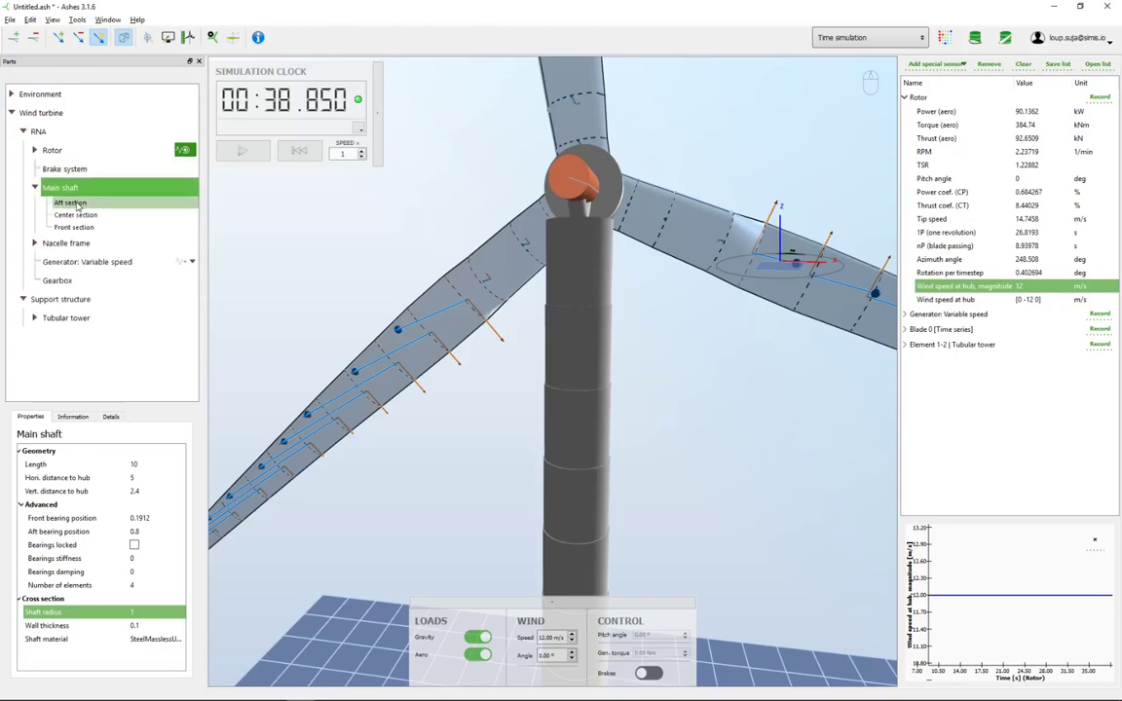
pyautogui.click(79, 204)
pyautogui.click(79, 215)
pyautogui.click(79, 228)
pyautogui.click(70, 203)
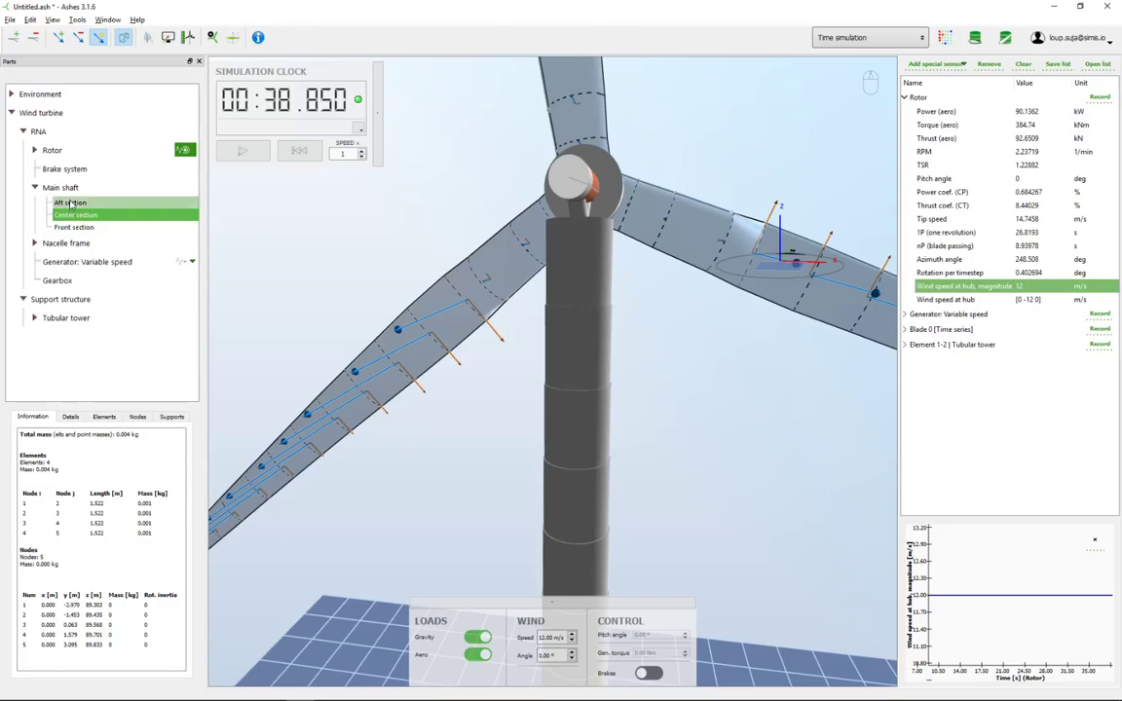
pyautogui.click(35, 188)
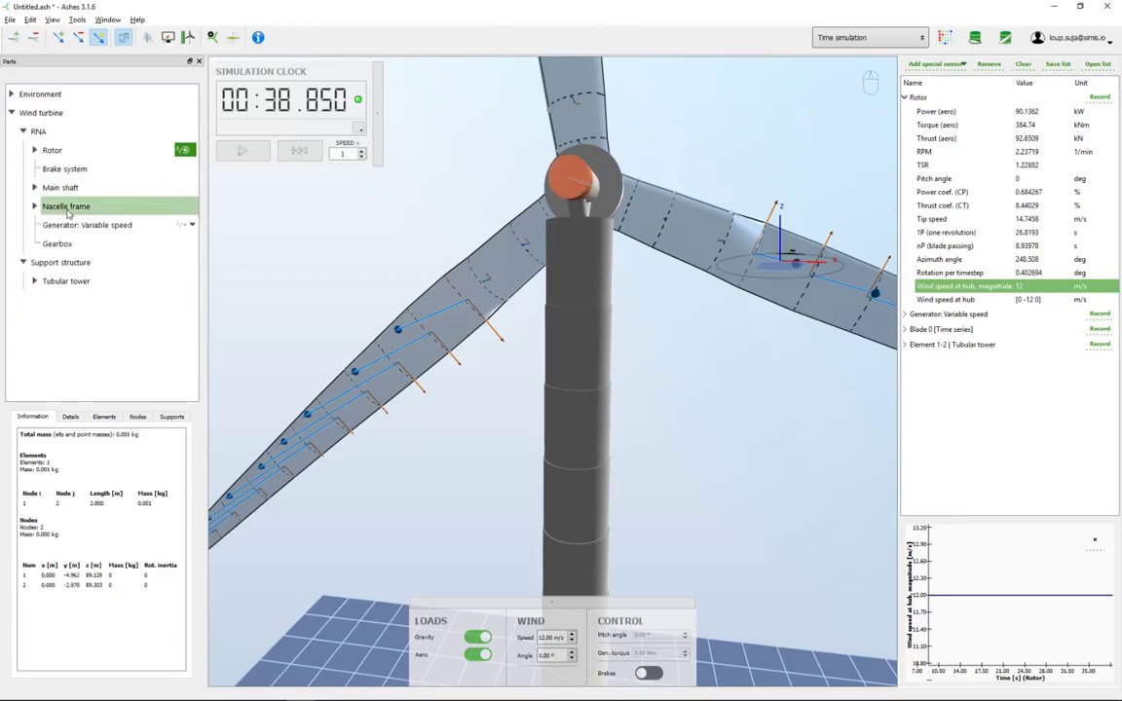
# - Review the nacelle frame's mass and read the description of its centre-of-mass horizontal offset
pyautogui.click(66, 206)
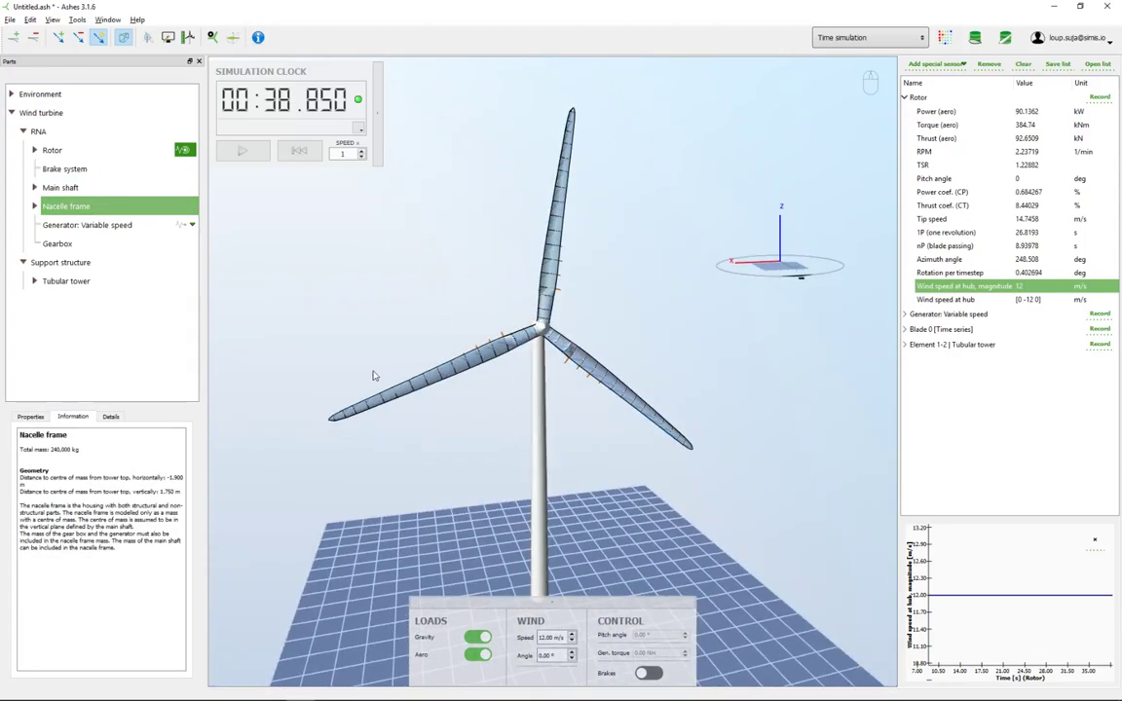
pyautogui.click(30, 417)
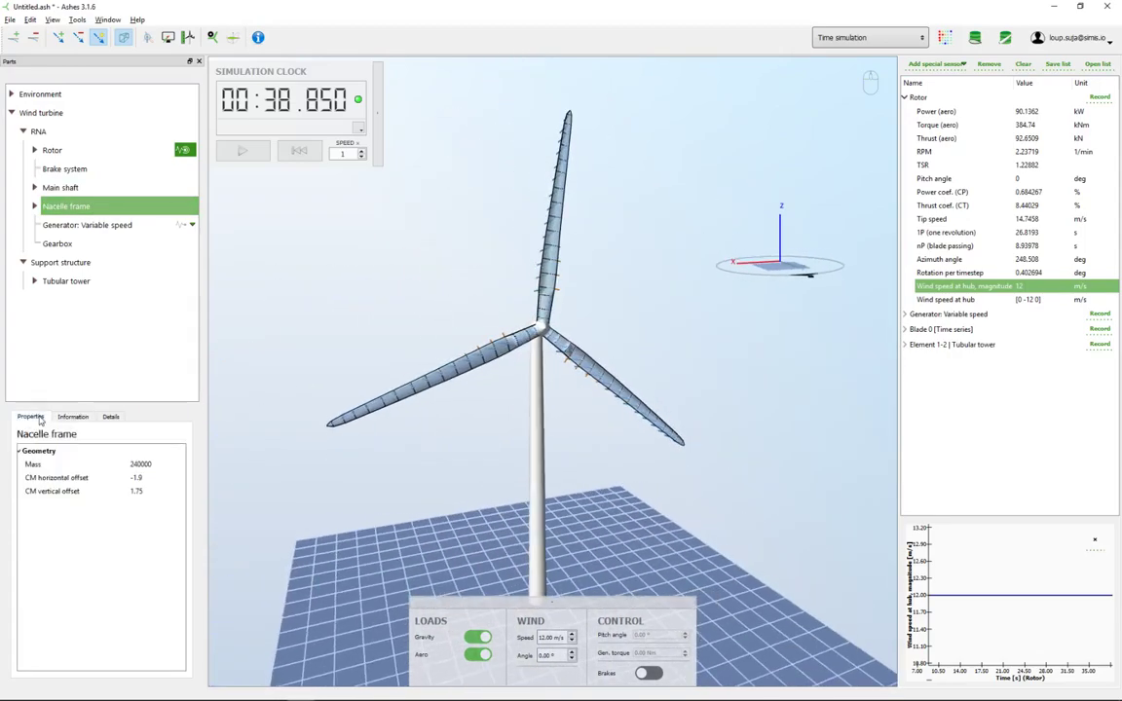
pyautogui.doubleClick(139, 466)
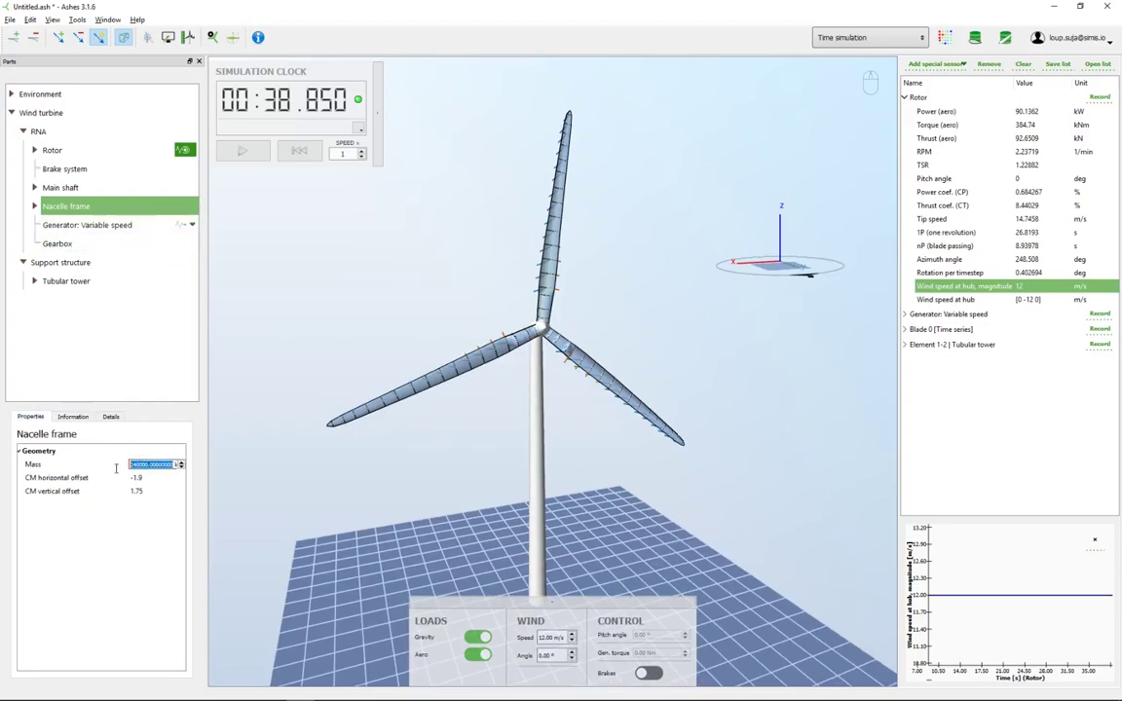
pyautogui.click(148, 523)
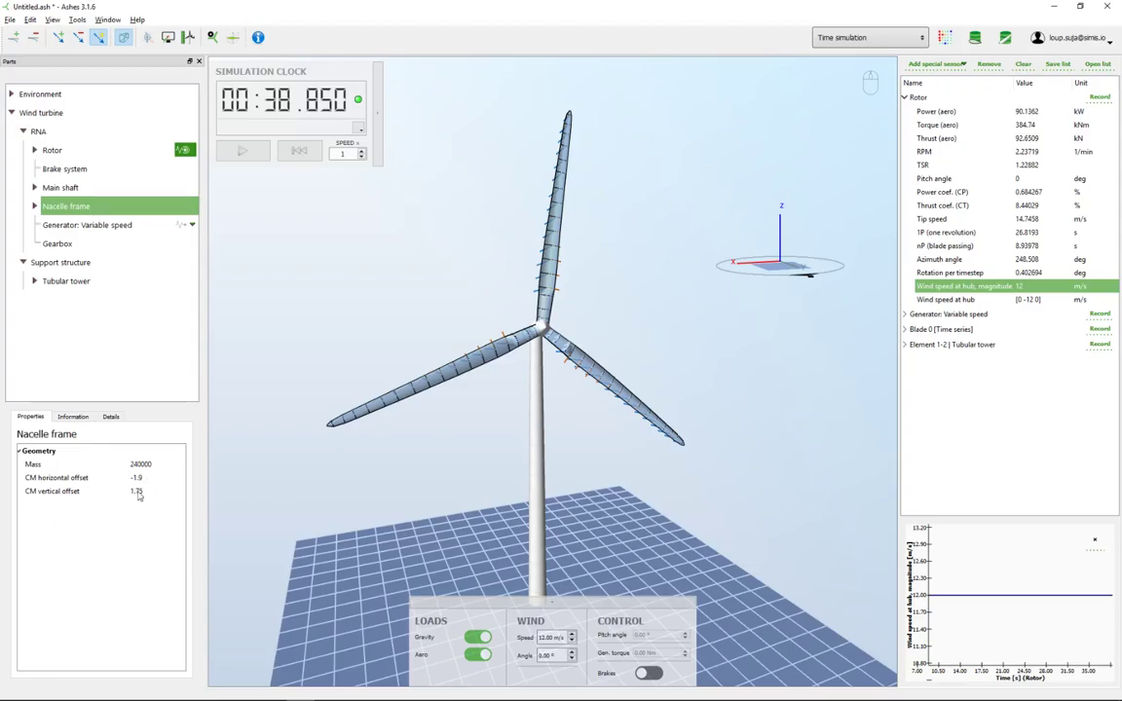
pyautogui.moveTo(139, 482)
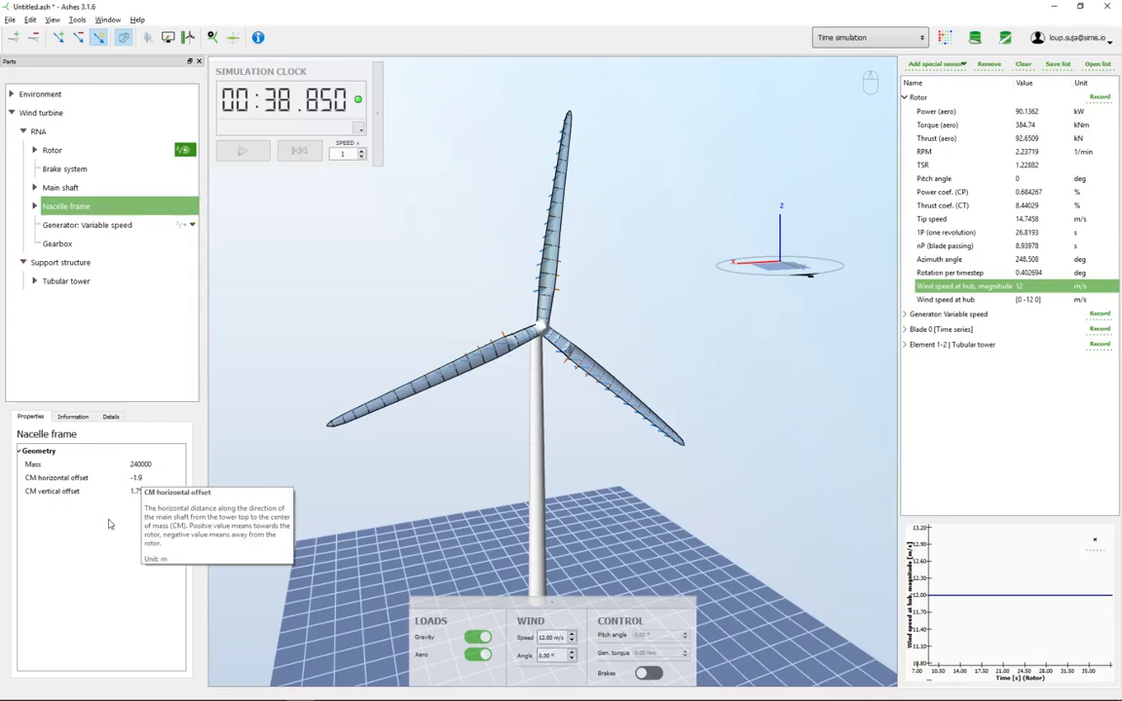
# - Expand the nacelle frame, go through its elements' details, supports and node information, and collapse it again
pyautogui.click(34, 207)
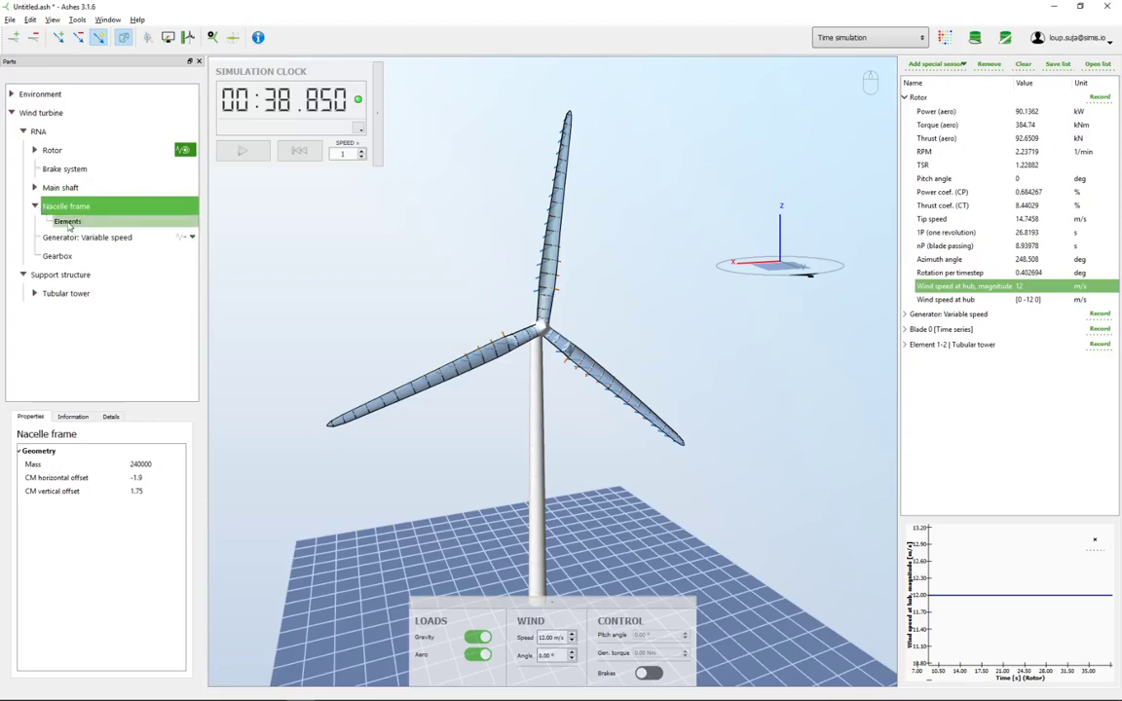
pyautogui.click(68, 221)
pyautogui.click(70, 417)
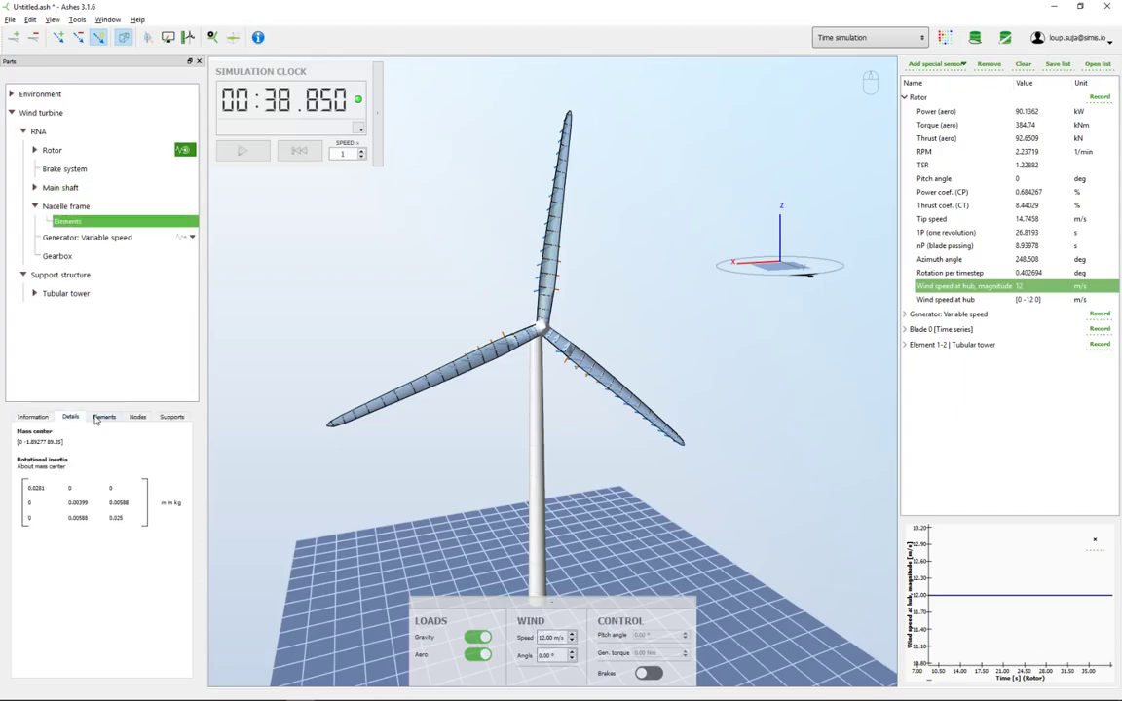
pyautogui.click(104, 417)
pyautogui.click(170, 417)
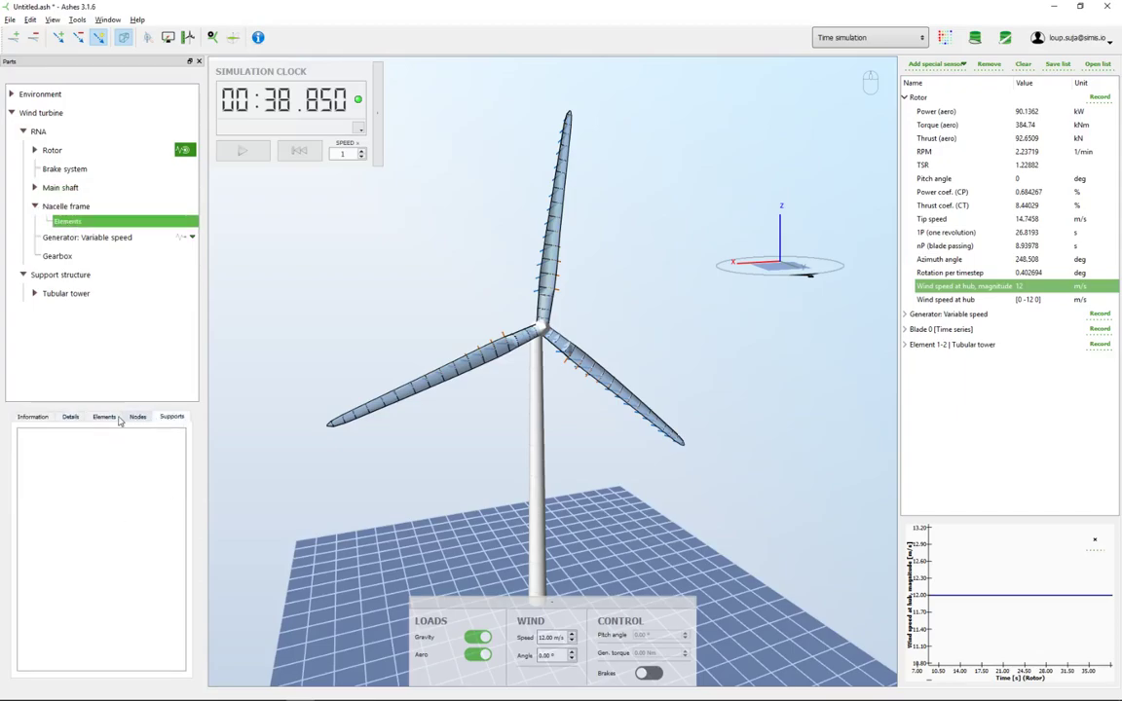
pyautogui.click(33, 417)
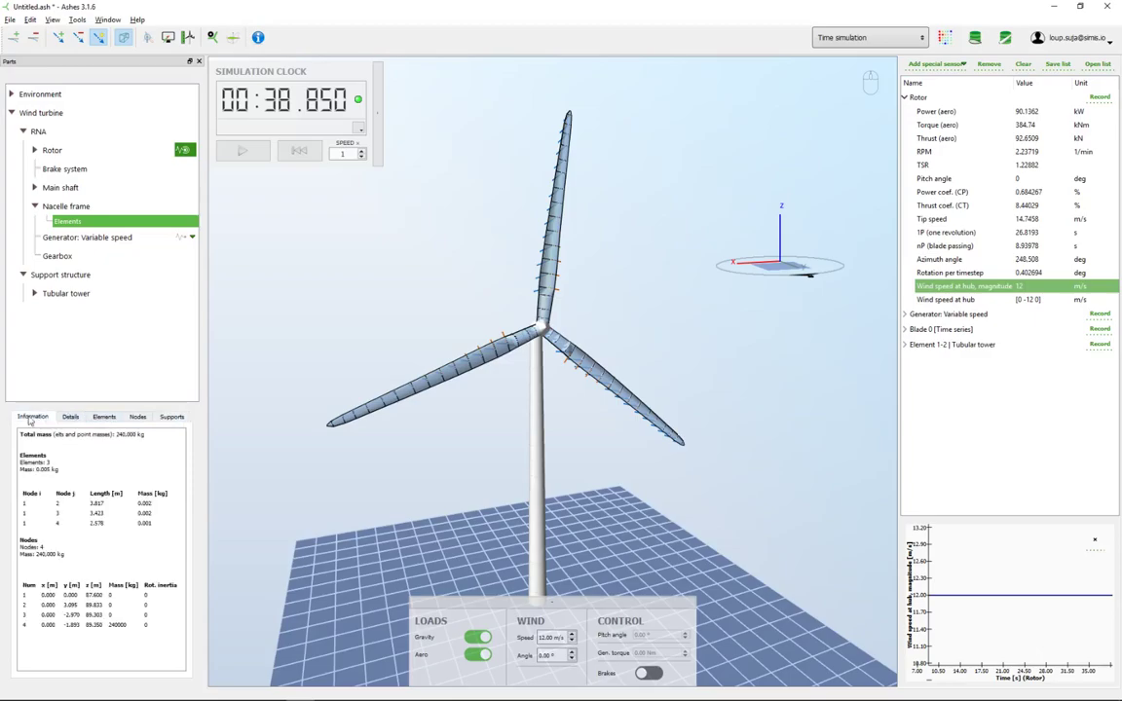
pyautogui.click(34, 207)
# - Look through the properties of the variable speed generator and the gearbox
pyautogui.click(82, 227)
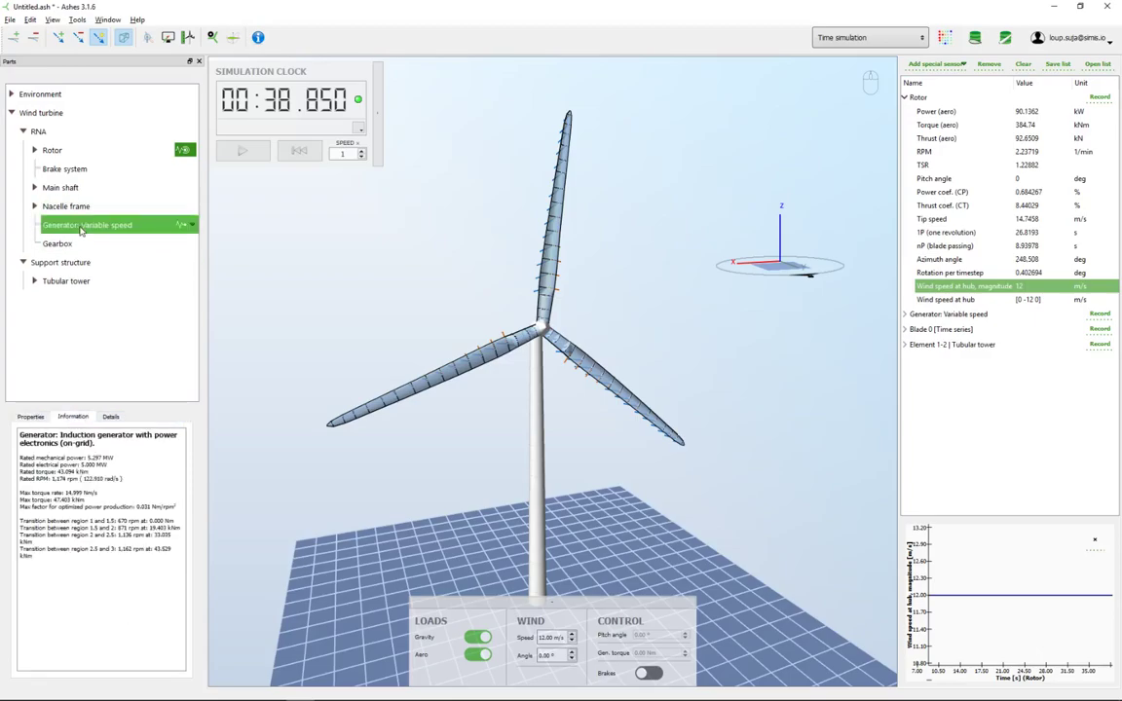
pyautogui.click(30, 417)
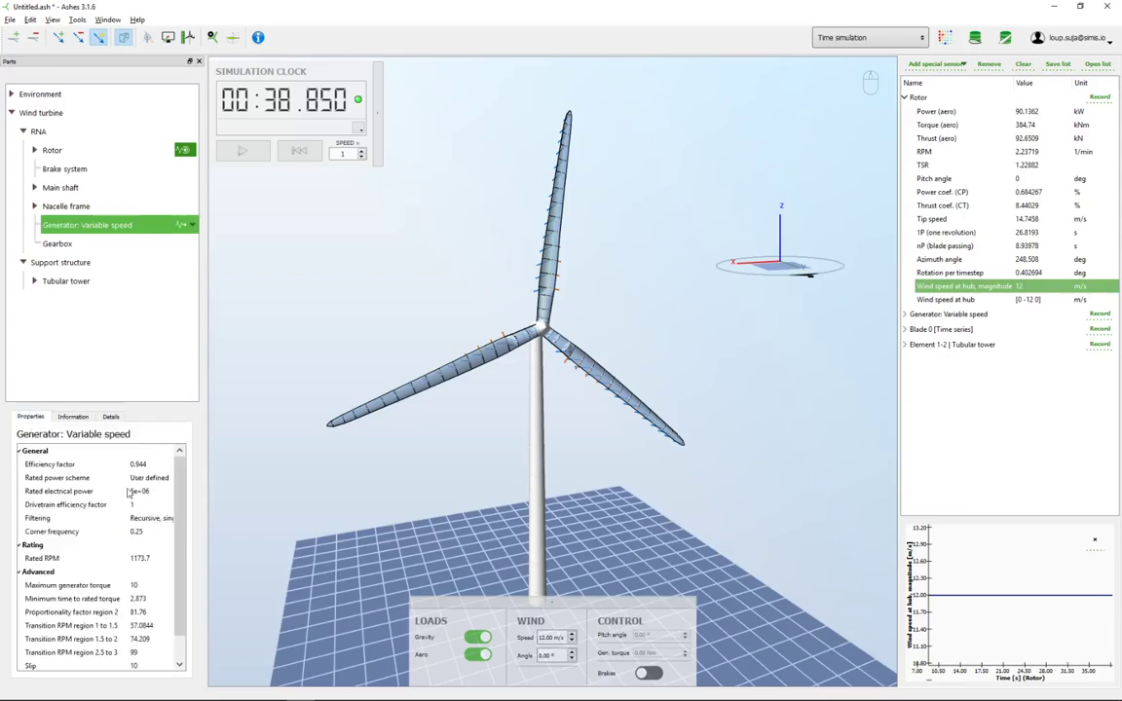
pyautogui.moveTo(179, 477)
pyautogui.mouseDown()
pyautogui.moveTo(177, 532)
pyautogui.moveTo(177, 498)
pyautogui.mouseUp()
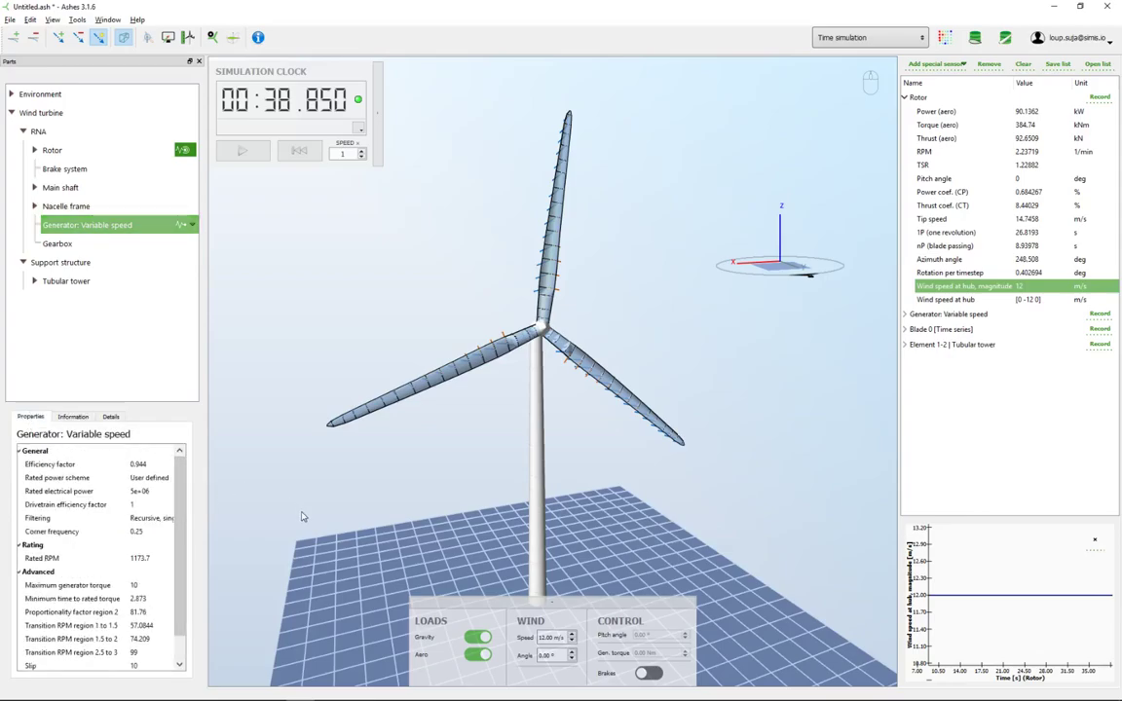
pyautogui.click(67, 246)
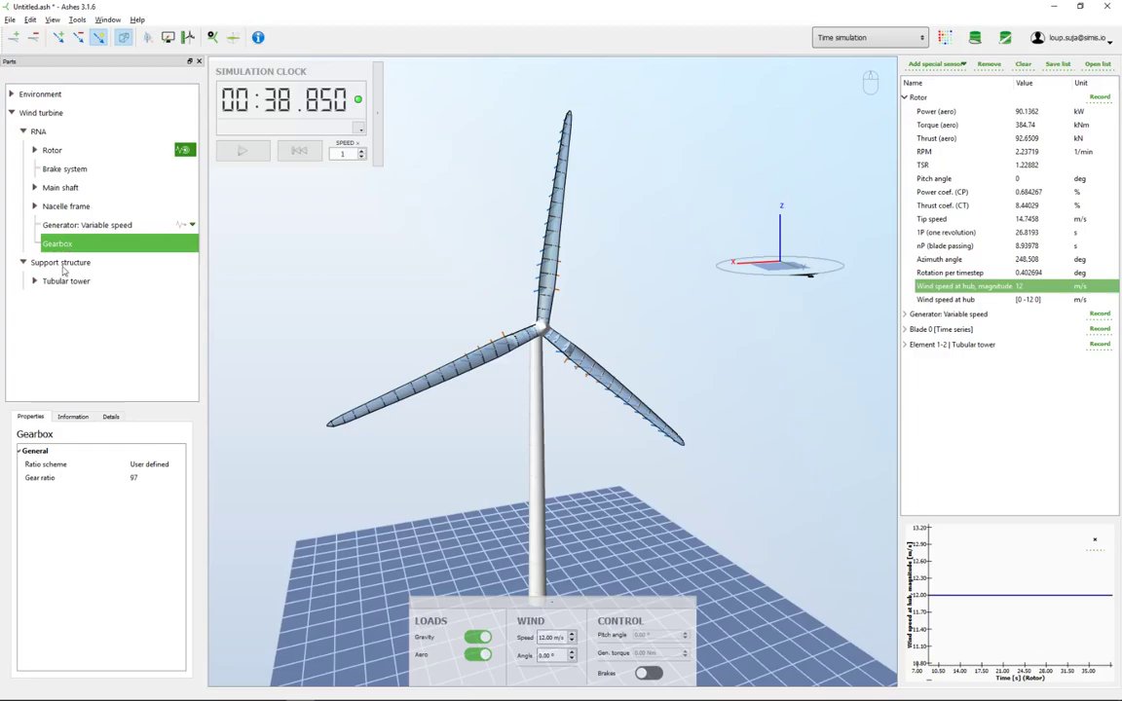
# - Highlight the support structure in the model and view it down to the tower base
pyautogui.click(82, 263)
pyautogui.moveTo(465, 506); pyautogui.dragTo(524, 314)
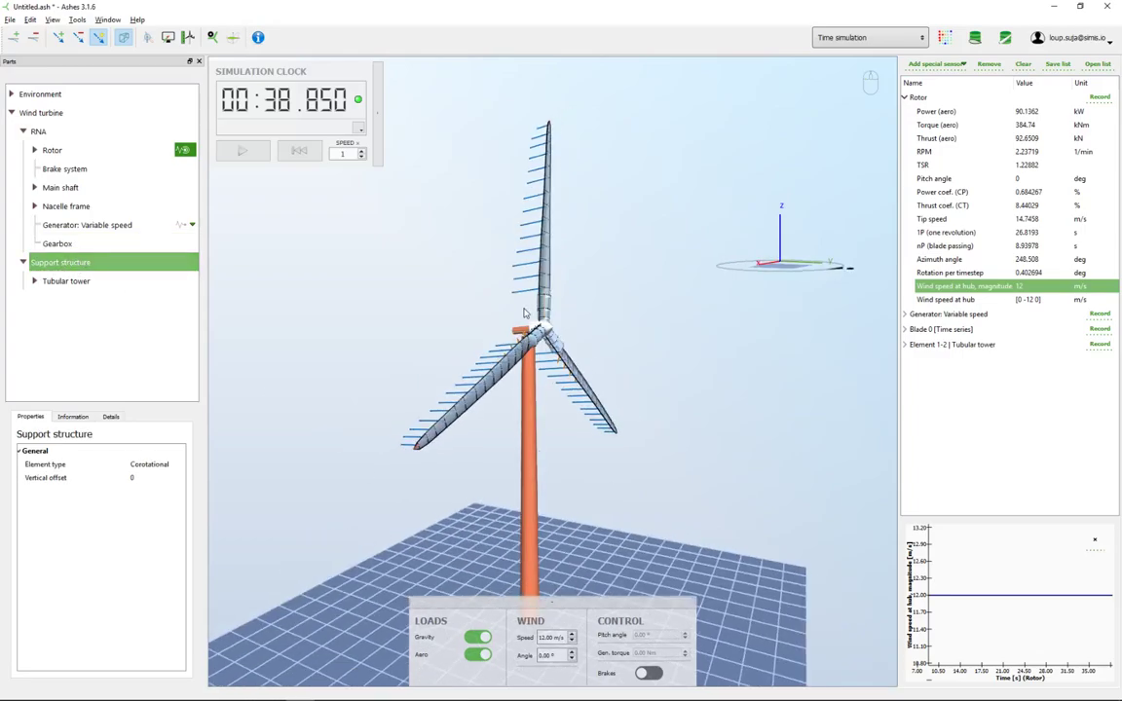
pyautogui.scroll(-3, 619, 428)
pyautogui.moveTo(404, 410); pyautogui.dragTo(314, 377)
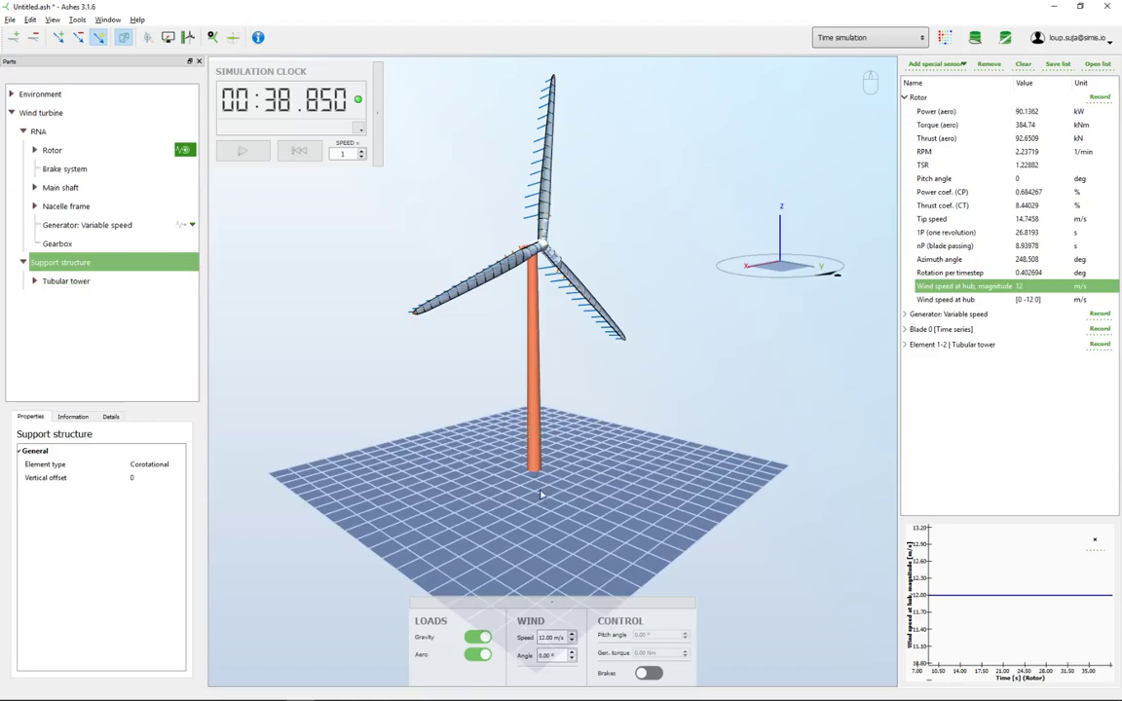
# - Change the support structure type to a tubular tower on monopile
pyautogui.rightClick(86, 265)
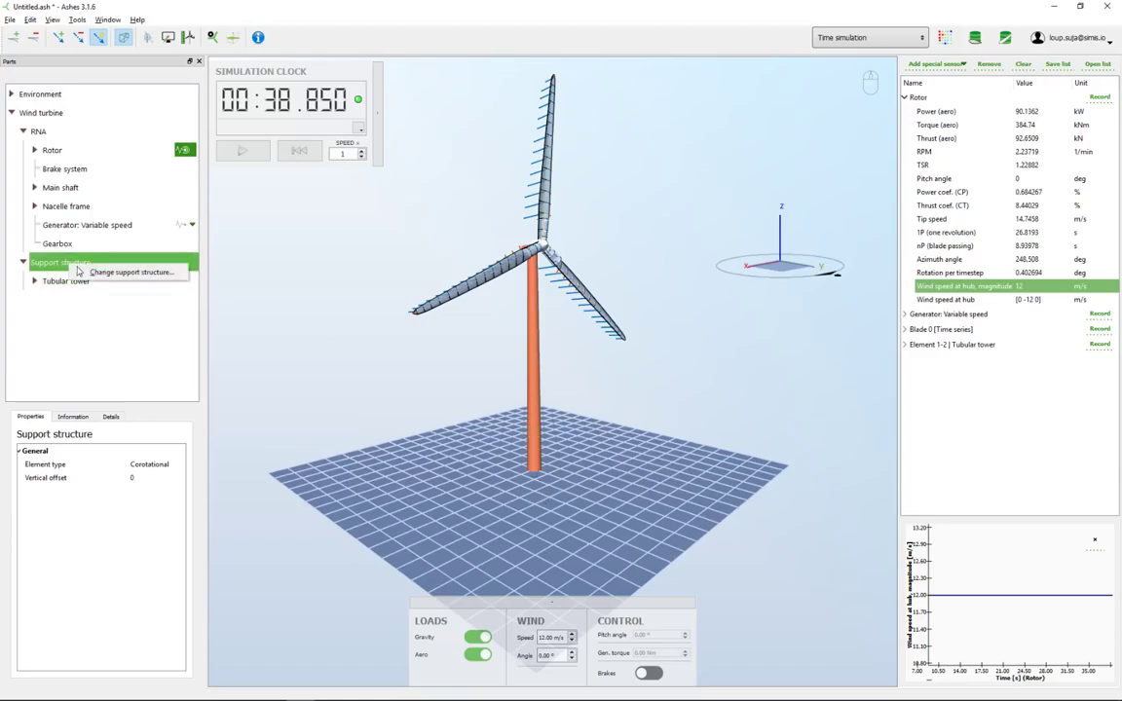
pyautogui.click(141, 274)
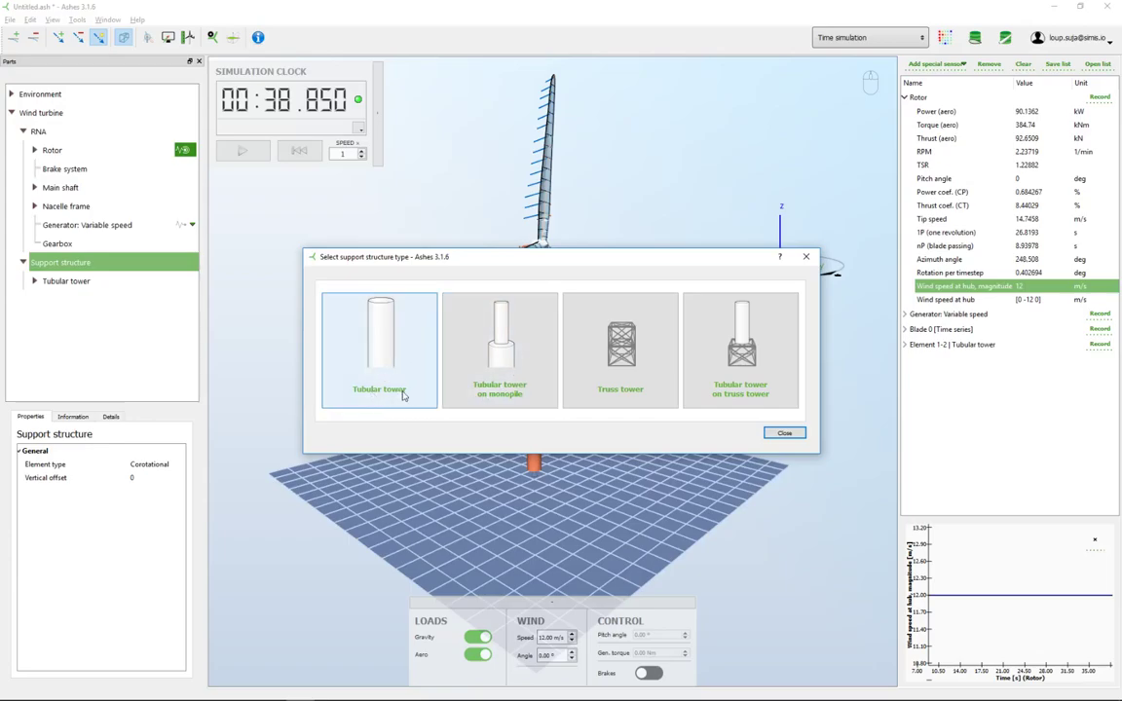
pyautogui.click(498, 359)
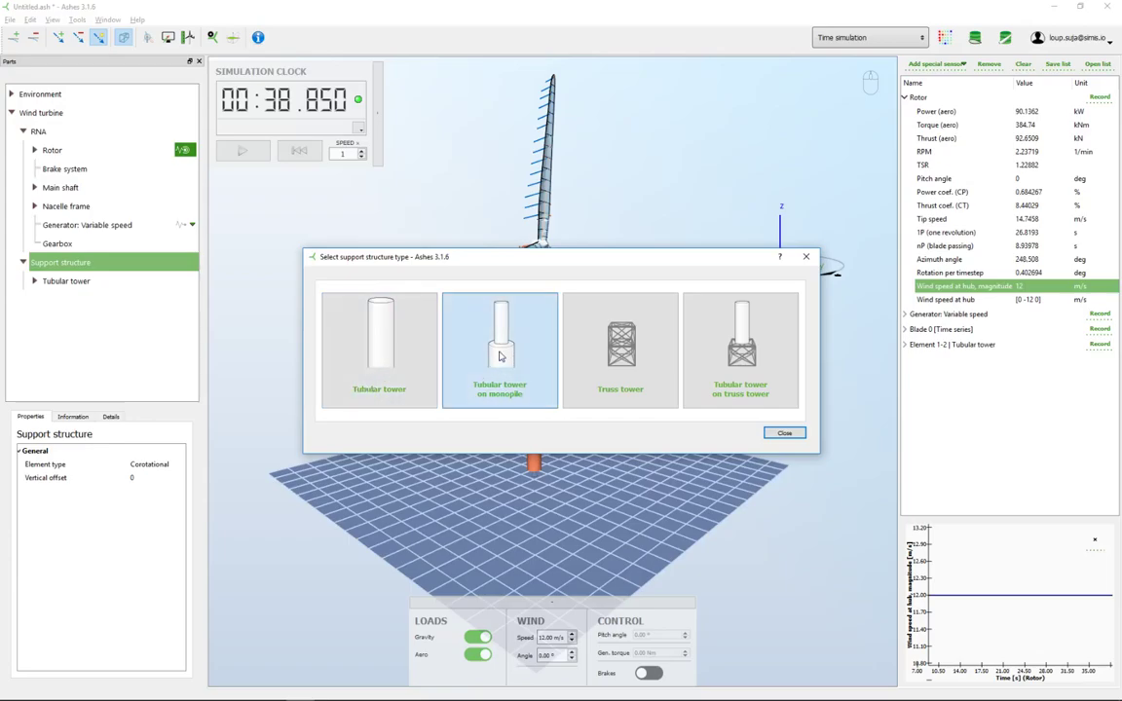
pyautogui.click(632, 384)
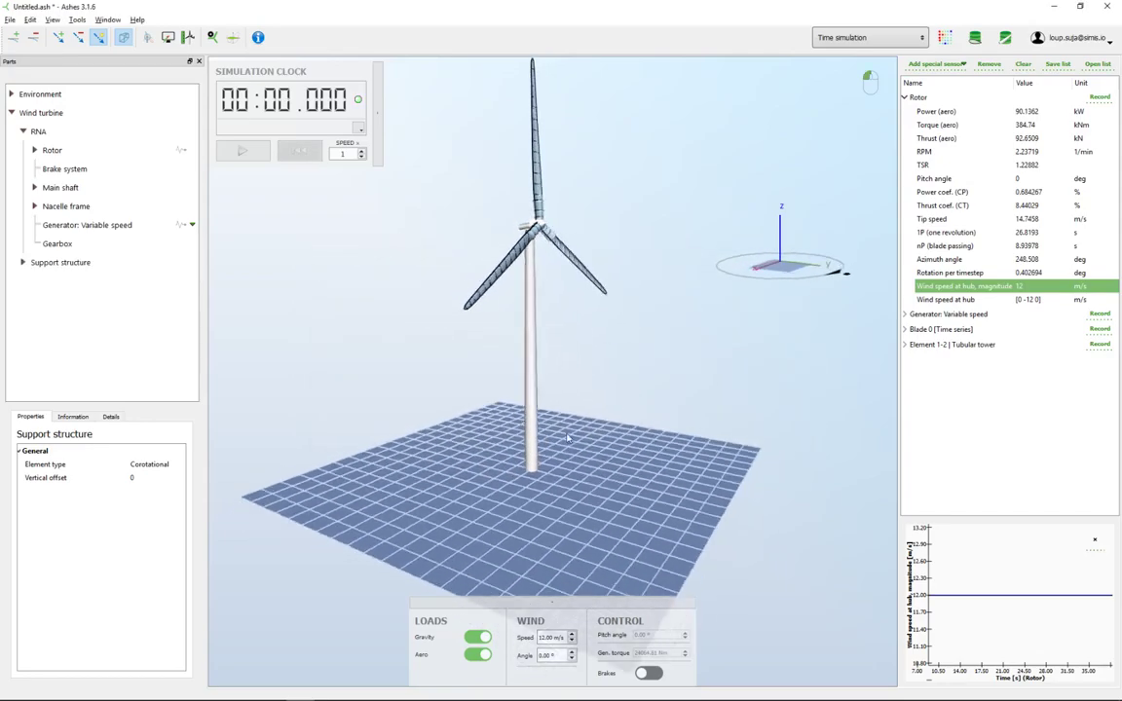
# - Expand the support structure and highlight the monopile and the tubular tower in turn to view their properties
pyautogui.click(23, 262)
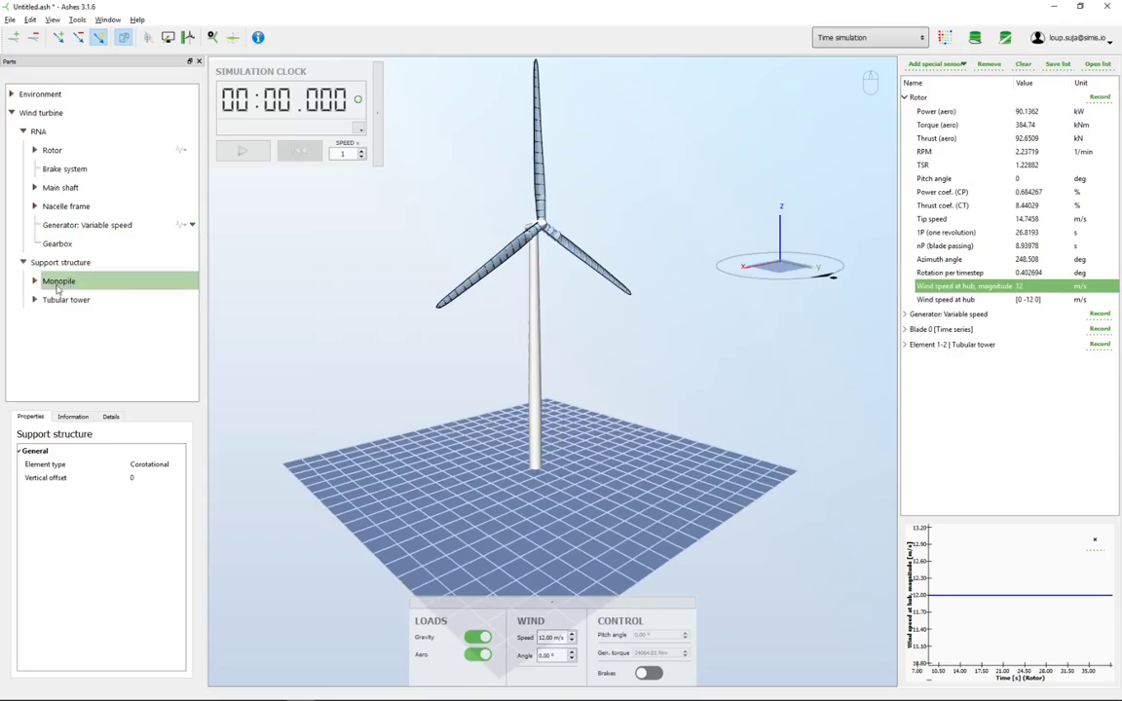
pyautogui.click(61, 283)
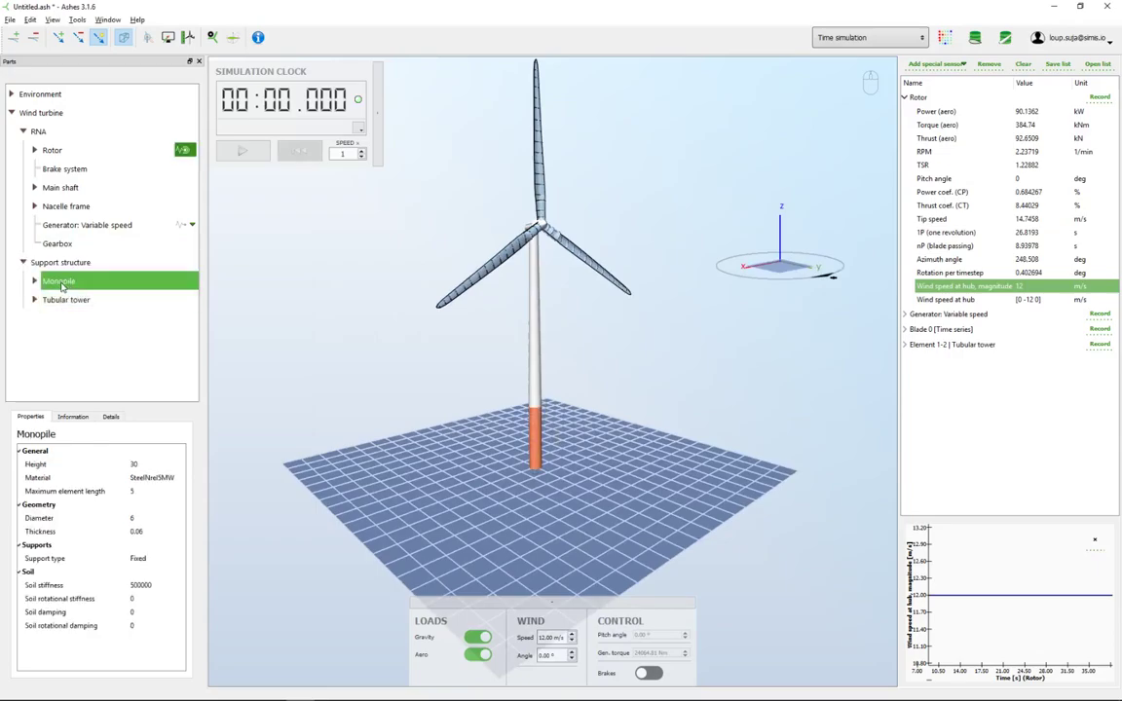
pyautogui.click(73, 303)
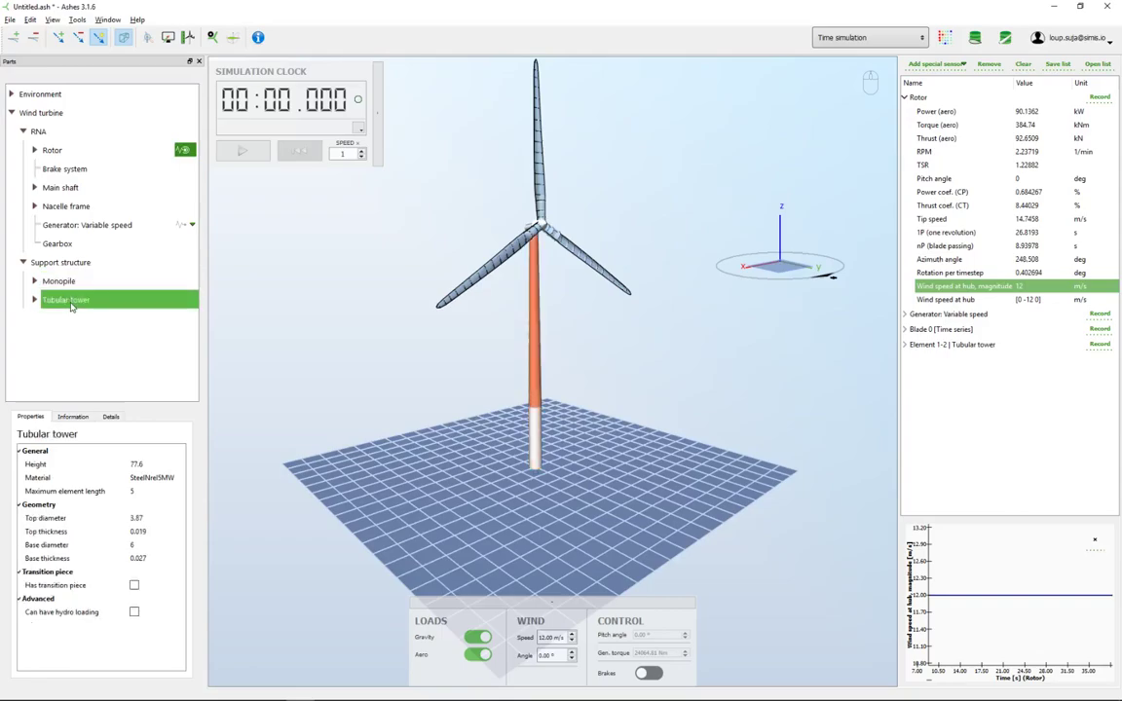
# - Read the description of the support structure's element type and view the whole structure in the model
pyautogui.click(65, 265)
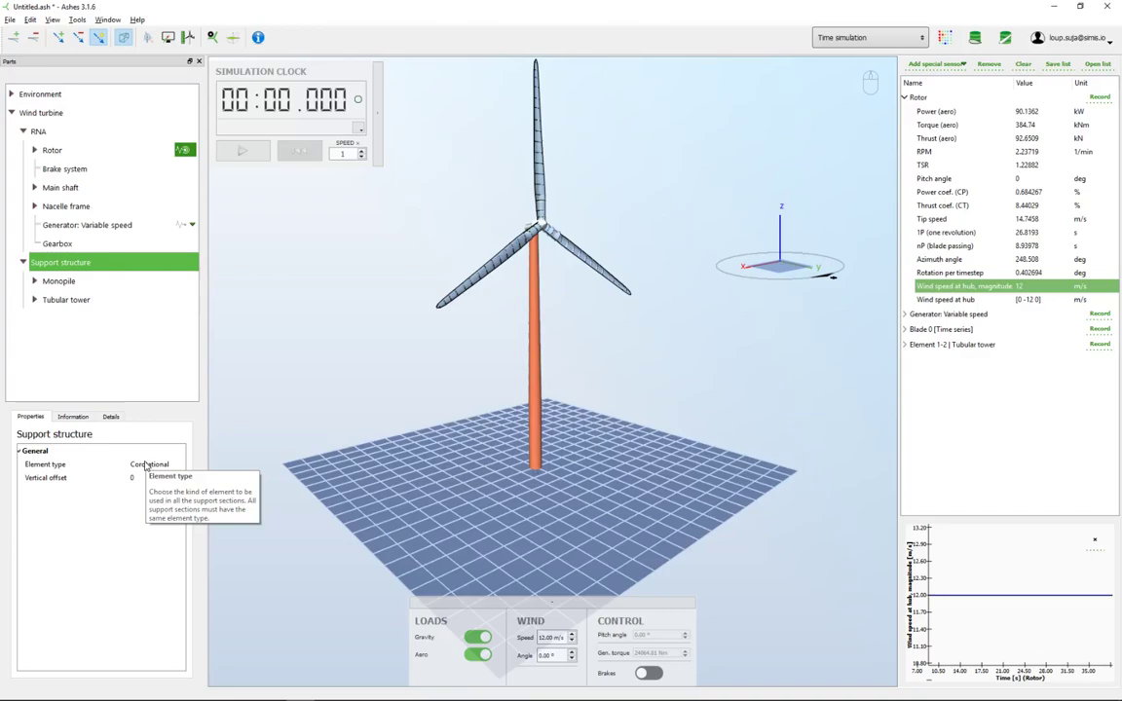
pyautogui.moveTo(463, 455)
pyautogui.mouseDown(button='right')
pyautogui.moveTo(501, 451)
pyautogui.moveTo(448, 459)
pyautogui.mouseUp(button='right')
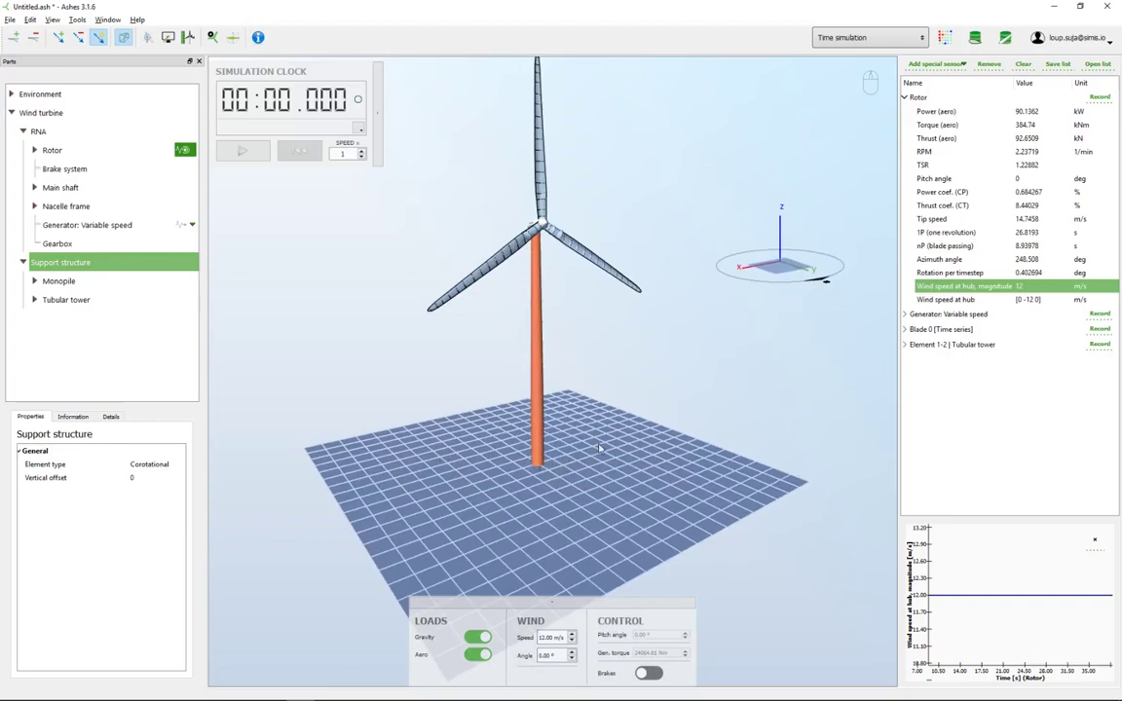
pyautogui.moveTo(507, 531); pyautogui.dragTo(612, 460, button='right')
pyautogui.moveTo(470, 429); pyautogui.dragTo(576, 489, button='right')
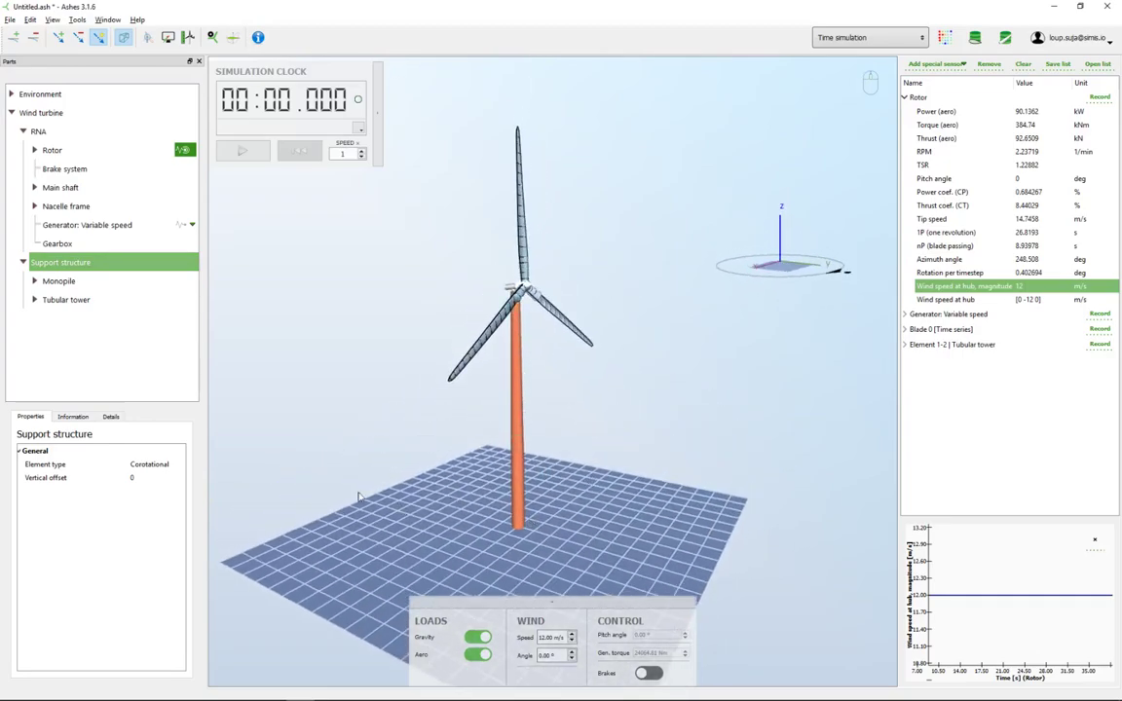
# - Switch the support structure's element type to Linear and back to Corotational
pyautogui.click(151, 464)
pyautogui.click(152, 473)
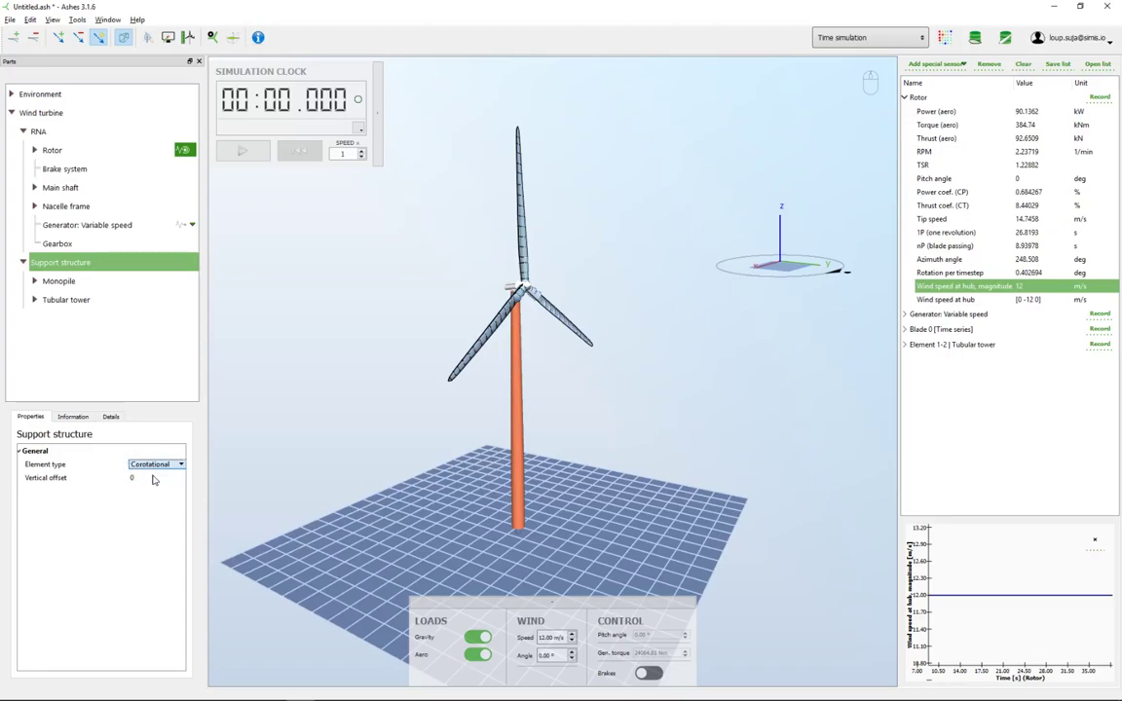
pyautogui.click(152, 468)
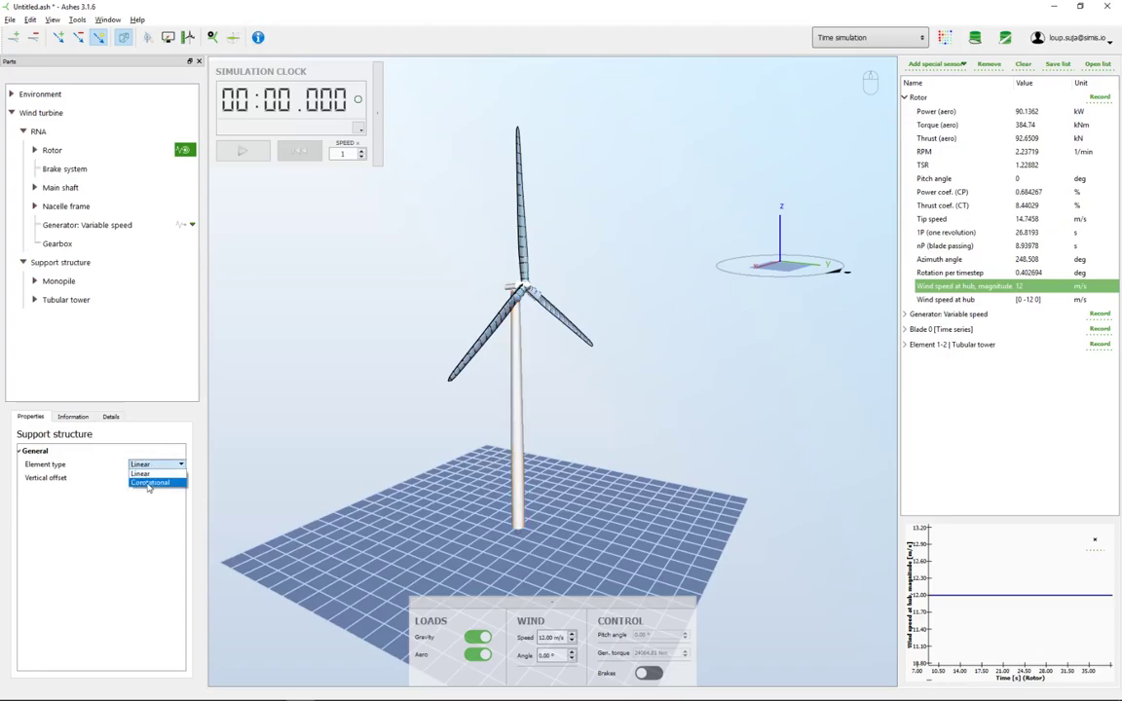
pyautogui.click(148, 485)
pyautogui.moveTo(434, 457)
pyautogui.mouseDown()
pyautogui.moveTo(396, 457)
pyautogui.moveTo(550, 421)
pyautogui.moveTo(438, 448)
pyautogui.moveTo(521, 502)
pyautogui.moveTo(446, 449)
pyautogui.mouseUp()
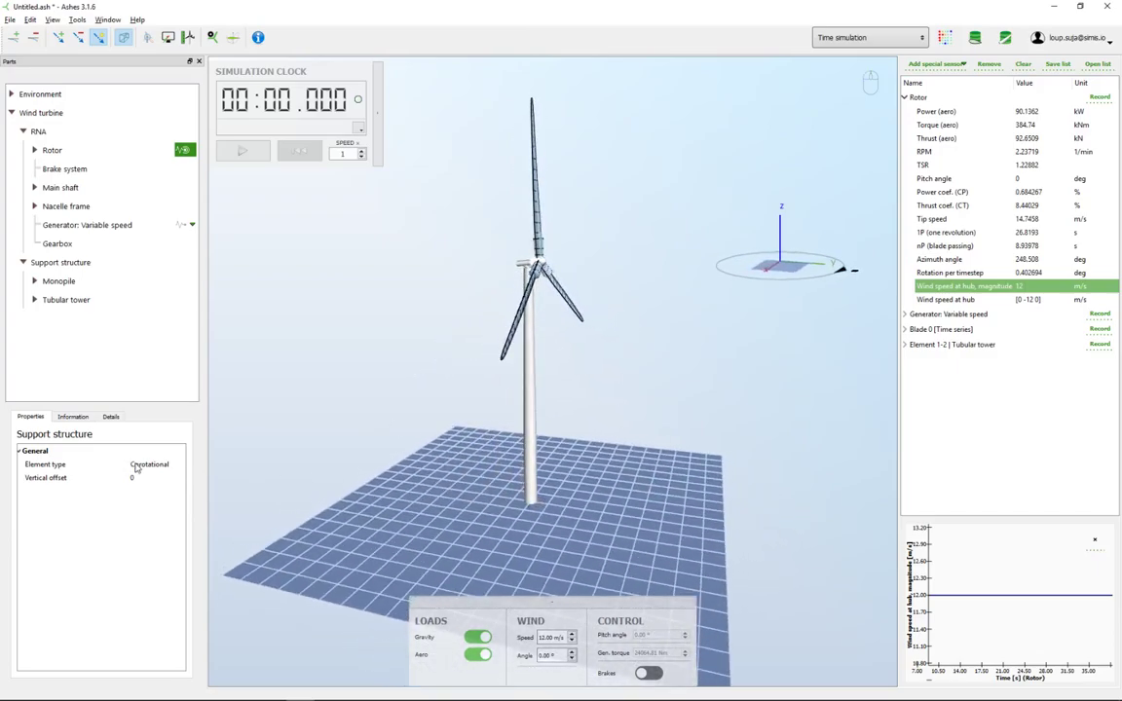
pyautogui.moveTo(136, 468)
pyautogui.moveTo(505, 490); pyautogui.dragTo(416, 472)
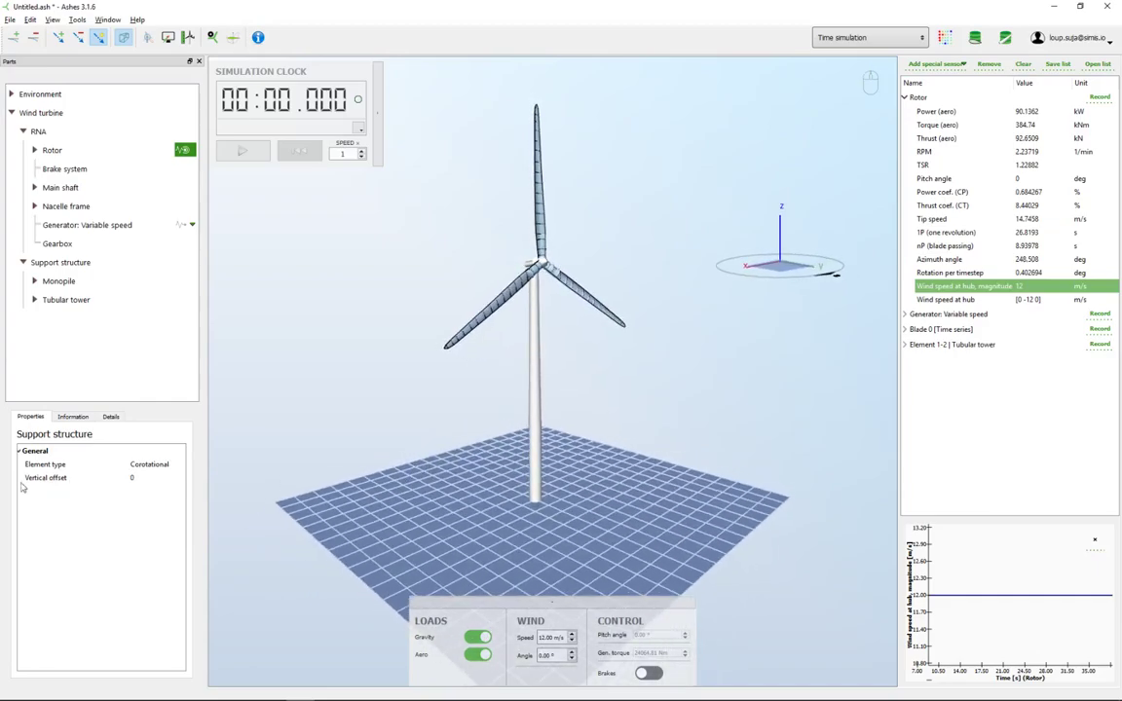
# - Set the support structure's vertical offset to -20 m
pyautogui.click(56, 481)
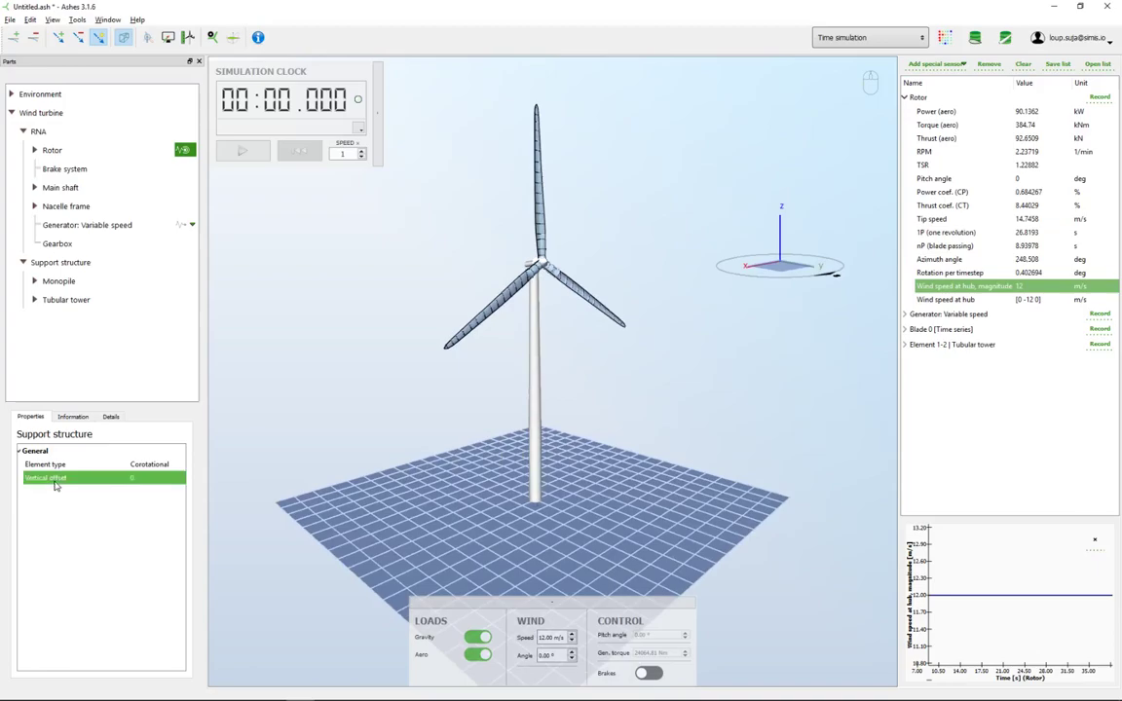
pyautogui.moveTo(448, 454); pyautogui.dragTo(533, 527)
pyautogui.click(152, 479)
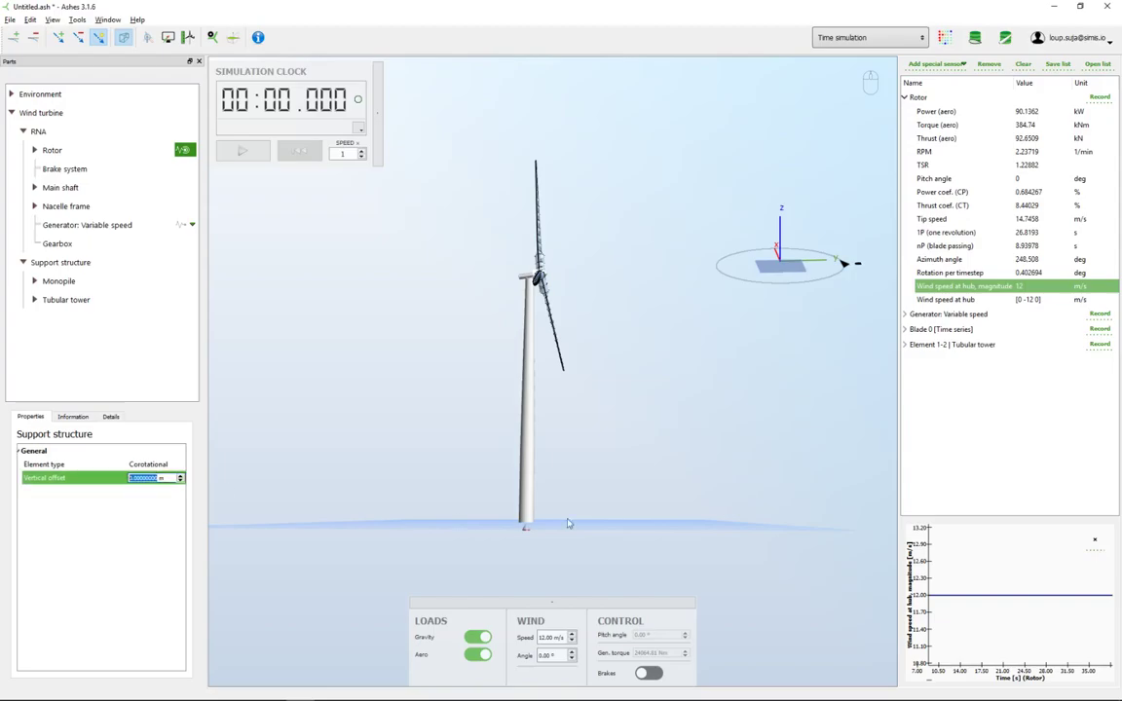
pyautogui.write('-20')
pyautogui.press('Return')
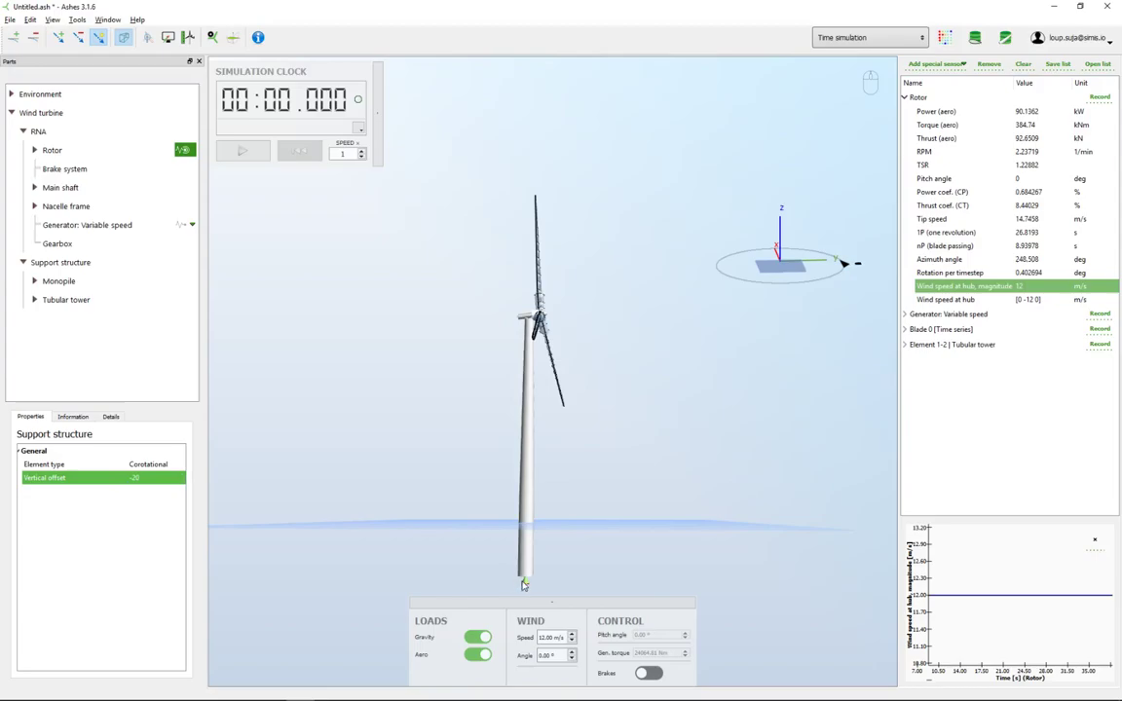
# - View the offset support structure from near ground level and highlight it in the model
pyautogui.moveTo(627, 506); pyautogui.dragTo(591, 481)
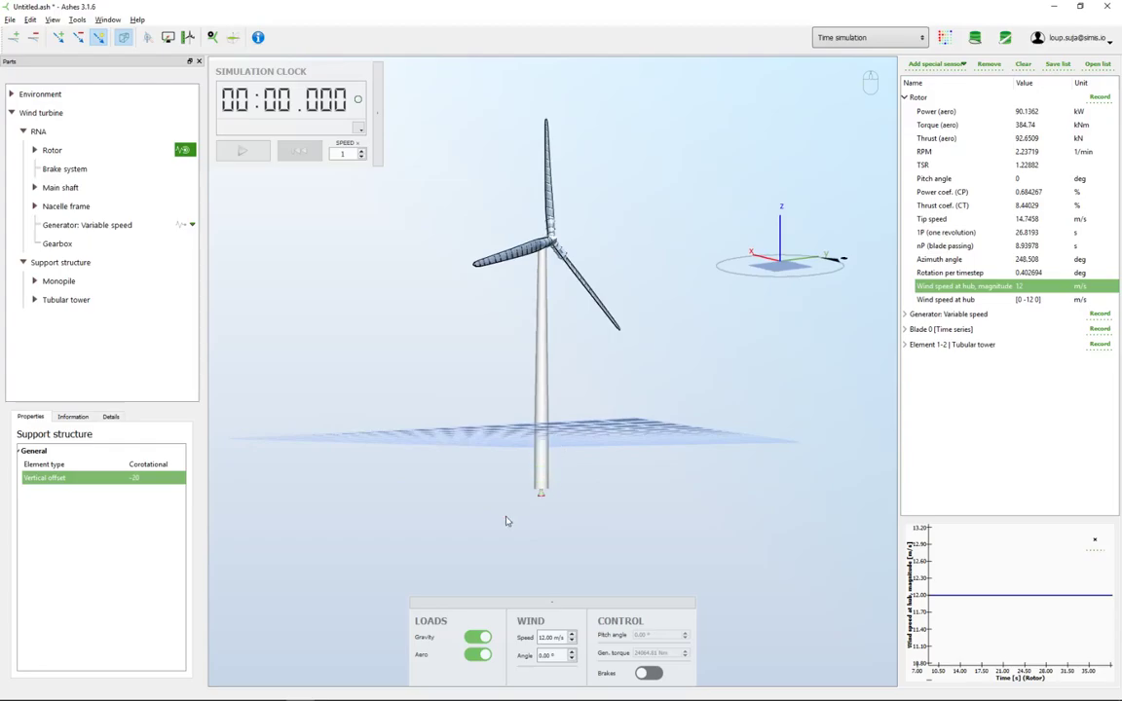
pyautogui.moveTo(494, 519); pyautogui.dragTo(502, 521)
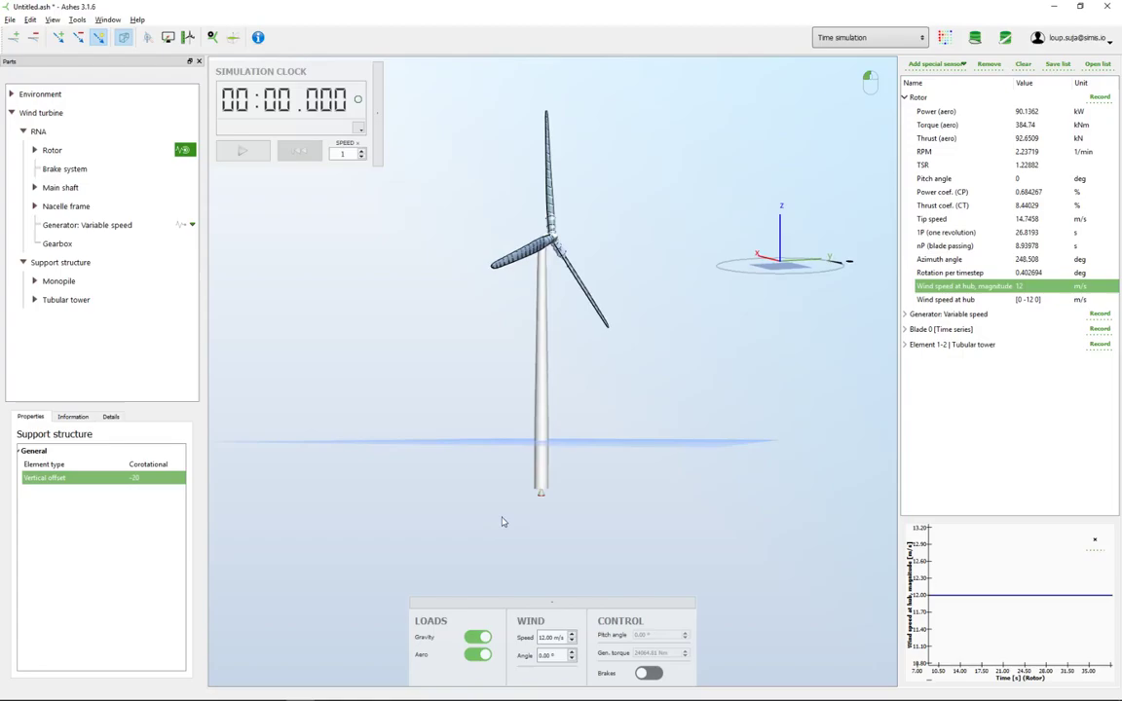
pyautogui.click(55, 265)
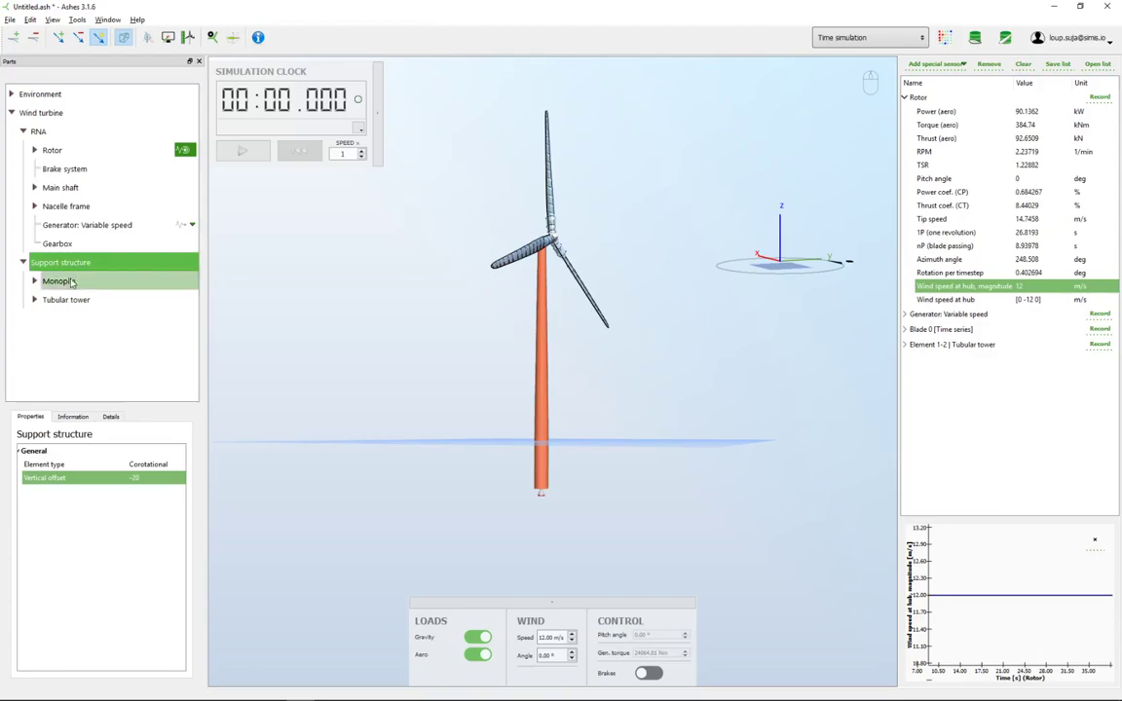
# - Select the monopile and examine its material and maximum element length settings alongside the model
pyautogui.click(65, 283)
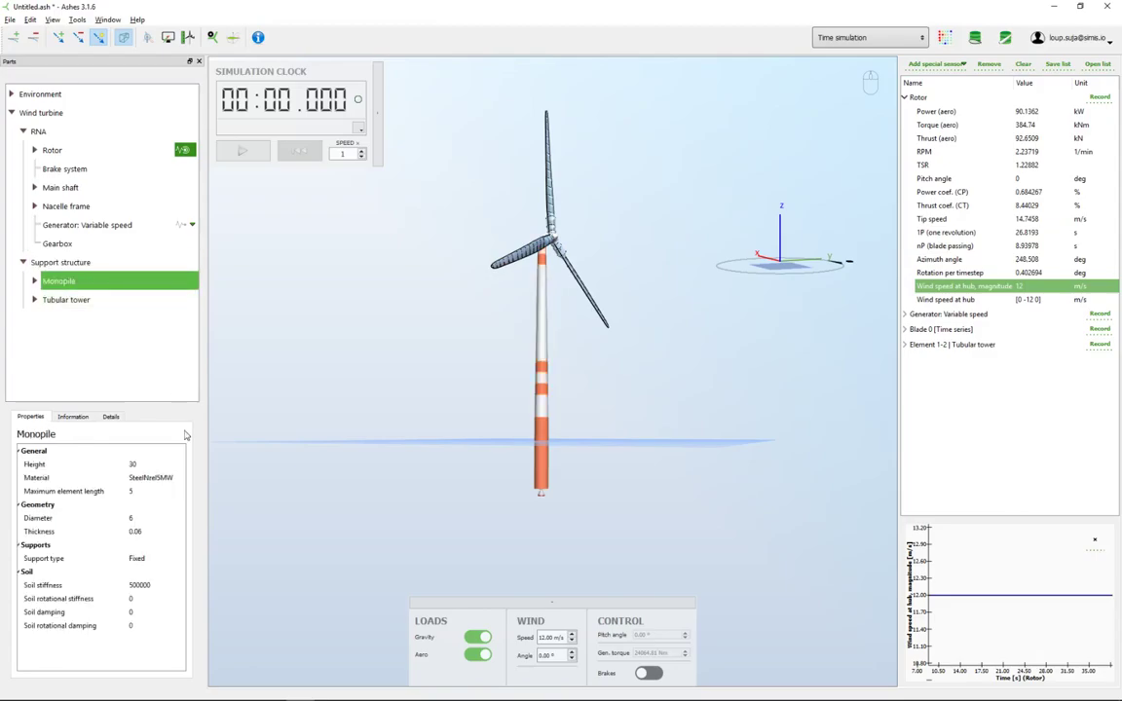
pyautogui.click(167, 481)
pyautogui.click(167, 481)
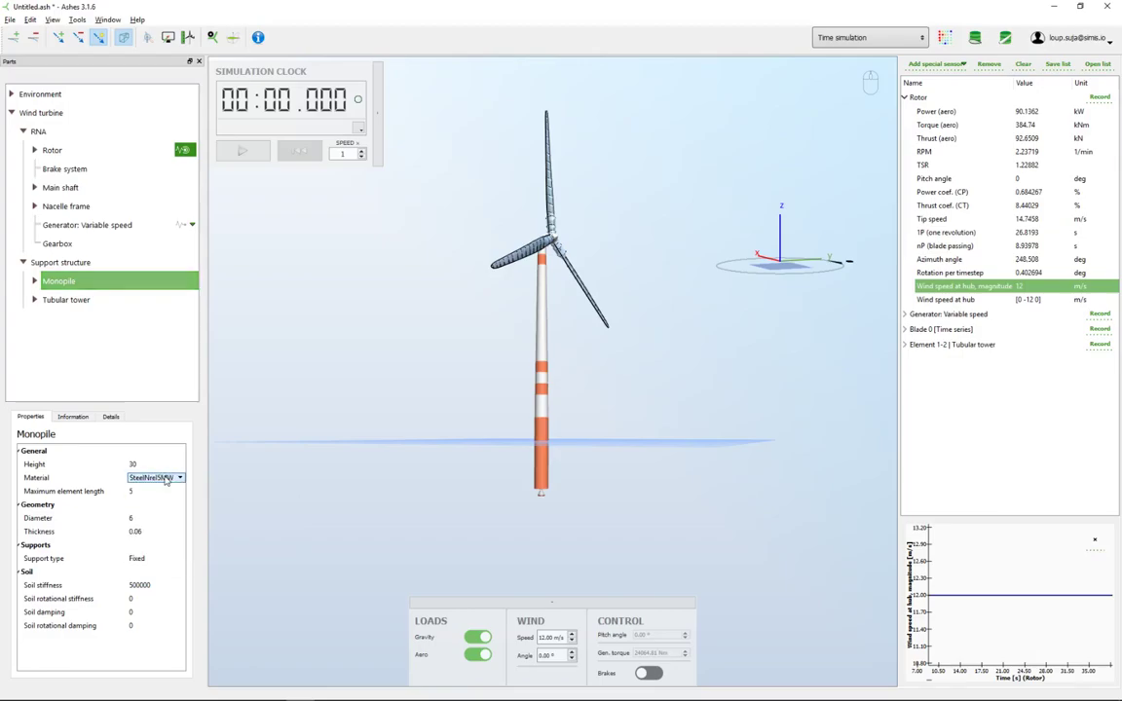
pyautogui.click(97, 495)
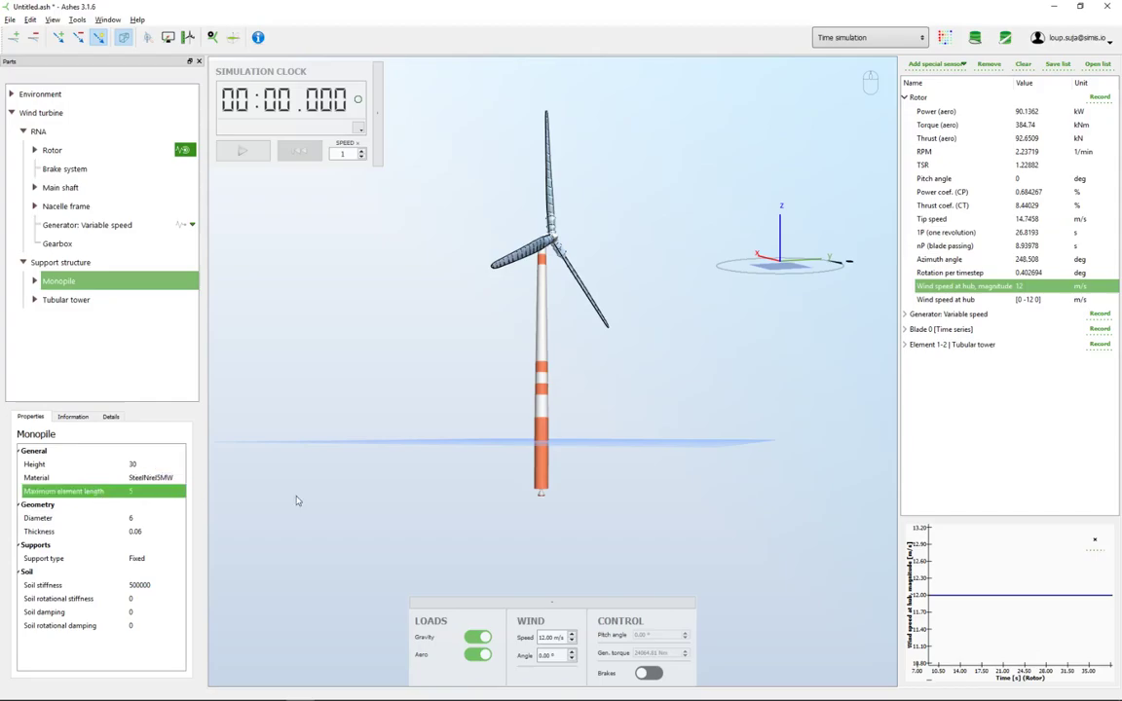
pyautogui.moveTo(482, 428); pyautogui.dragTo(471, 488)
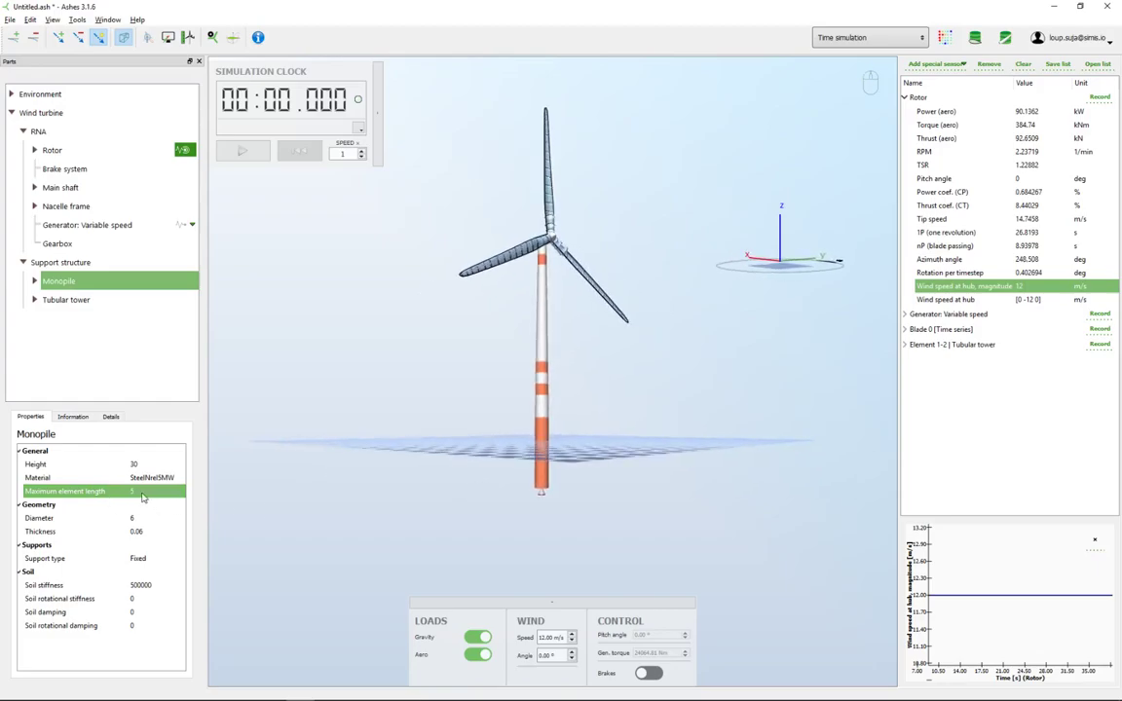
# - Show the model in wireframe to inspect the monopile's element divisions, and return to the solid display
pyautogui.click(125, 37)
pyautogui.click(126, 37)
pyautogui.moveTo(500, 424); pyautogui.dragTo(560, 481)
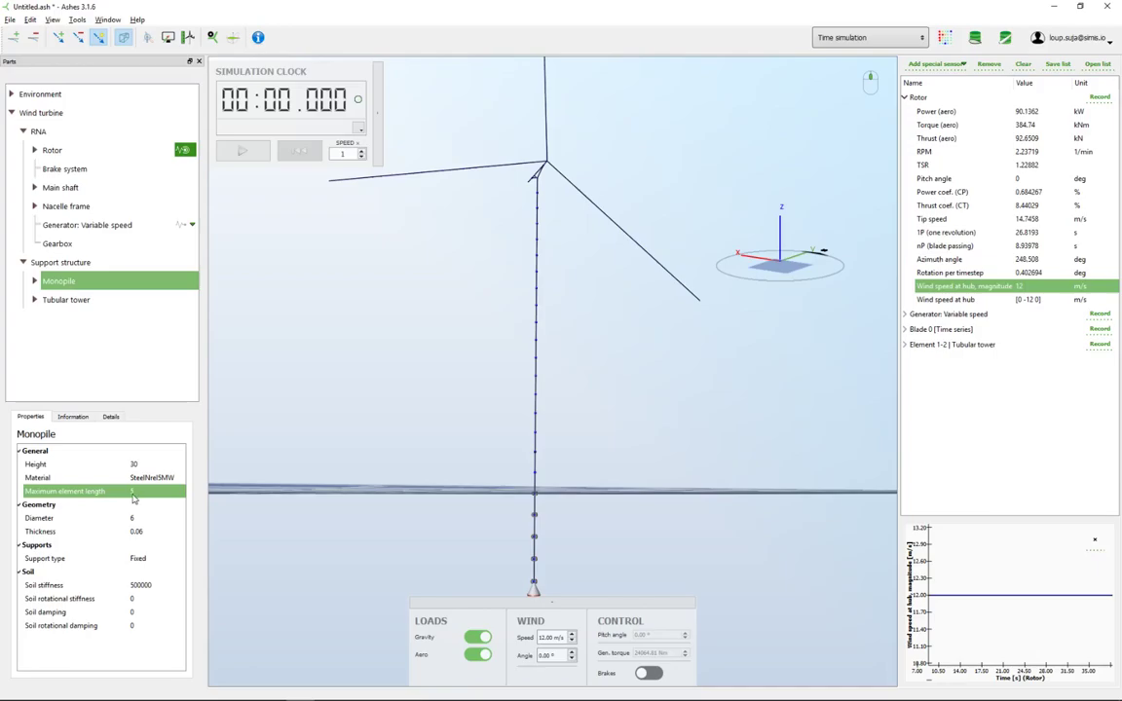
pyautogui.moveTo(134, 498)
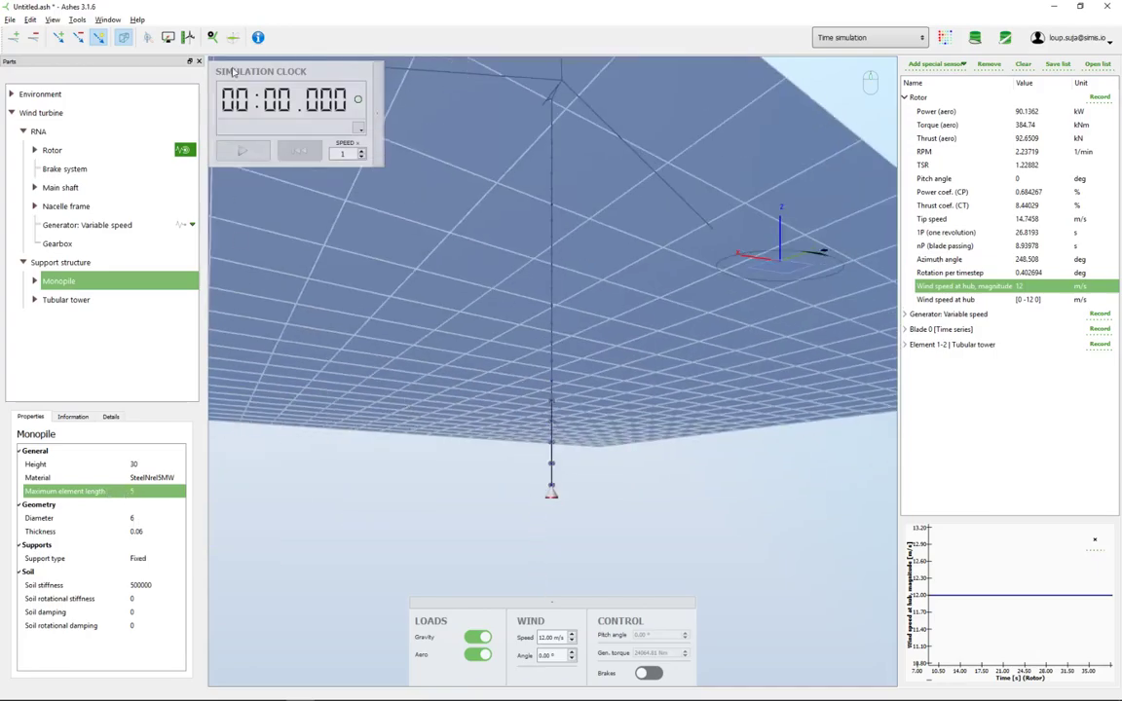
pyautogui.click(123, 37)
pyautogui.moveTo(651, 482); pyautogui.dragTo(624, 491, button='right')
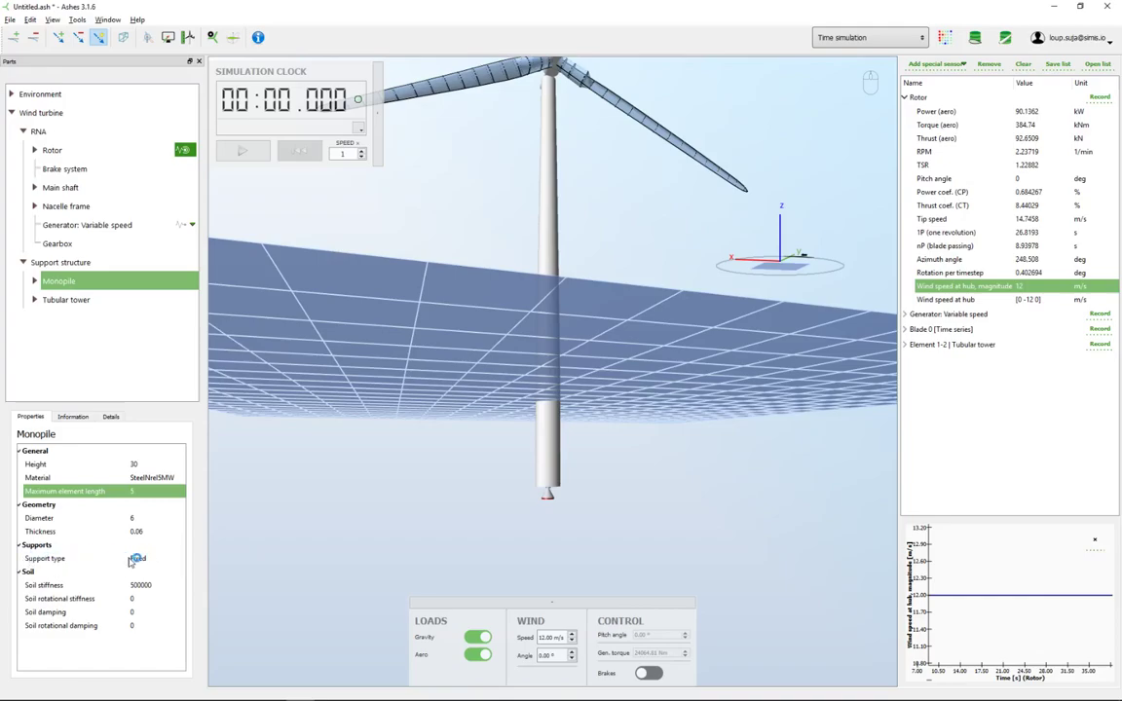
# - Try the Pinned and Spring support types on the monopile and set it back to Fixed
pyautogui.click(64, 562)
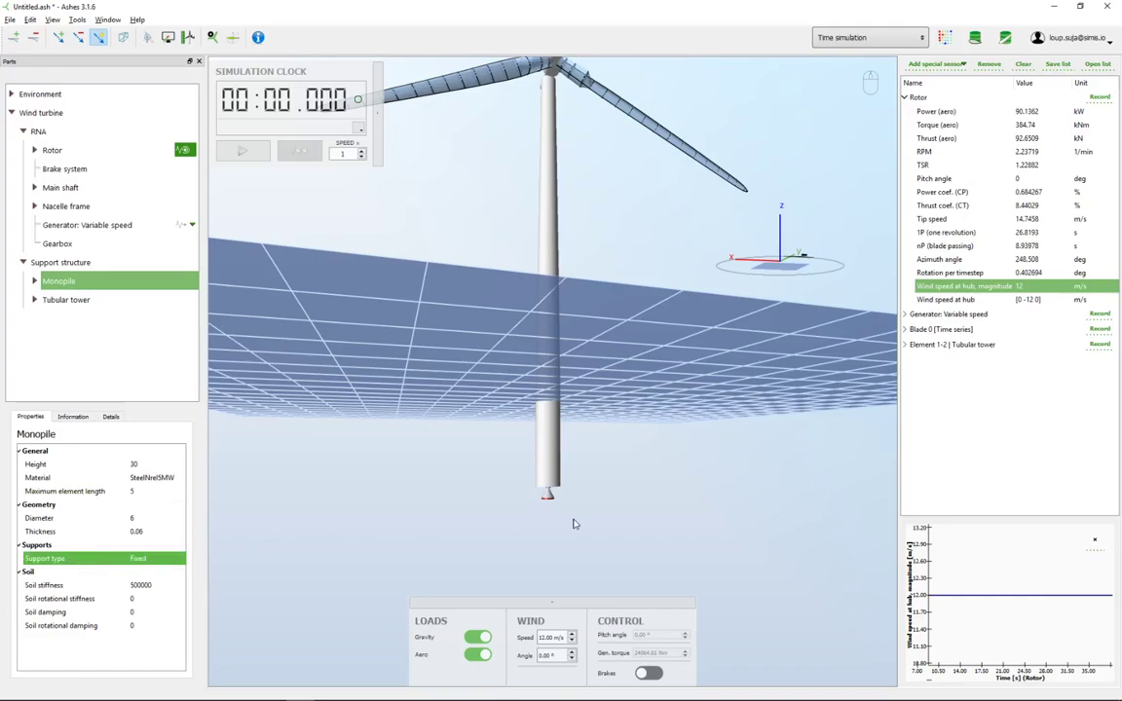
pyautogui.moveTo(584, 508); pyautogui.dragTo(526, 507)
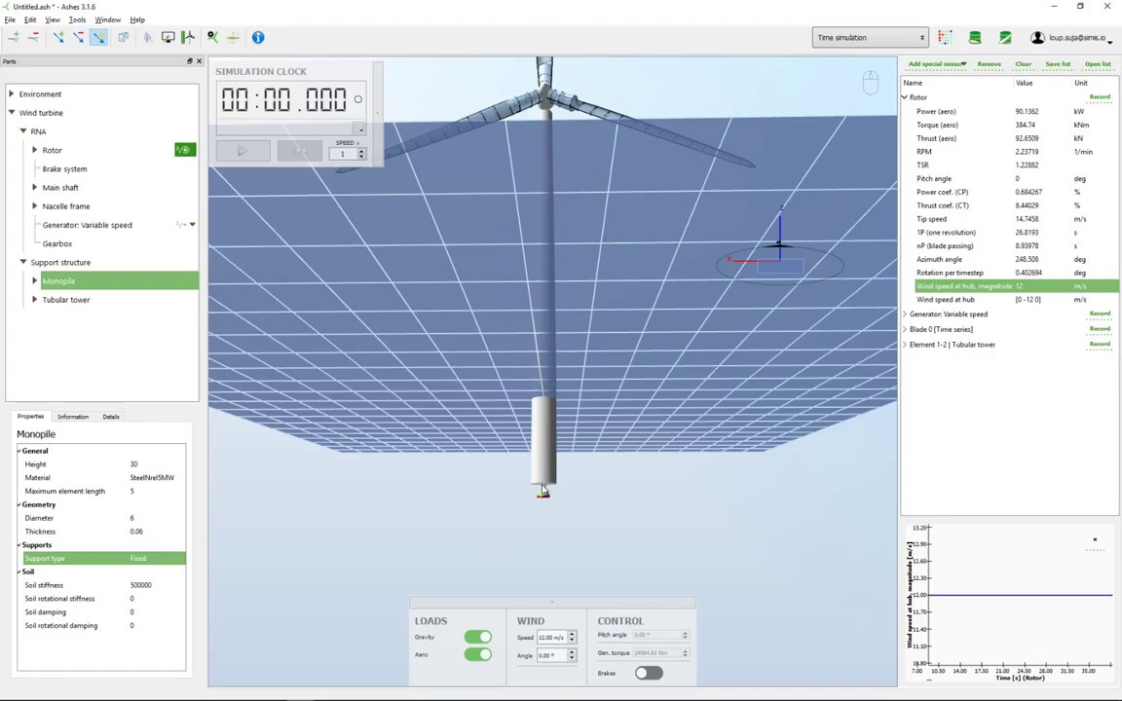
pyautogui.click(142, 559)
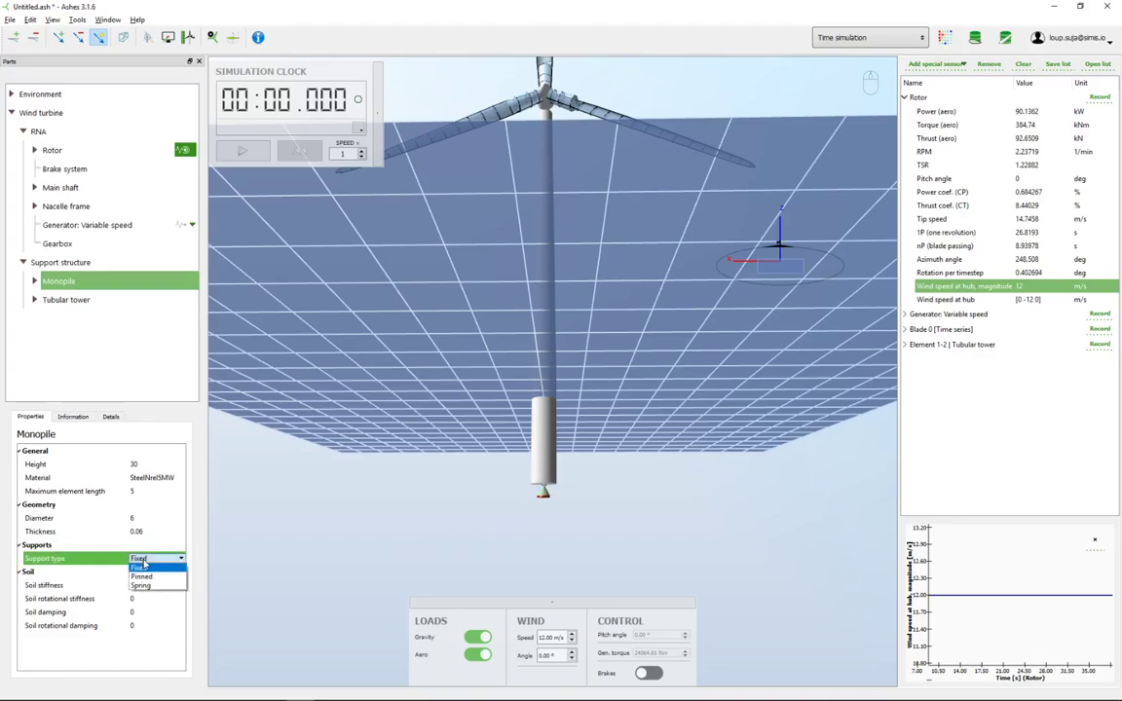
pyautogui.click(145, 578)
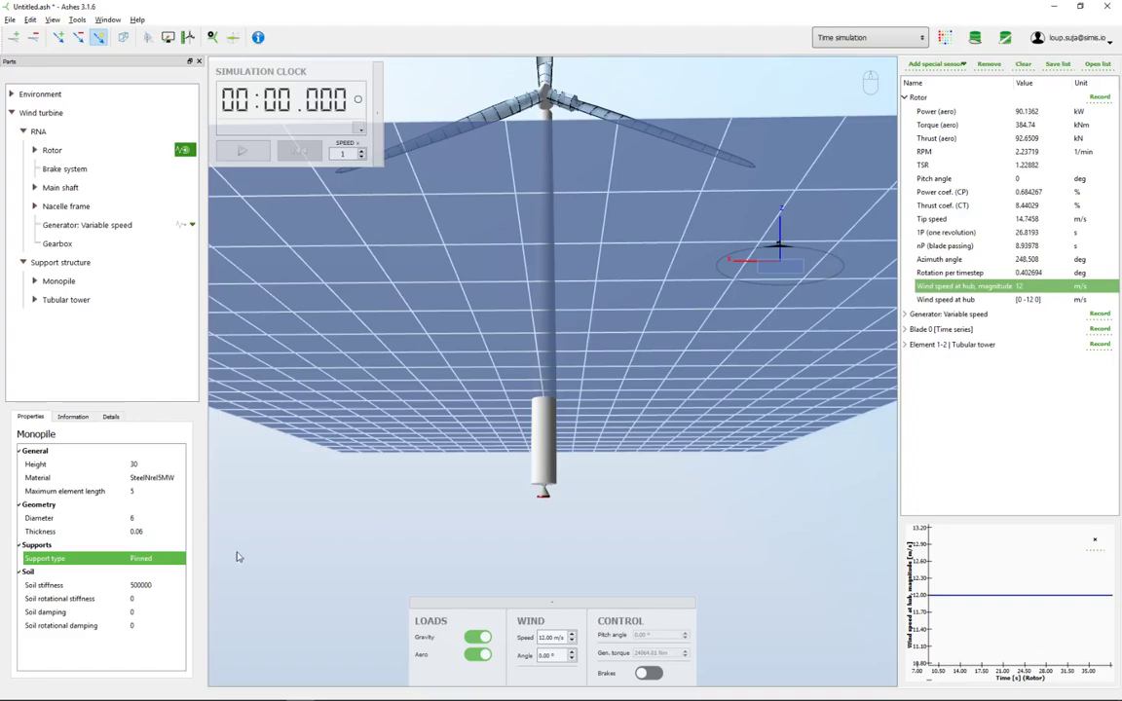
pyautogui.click(151, 560)
pyautogui.click(158, 587)
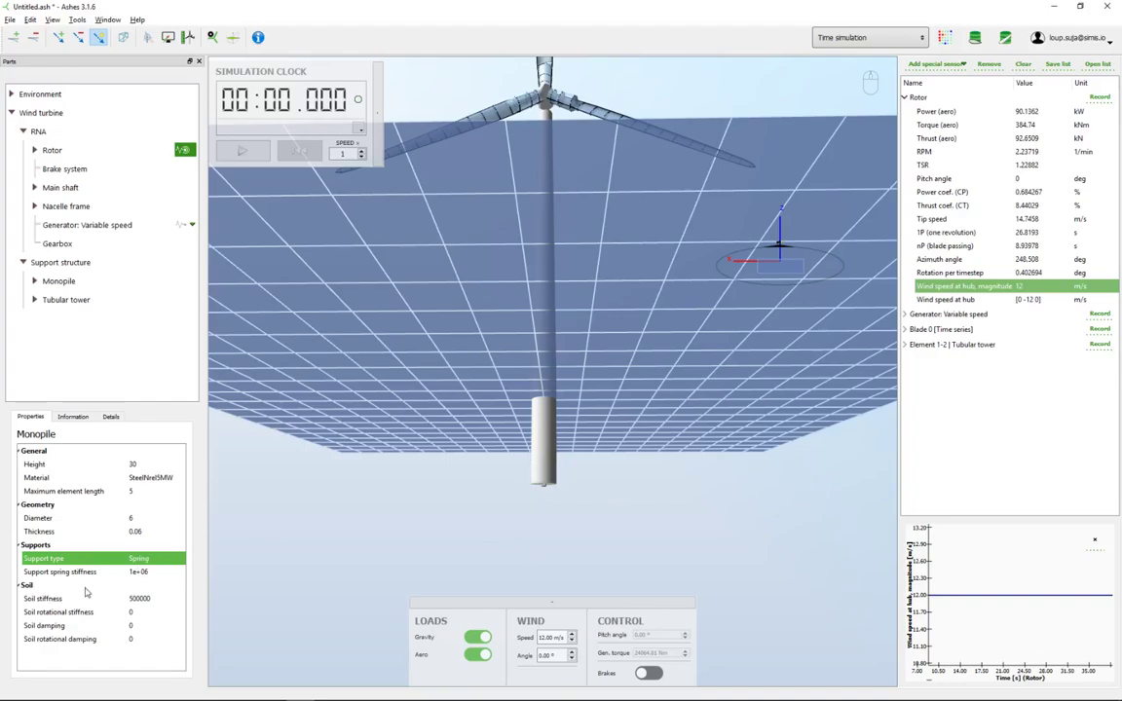
pyautogui.click(138, 563)
pyautogui.click(142, 560)
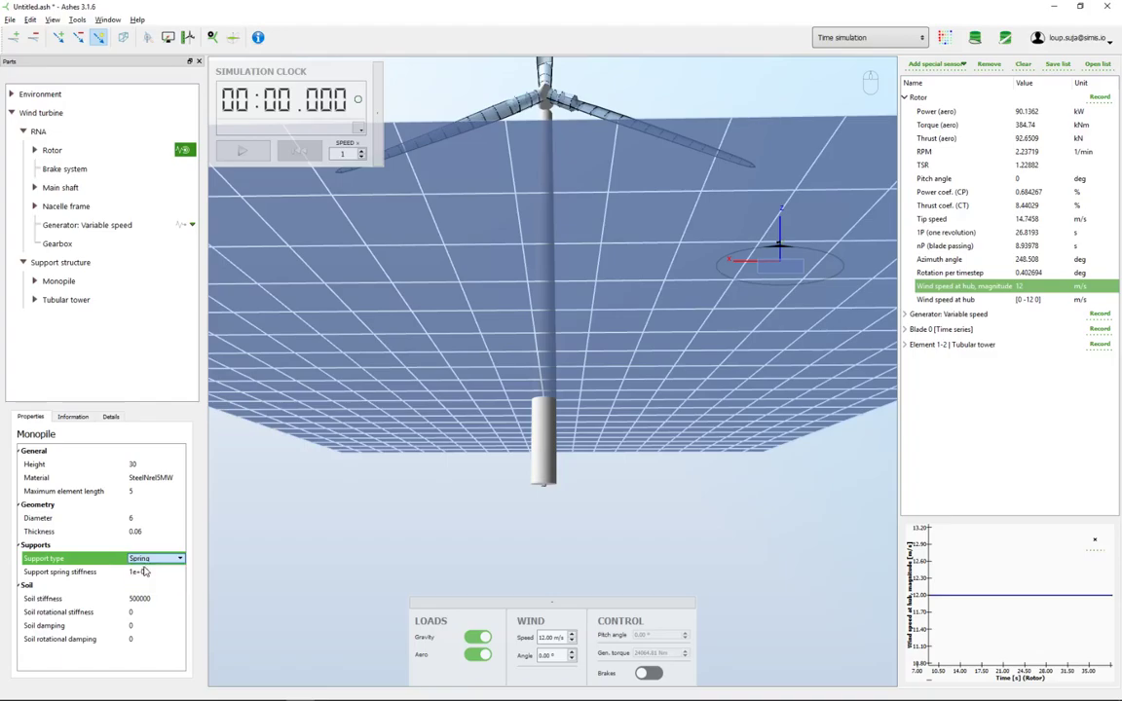
pyautogui.moveTo(501, 547); pyautogui.dragTo(505, 550)
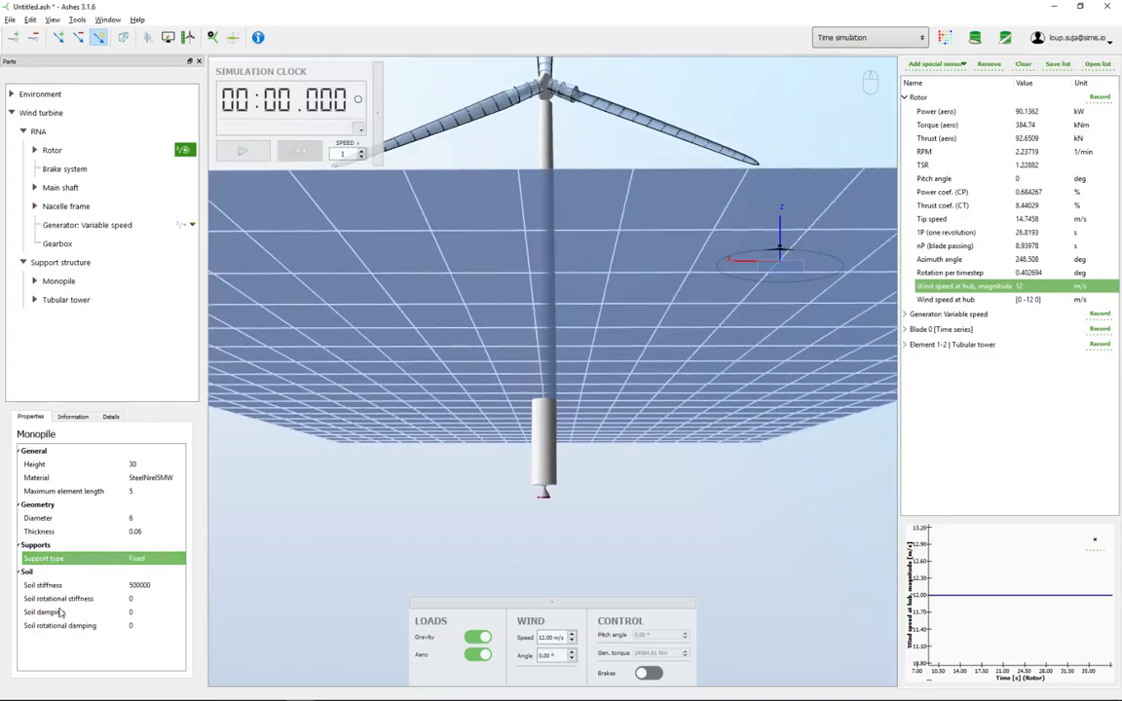
# - Show the model in wireframe and examine the soil springs at the monopile's nodes below the ground surface
pyautogui.moveTo(430, 491); pyautogui.dragTo(304, 339)
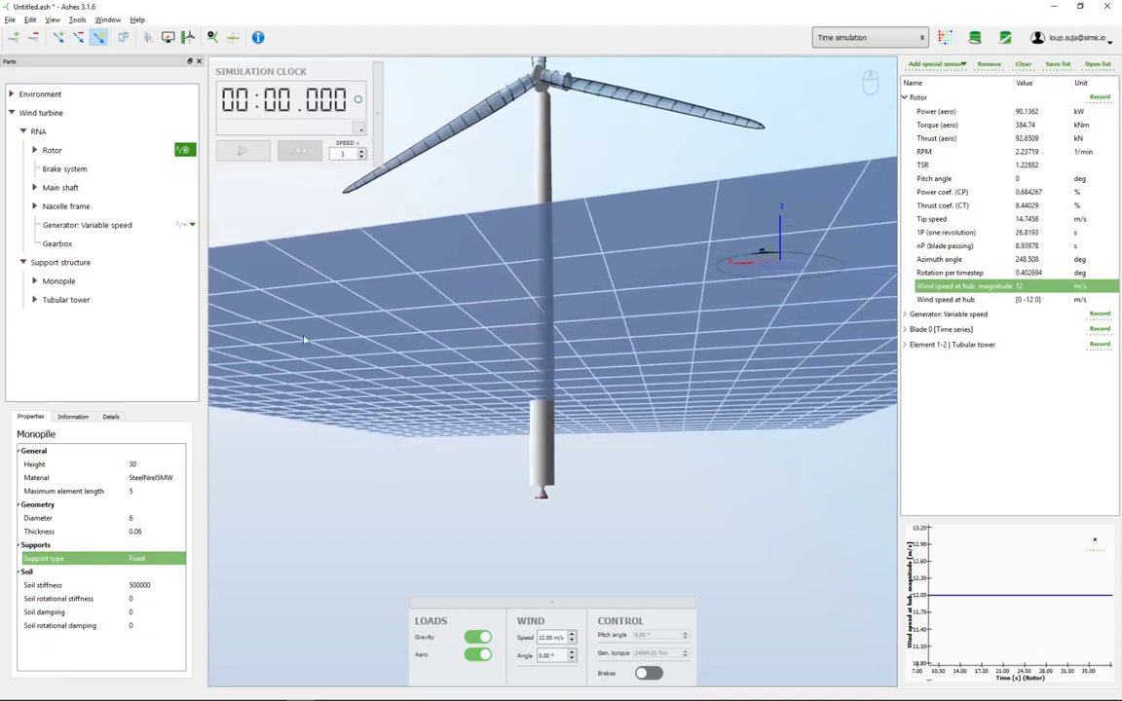
pyautogui.click(121, 37)
pyautogui.scroll(6, 547, 468)
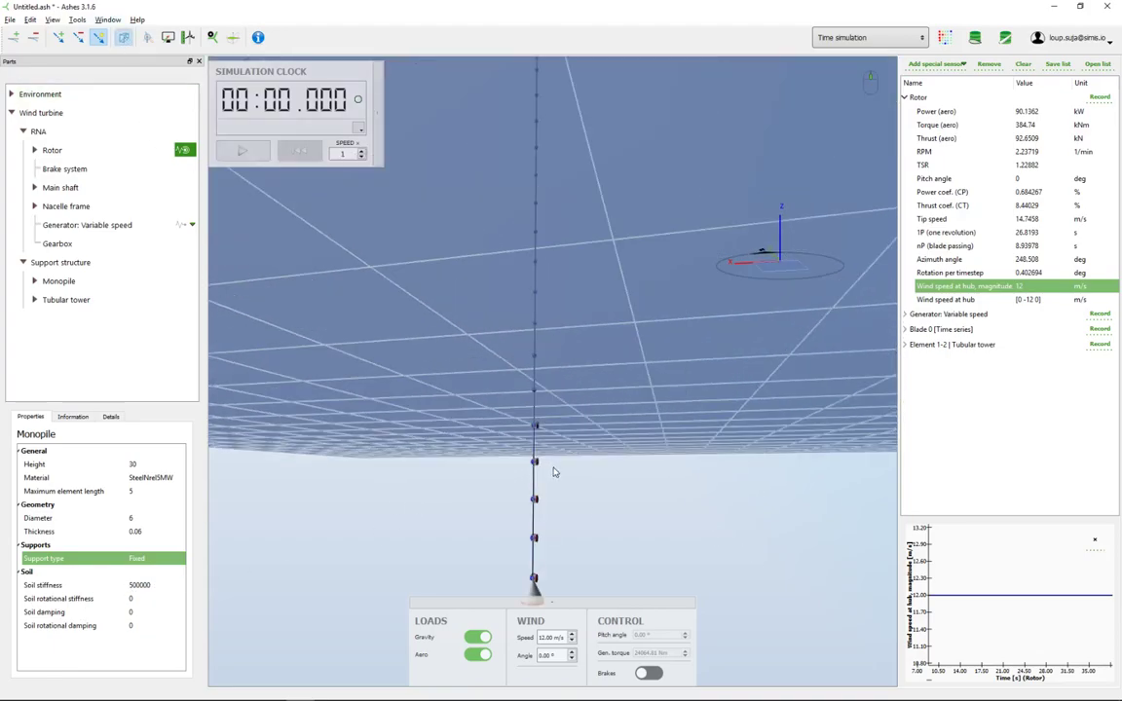
pyautogui.moveTo(602, 541); pyautogui.dragTo(620, 471)
pyautogui.moveTo(527, 553); pyautogui.dragTo(523, 506)
pyautogui.scroll(2, 610, 503)
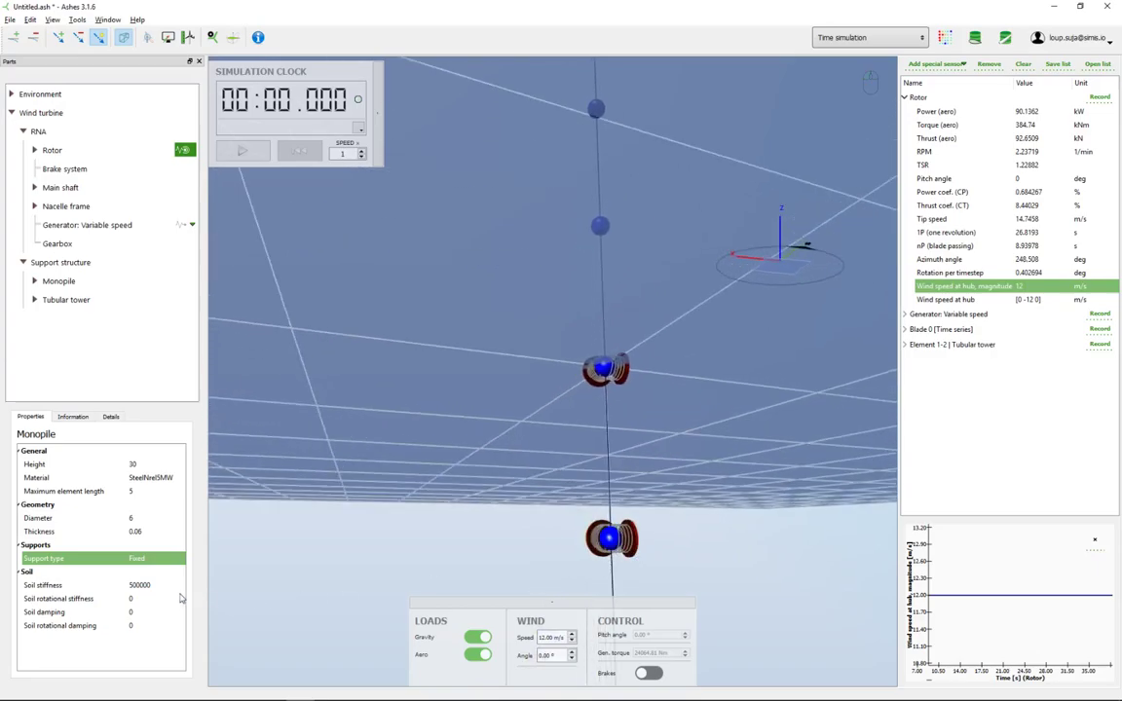
pyautogui.moveTo(140, 589)
pyautogui.moveTo(666, 553); pyautogui.dragTo(614, 561)
pyautogui.scroll(-2, 613, 561)
pyautogui.scroll(-2, 612, 560)
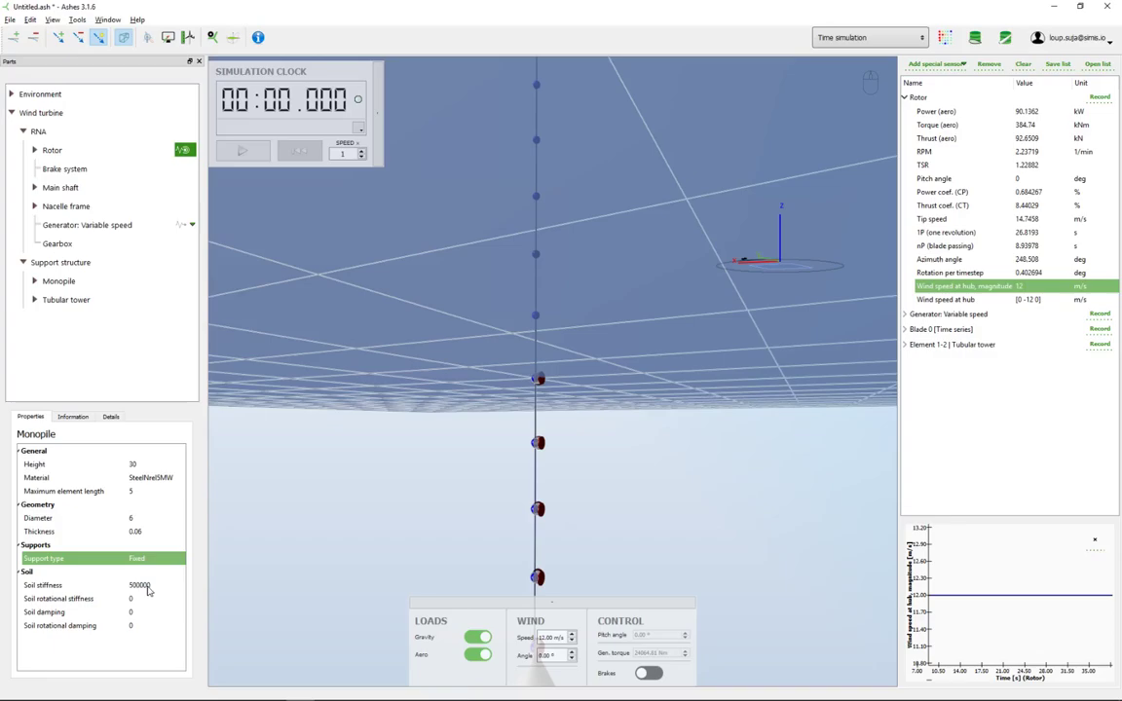
pyautogui.moveTo(473, 550); pyautogui.dragTo(463, 505)
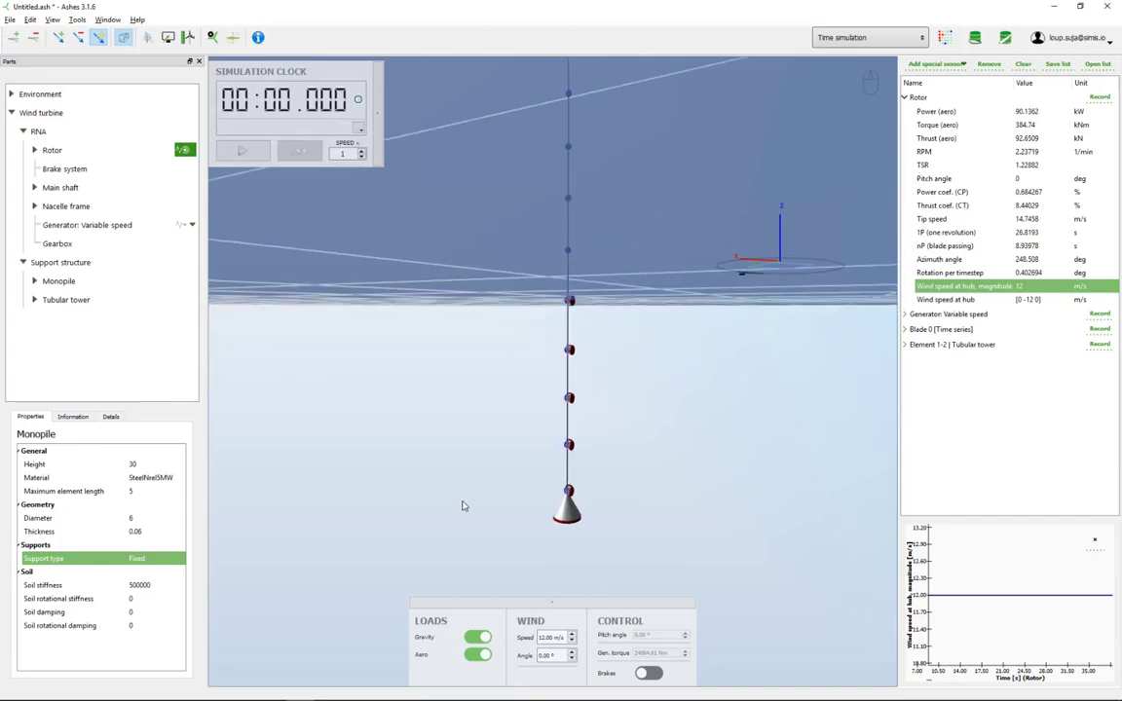
# - View the monopile's file import and export options, close them, and inspect its highlighted nodes from several angles
pyautogui.rightClick(66, 282)
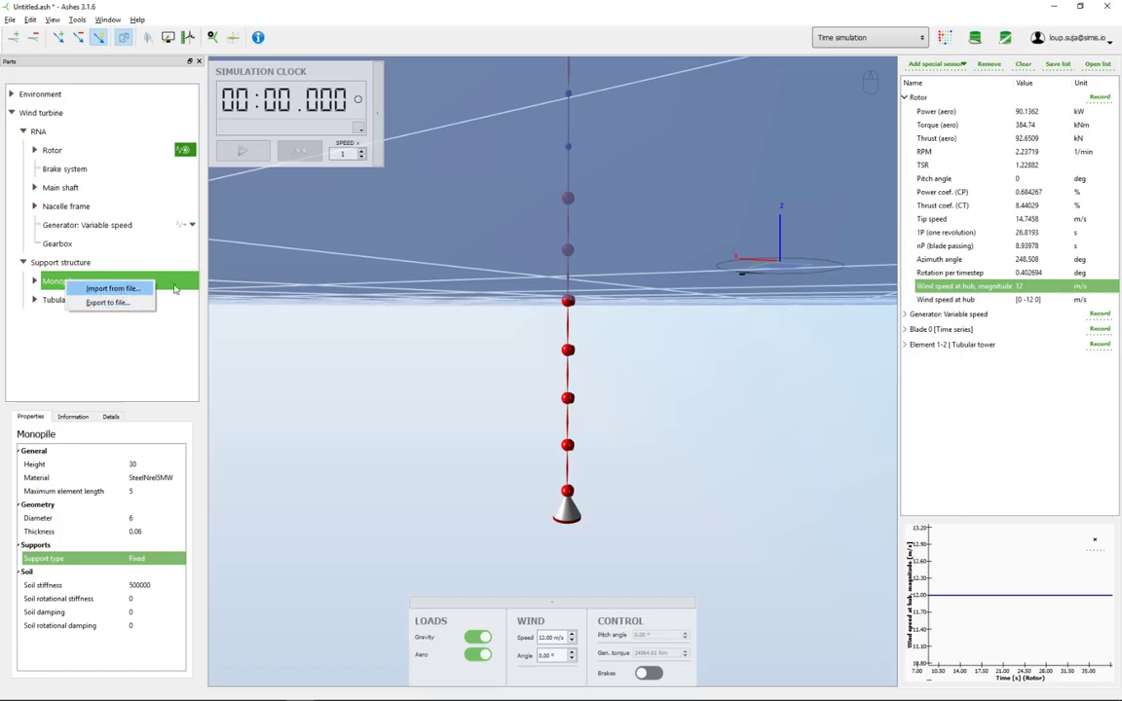
pyautogui.click(480, 476)
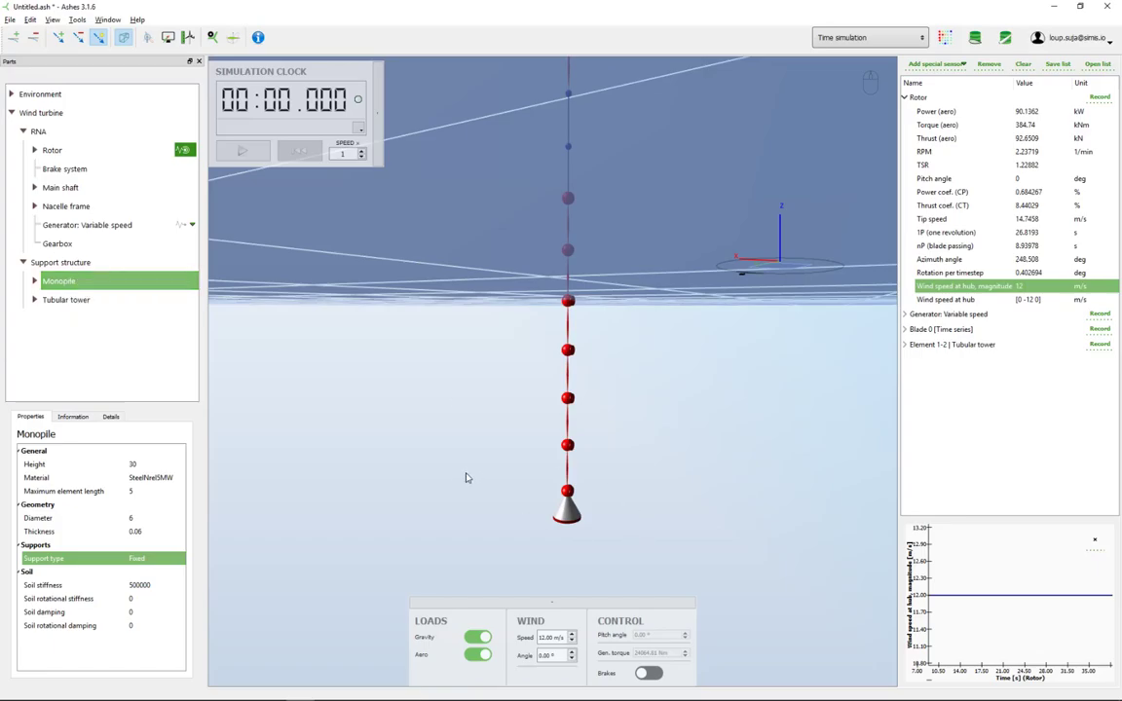
pyautogui.moveTo(466, 482); pyautogui.dragTo(524, 458)
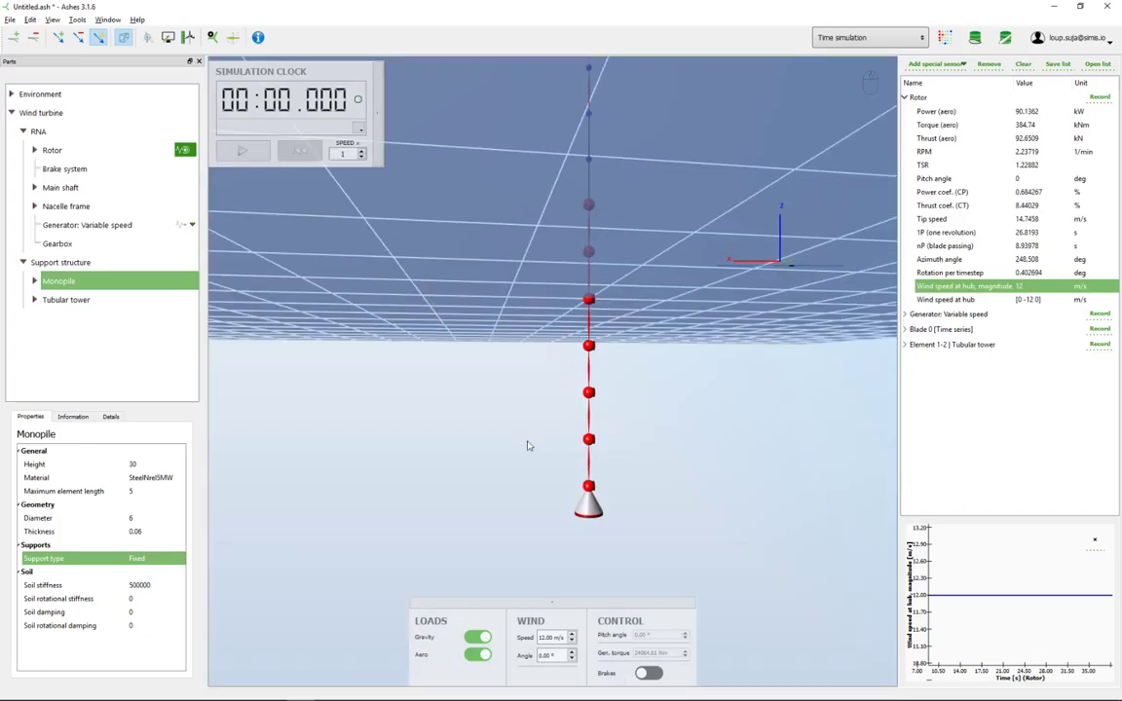
pyautogui.moveTo(640, 439); pyautogui.dragTo(505, 438)
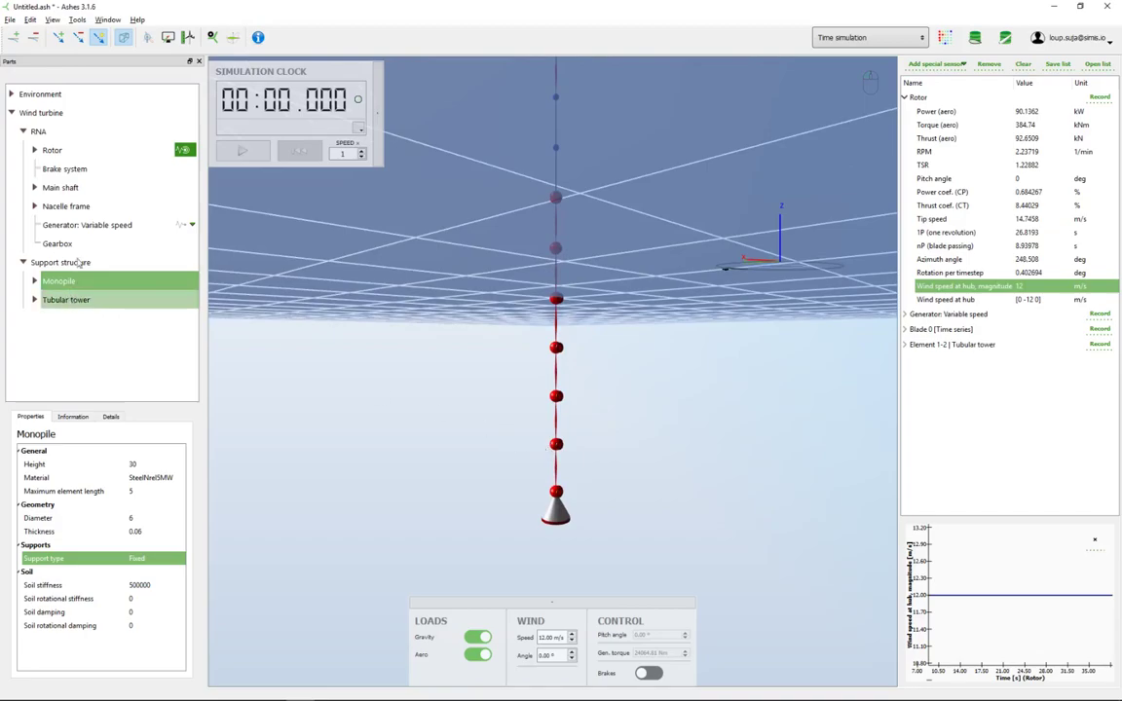
# - Return the model to solid display and view the monopile from above the ground surface
pyautogui.click(124, 38)
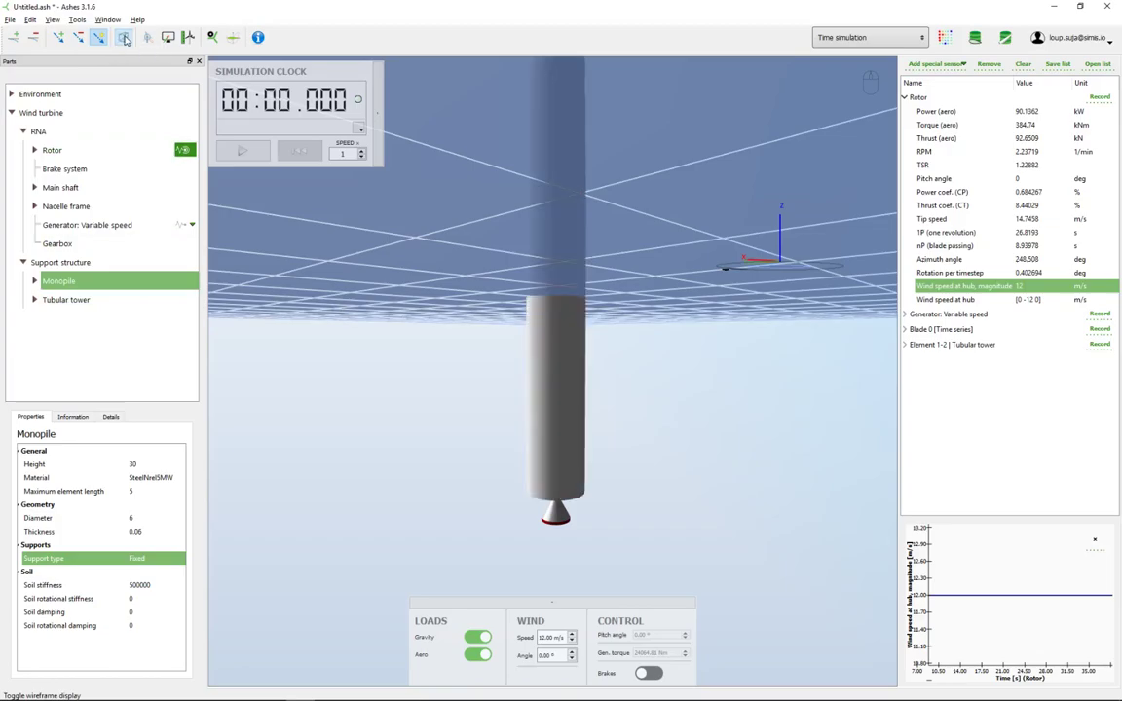
pyautogui.scroll(-3, 473, 335)
pyautogui.moveTo(473, 335); pyautogui.dragTo(470, 347)
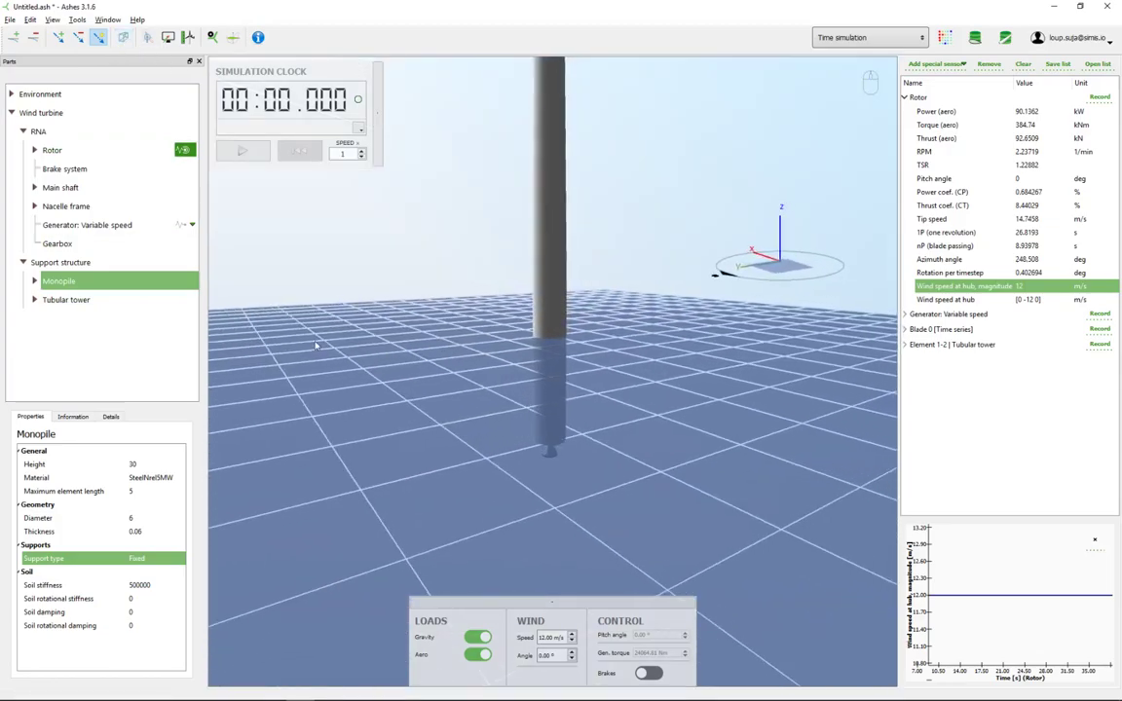
# - Select the tubular tower and compare its extent in the whole turbine model with the monopile's
pyautogui.click(73, 300)
pyautogui.scroll(-5, 591, 383)
pyautogui.moveTo(591, 383); pyautogui.dragTo(546, 461)
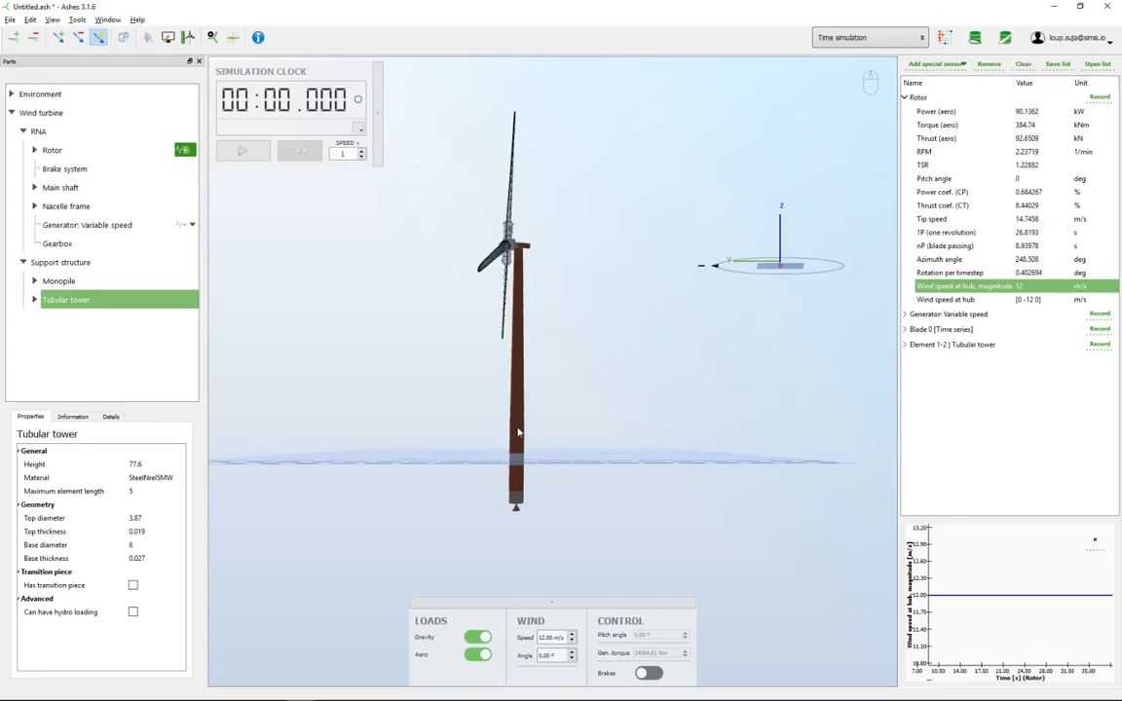
pyautogui.moveTo(522, 400); pyautogui.dragTo(560, 480)
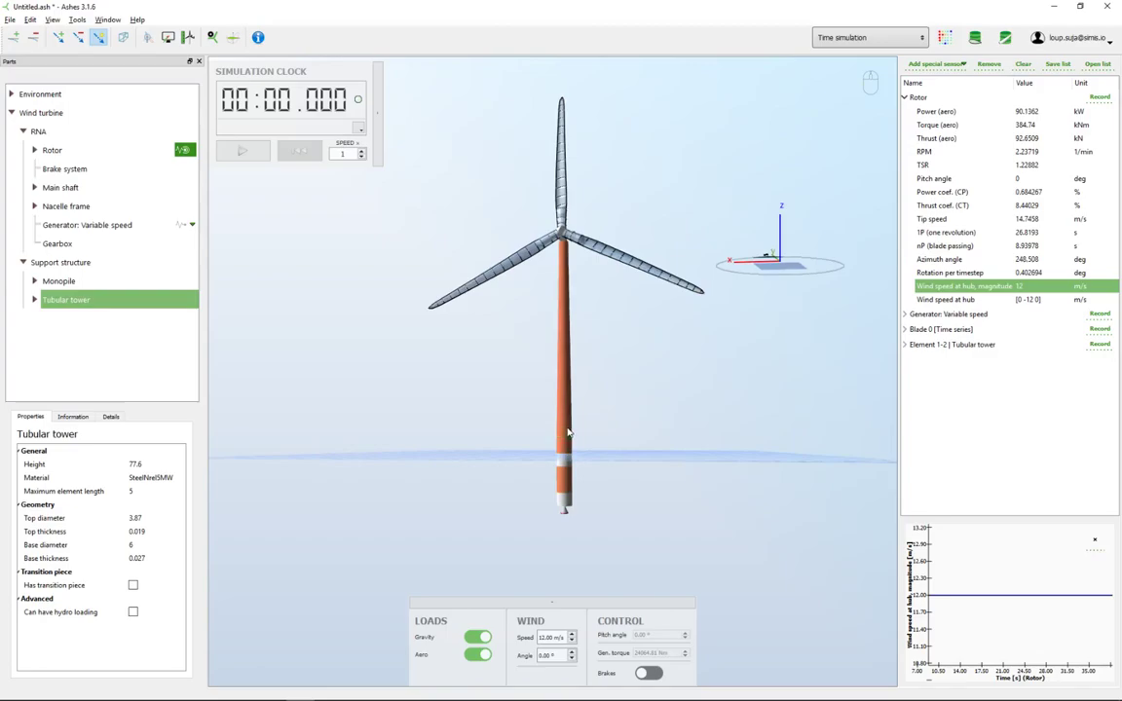
pyautogui.click(62, 287)
pyautogui.click(71, 301)
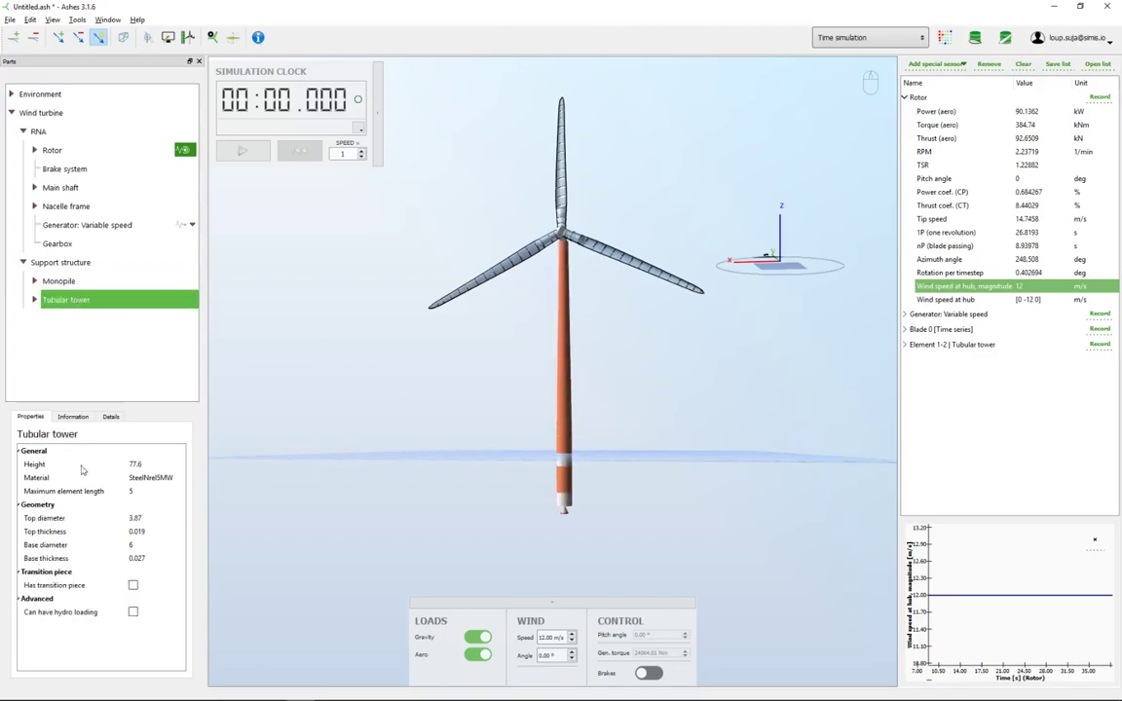
# - Read the descriptions of the tubular tower's height, maximum element length and top diameter, and open its file import and export options
pyautogui.moveTo(33, 473)
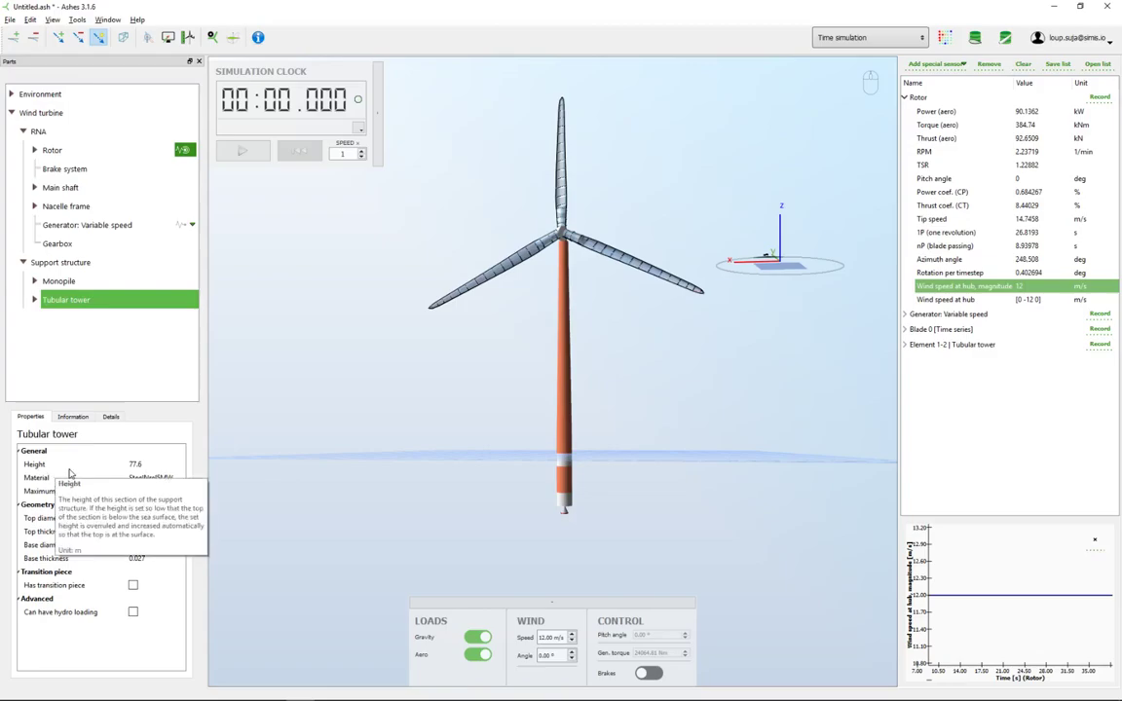
pyautogui.moveTo(133, 497)
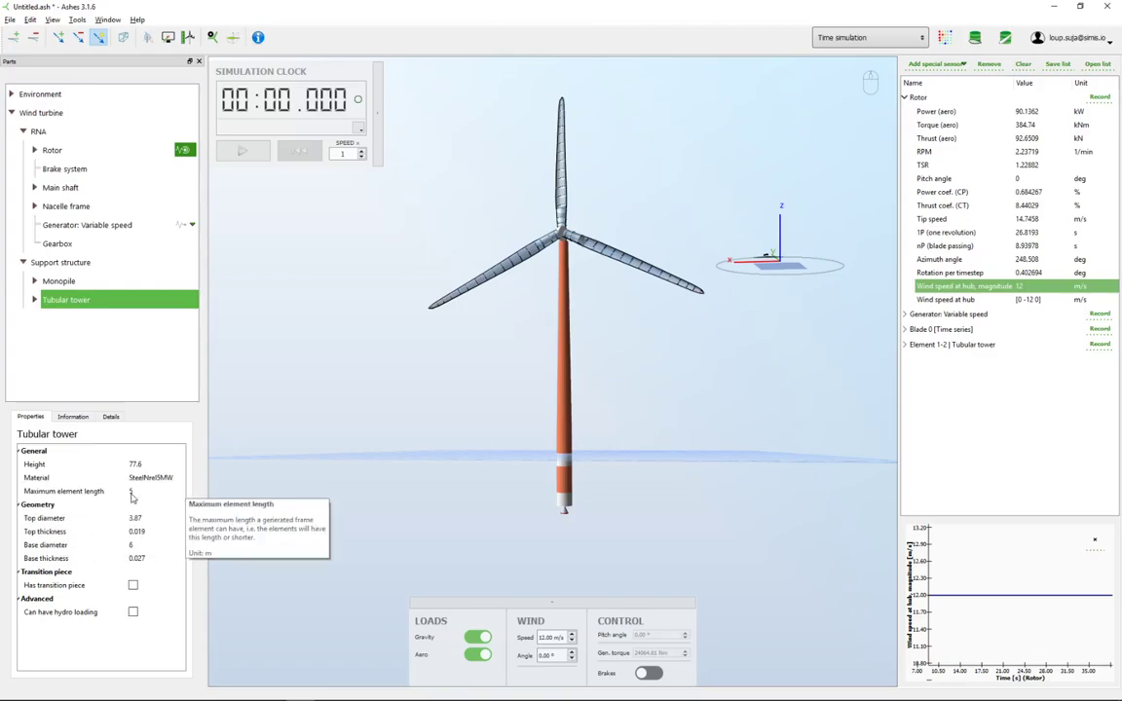
pyautogui.moveTo(431, 382); pyautogui.dragTo(436, 398, button='right')
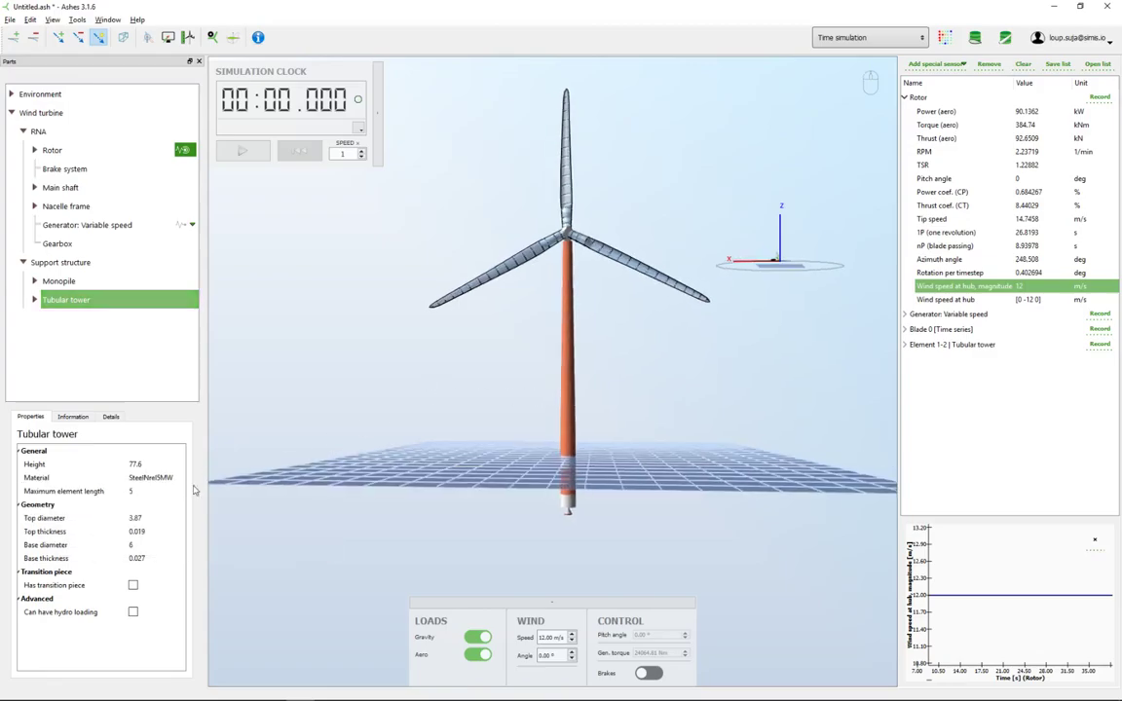
pyautogui.moveTo(135, 521)
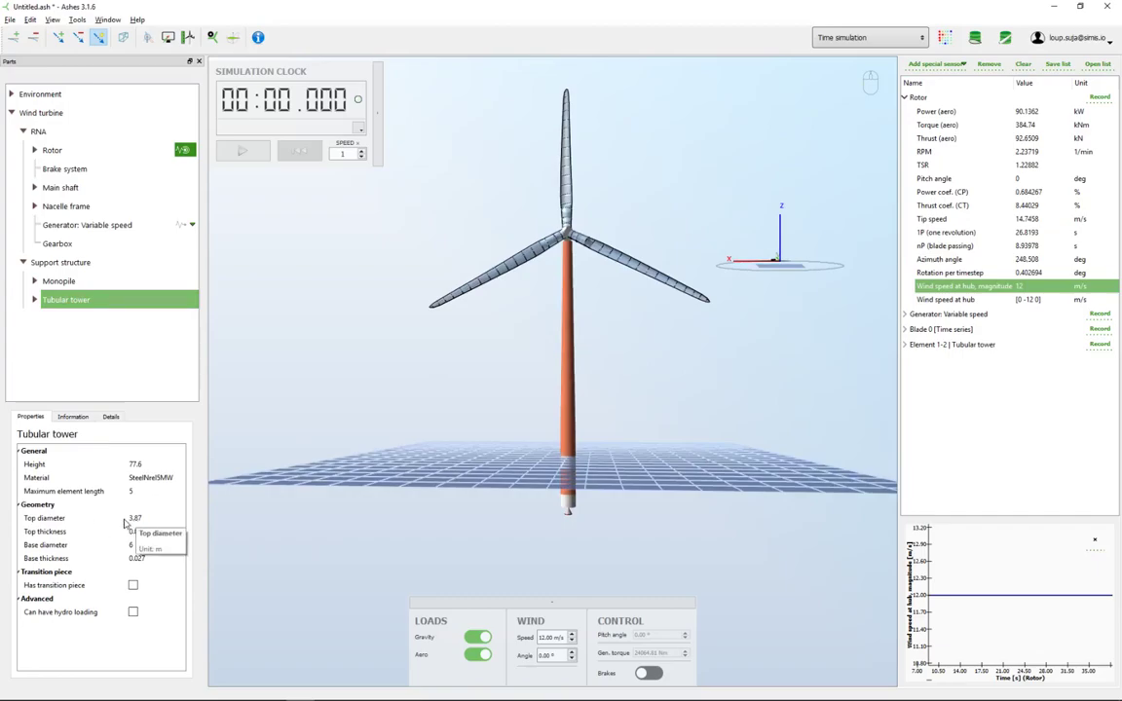
pyautogui.moveTo(143, 548)
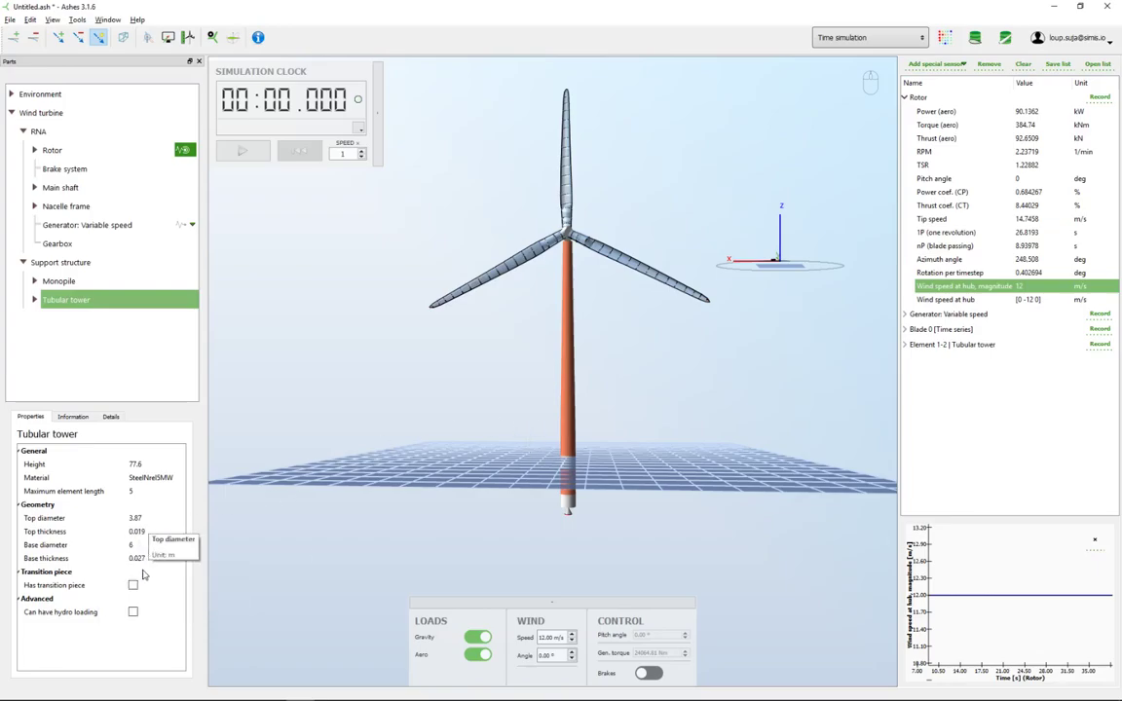
pyautogui.moveTo(655, 399); pyautogui.dragTo(625, 437)
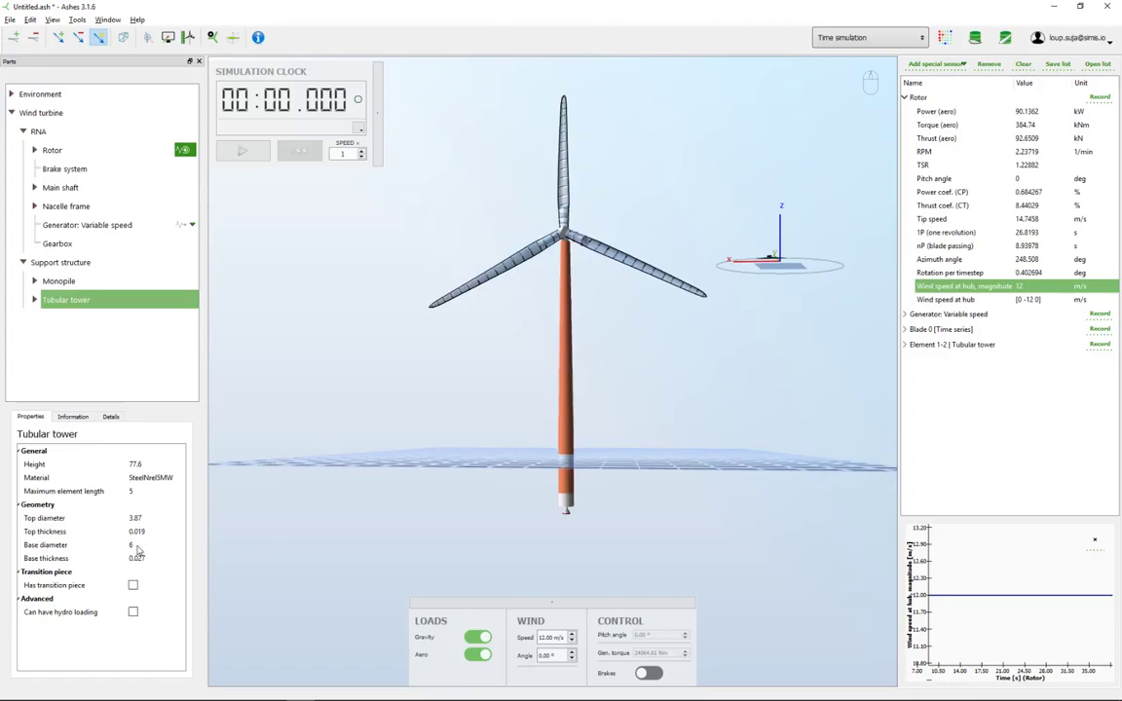
pyautogui.rightClick(86, 302)
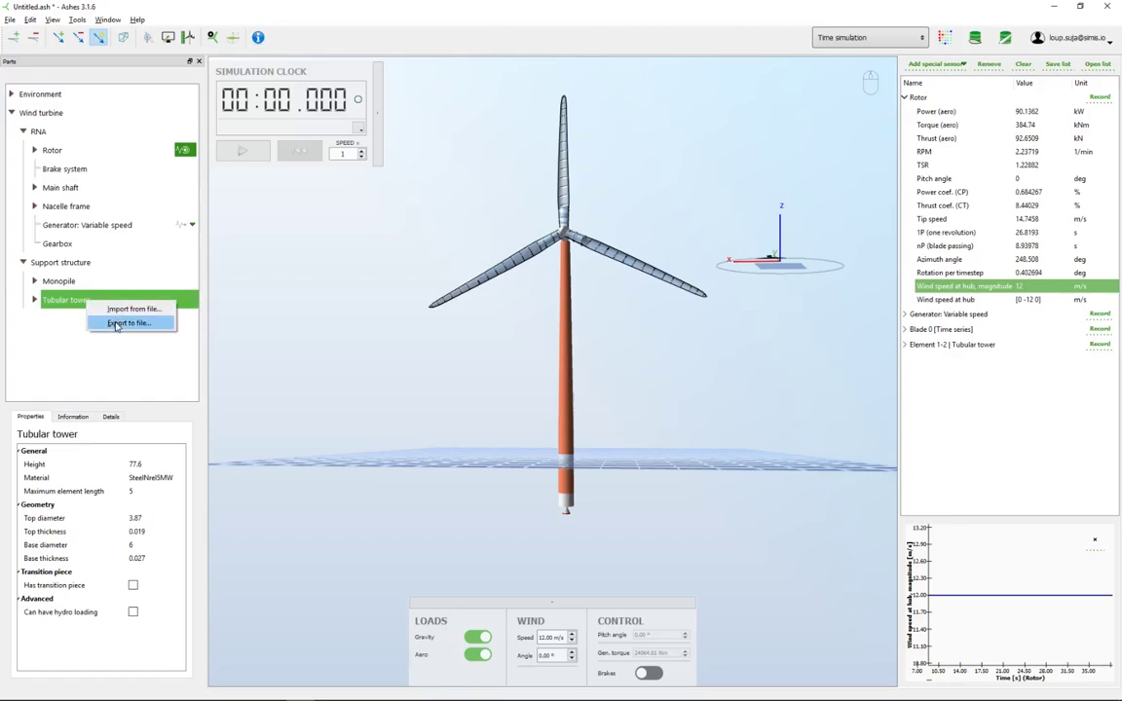
# - Close the tubular tower's import and export options, enable its transition piece, and view the piece on the turbine
pyautogui.click(437, 386)
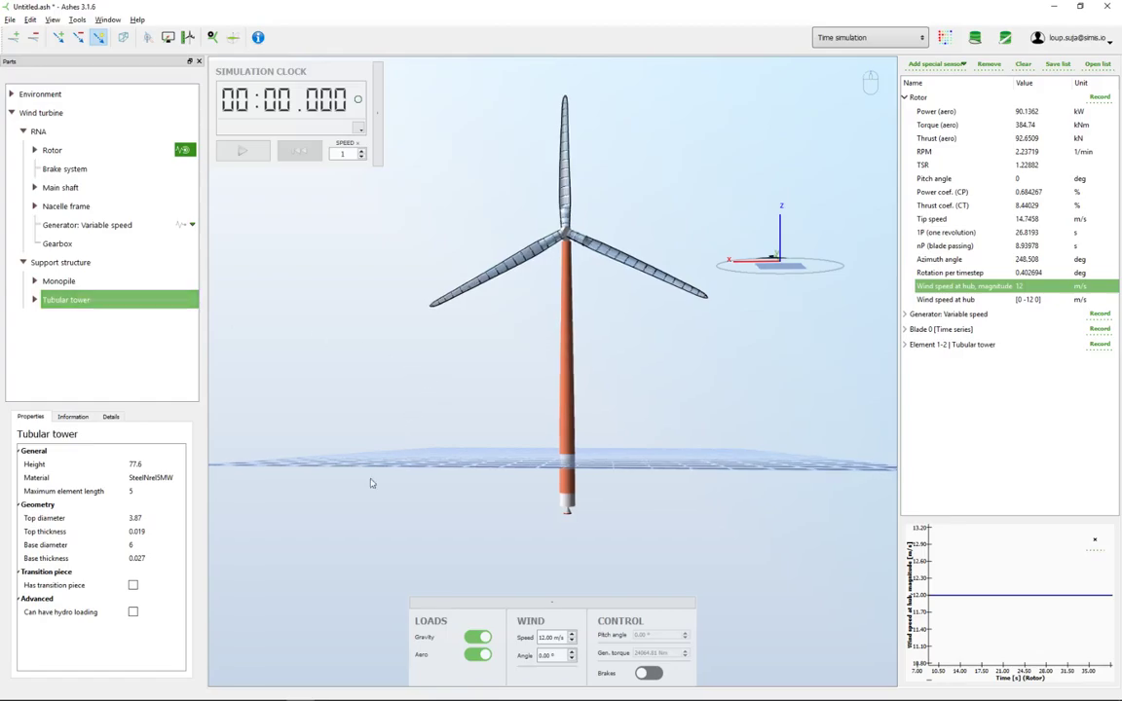
pyautogui.moveTo(364, 502); pyautogui.dragTo(386, 501)
pyautogui.moveTo(271, 557)
pyautogui.mouseDown()
pyautogui.moveTo(313, 555)
pyautogui.moveTo(287, 568)
pyautogui.mouseUp()
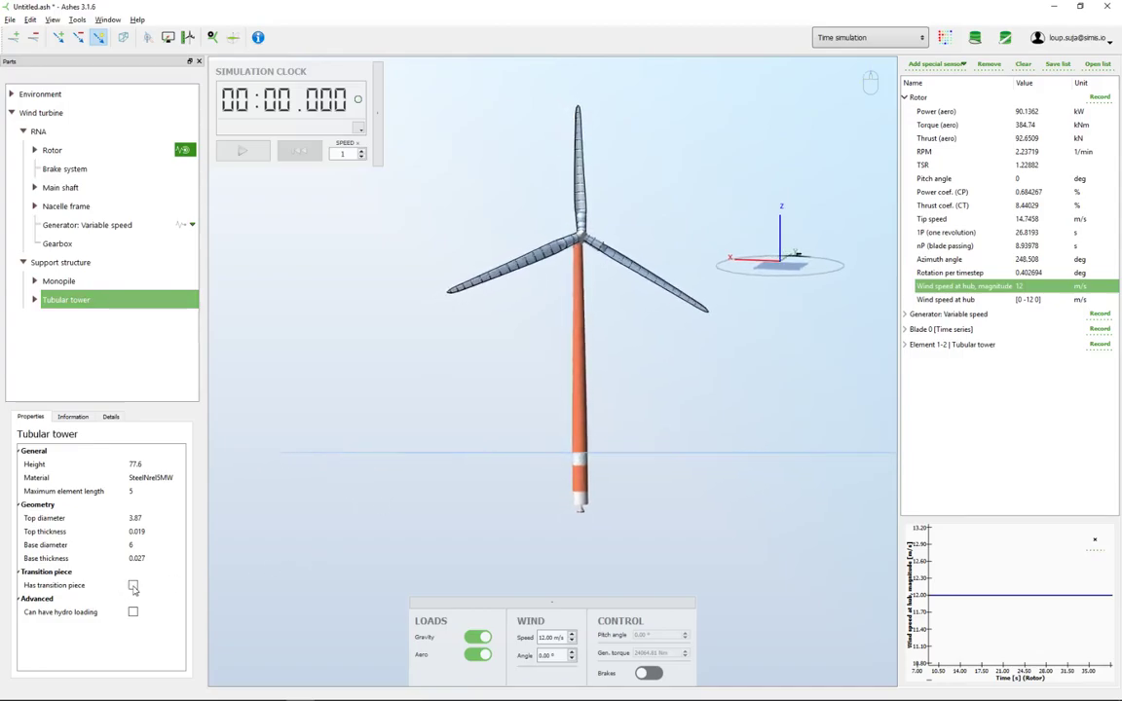
pyautogui.click(134, 587)
pyautogui.moveTo(560, 477); pyautogui.dragTo(571, 486)
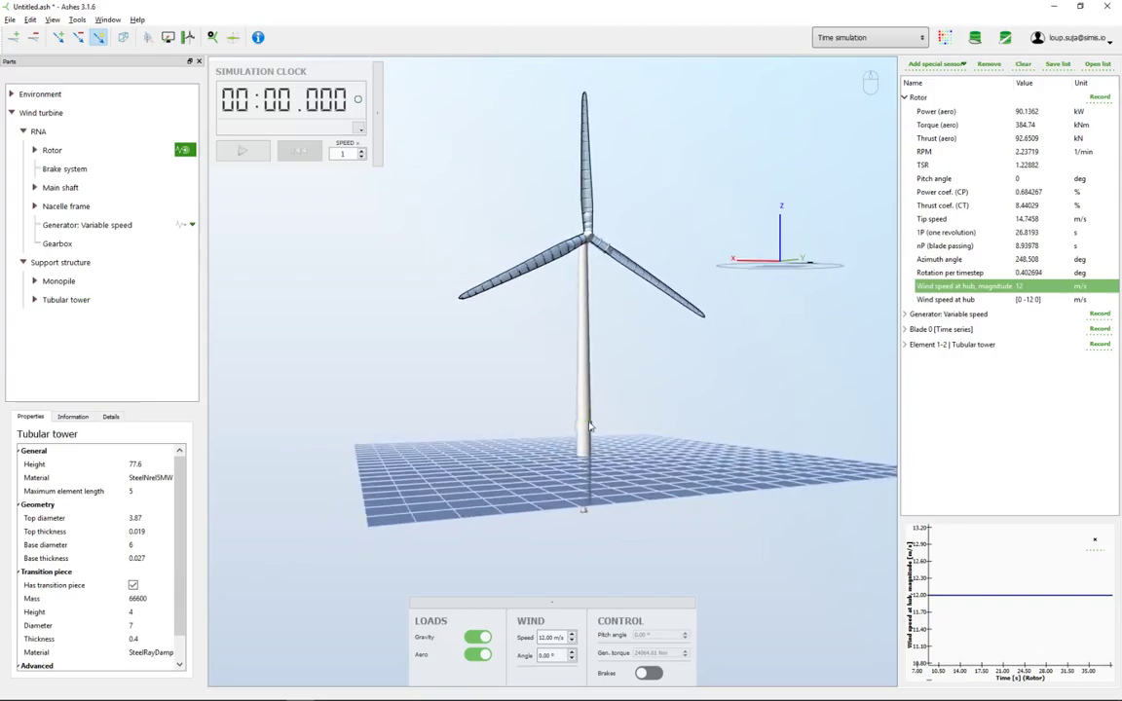
pyautogui.scroll(3, 614, 430)
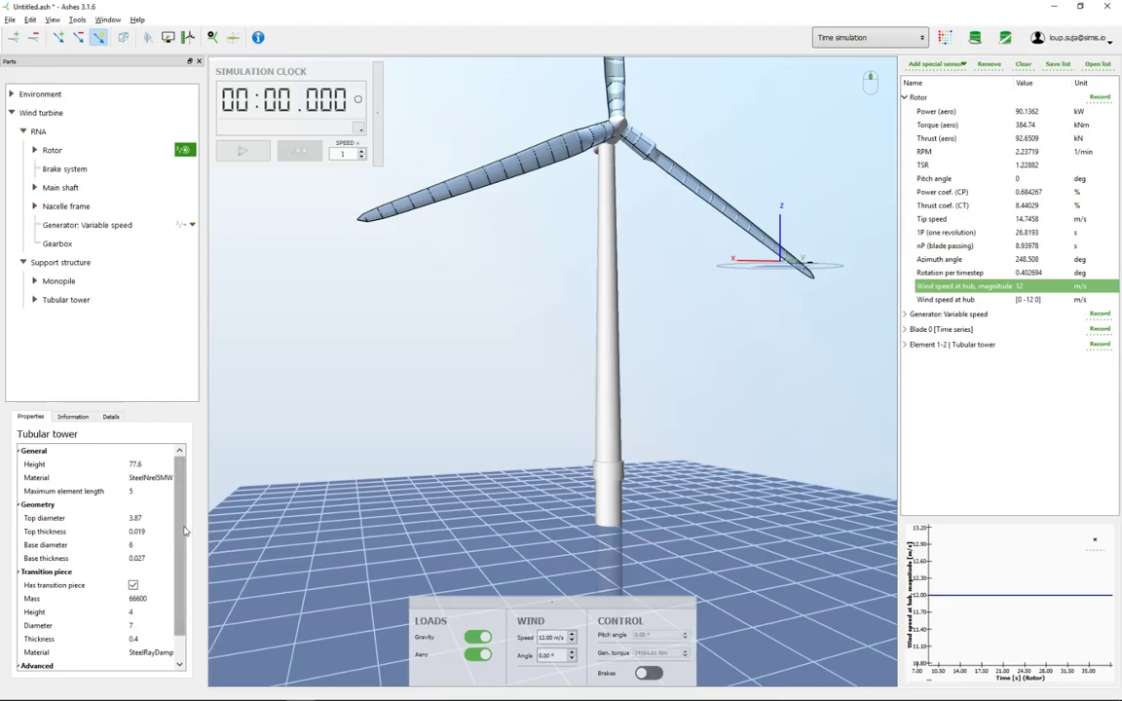
# - Read the description of the tubular tower's hydro loading option, enable it, and view the tower base around the surface
pyautogui.scroll(-1, 178, 590)
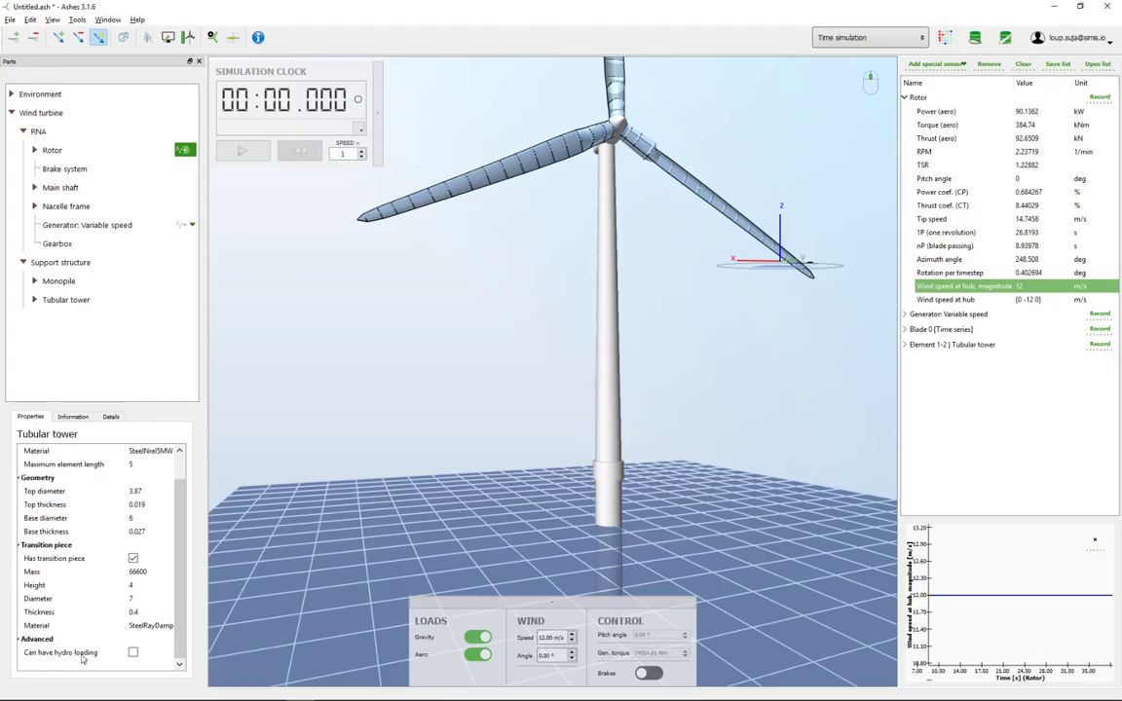
pyautogui.moveTo(82, 660)
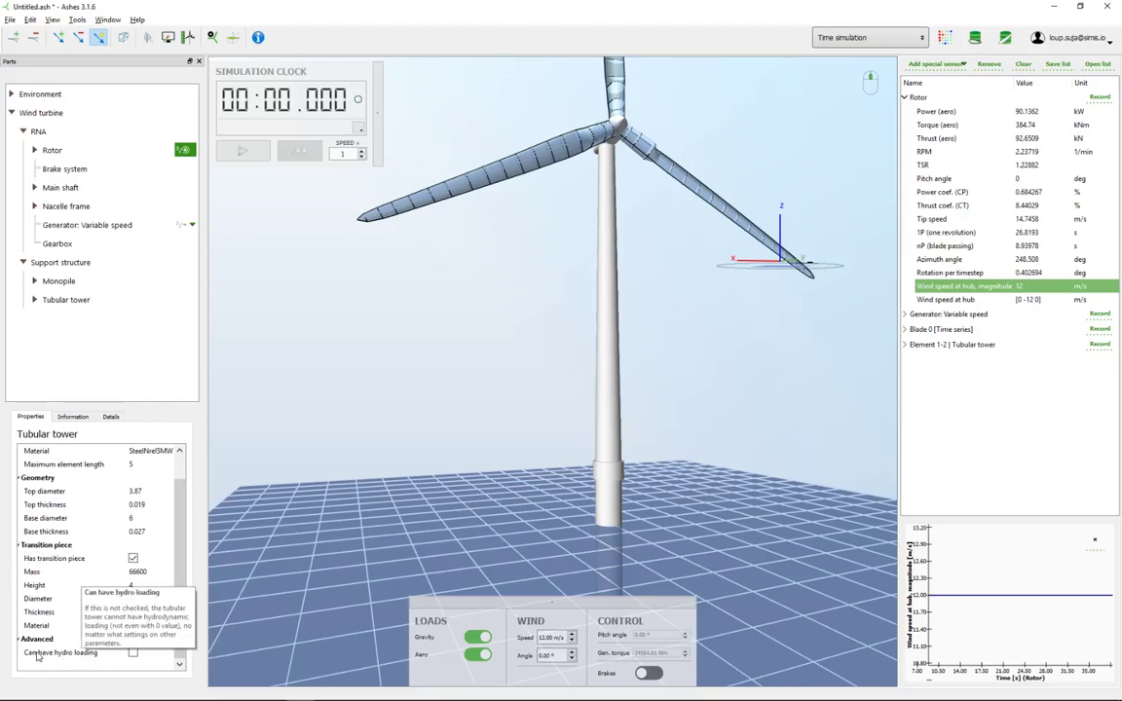
pyautogui.click(133, 658)
pyautogui.moveTo(518, 460); pyautogui.dragTo(521, 502)
pyautogui.scroll(-3, 699, 484)
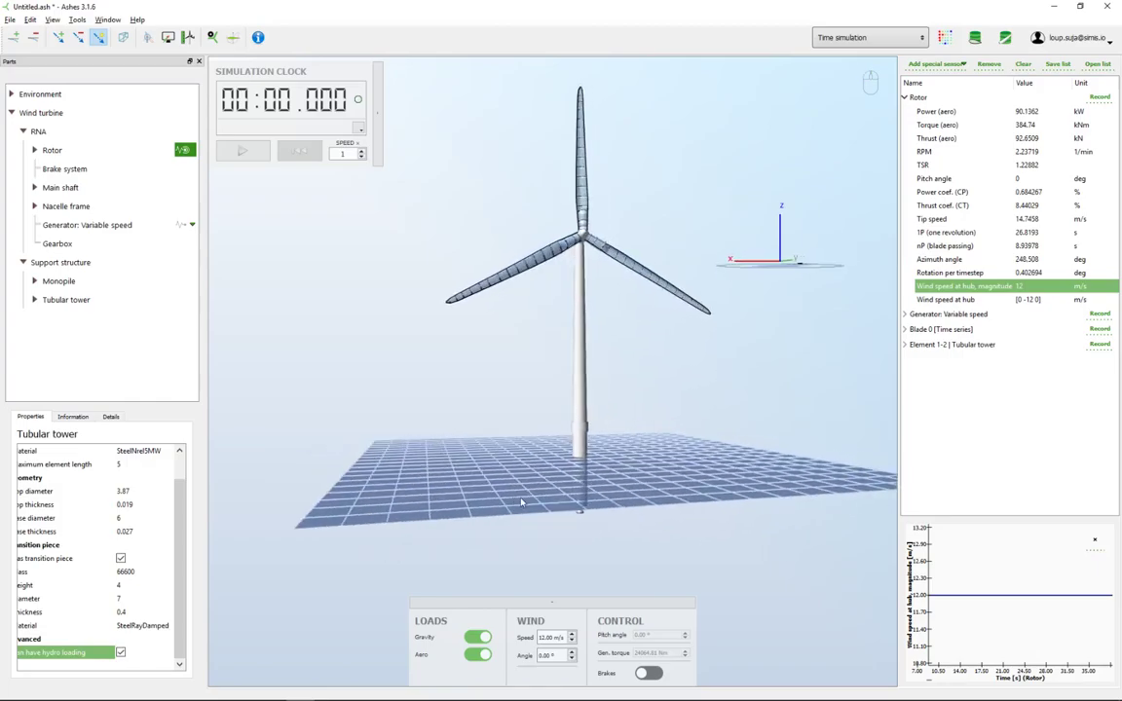
pyautogui.moveTo(492, 545); pyautogui.dragTo(641, 523)
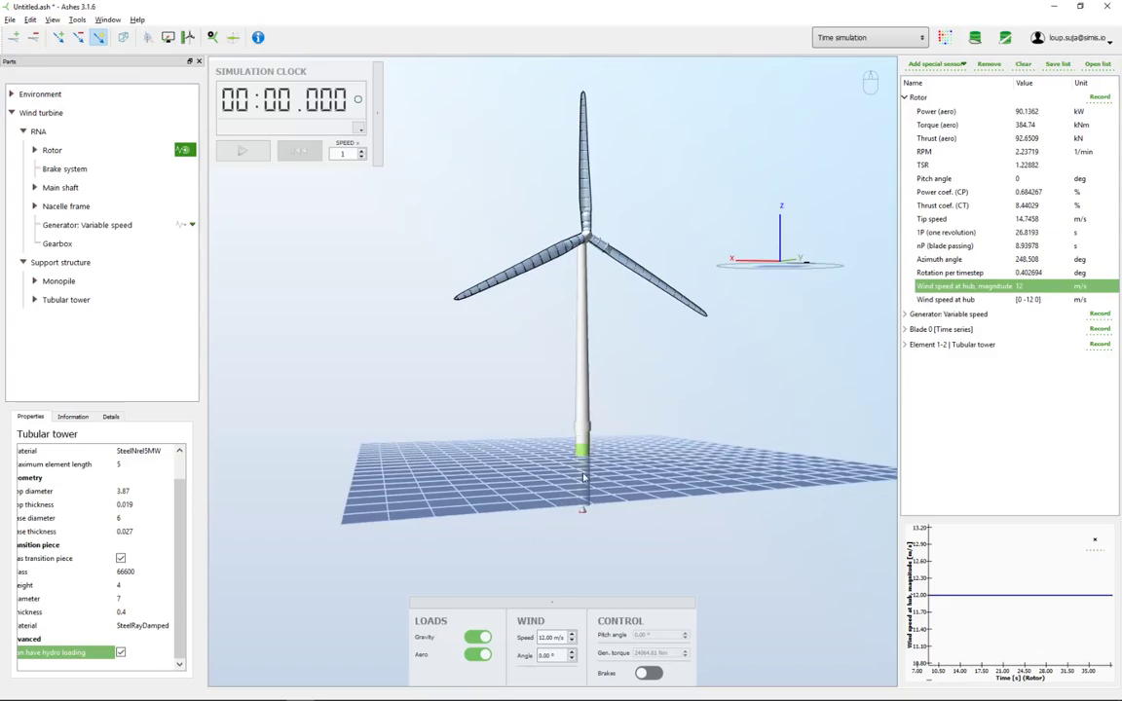
pyautogui.moveTo(662, 475); pyautogui.dragTo(618, 422)
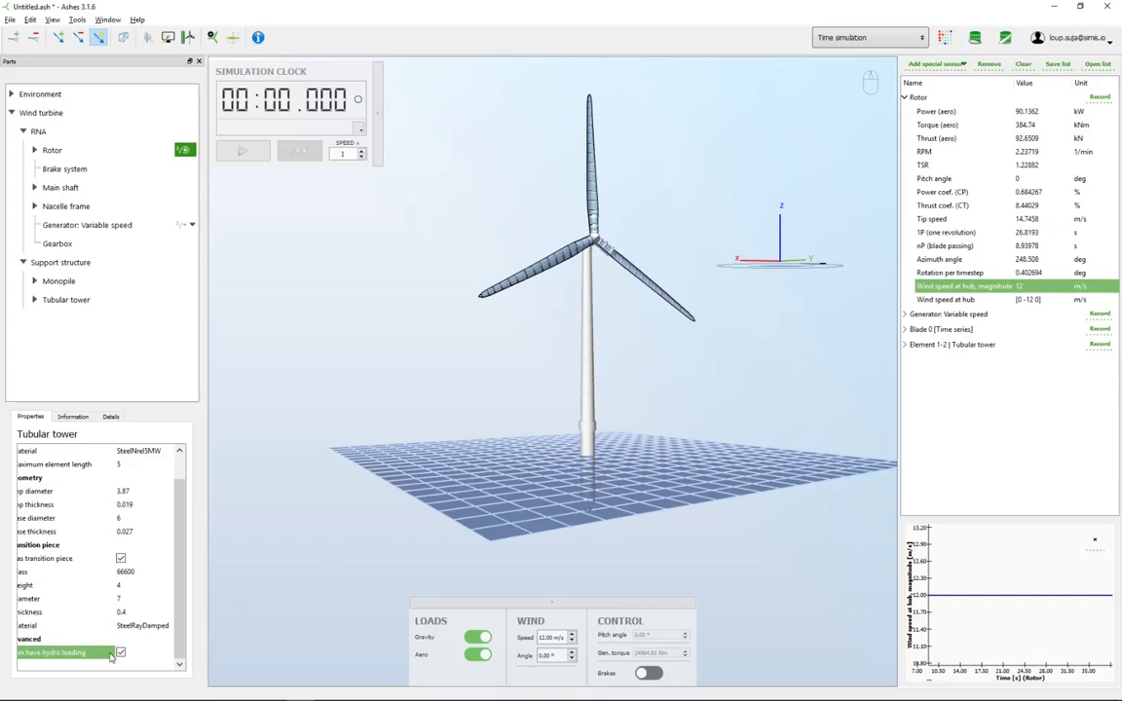
pyautogui.moveTo(617, 382)
pyautogui.mouseDown()
pyautogui.moveTo(631, 434)
pyautogui.moveTo(637, 387)
pyautogui.mouseUp()
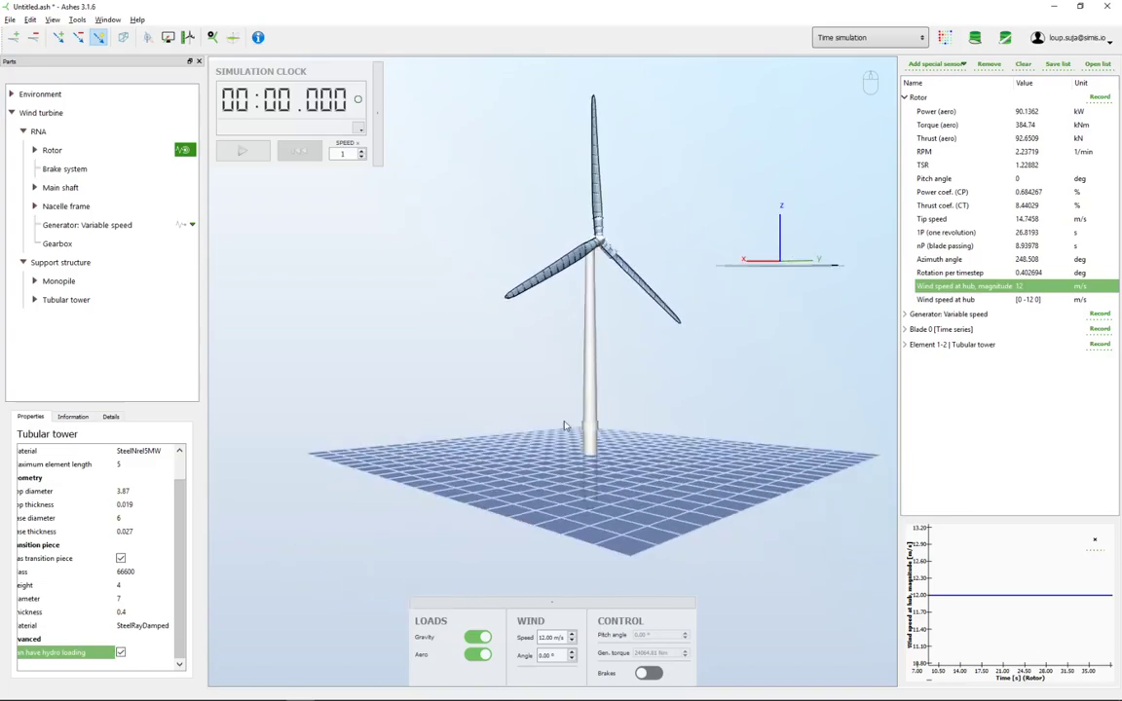
# - Collapse the support structure branch and view the material options for the tower's transition piece without changing the material
pyautogui.click(23, 263)
pyautogui.moveTo(363, 315); pyautogui.dragTo(367, 326)
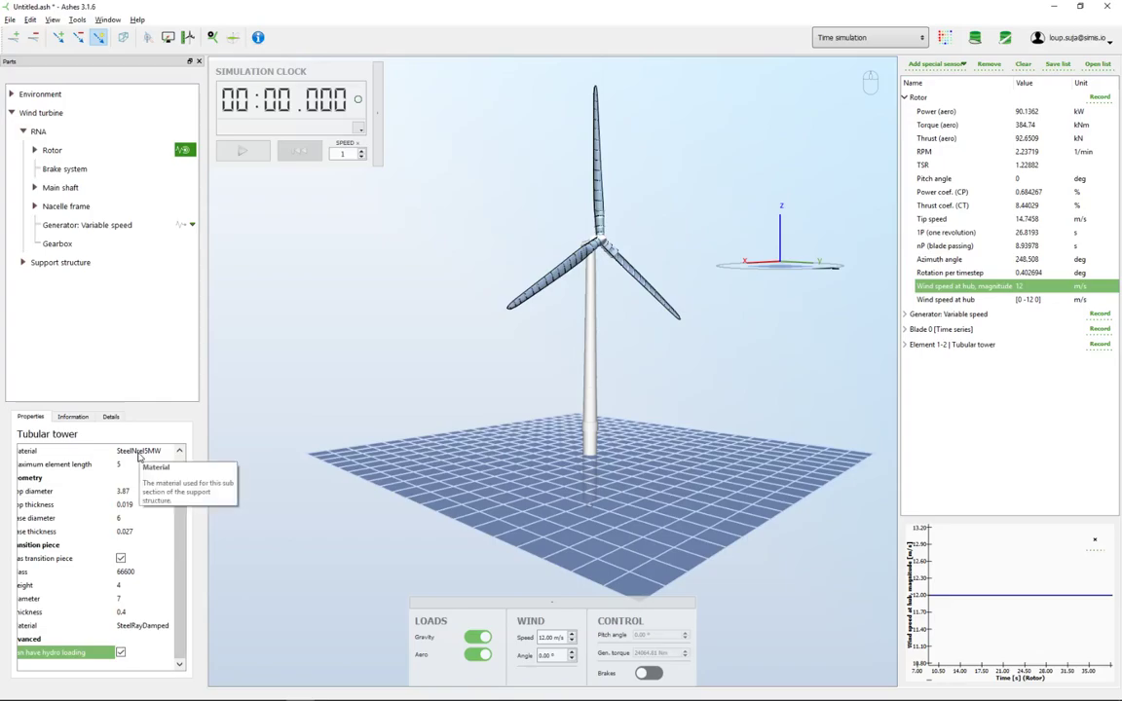
pyautogui.click(140, 631)
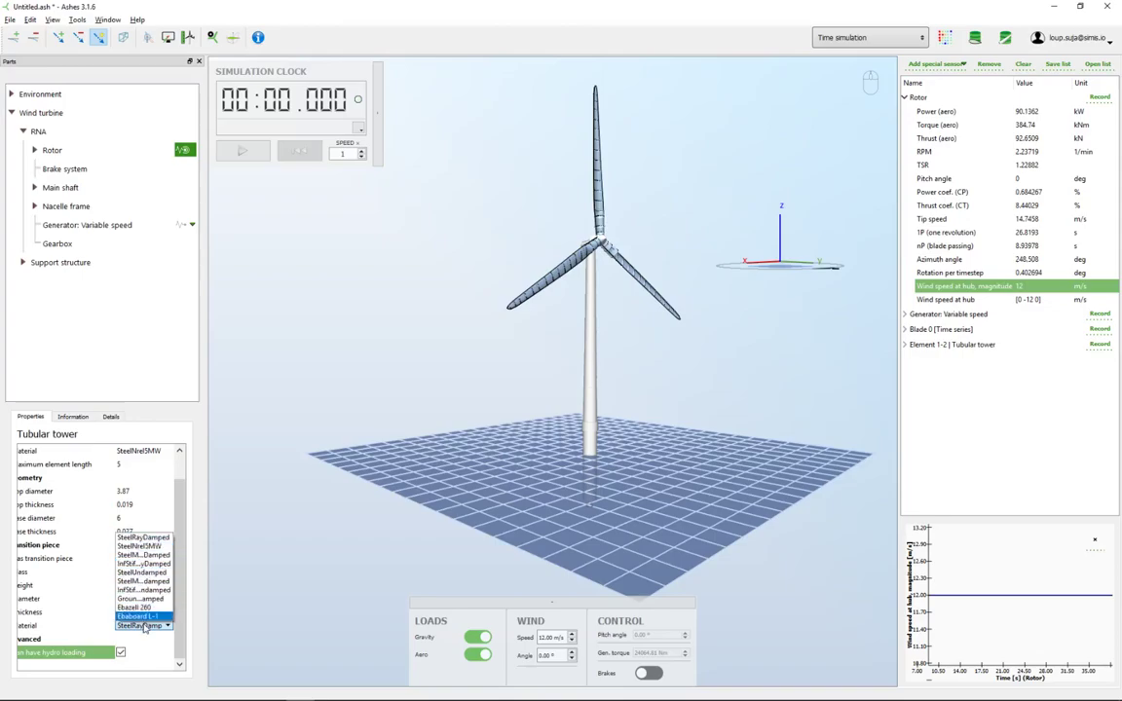
pyautogui.click(370, 303)
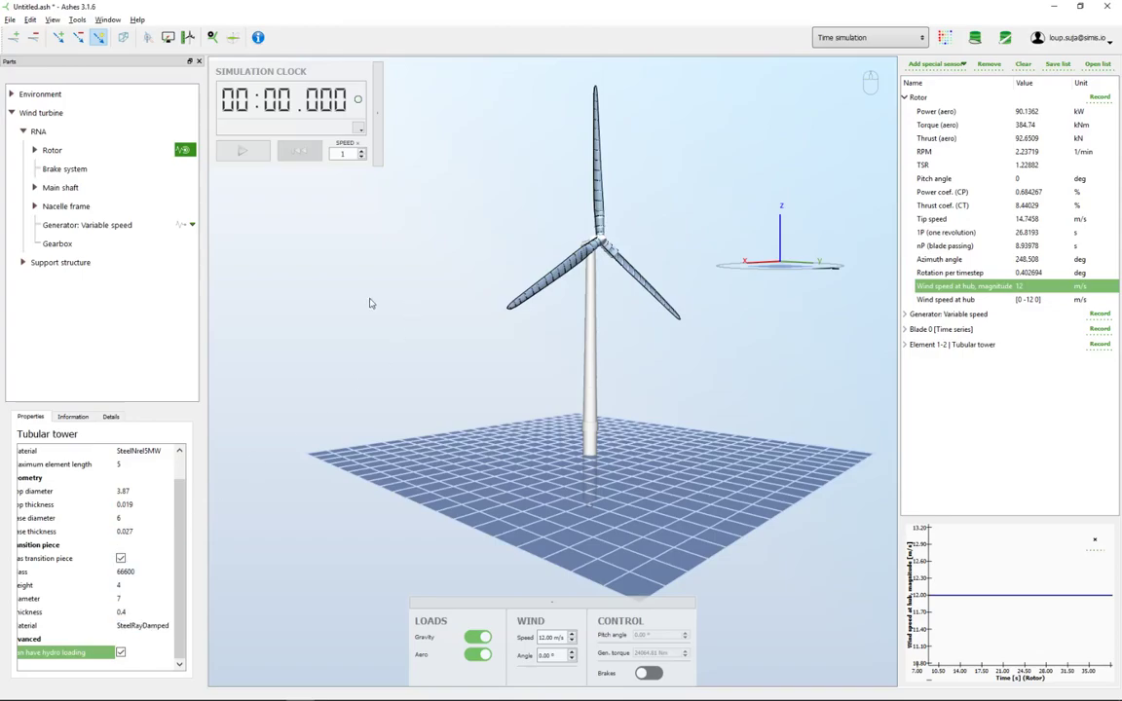
# - Open the materials library, review the available materials and their property fields, and close it
pyautogui.click(77, 20)
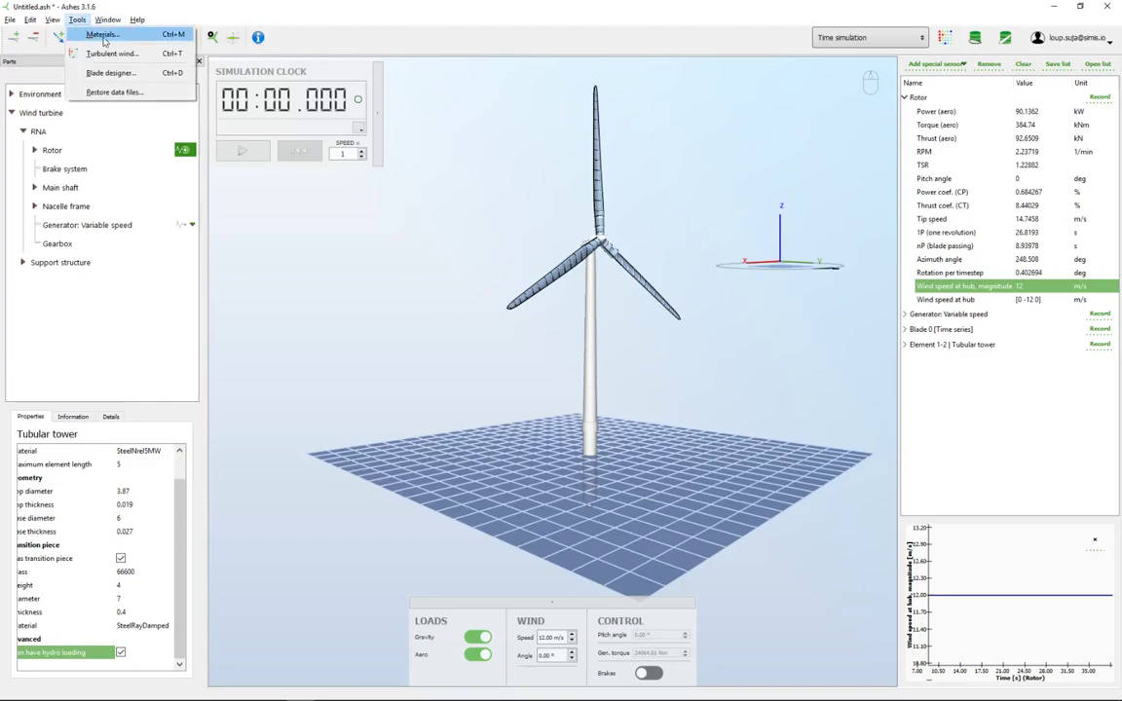
pyautogui.click(103, 35)
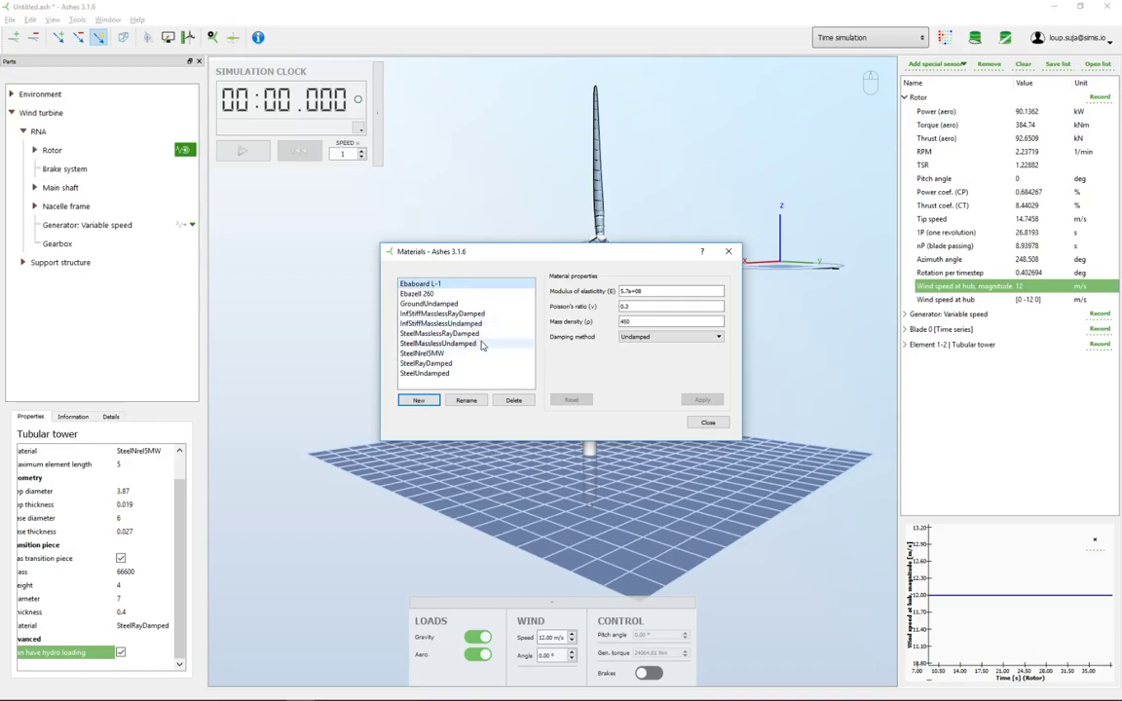
pyautogui.click(709, 423)
pyautogui.moveTo(513, 376); pyautogui.dragTo(425, 390)
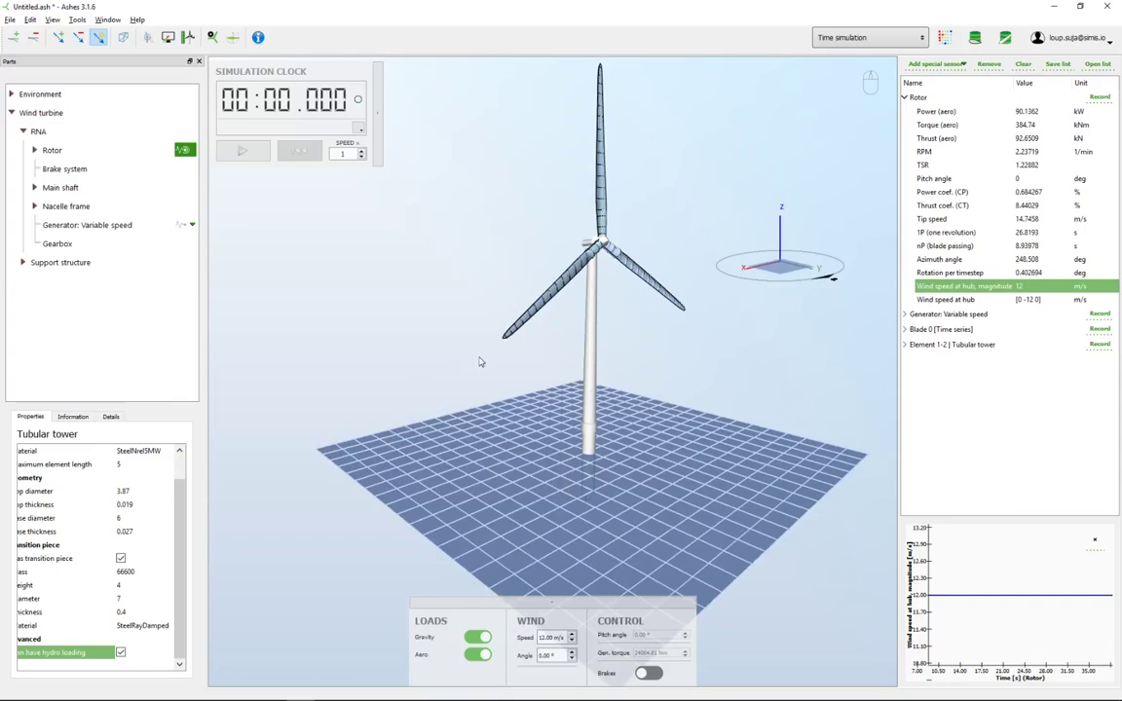
pyautogui.moveTo(479, 358); pyautogui.dragTo(421, 406, button='right')
pyautogui.moveTo(688, 445); pyautogui.dragTo(617, 433)
pyautogui.moveTo(563, 430); pyautogui.dragTo(582, 390)
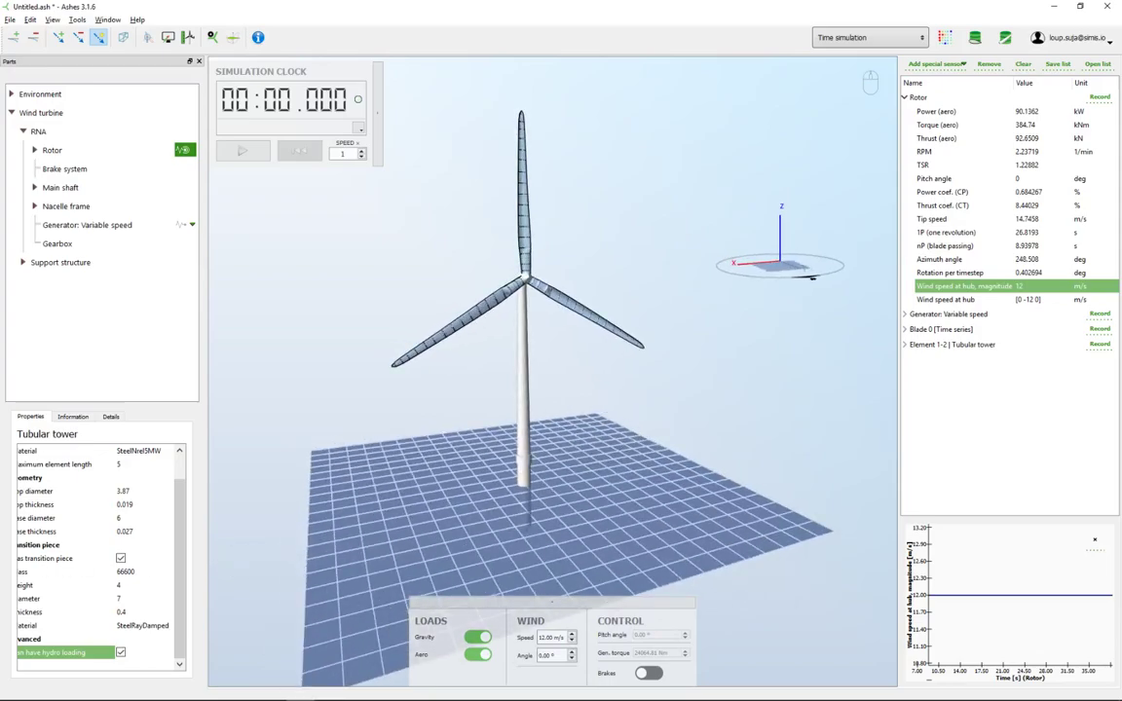